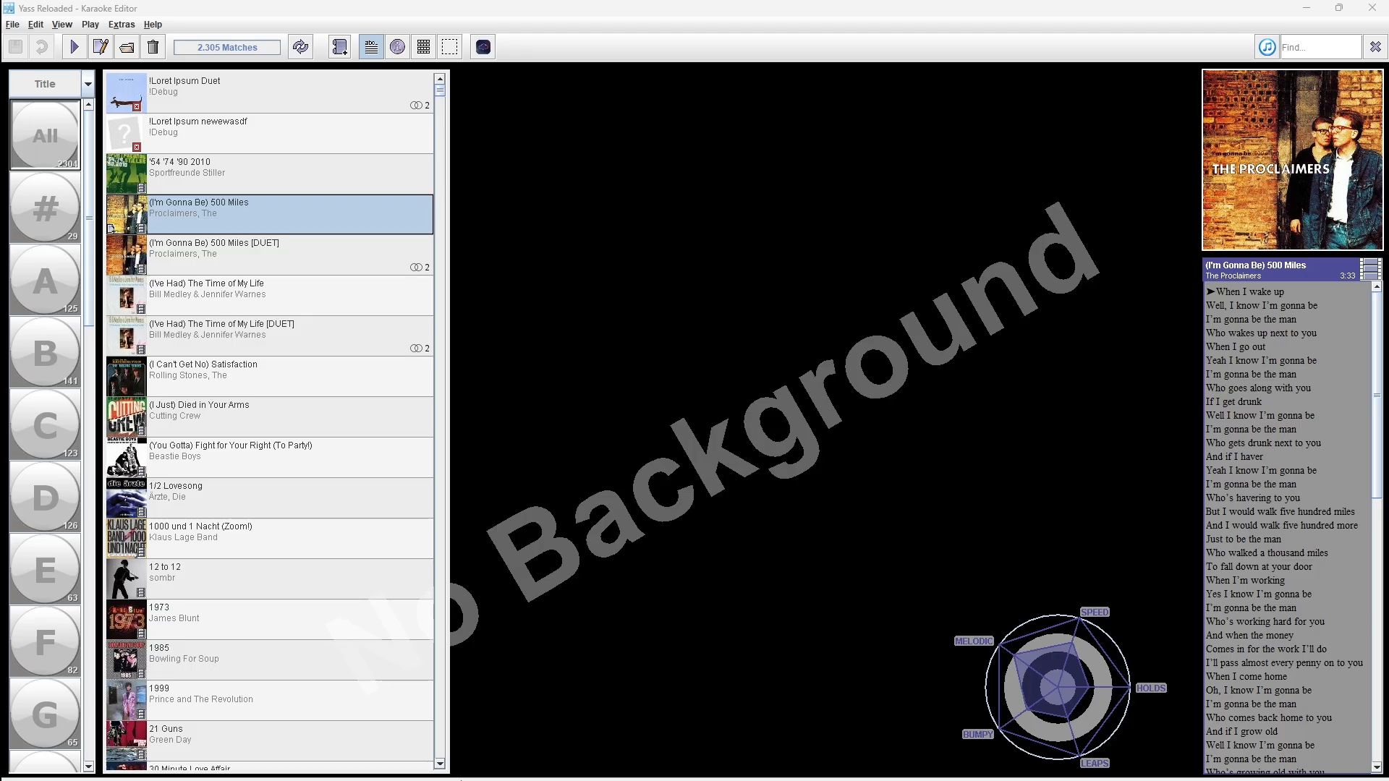
# Switch to the browser and copy the YouTube address of Bruno Mars - Risk It All, without its playlist parameters.
pyautogui.click(790, 771)
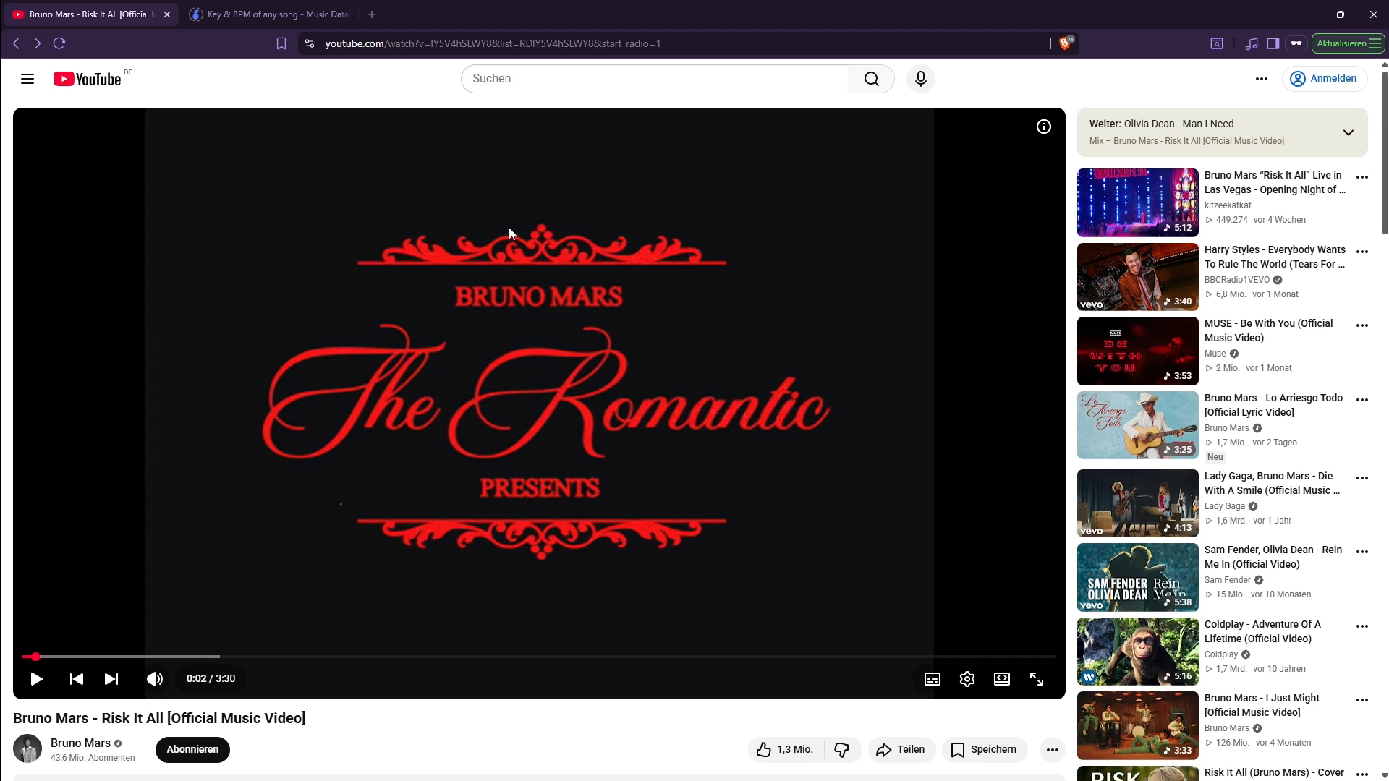
pyautogui.moveTo(493, 43); pyautogui.dragTo(319, 44)
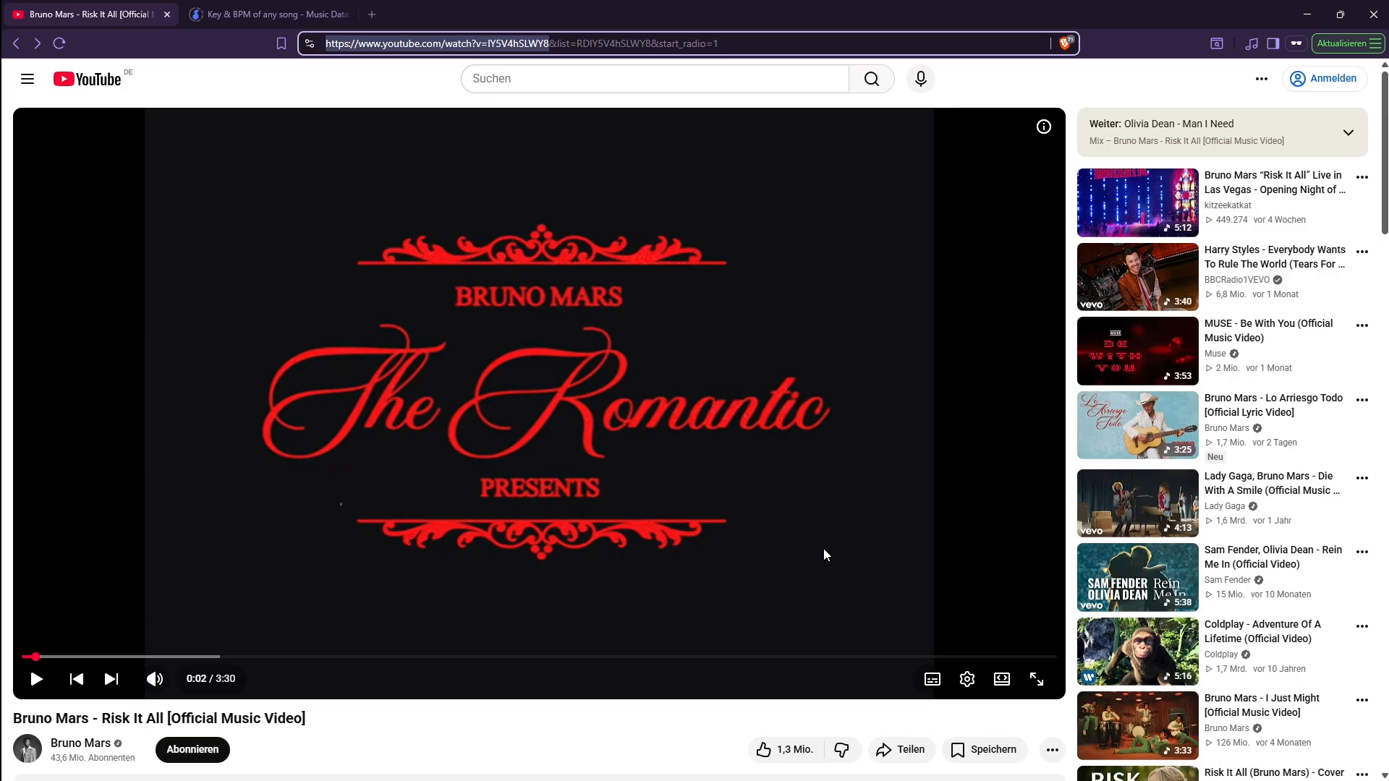
pyautogui.click(1307, 16)
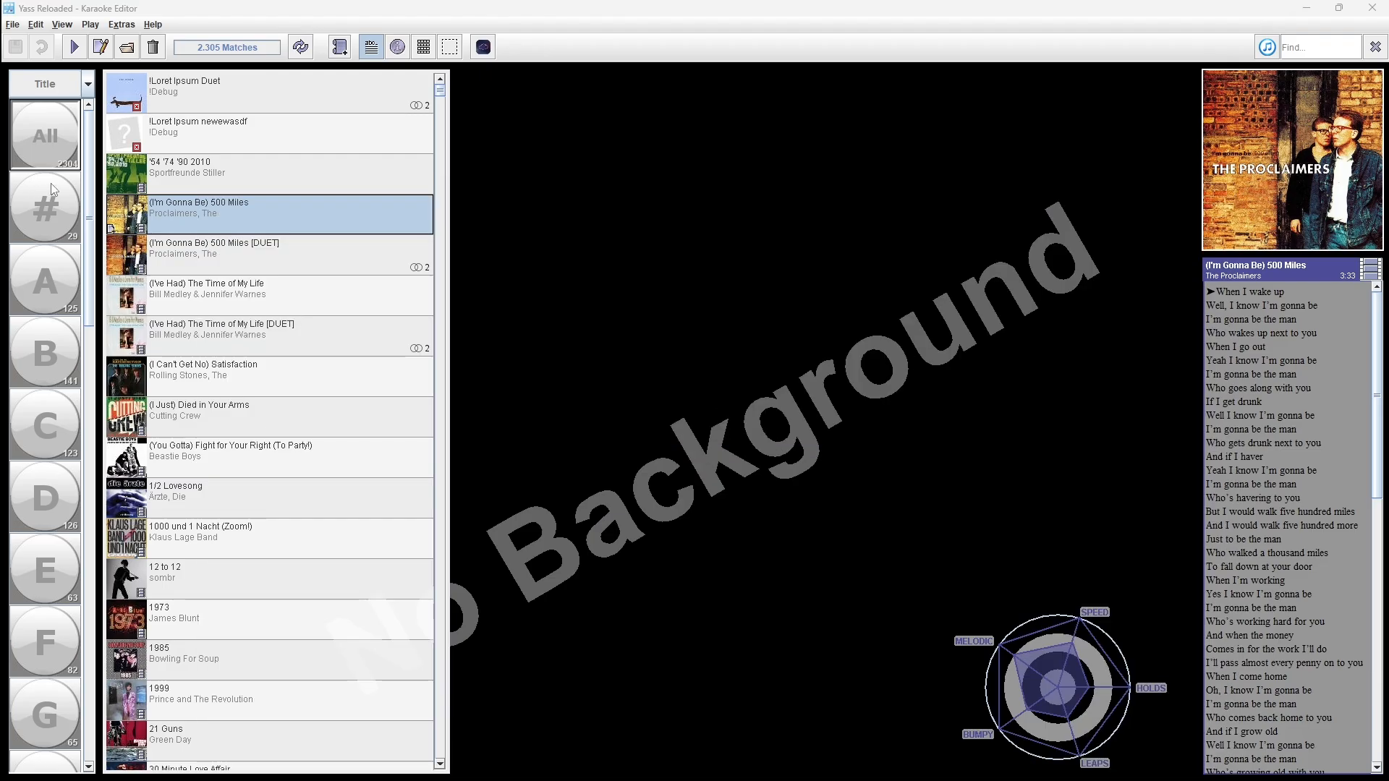
pyautogui.hotkey('ctrl', 'n')
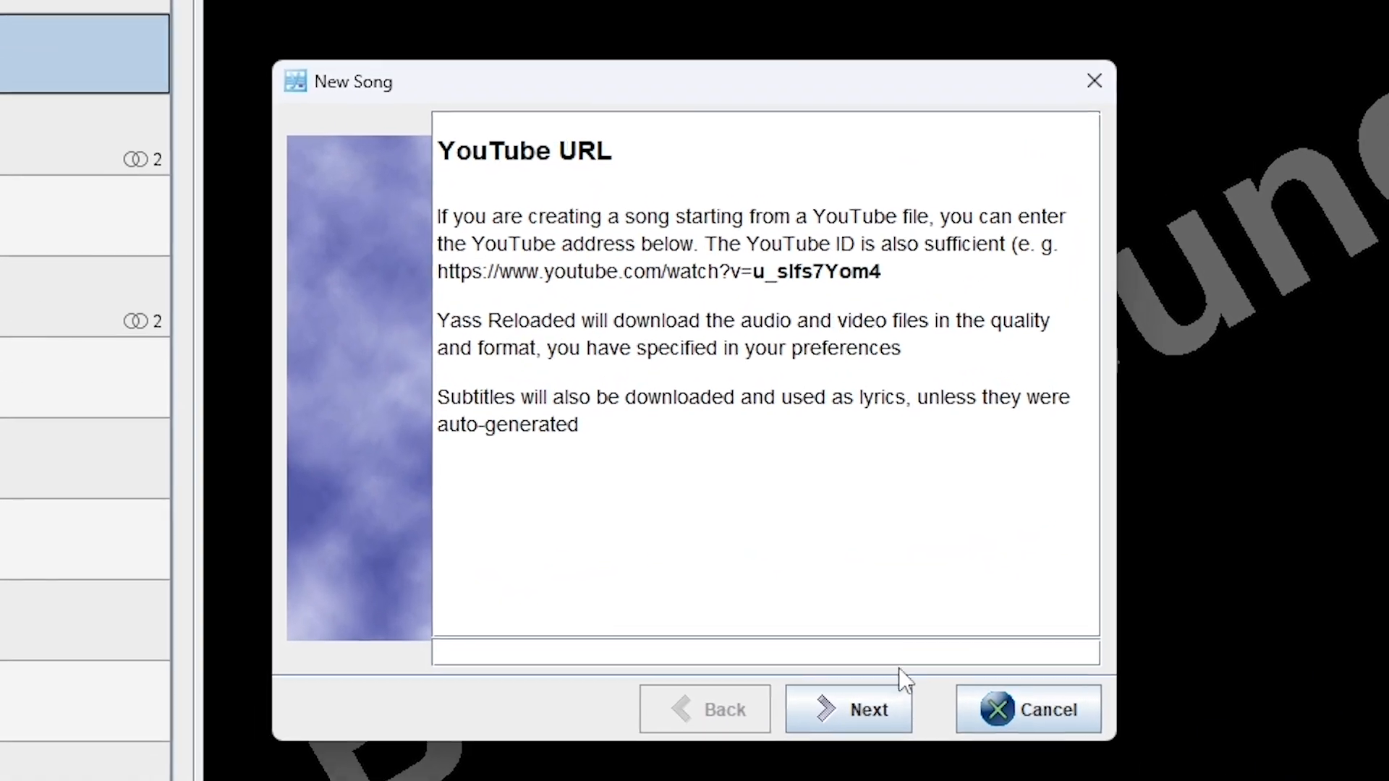
pyautogui.click(841, 576)
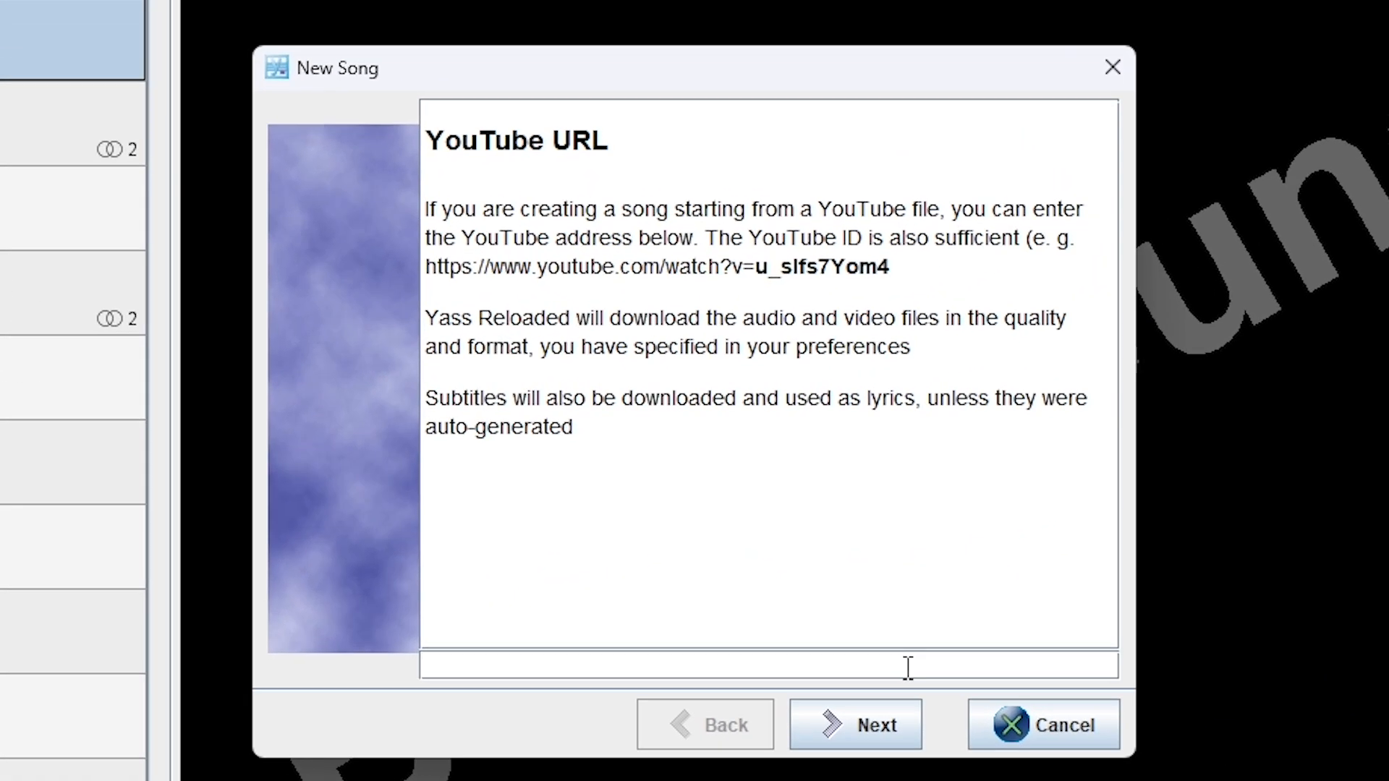
pyautogui.write('https://www.youtube.com/watch?v=lY5V4hSLWY8')
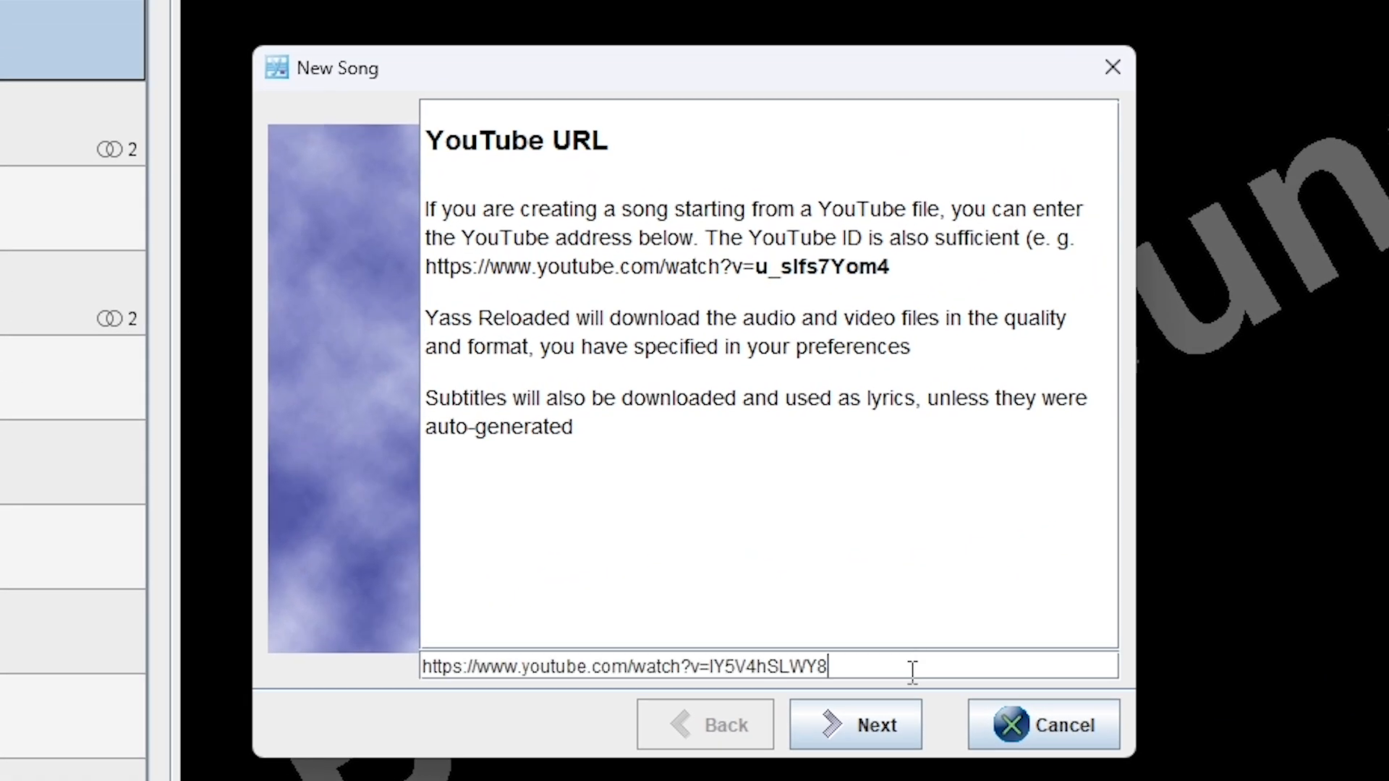
pyautogui.click(883, 732)
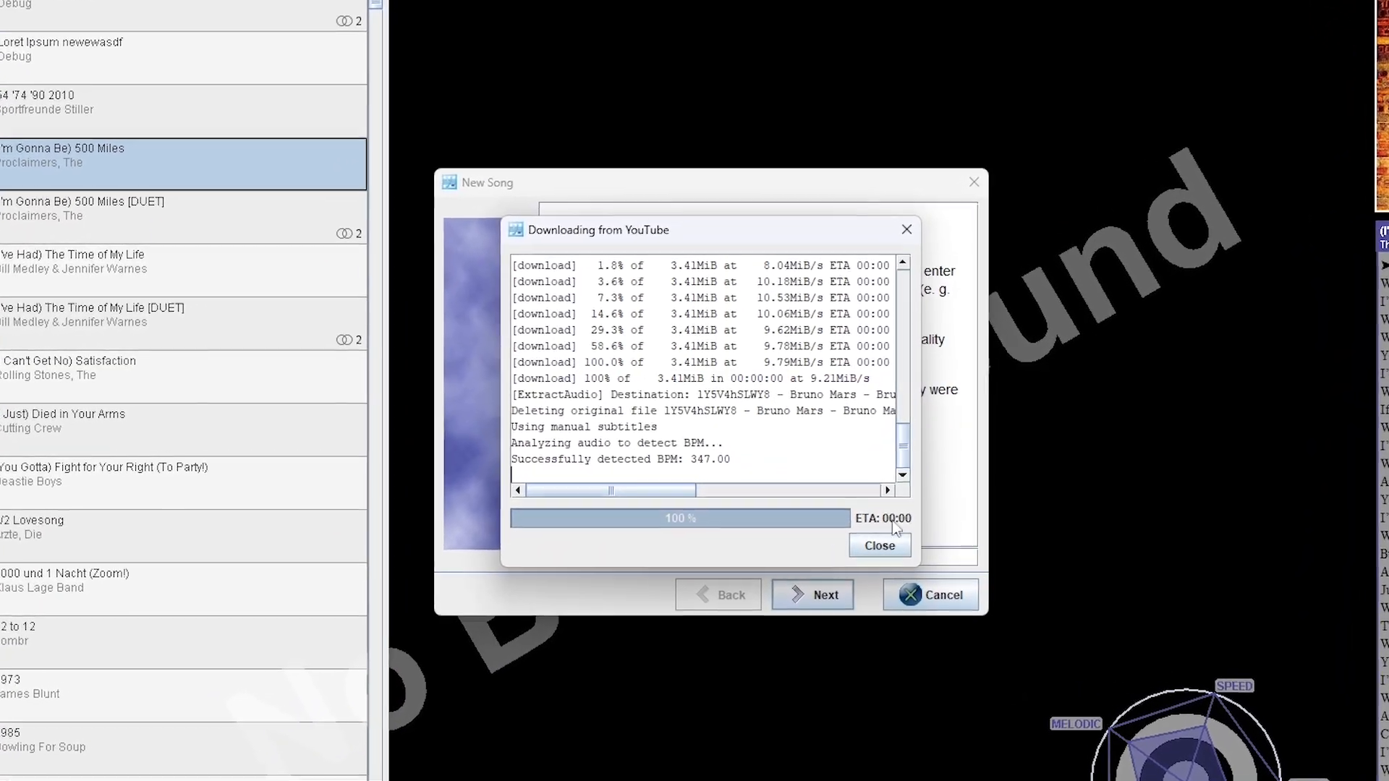
pyautogui.click(890, 551)
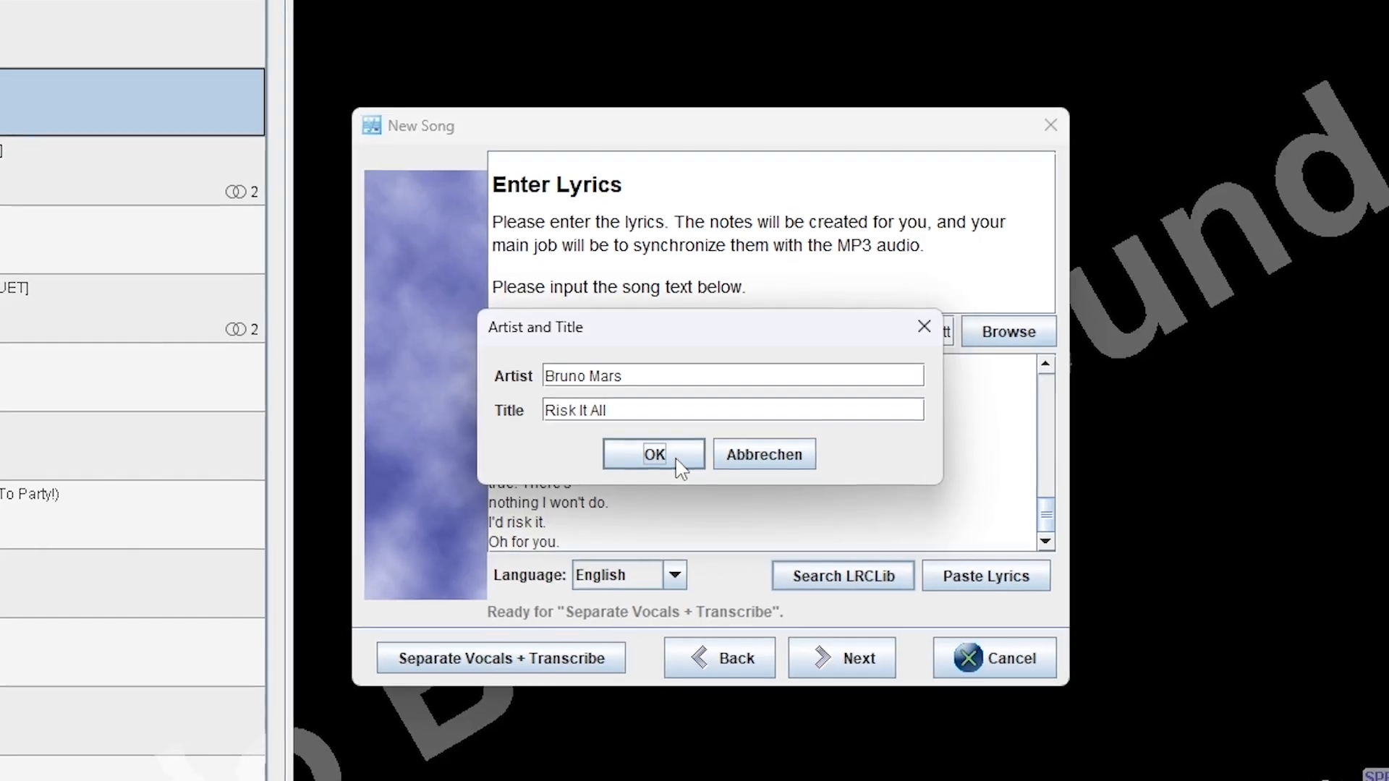
pyautogui.click(679, 467)
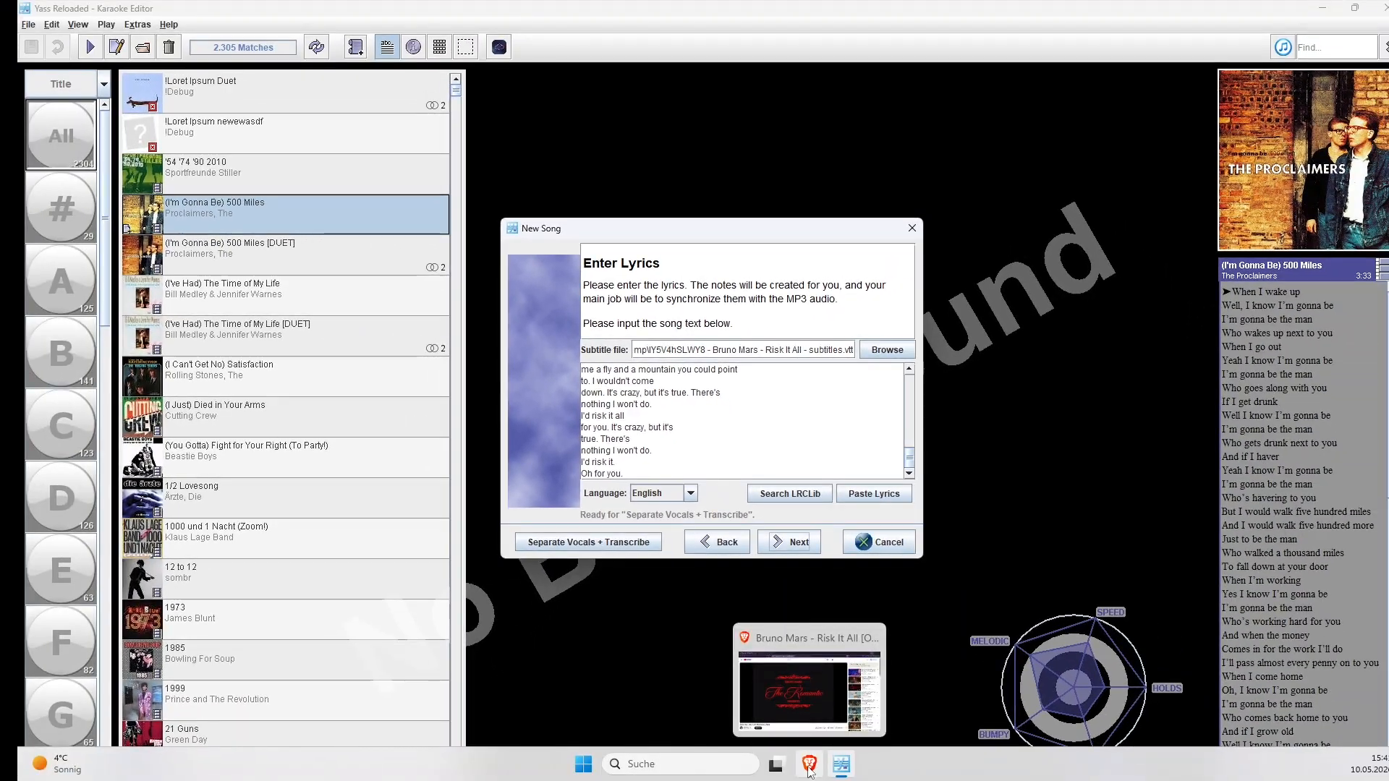
# Check the subtitle option of the Risk It All video on YouTube and return to the new song wizard.
pyautogui.click(809, 763)
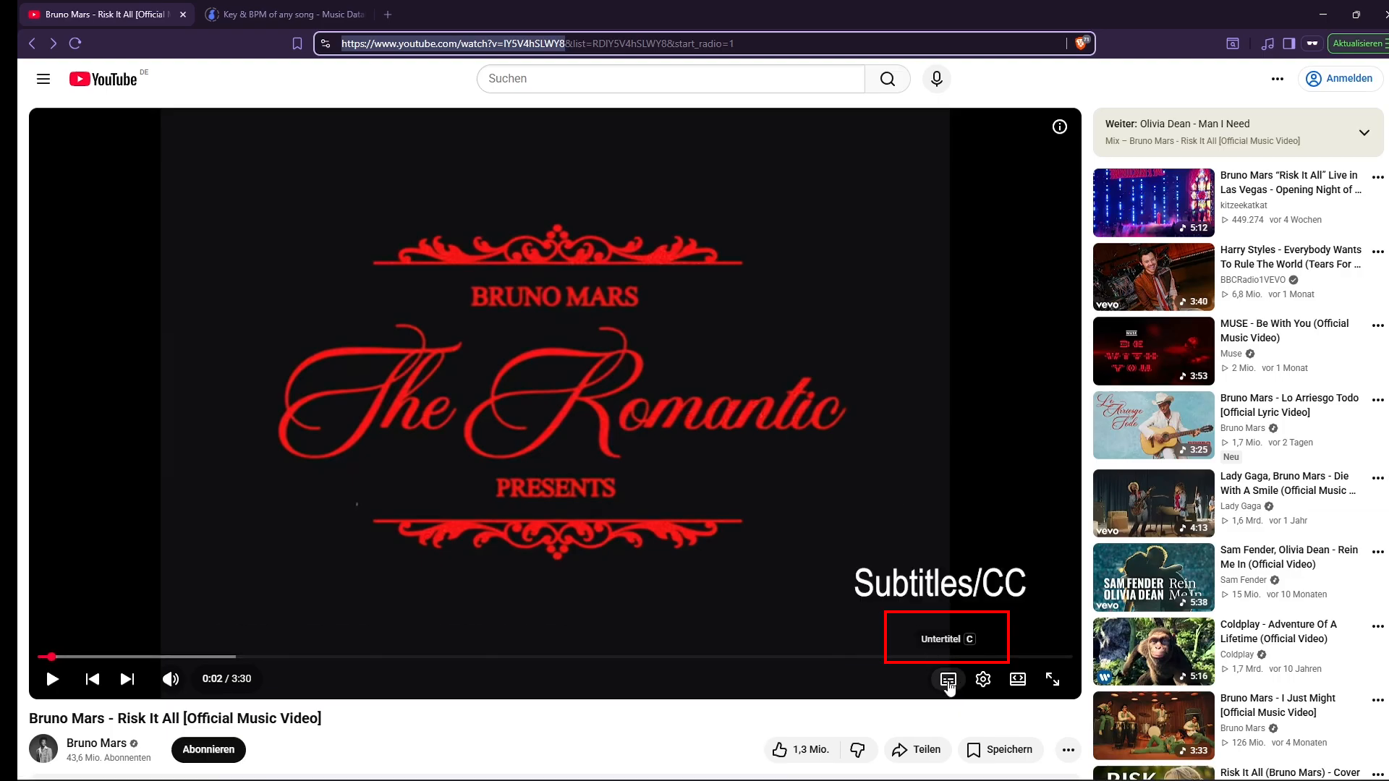
pyautogui.click(948, 682)
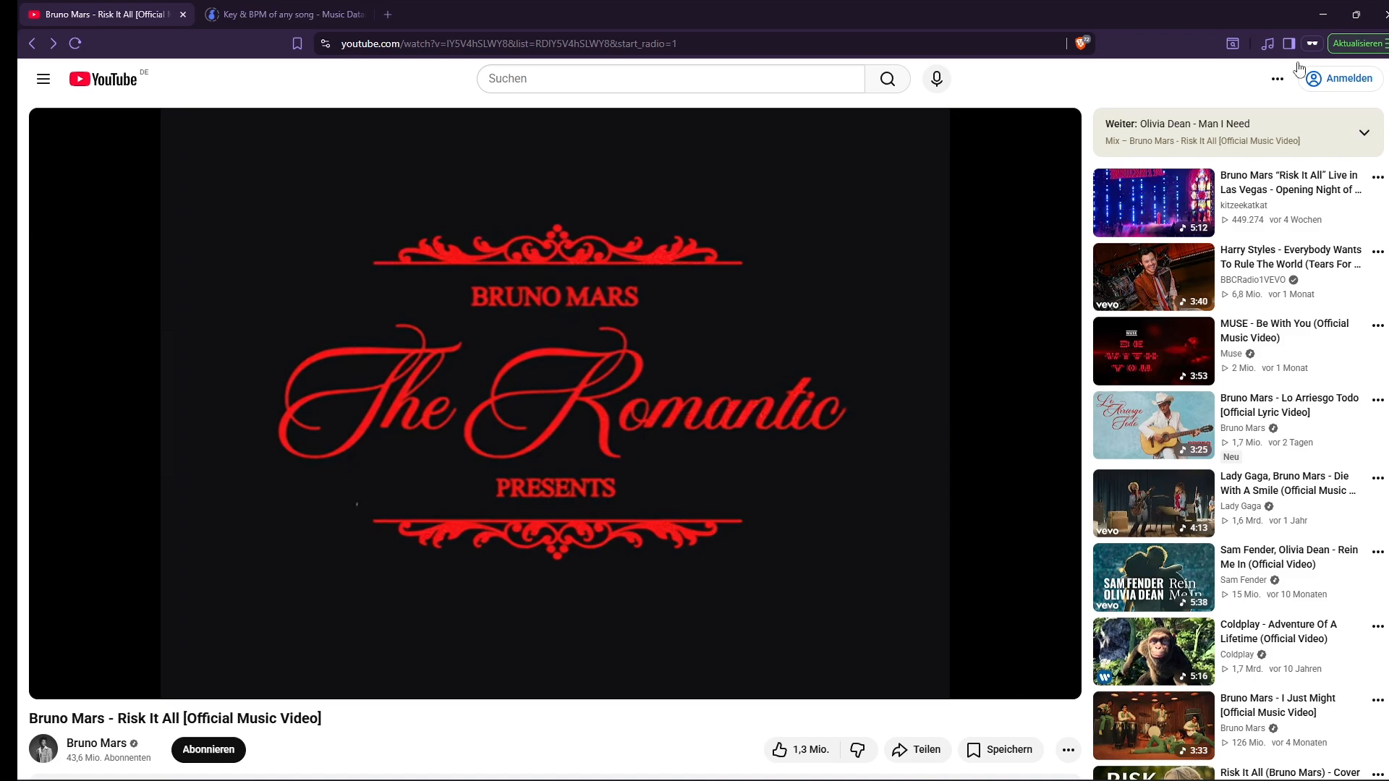
pyautogui.click(1323, 12)
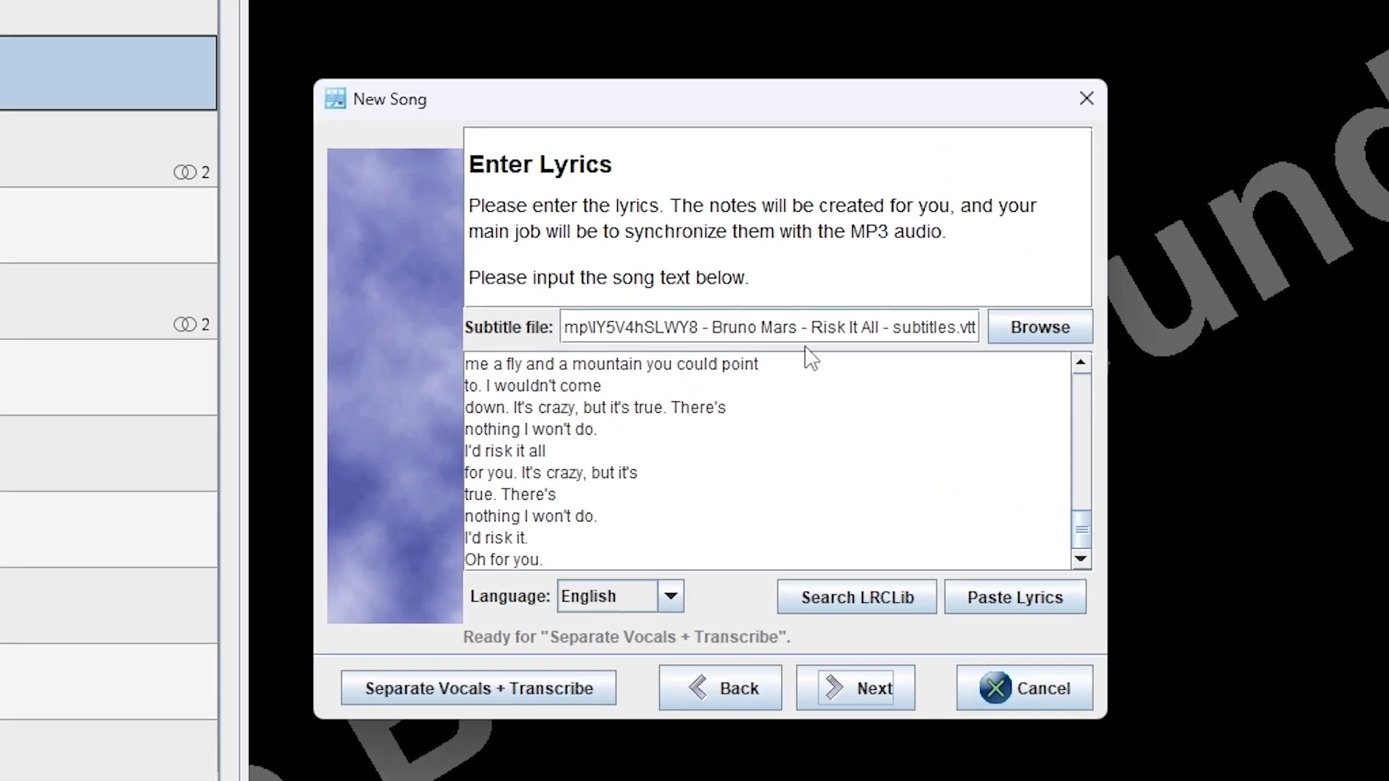
# Clear the subtitle file path and delete all the imported lyrics text.
pyautogui.press('End')
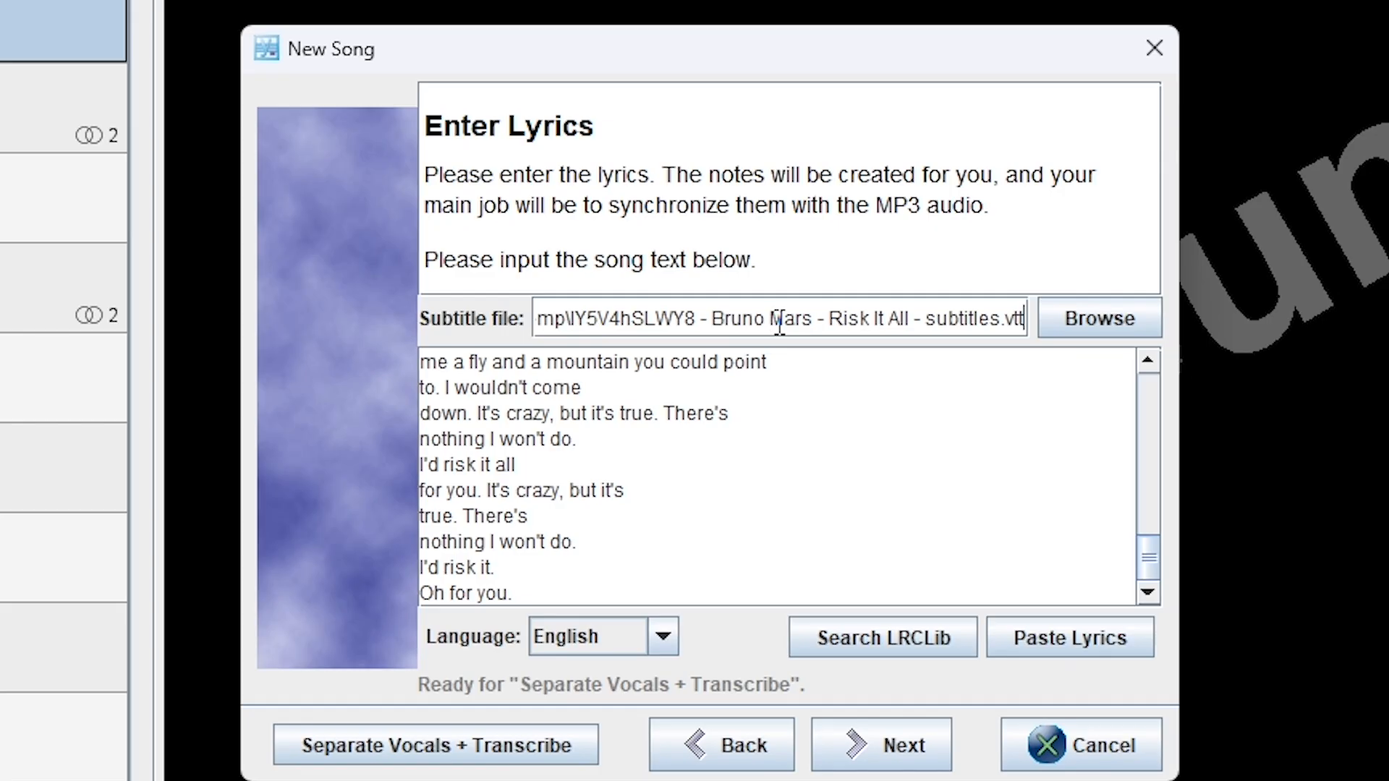
pyautogui.hotkey('ctrl', 'a')
pyautogui.press('BackSpace')
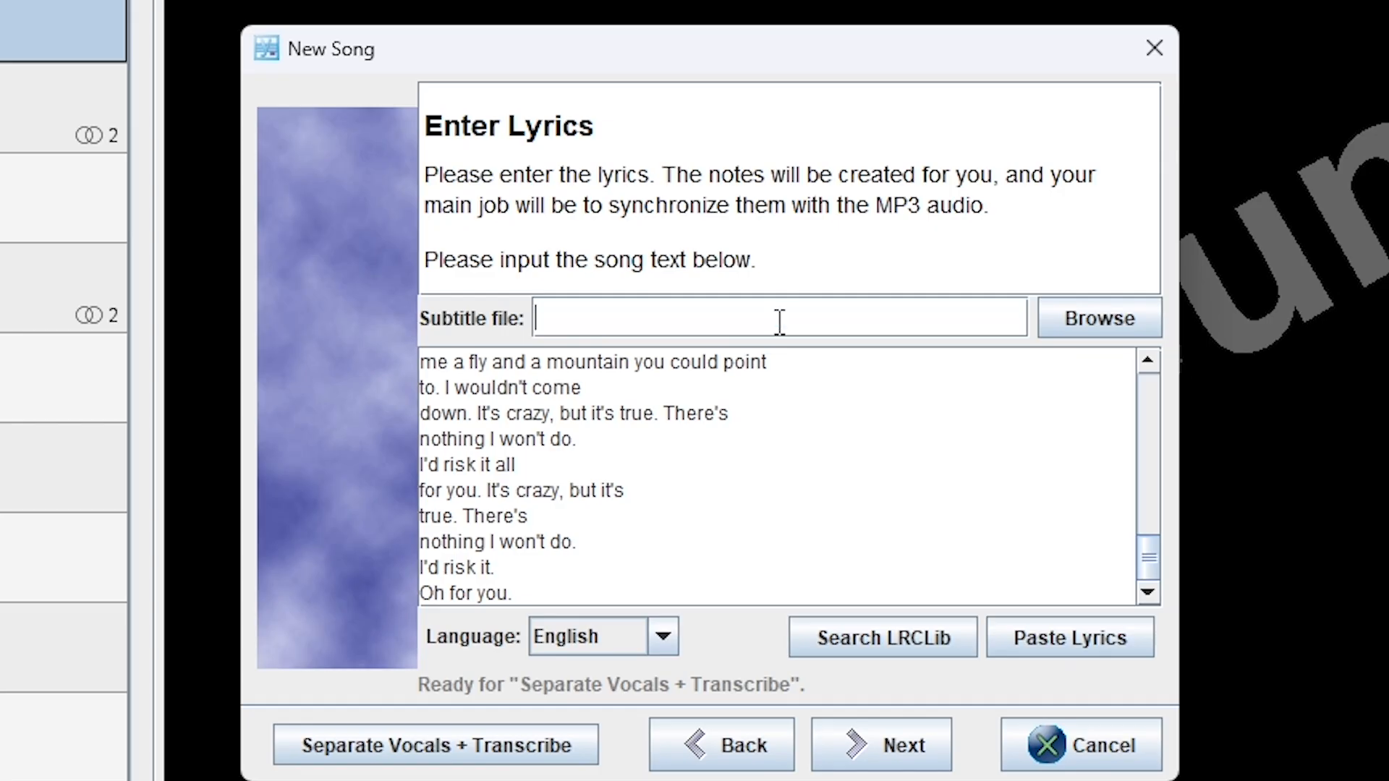
pyautogui.click(800, 470)
pyautogui.hotkey('ctrl', 'a')
pyautogui.press('BackSpace')
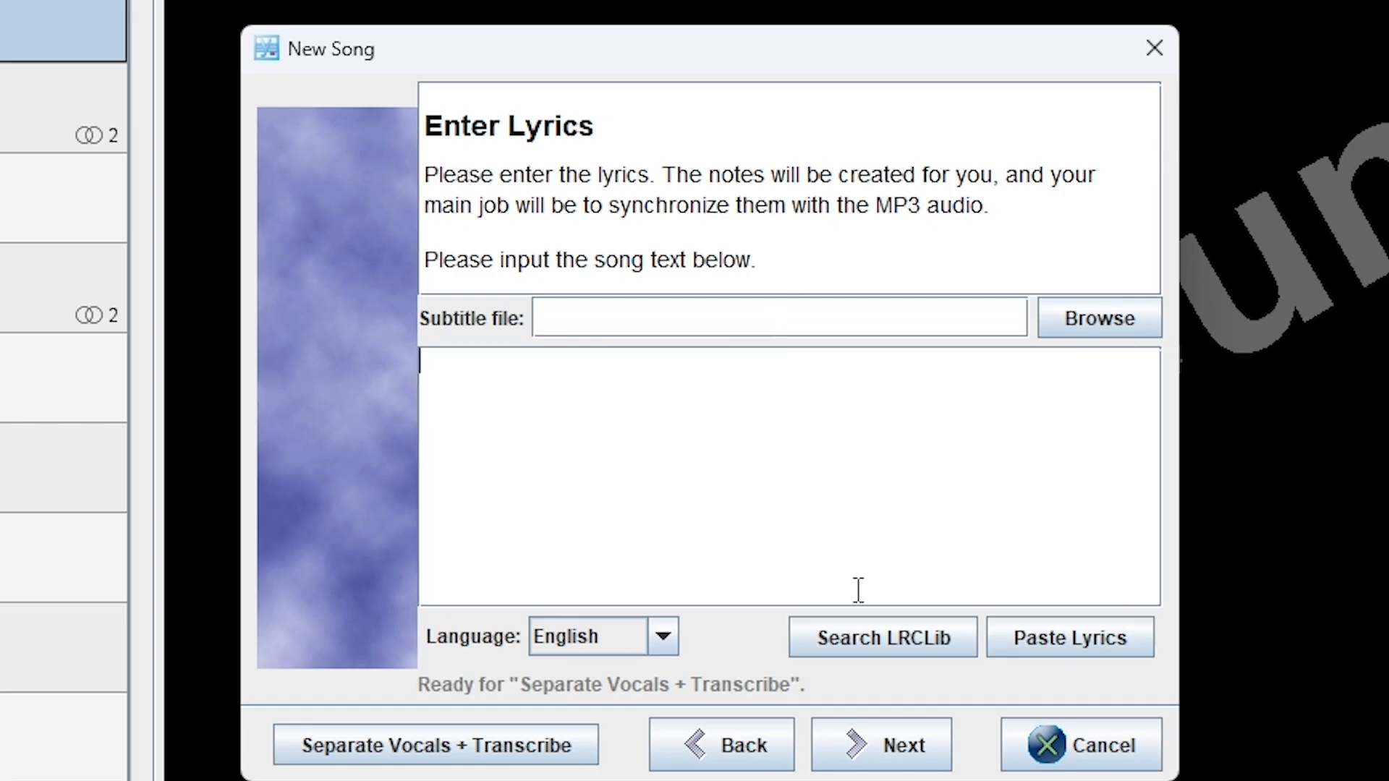
# Search LRCLib for lyrics and apply the synced 3:31 version from the album Bruno Mars Videos.
pyautogui.click(920, 640)
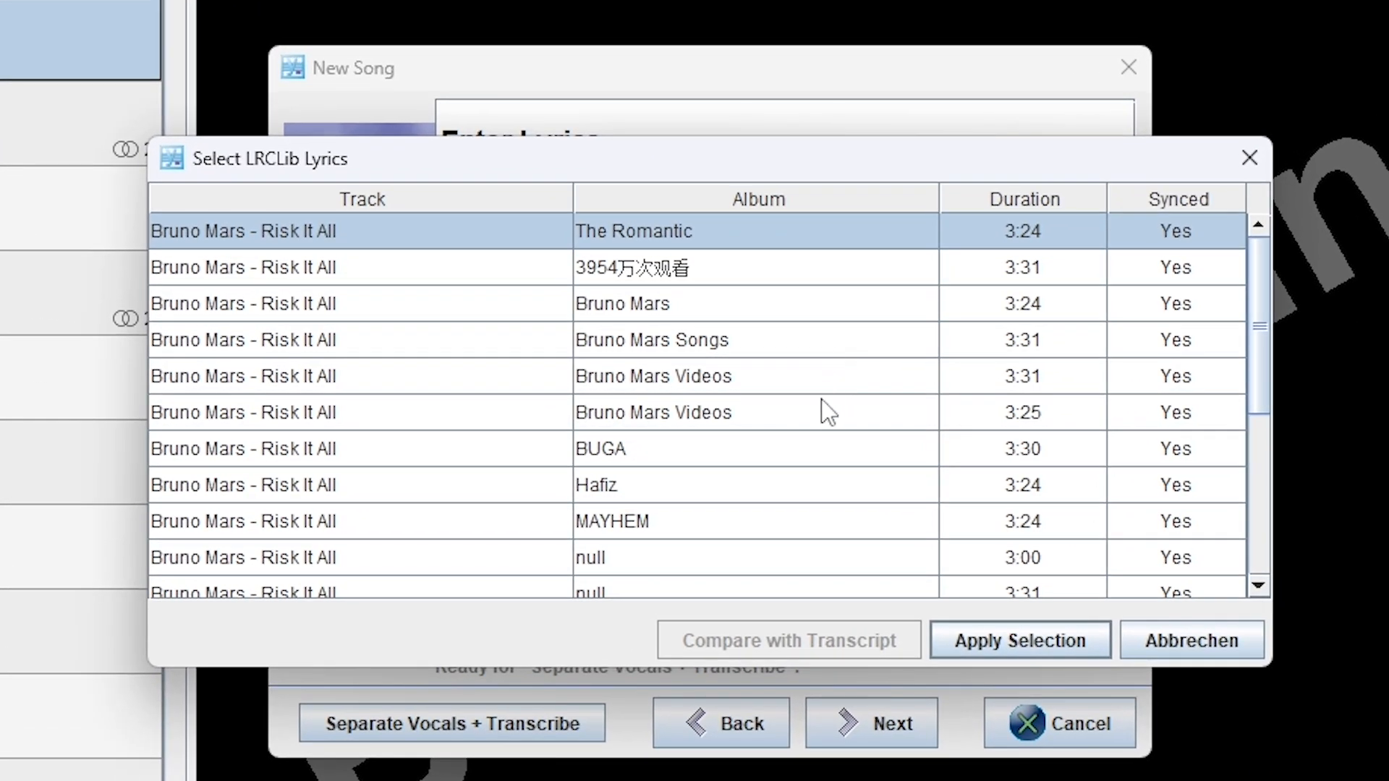
pyautogui.click(821, 379)
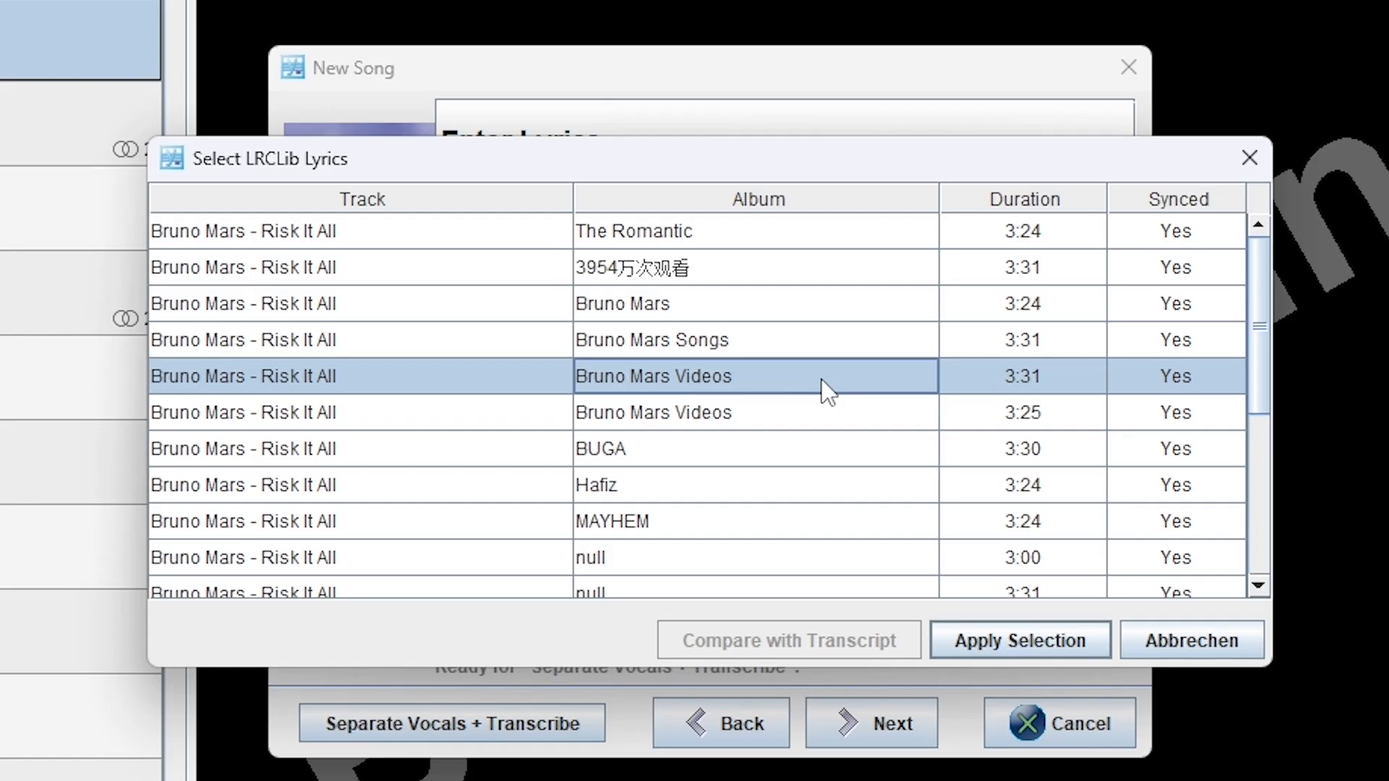
pyautogui.click(1005, 642)
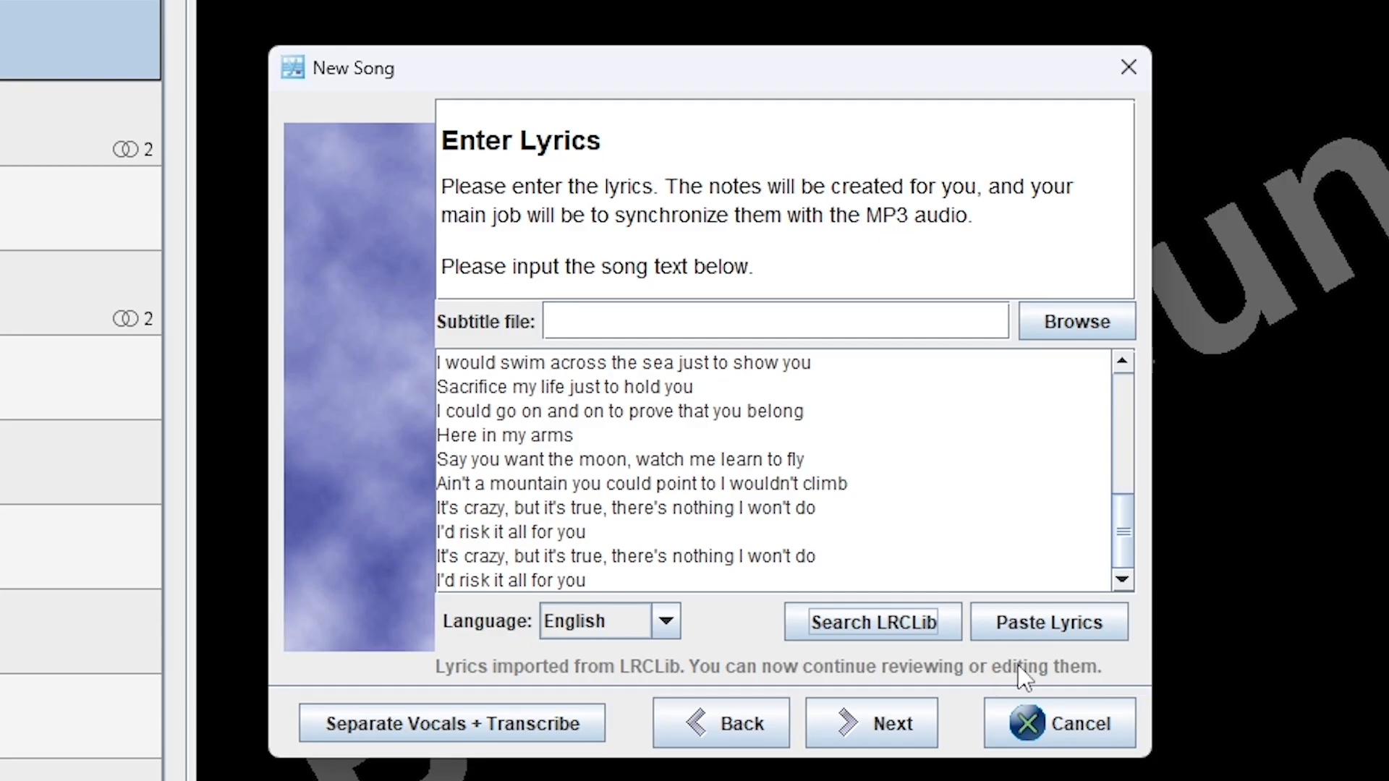
# Complete the song wizard with the suggested audio file and header data, folder and edition left blank, and open the song in the editor.
pyautogui.click(873, 723)
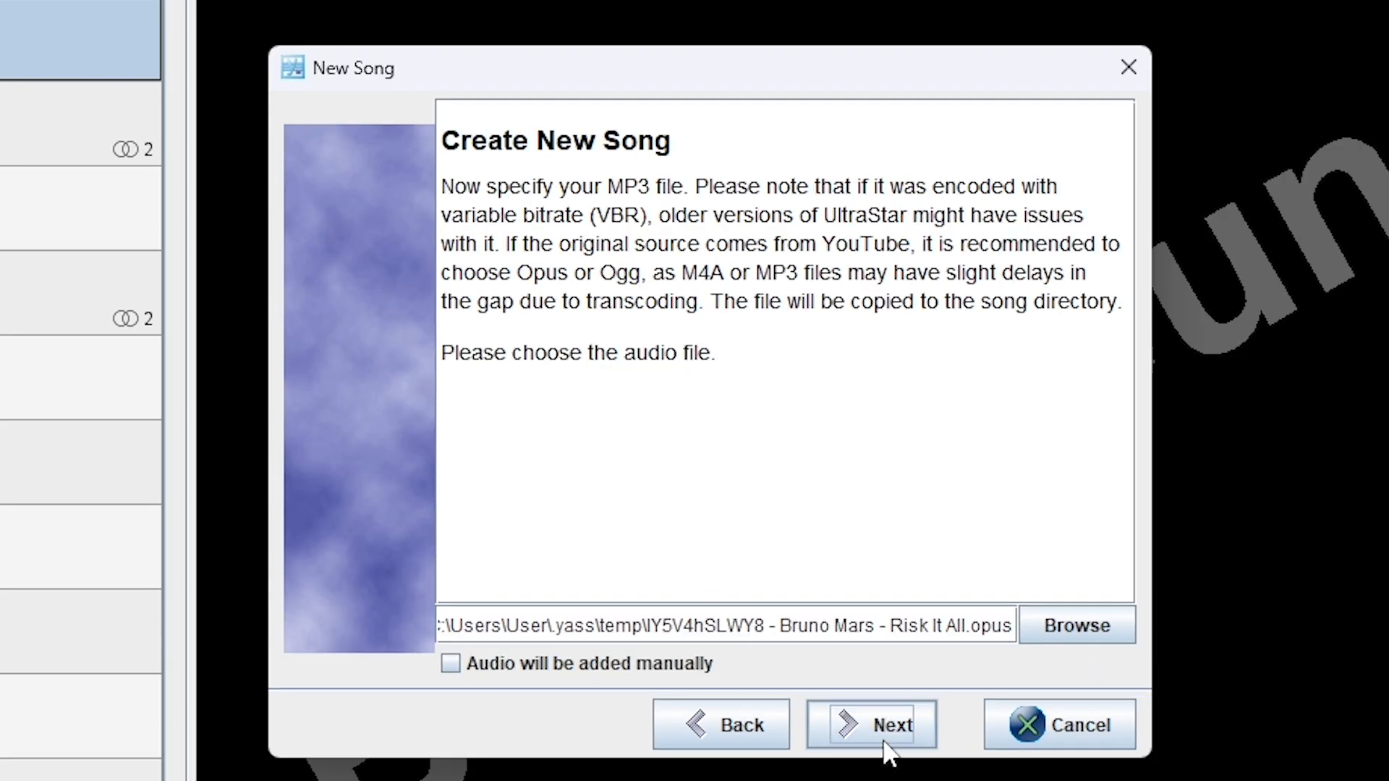
pyautogui.click(837, 726)
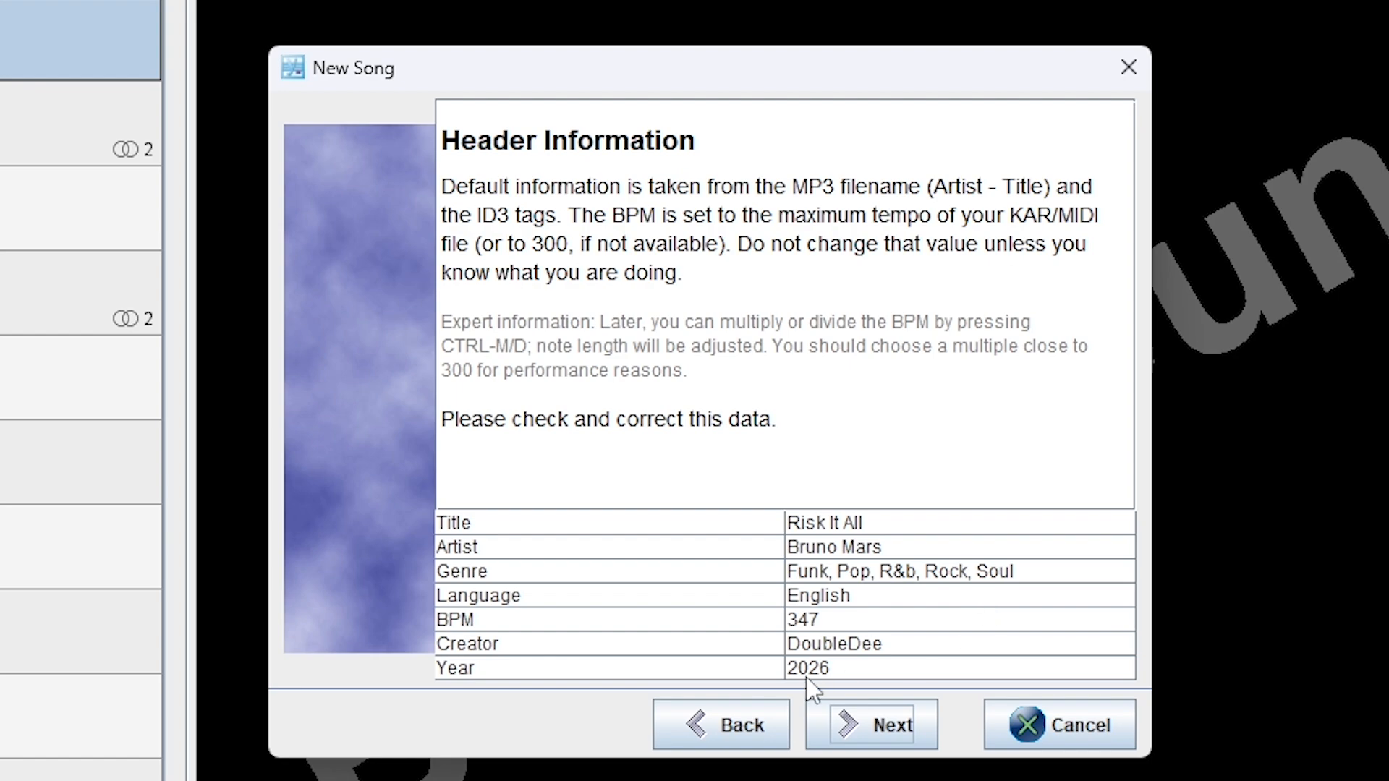
pyautogui.click(929, 729)
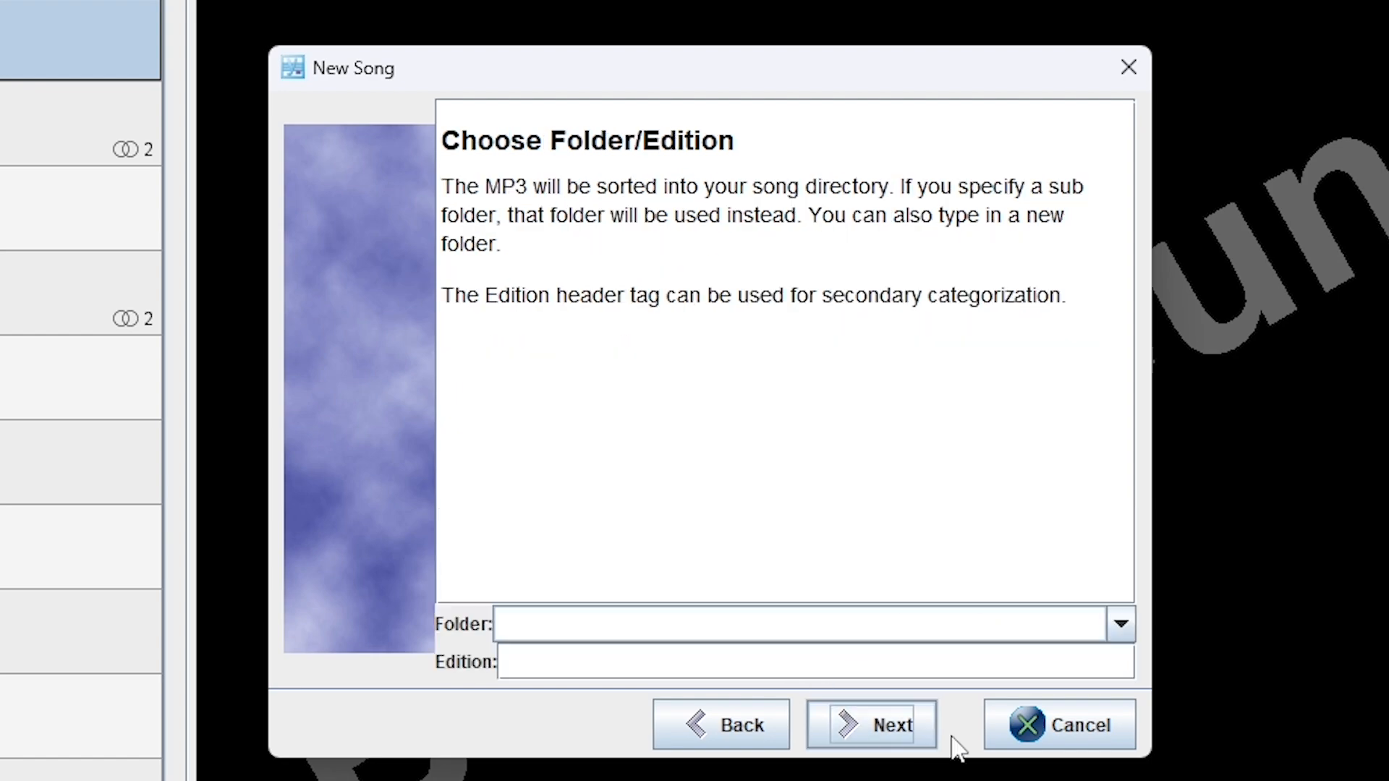
pyautogui.click(891, 741)
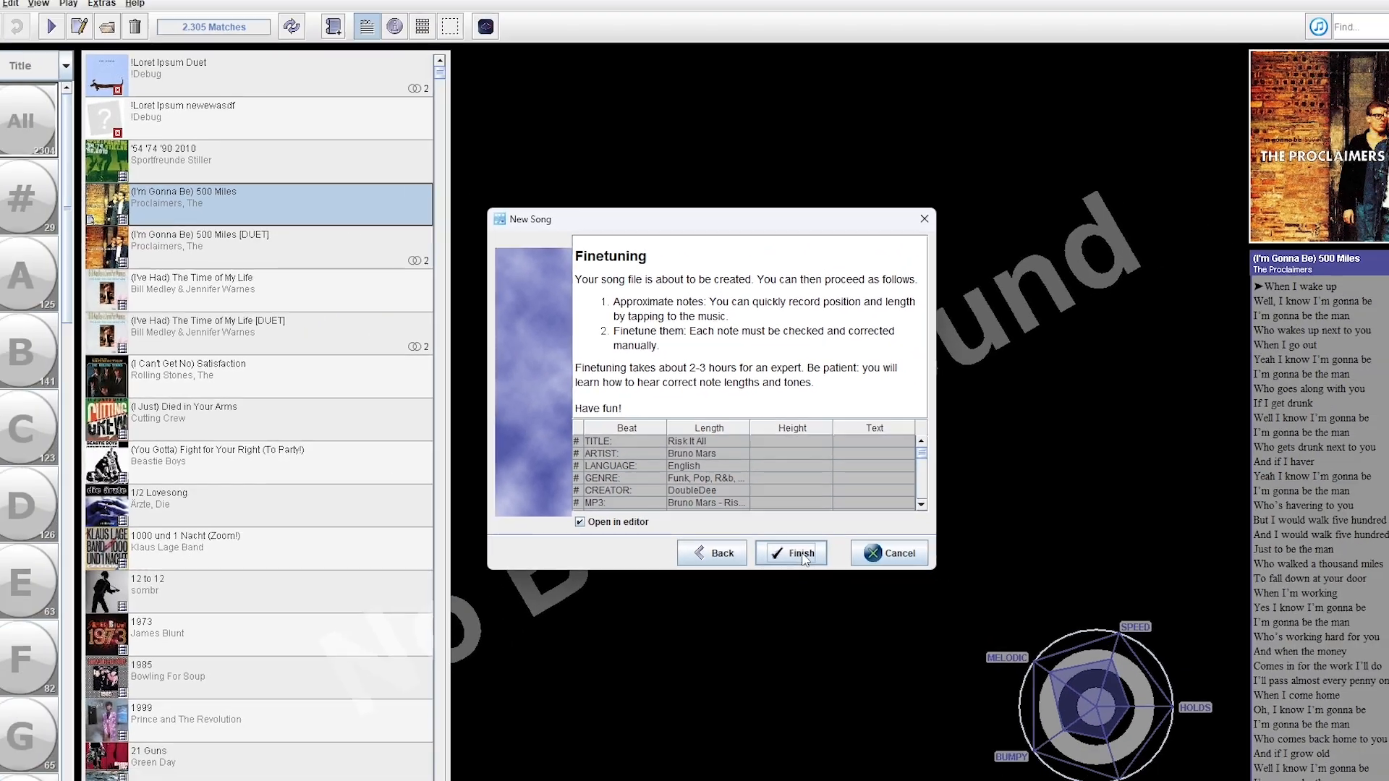
pyautogui.click(888, 738)
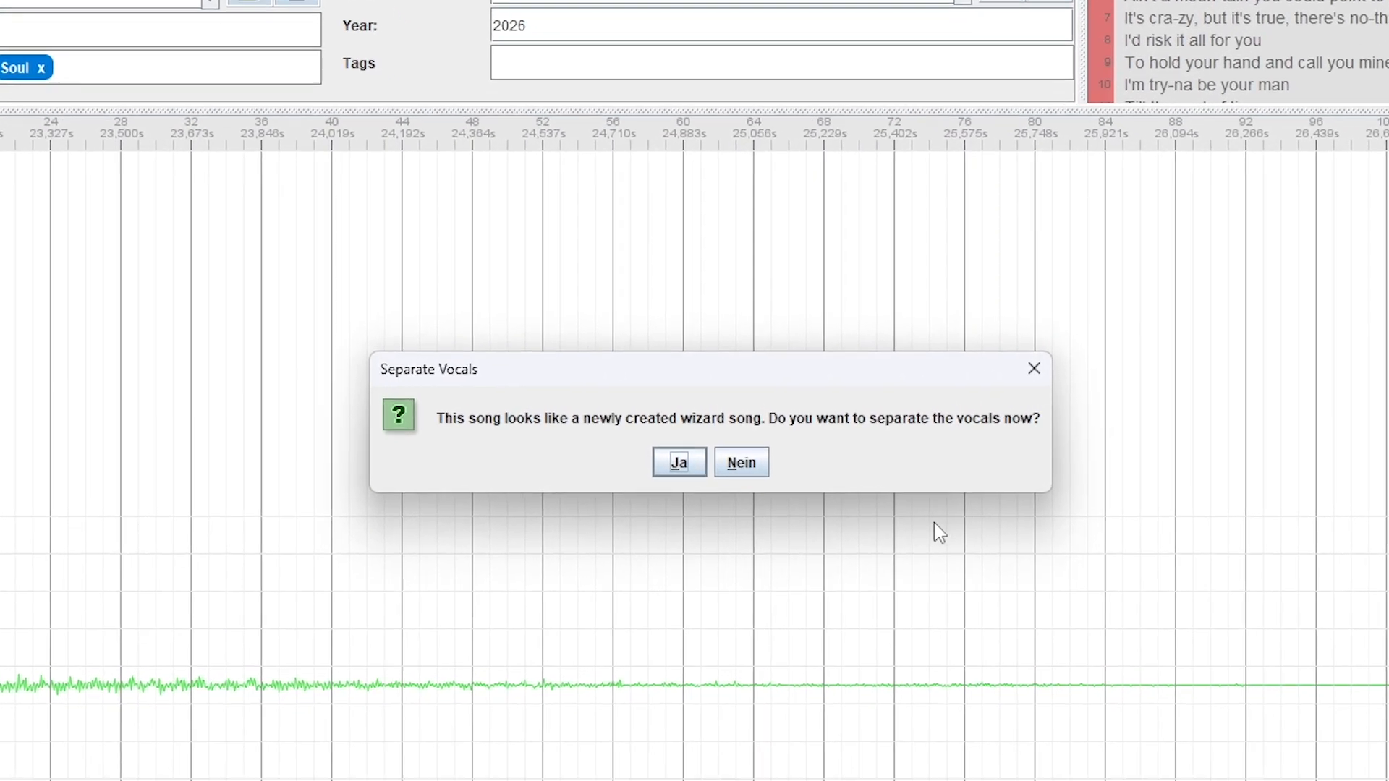
# Separate the vocals through MVSEP with MVSep Karaoke (lead/back vocals), BS Roformer by MVSep Team (SDR: 10.41) and M4A format.
pyautogui.click(679, 466)
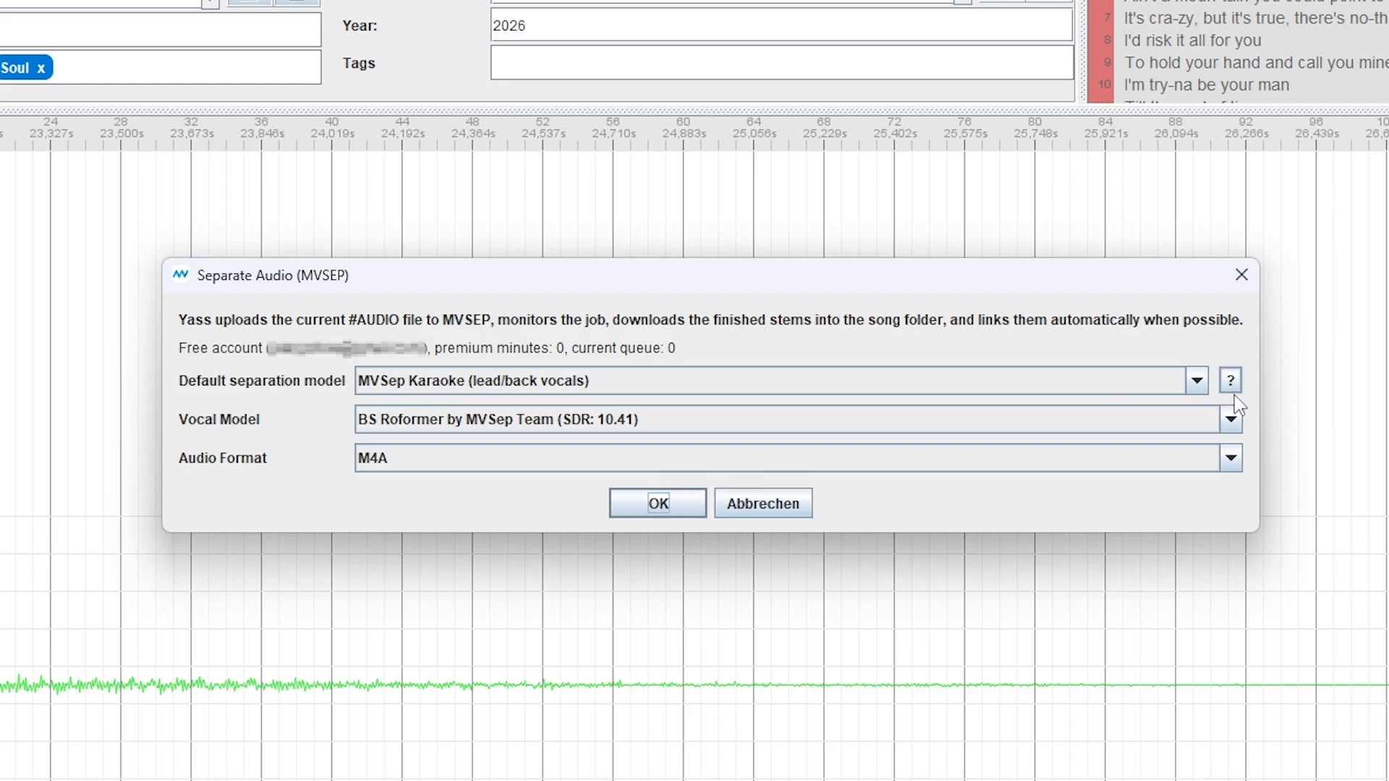
pyautogui.click(1230, 420)
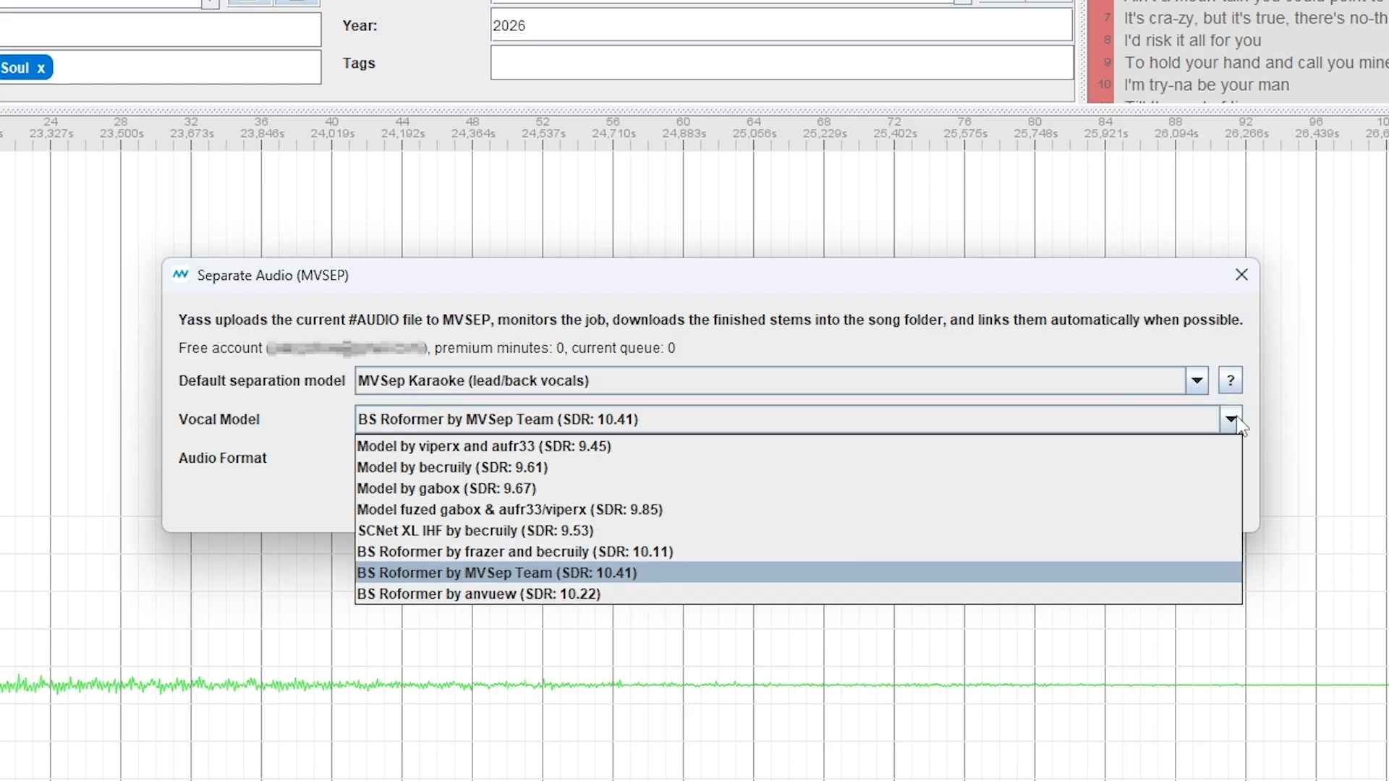
pyautogui.click(1232, 419)
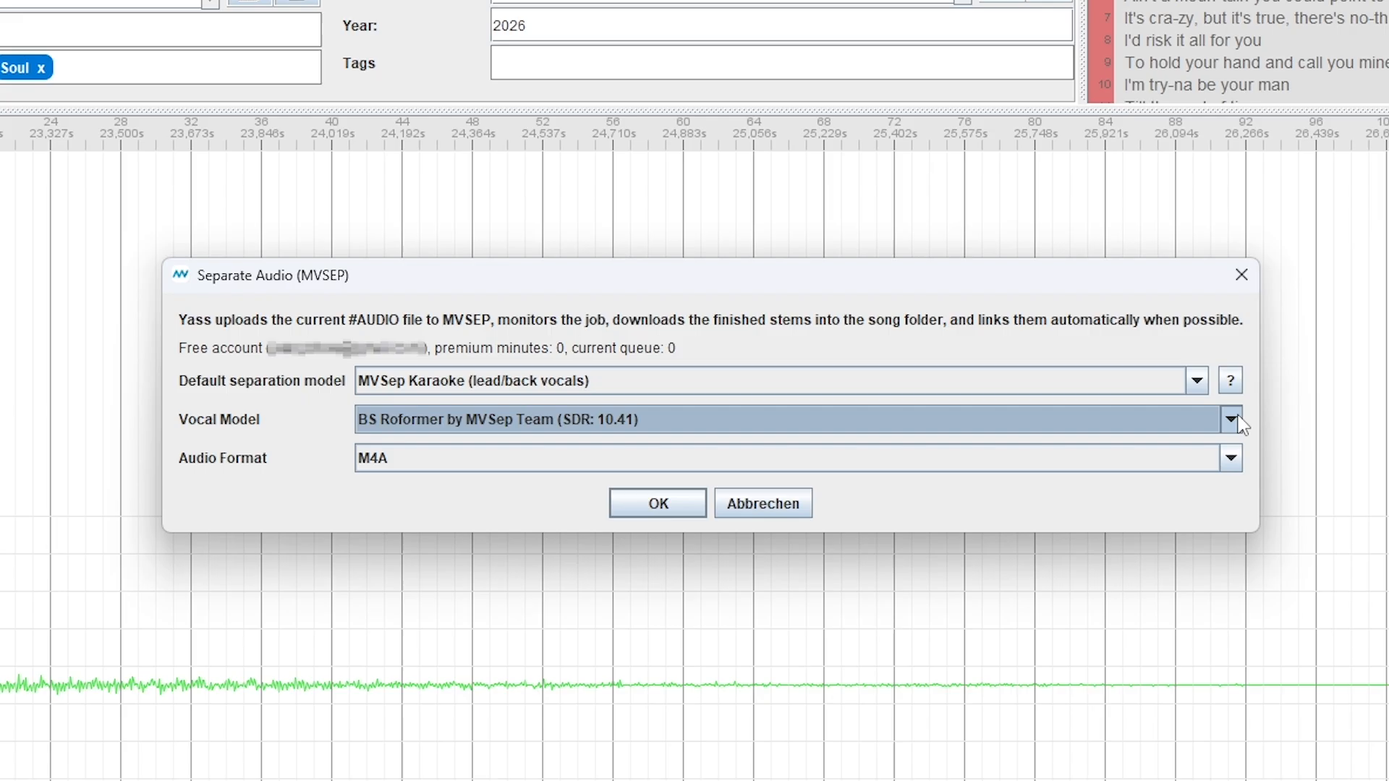
pyautogui.click(671, 513)
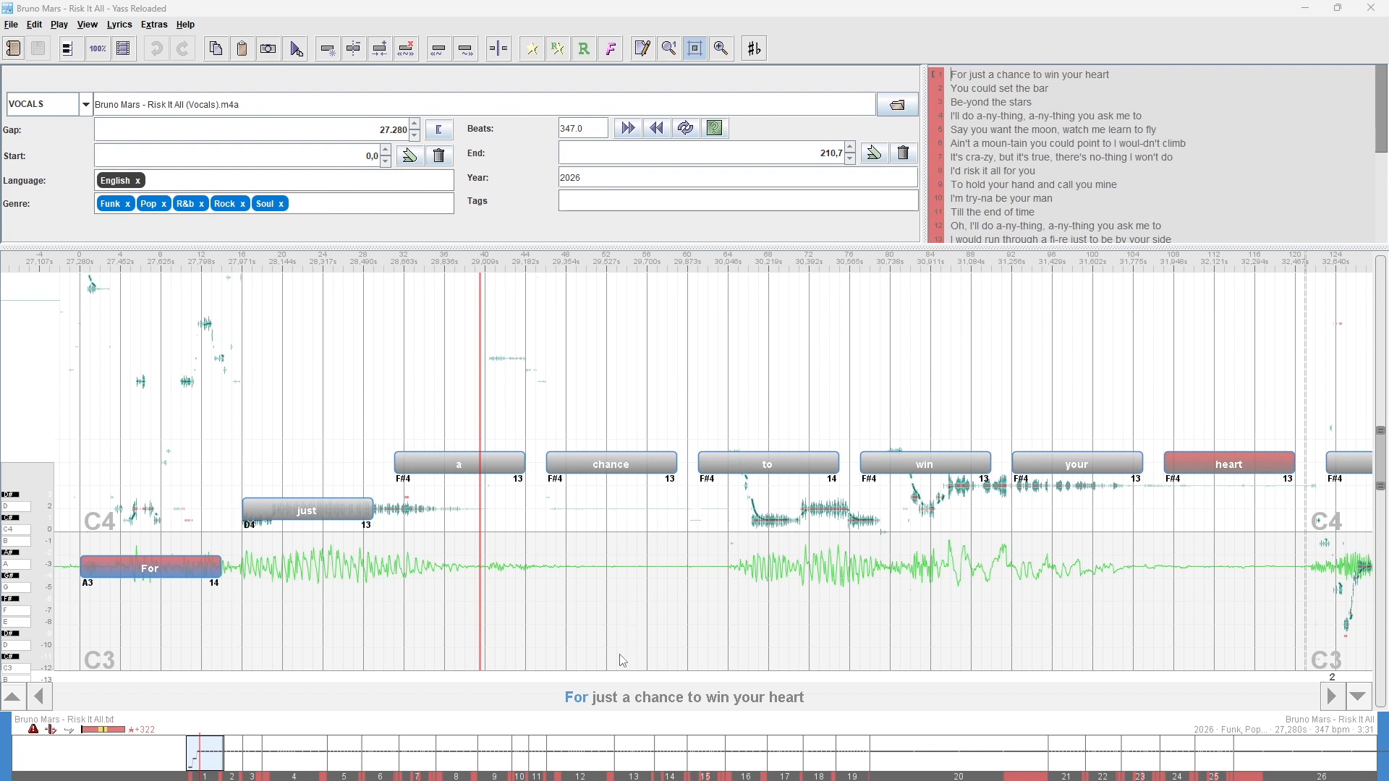
# Look up the BPM of "bruno mars risk it all" on Tunebat in the browser and return to the Yass Reloaded editor.
pyautogui.moveTo(671, 774)
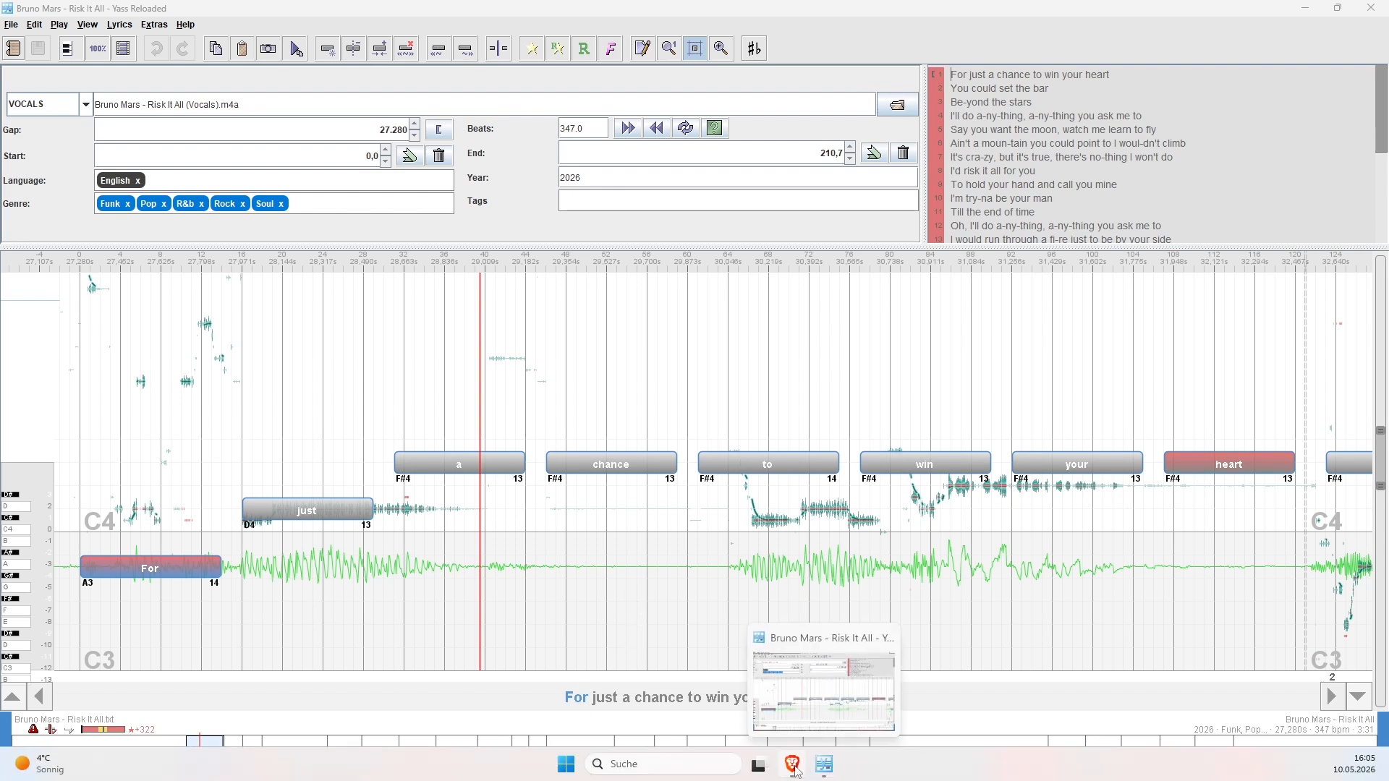
pyautogui.click(787, 691)
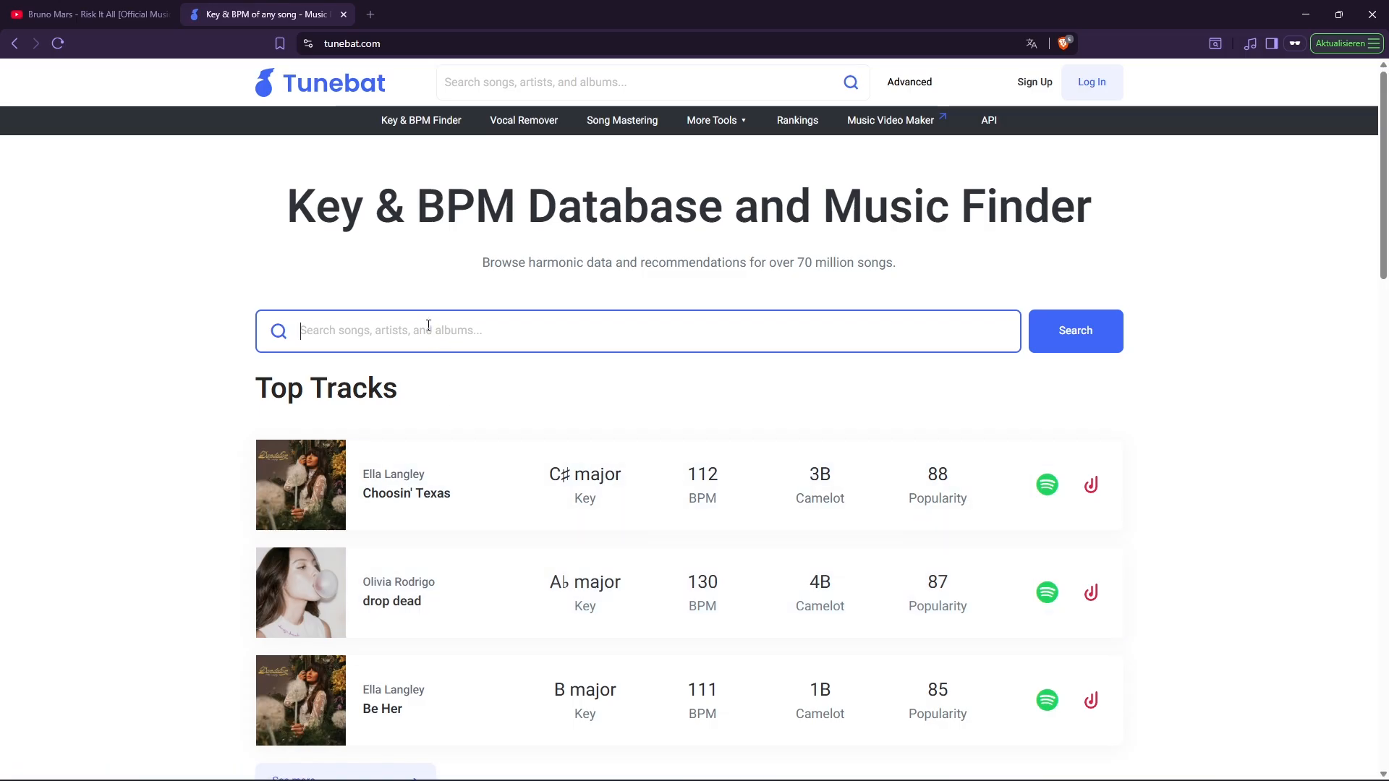
pyautogui.write('bruno')
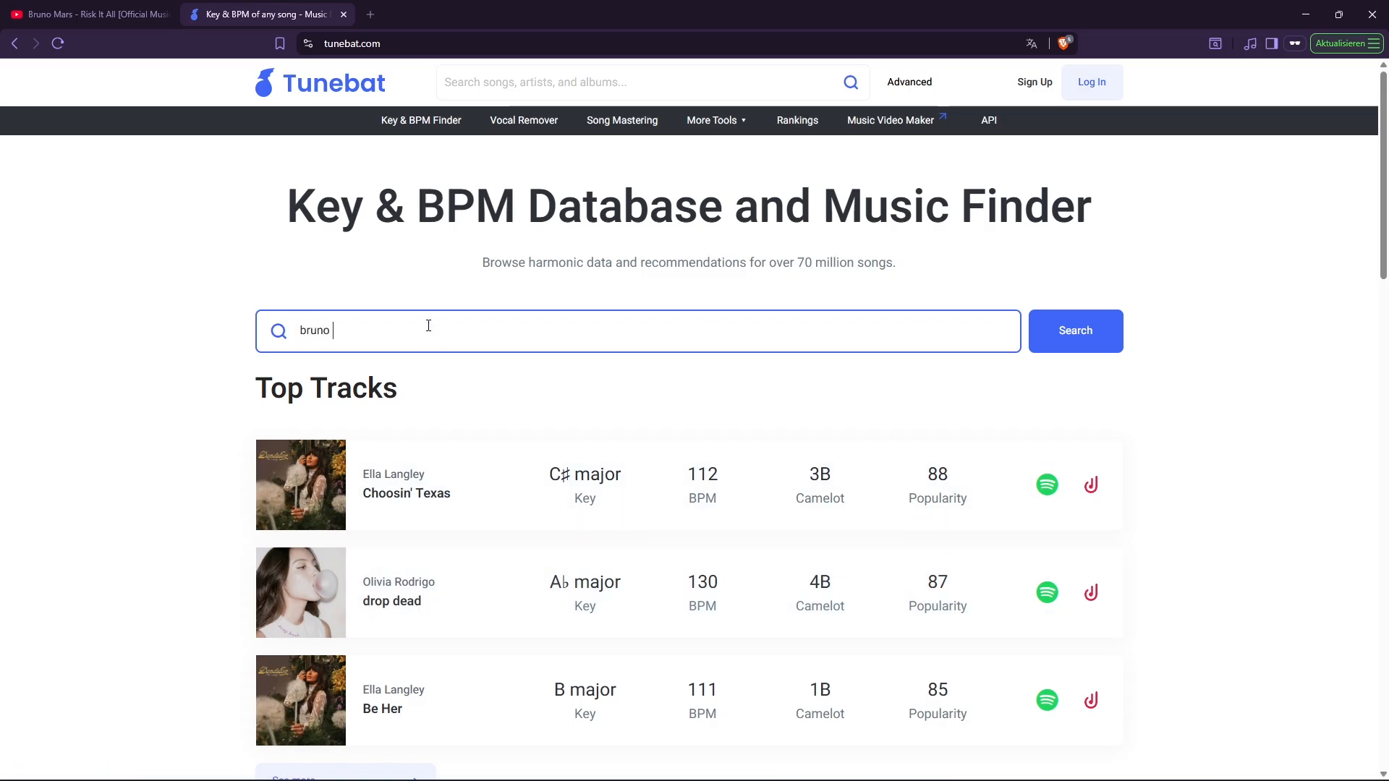
pyautogui.write(' mars ')
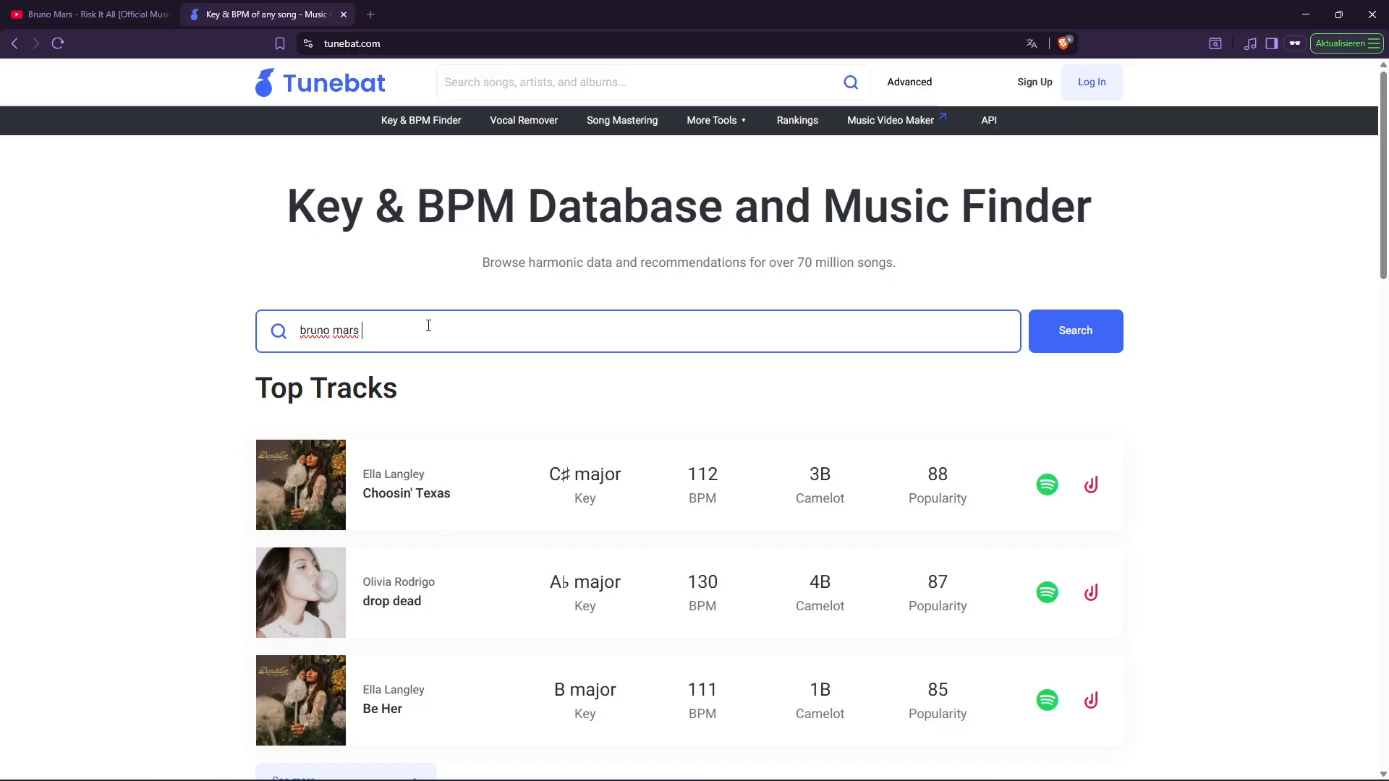
pyautogui.write('risk it all')
pyautogui.press('Return')
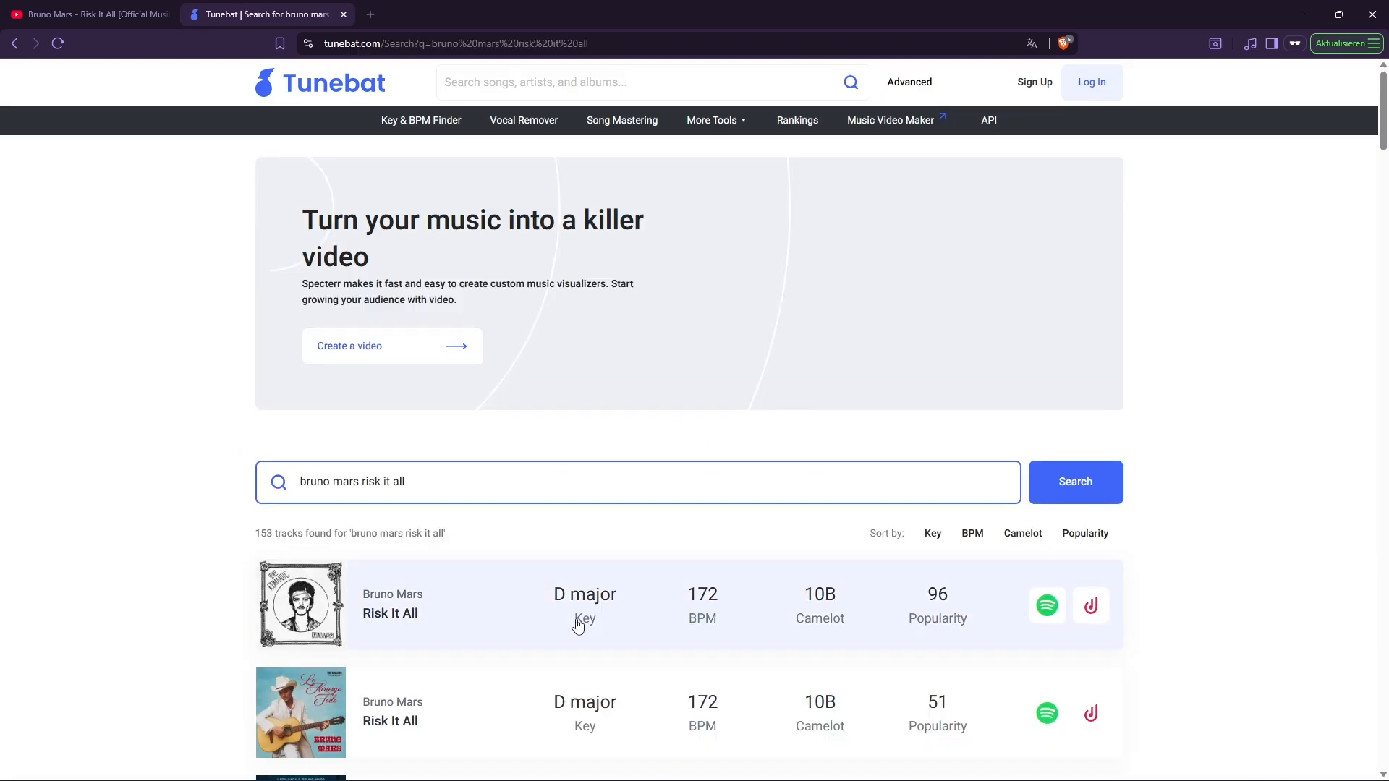
pyautogui.scroll(-3, 799, 615)
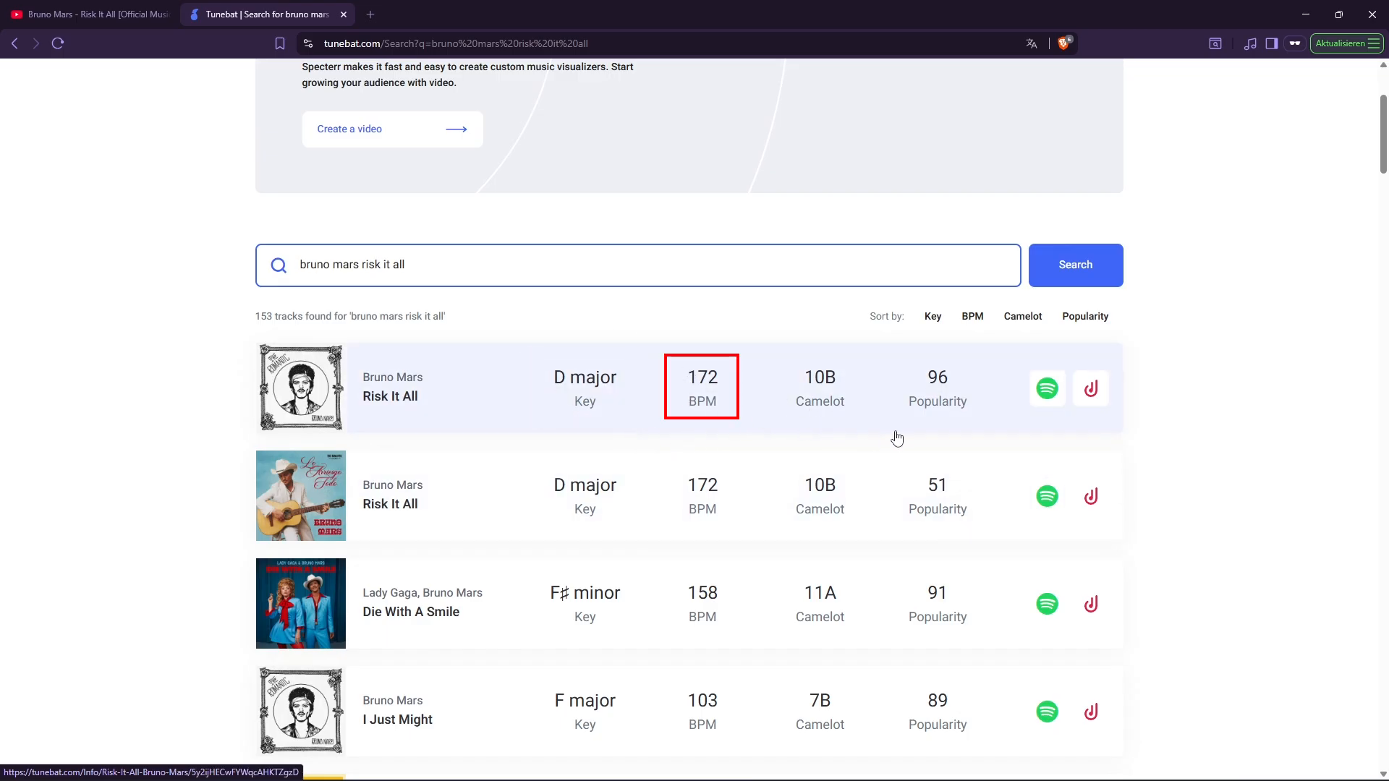
pyautogui.moveTo(852, 779)
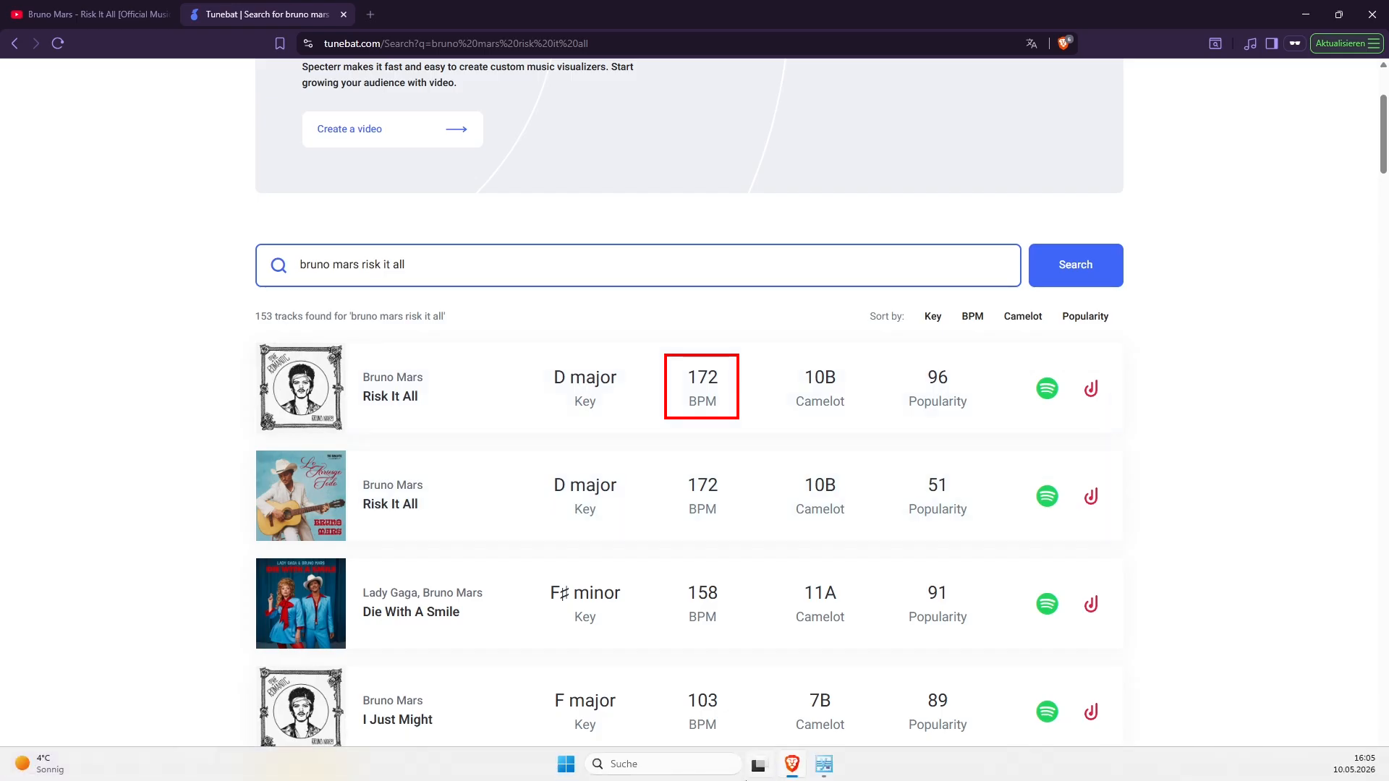
pyautogui.click(830, 766)
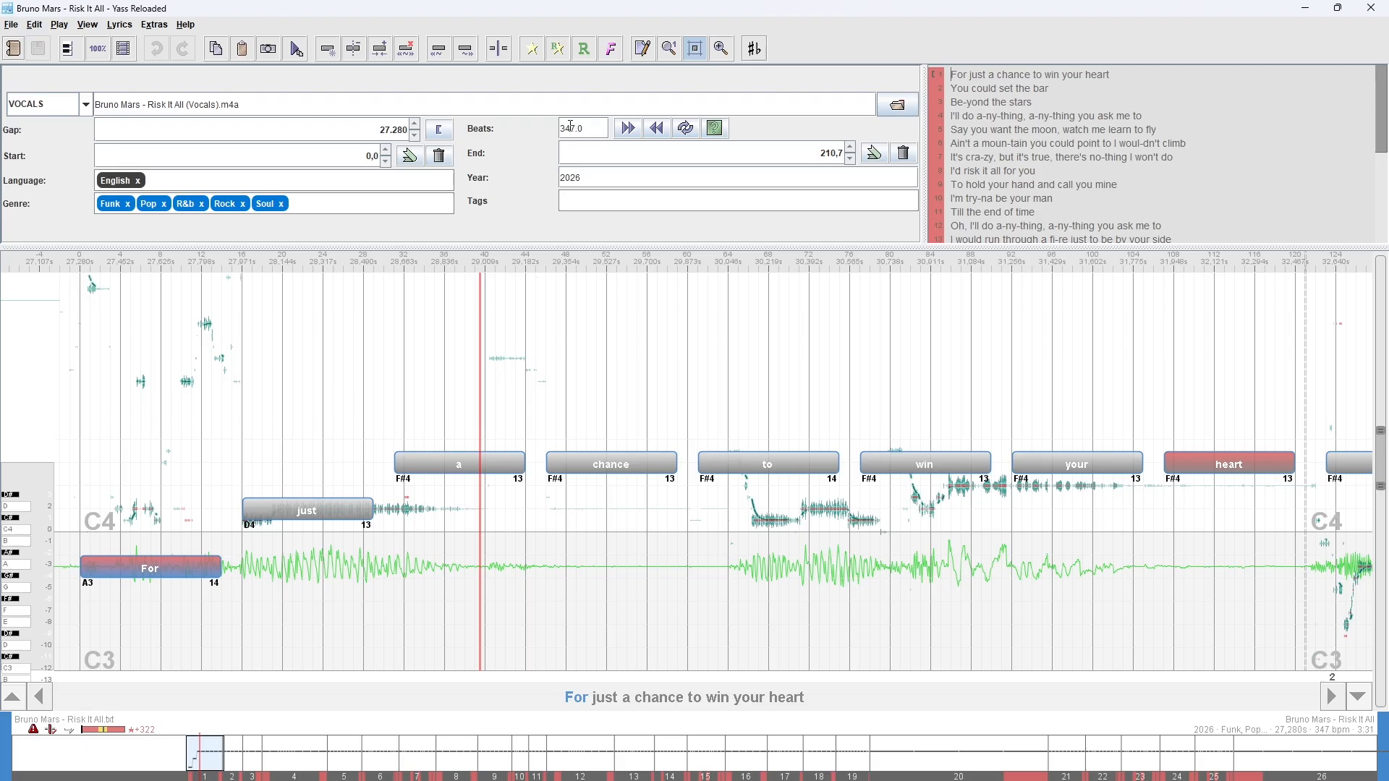
# Set the song's beats value to 344 and apply it.
pyautogui.moveTo(570, 129); pyautogui.dragTo(583, 130)
pyautogui.write('44')
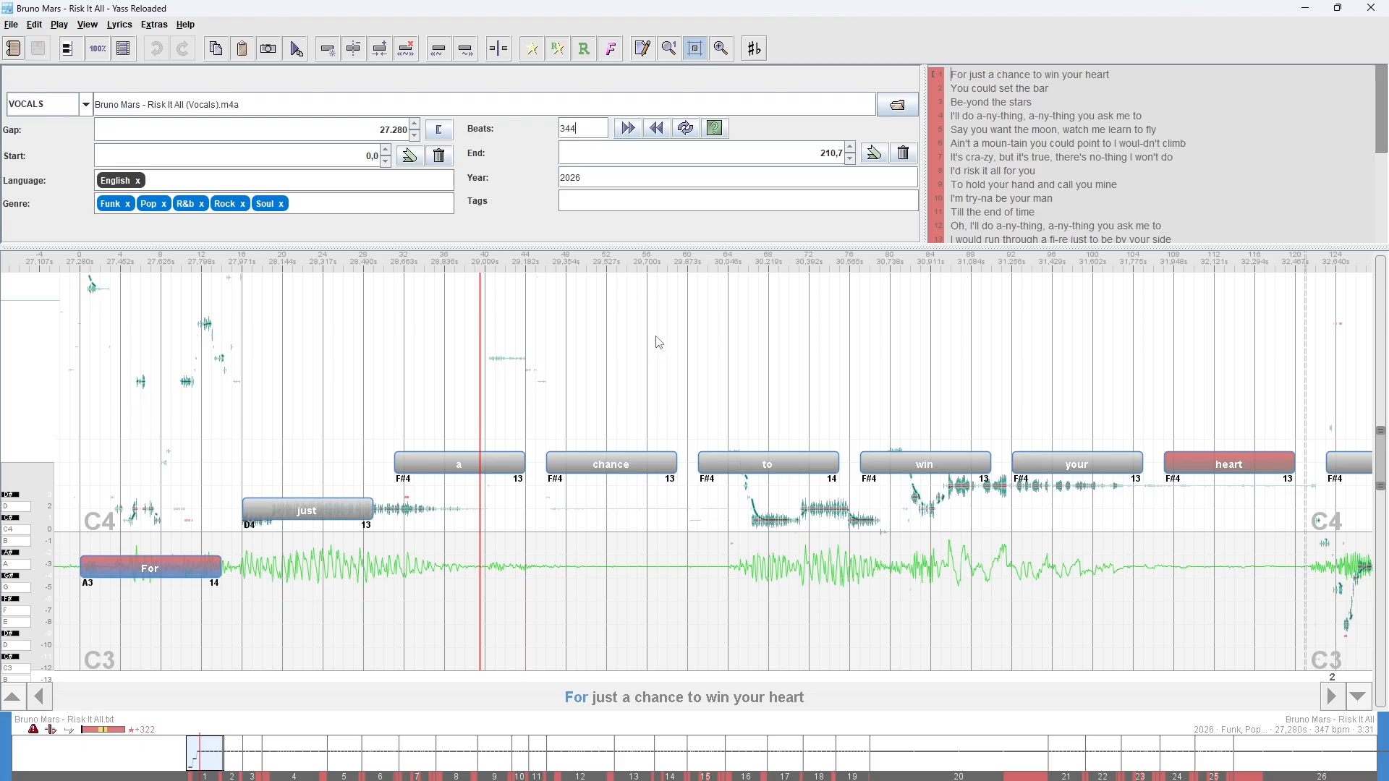
pyautogui.click(687, 130)
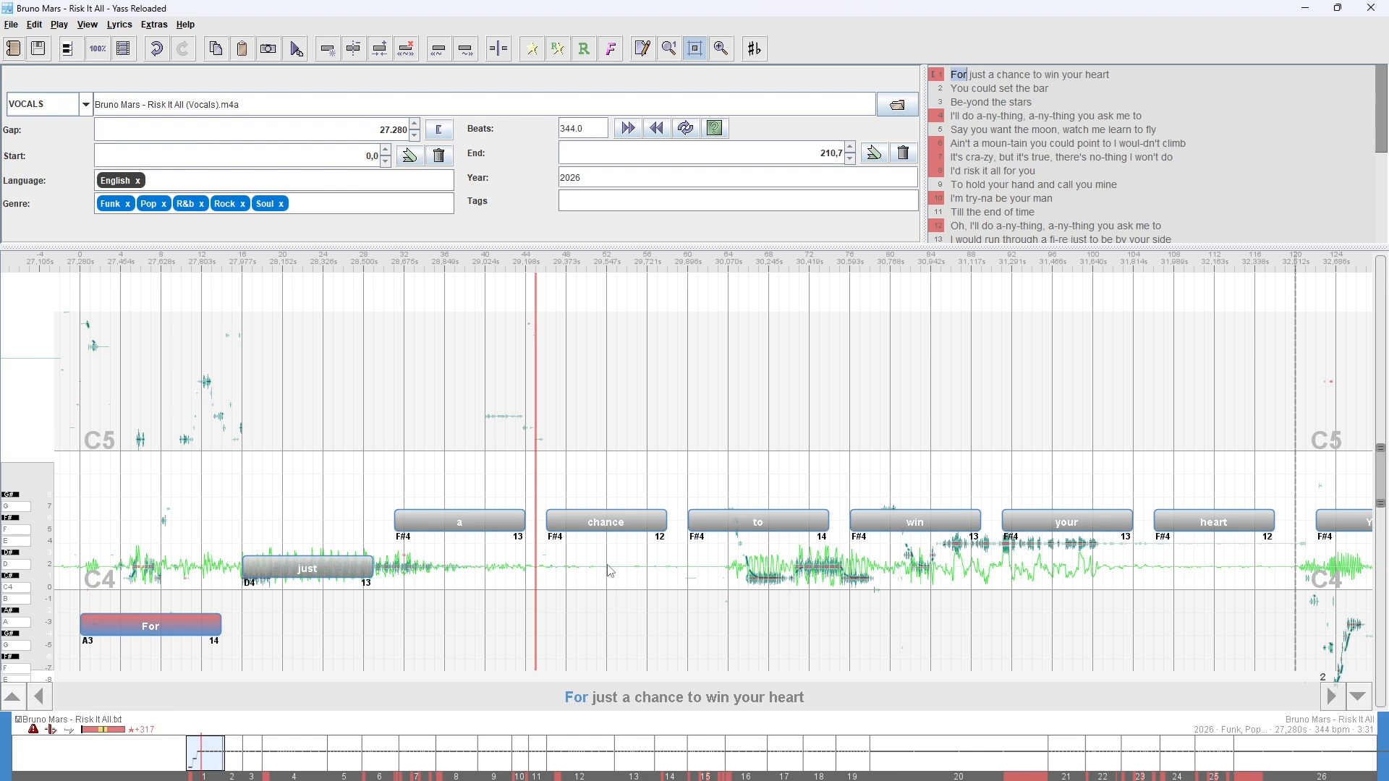
# Check the key of Risk It All on Tunebat in the browser and choose D major / b minor as the song's key in Yass Reloaded.
pyautogui.hotkey('alt', 'Tab')
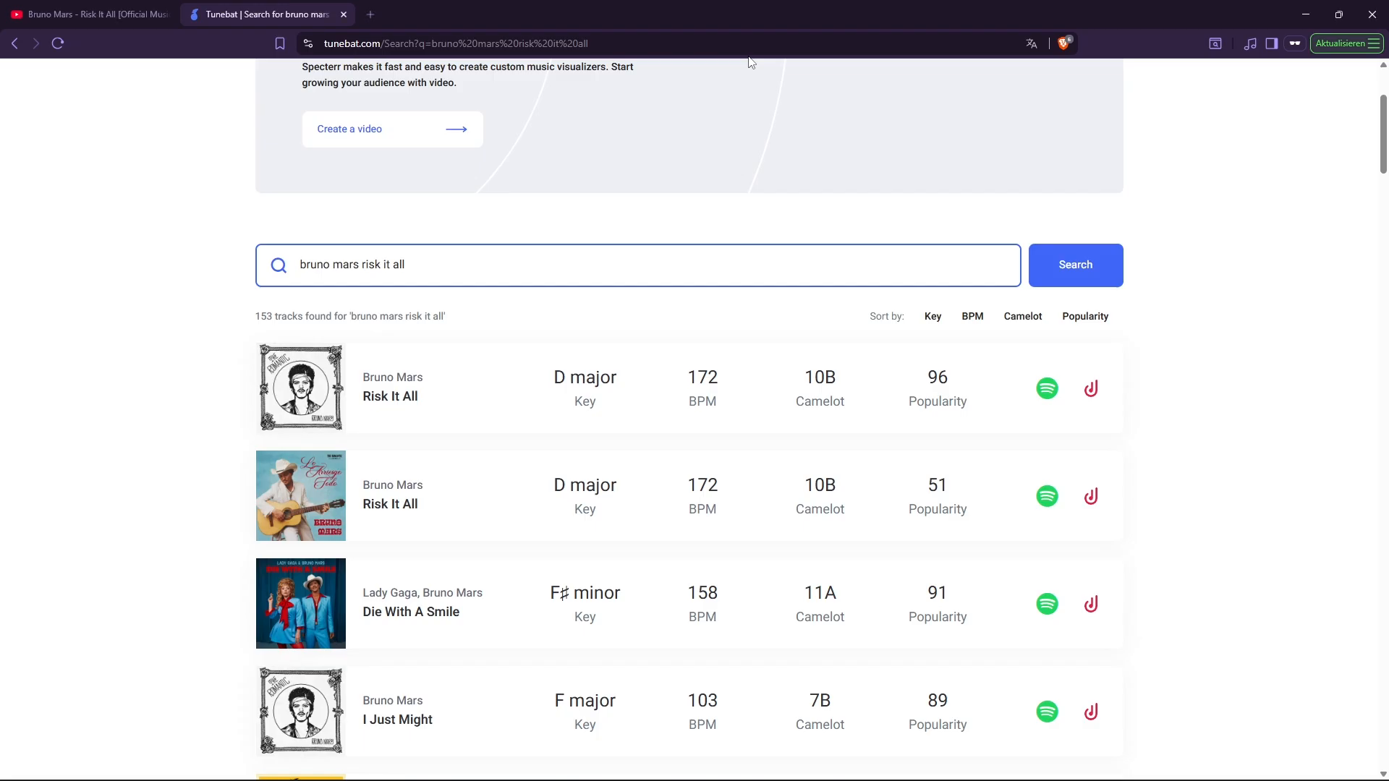
pyautogui.hotkey('alt', 'Tab')
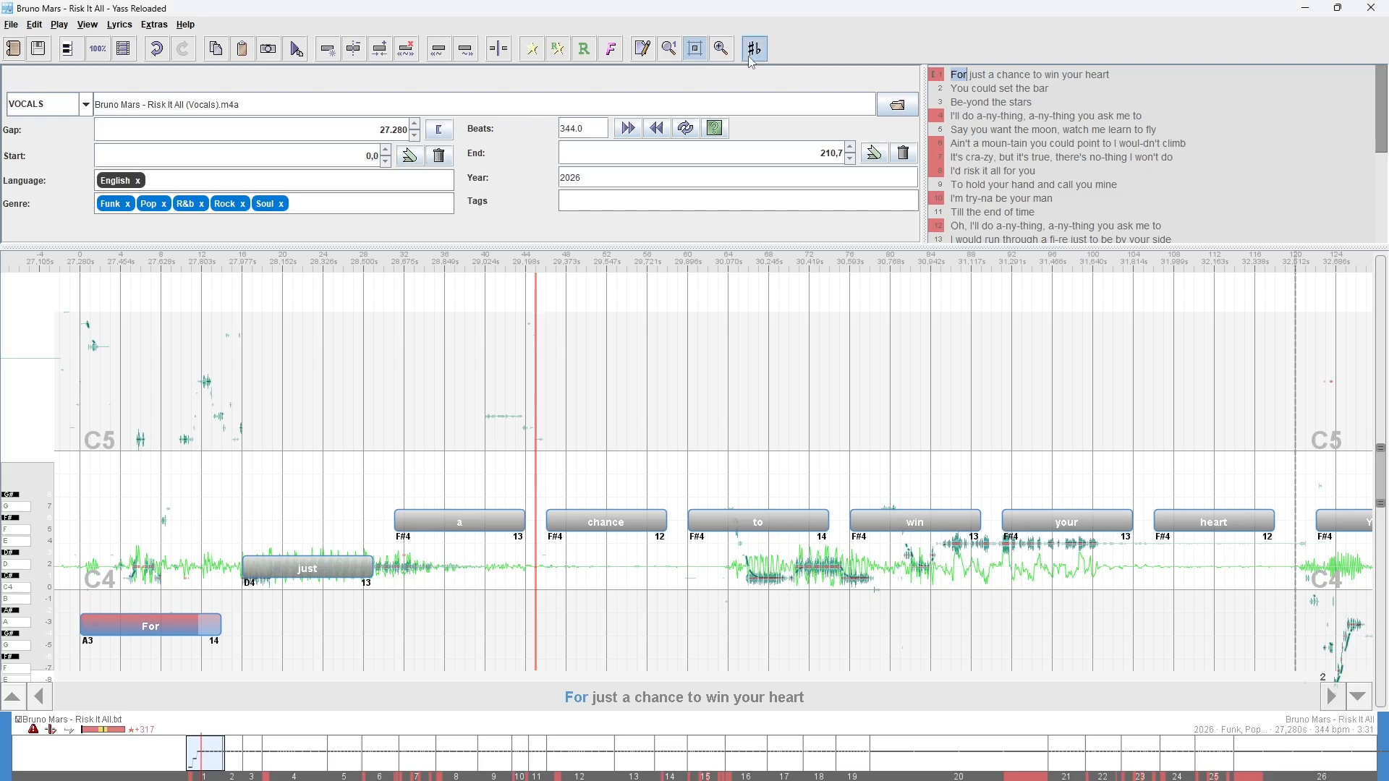
pyautogui.click(752, 51)
pyautogui.click(821, 85)
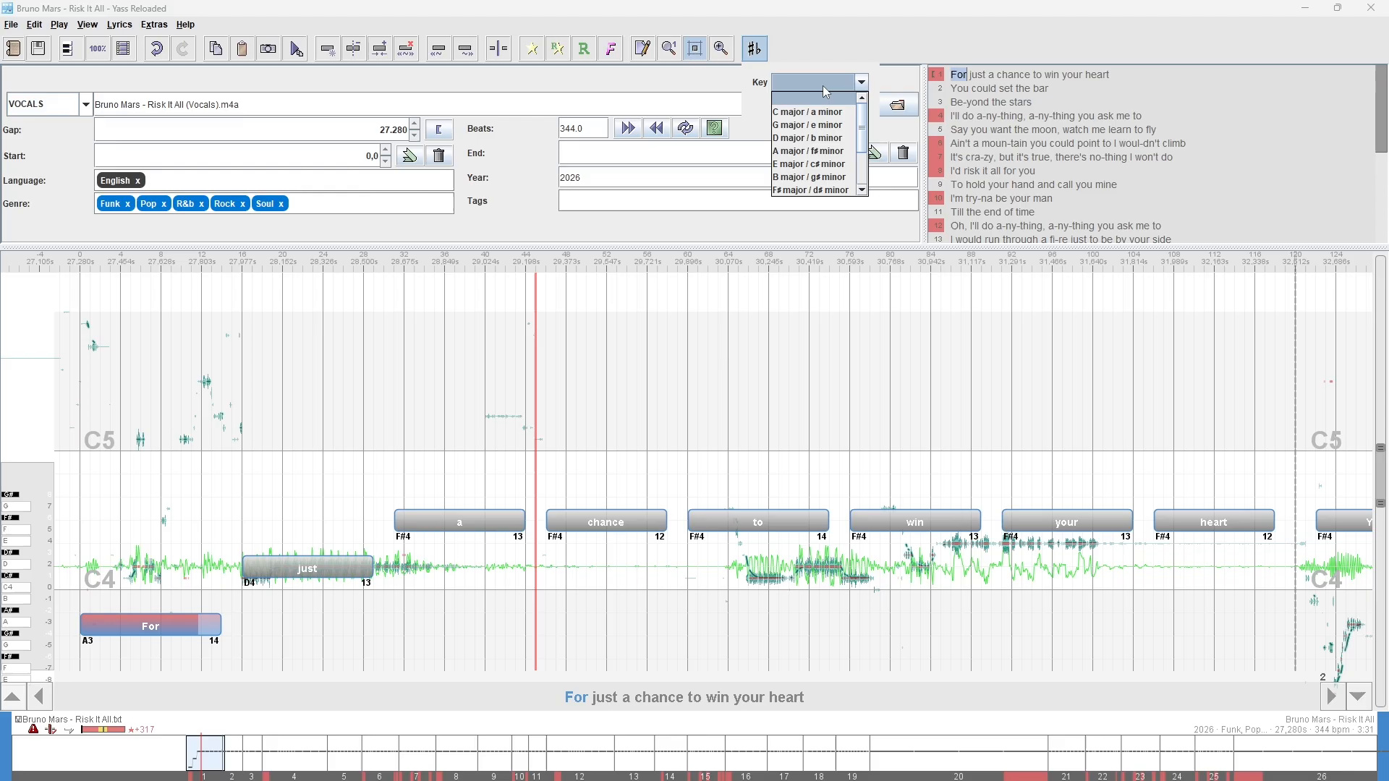
pyautogui.click(824, 138)
pyautogui.click(794, 115)
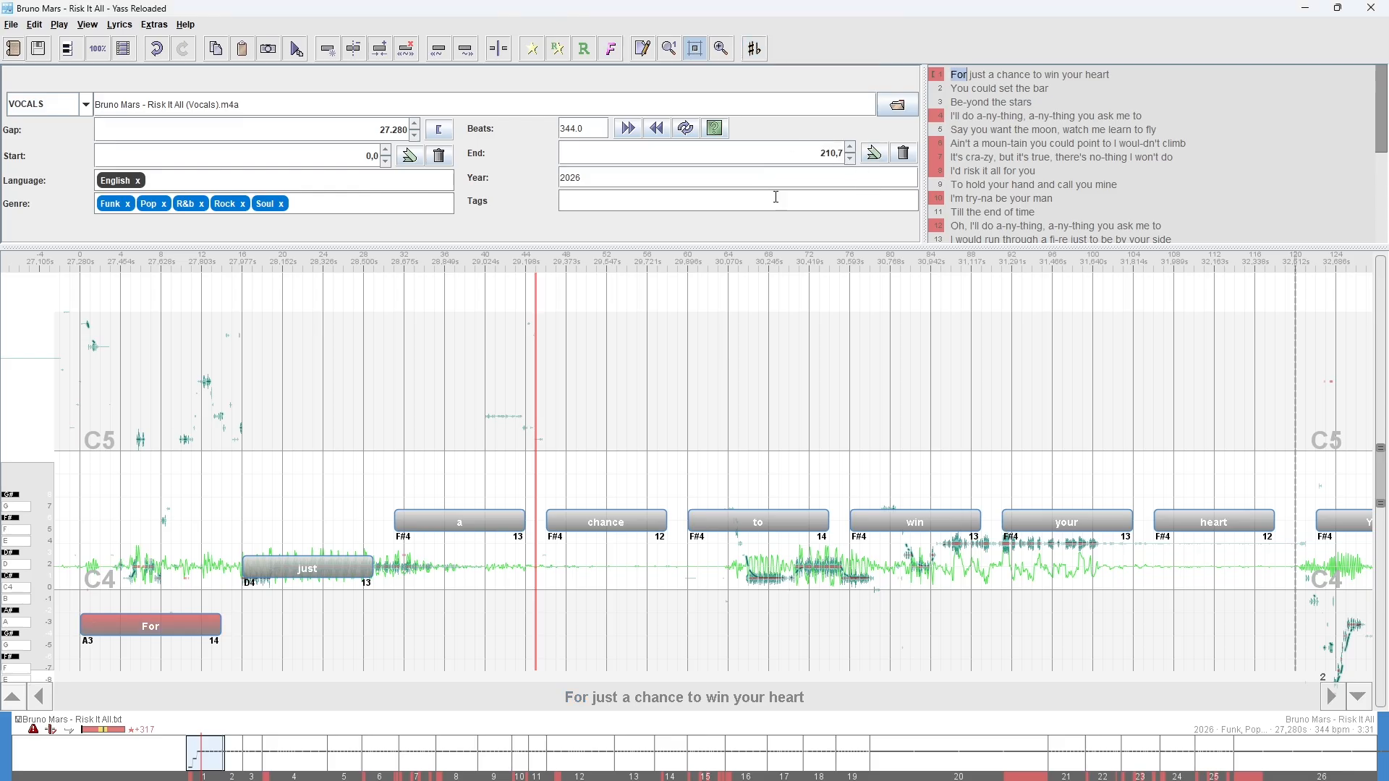
# Try the first note "For" one semitone higher and play it back.
pyautogui.press('space')
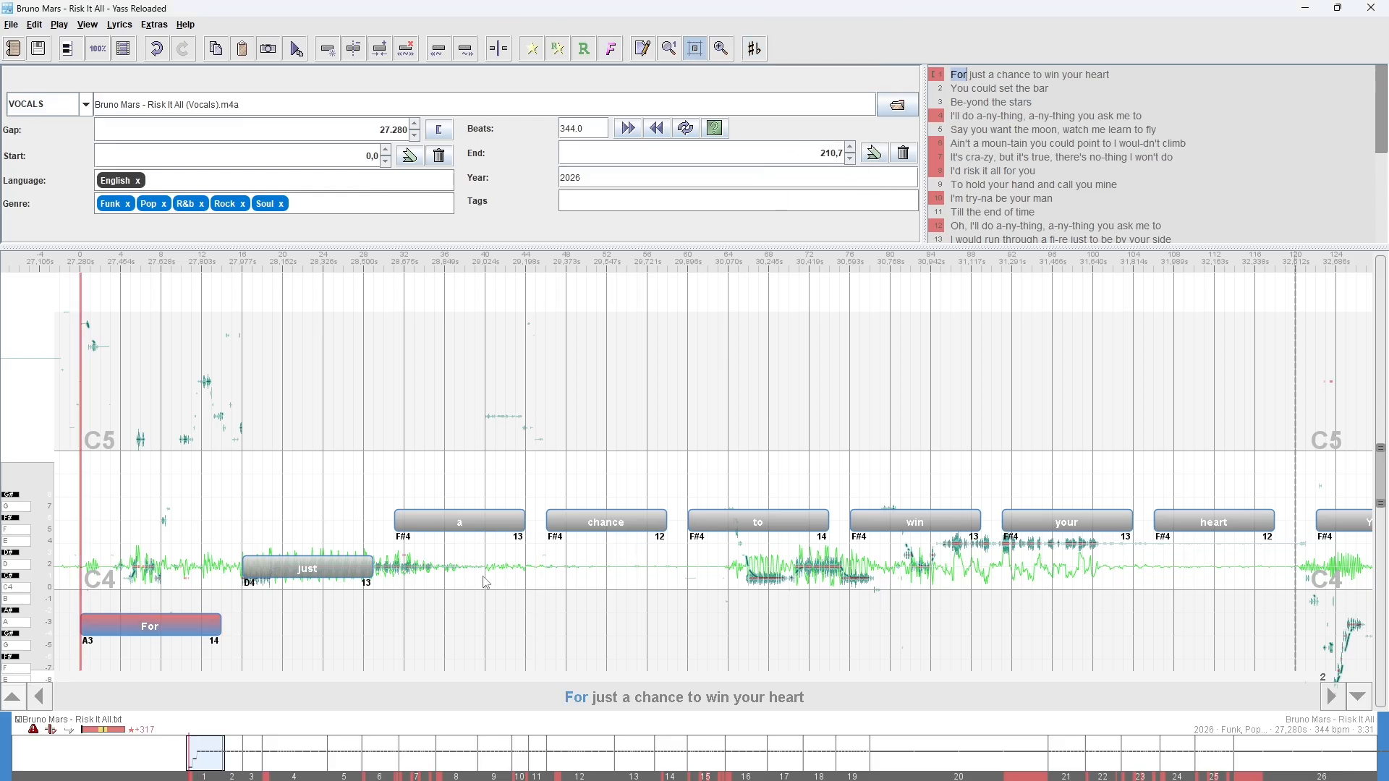
pyautogui.press('Up')
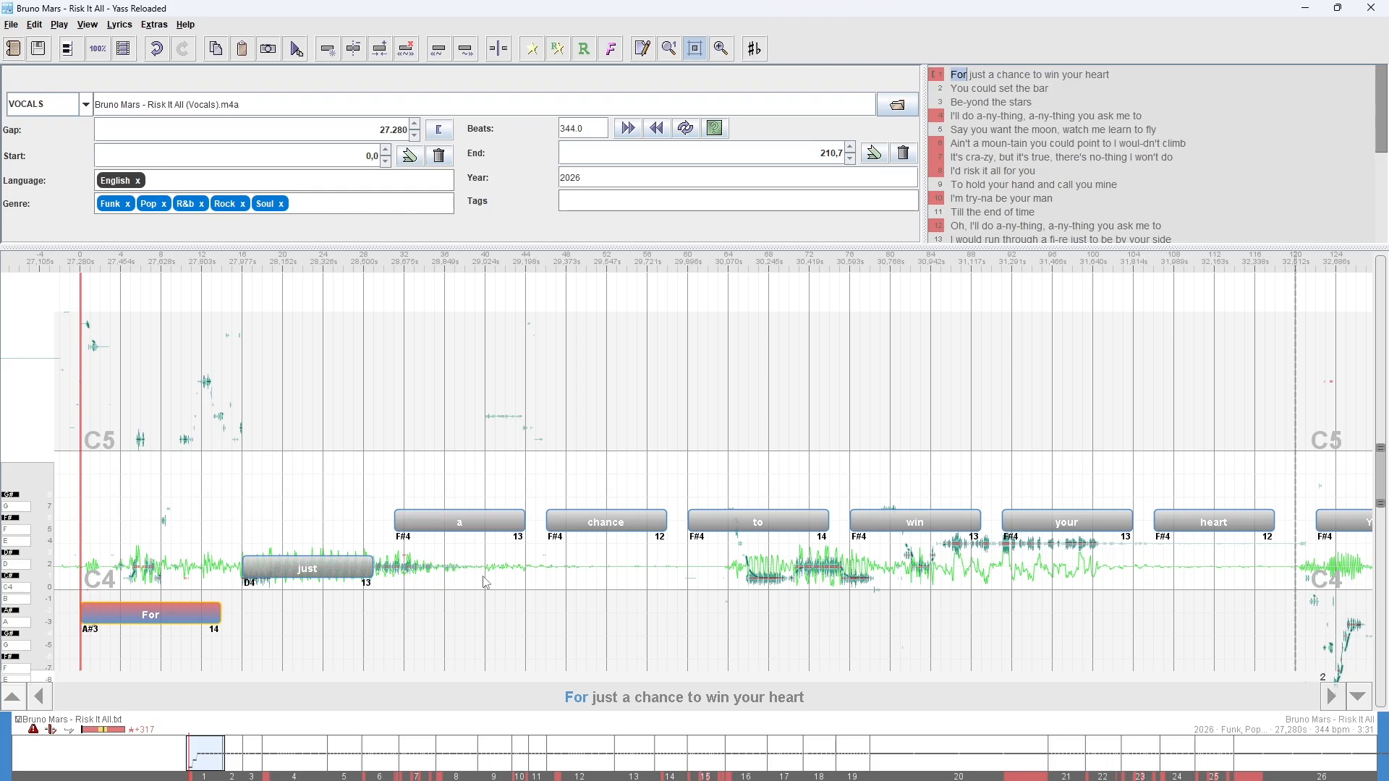
pyautogui.press('space')
pyautogui.press('s')
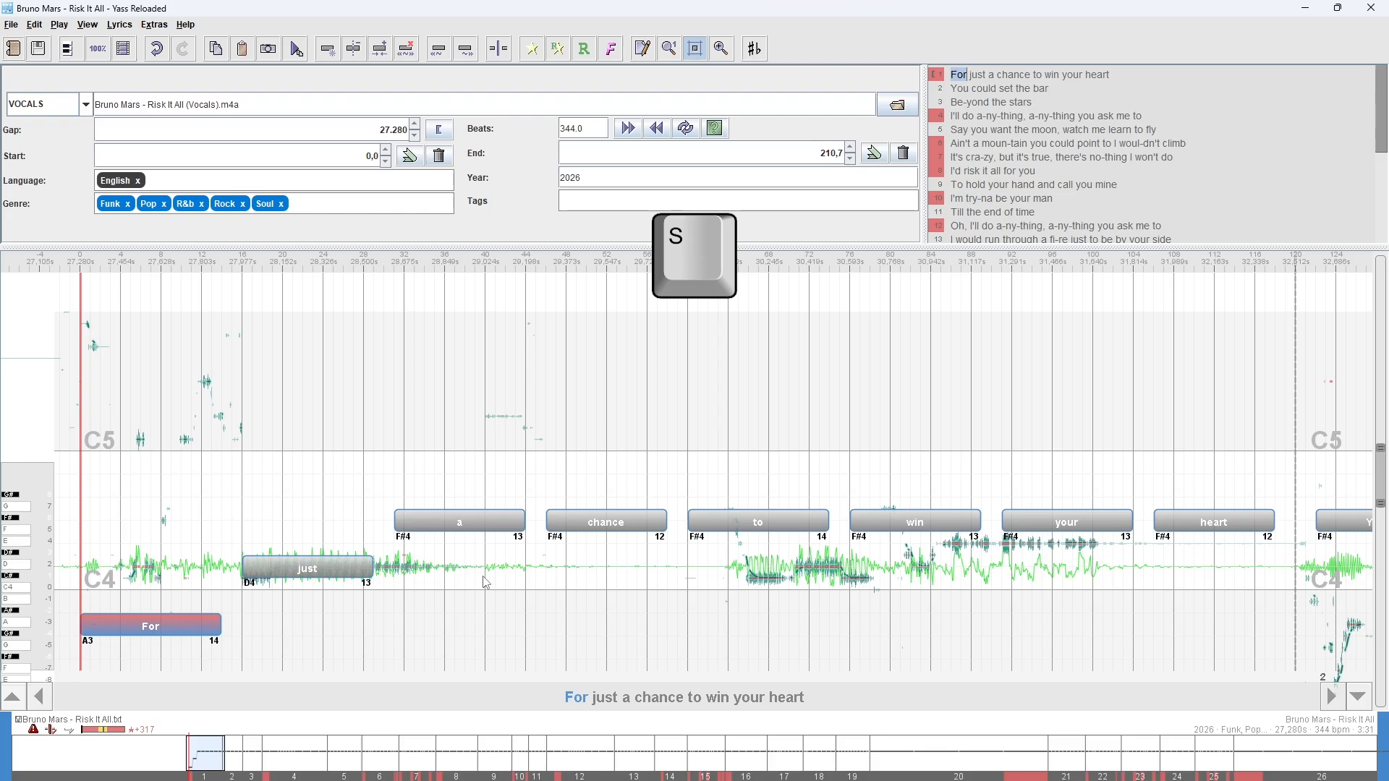
# Save the song and review the autosave interval and Quicksave settings in the editor's Control options.
pyautogui.hotkey('ctrl', 's')
pyautogui.click(154, 25)
pyautogui.click(290, 224)
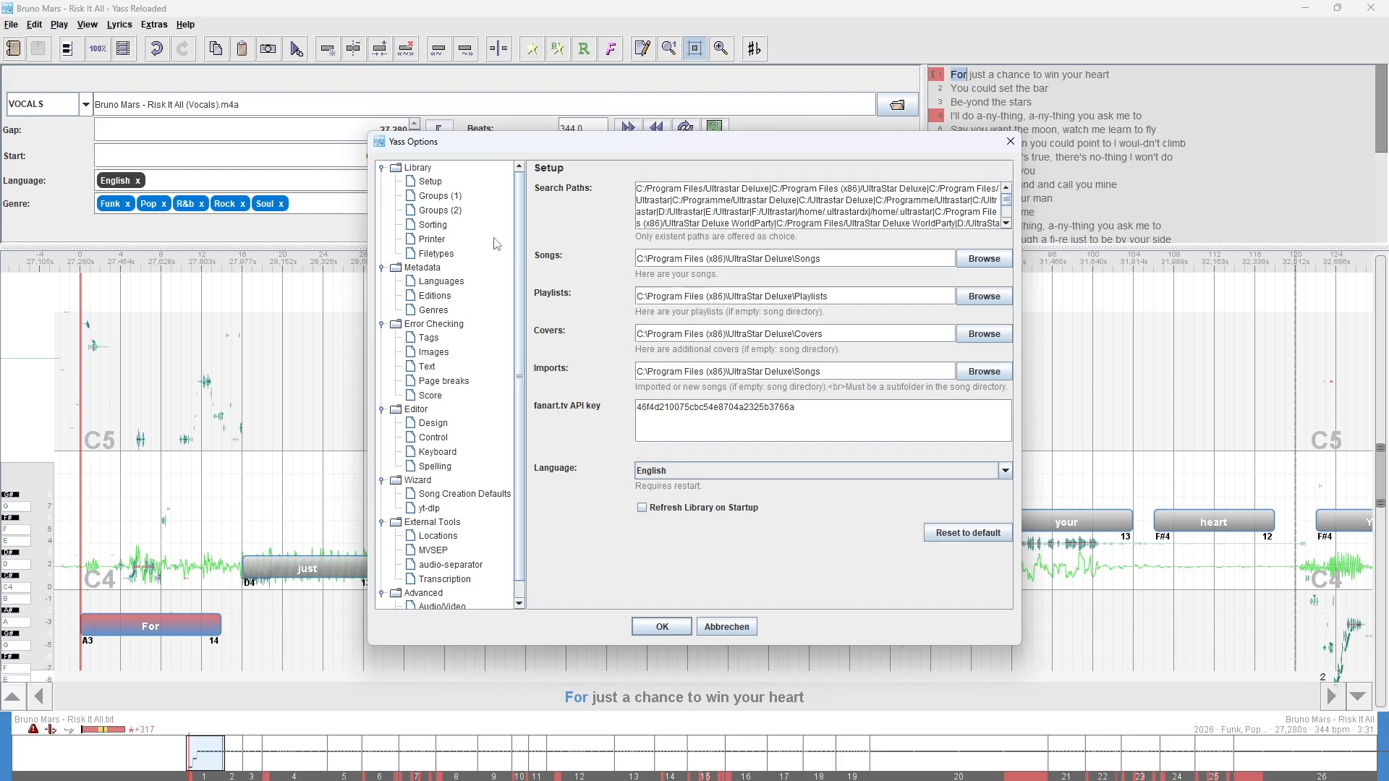
pyautogui.click(429, 181)
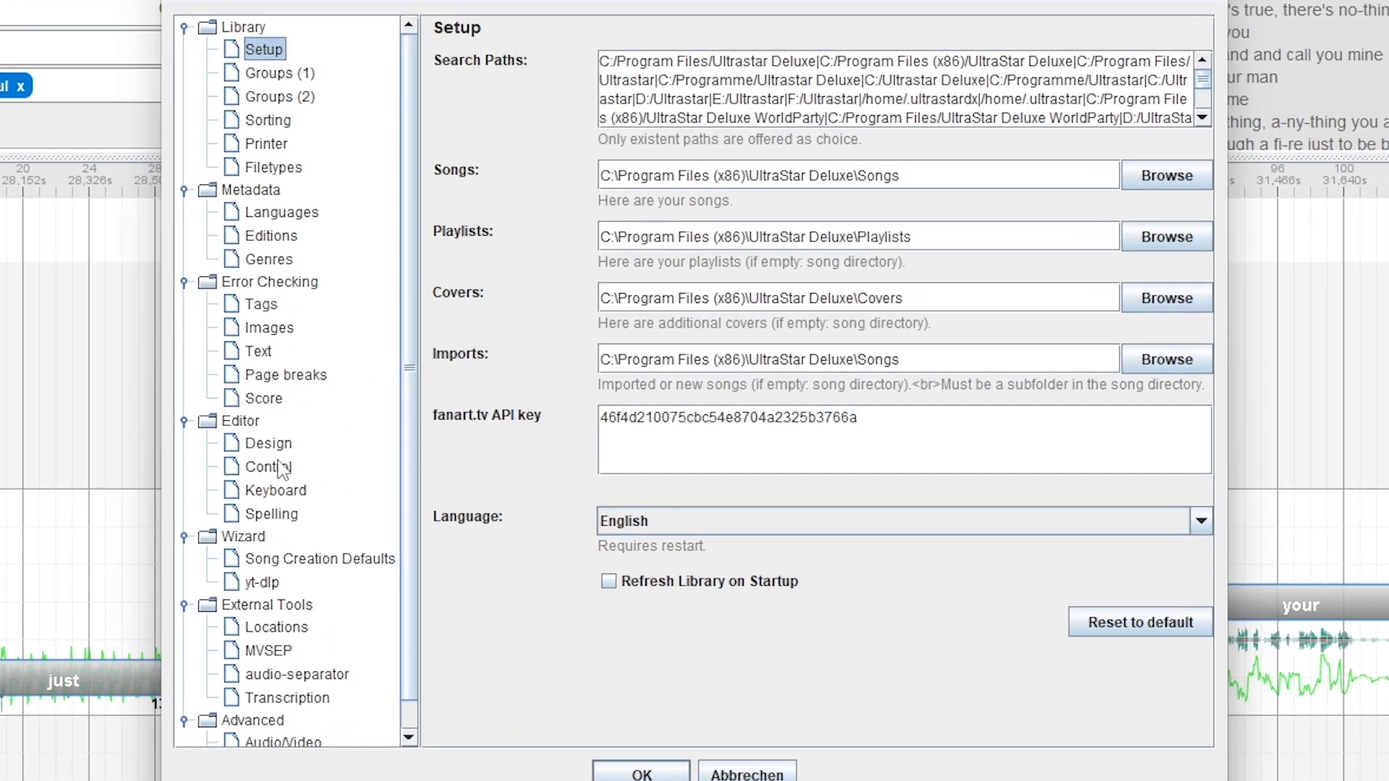
pyautogui.click(280, 468)
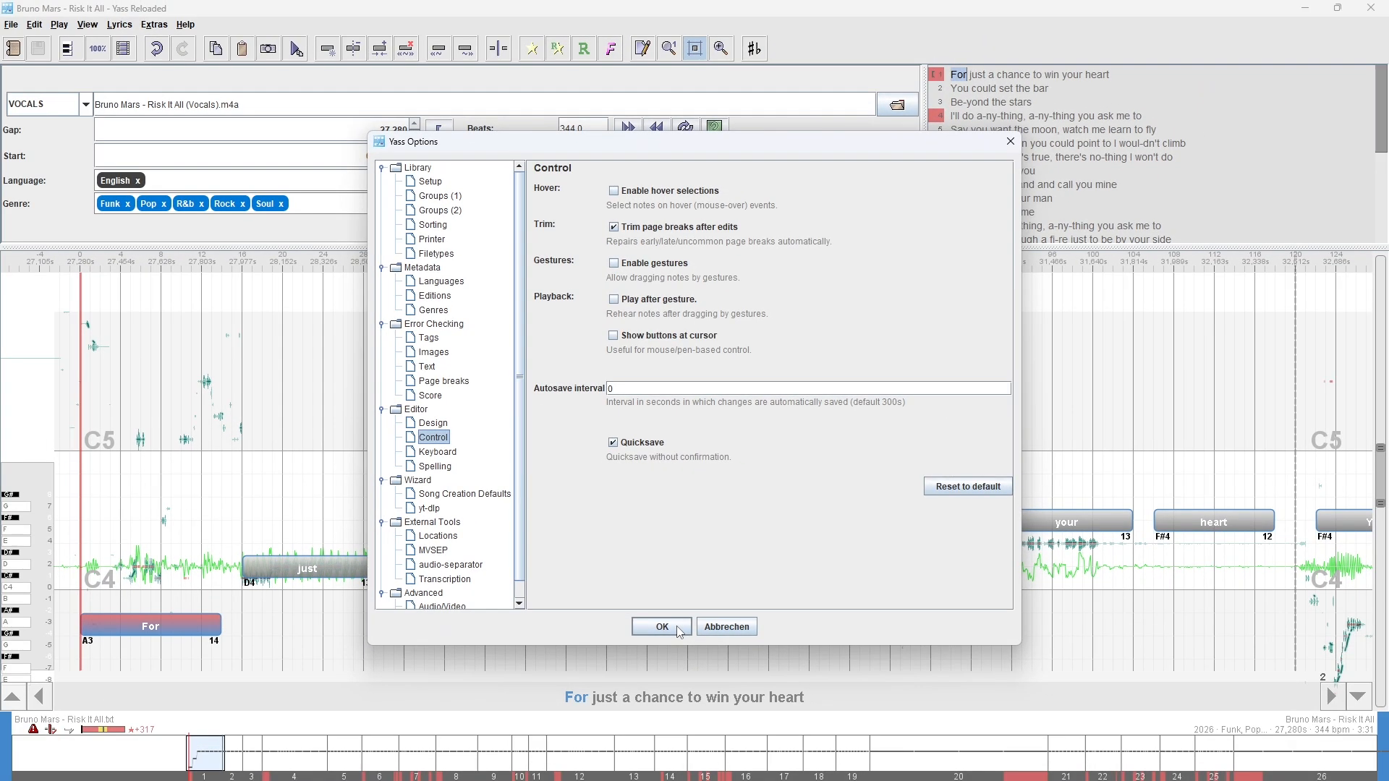
pyautogui.click(677, 629)
# Record the note timing along with the vocals through the line "I'd risk it all for you", stop there and keep the recorded part.
pyautogui.hotkey('ctrl', 'r')
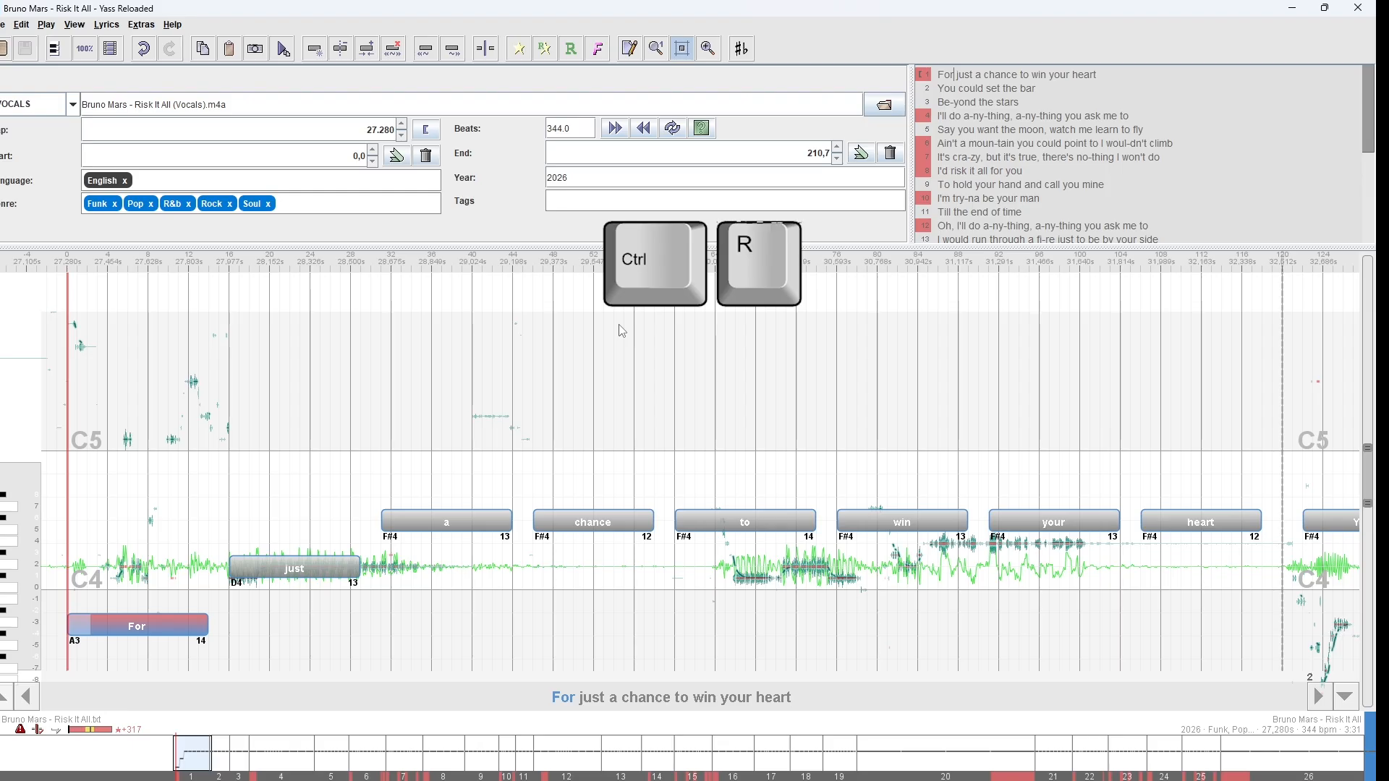
pyautogui.press('Return')
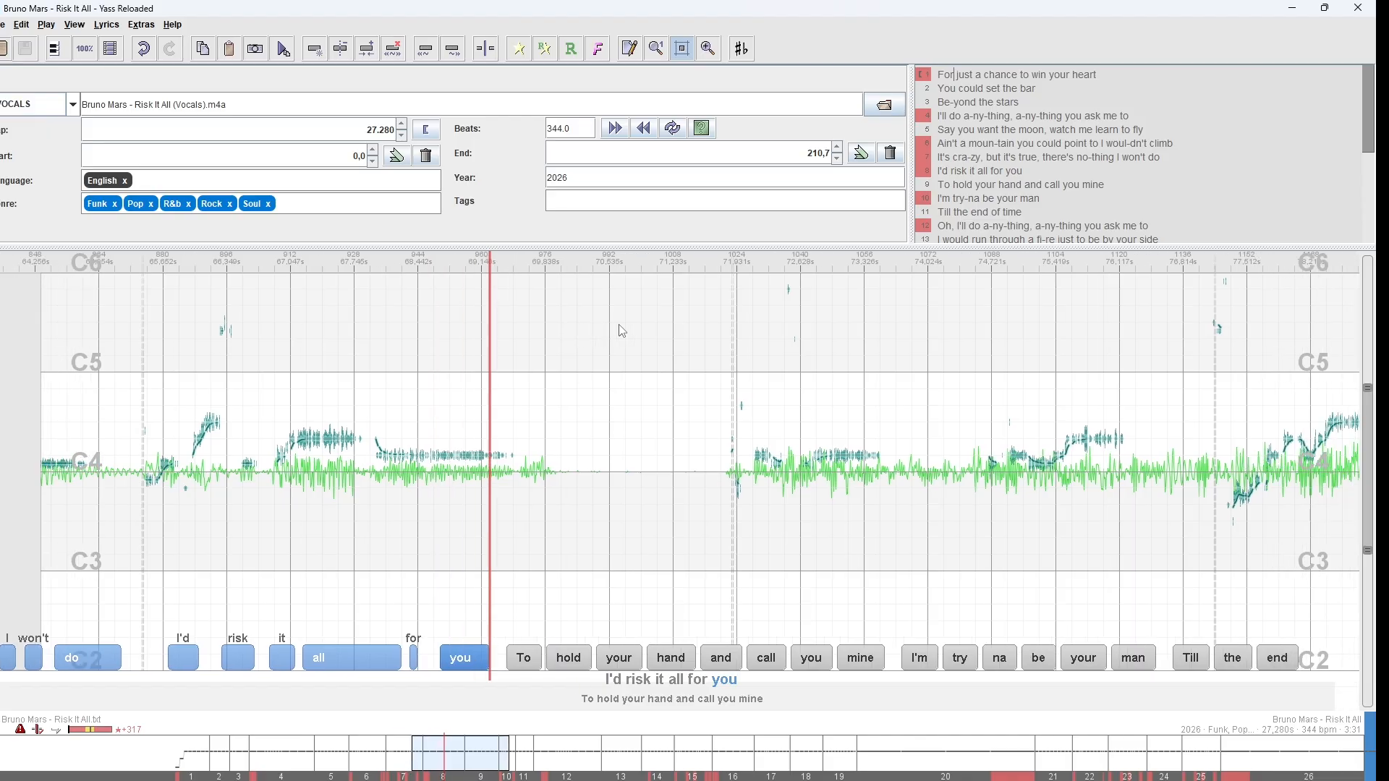
pyautogui.press('Escape')
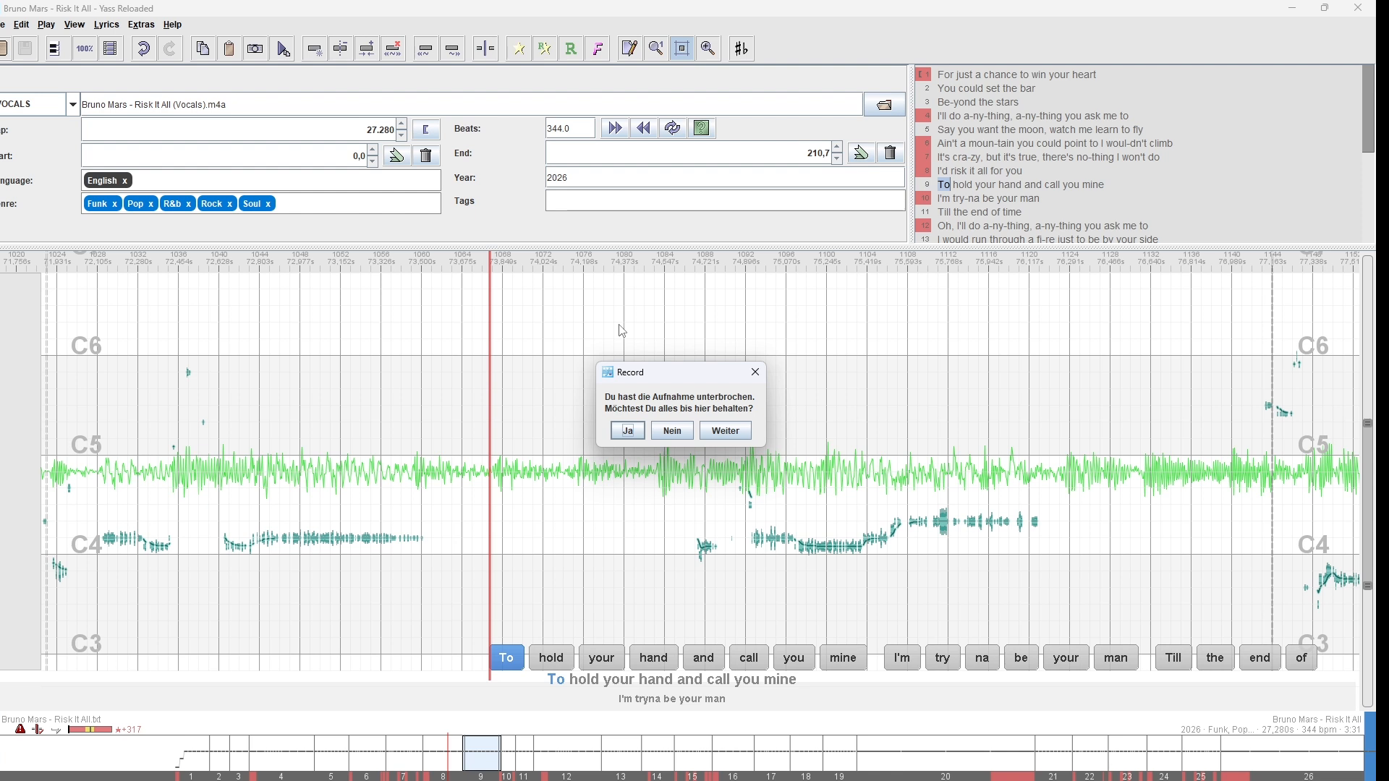
pyautogui.press('Escape')
pyautogui.click(627, 432)
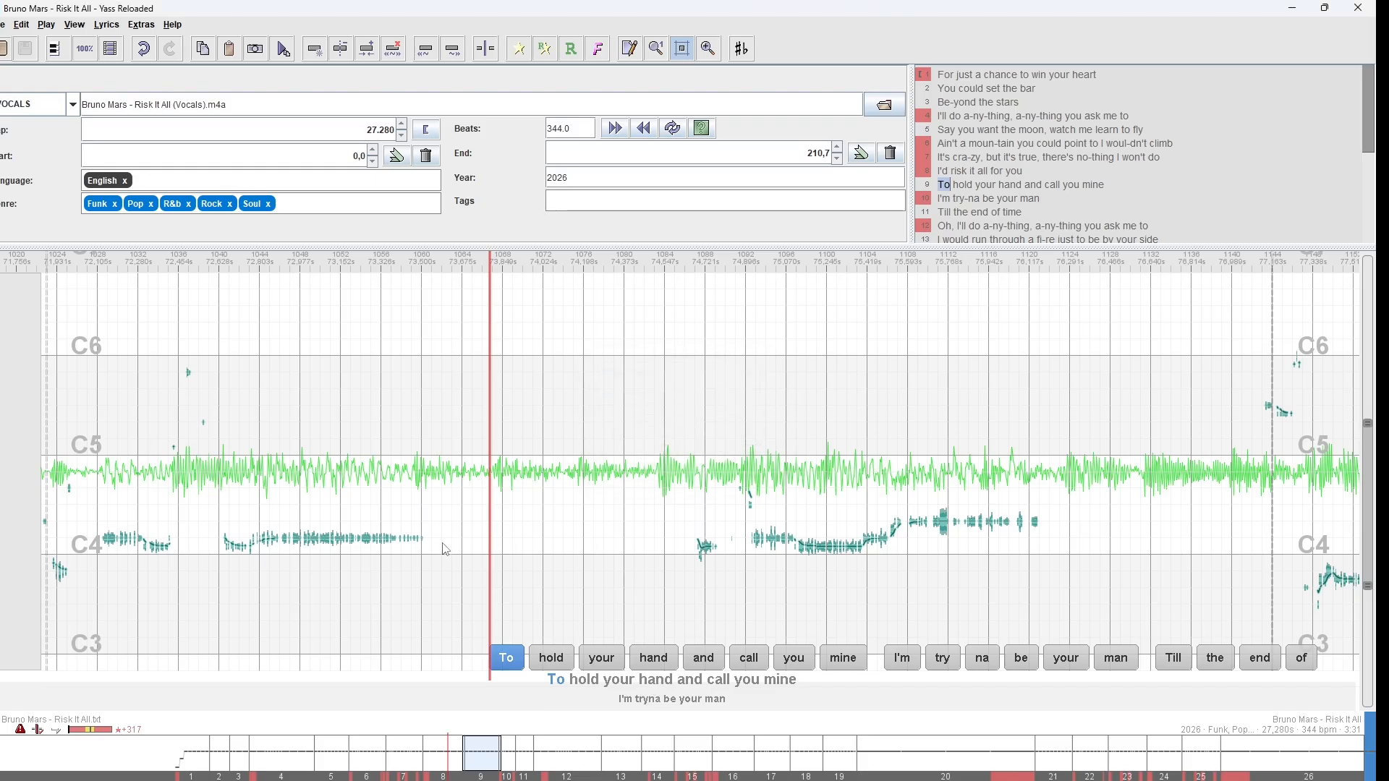
# Play the start of the first lyric line and split that line before "to", so "To win your heart" forms its own line.
pyautogui.scroll(3, 445, 550)
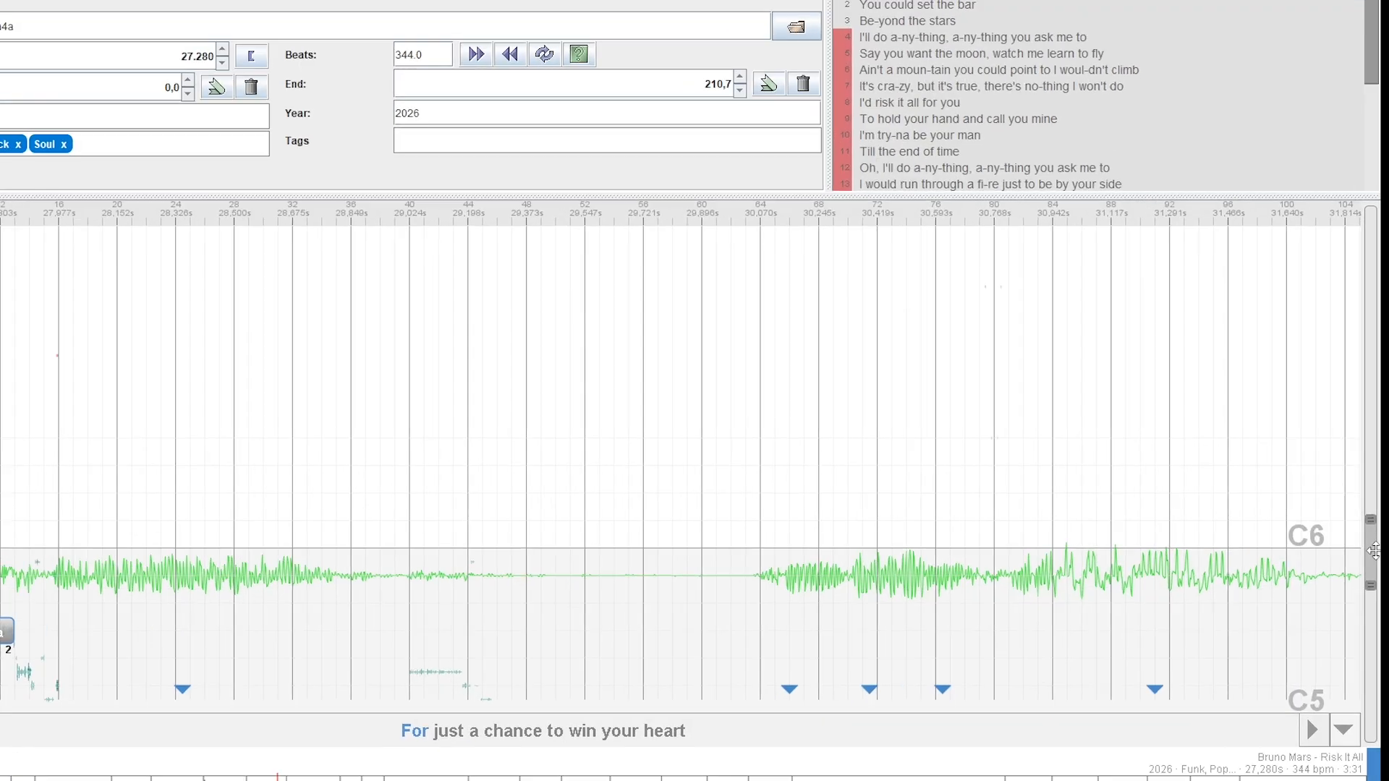
pyautogui.moveTo(1373, 558); pyautogui.dragTo(1379, 474)
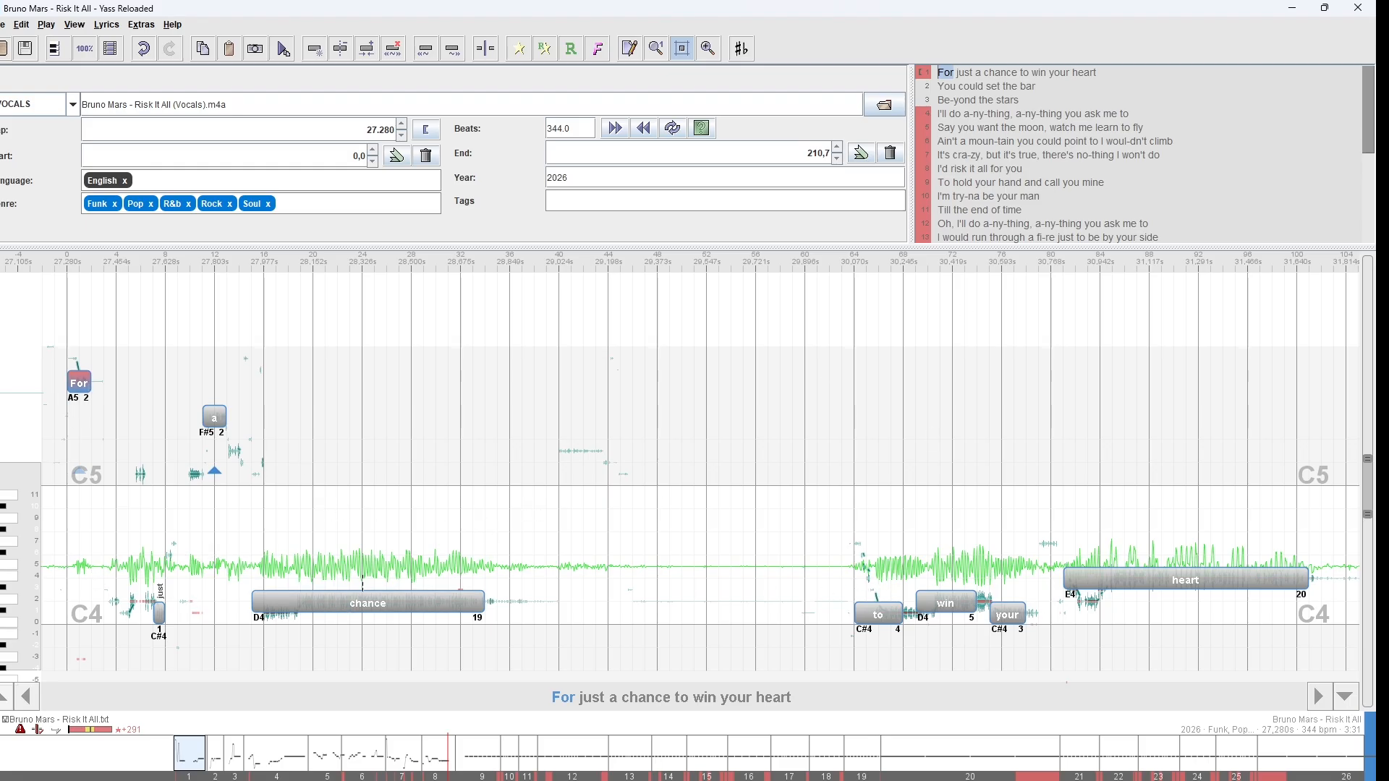
pyautogui.click(70, 381)
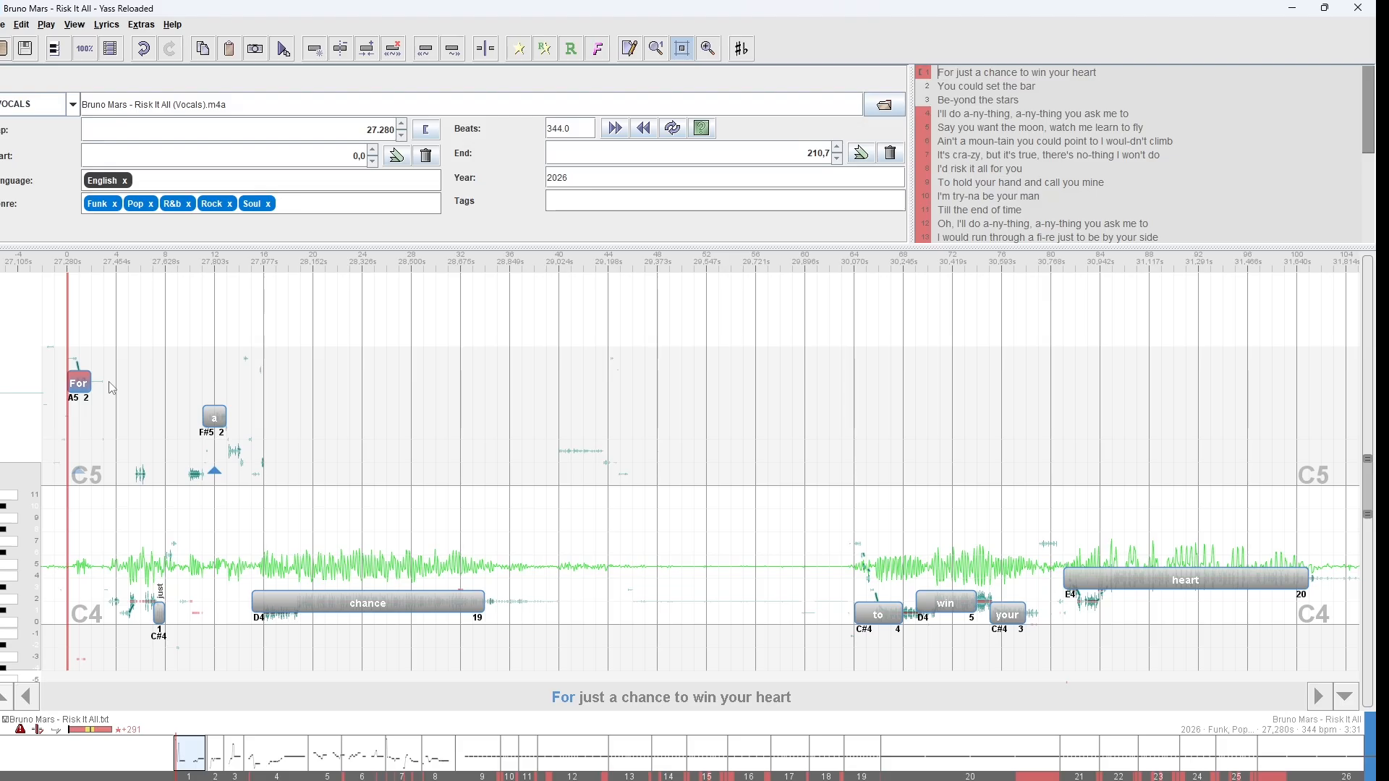
pyautogui.press('space')
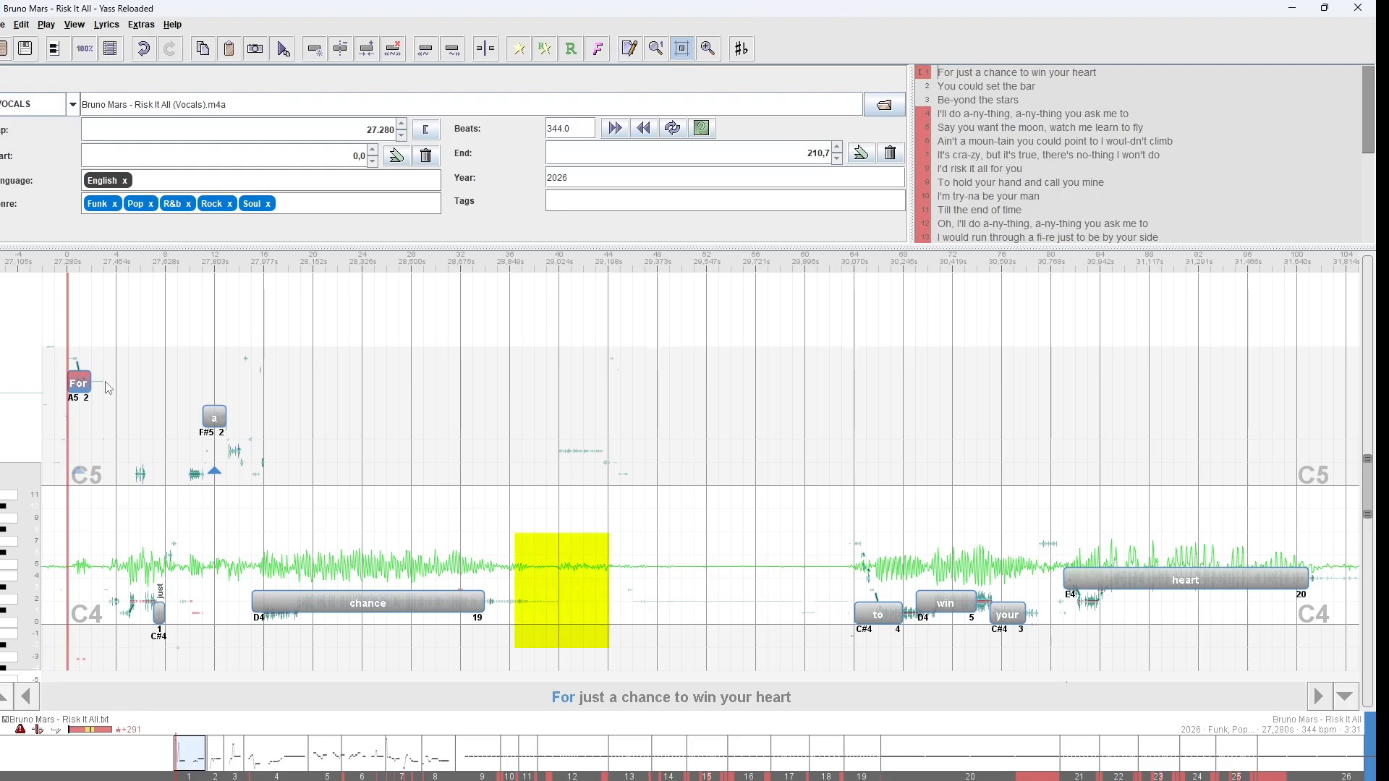
pyautogui.click(880, 609)
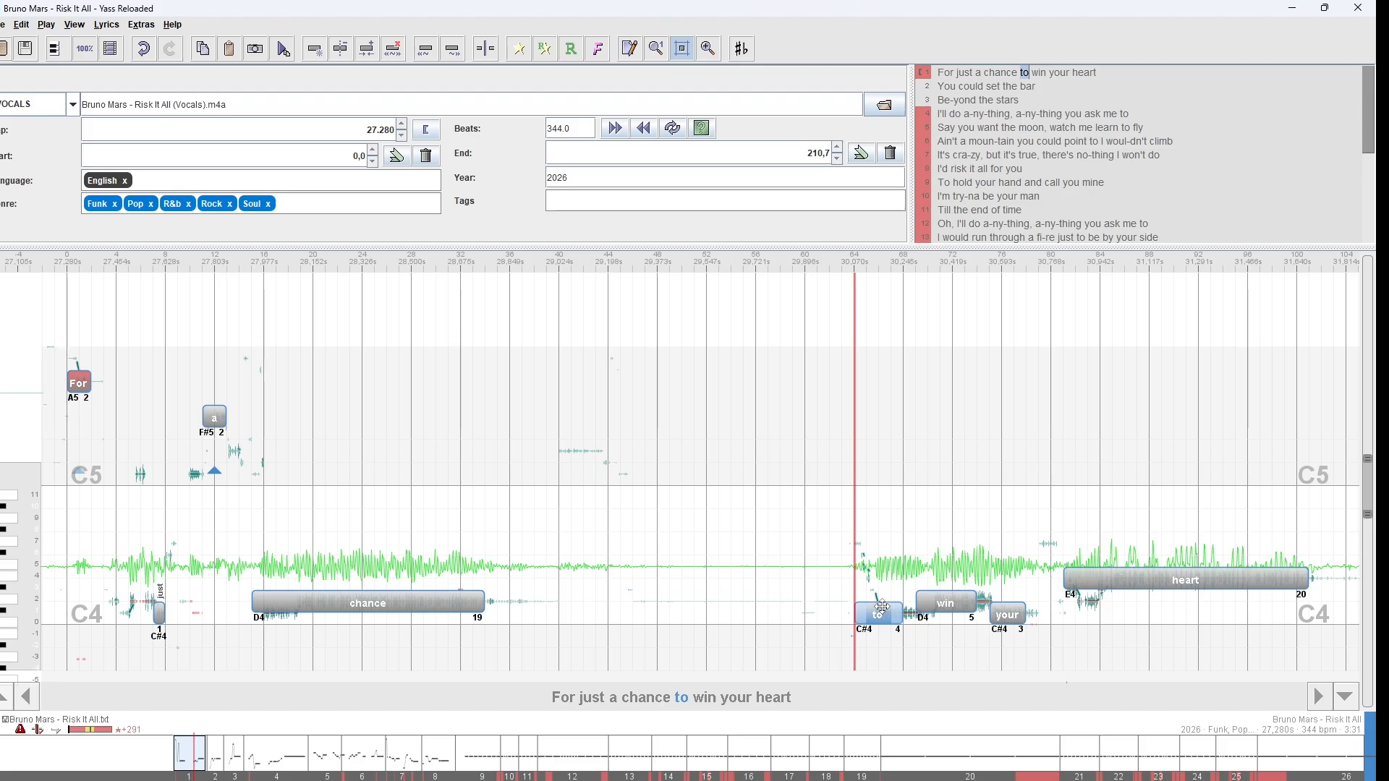
pyautogui.press('Return')
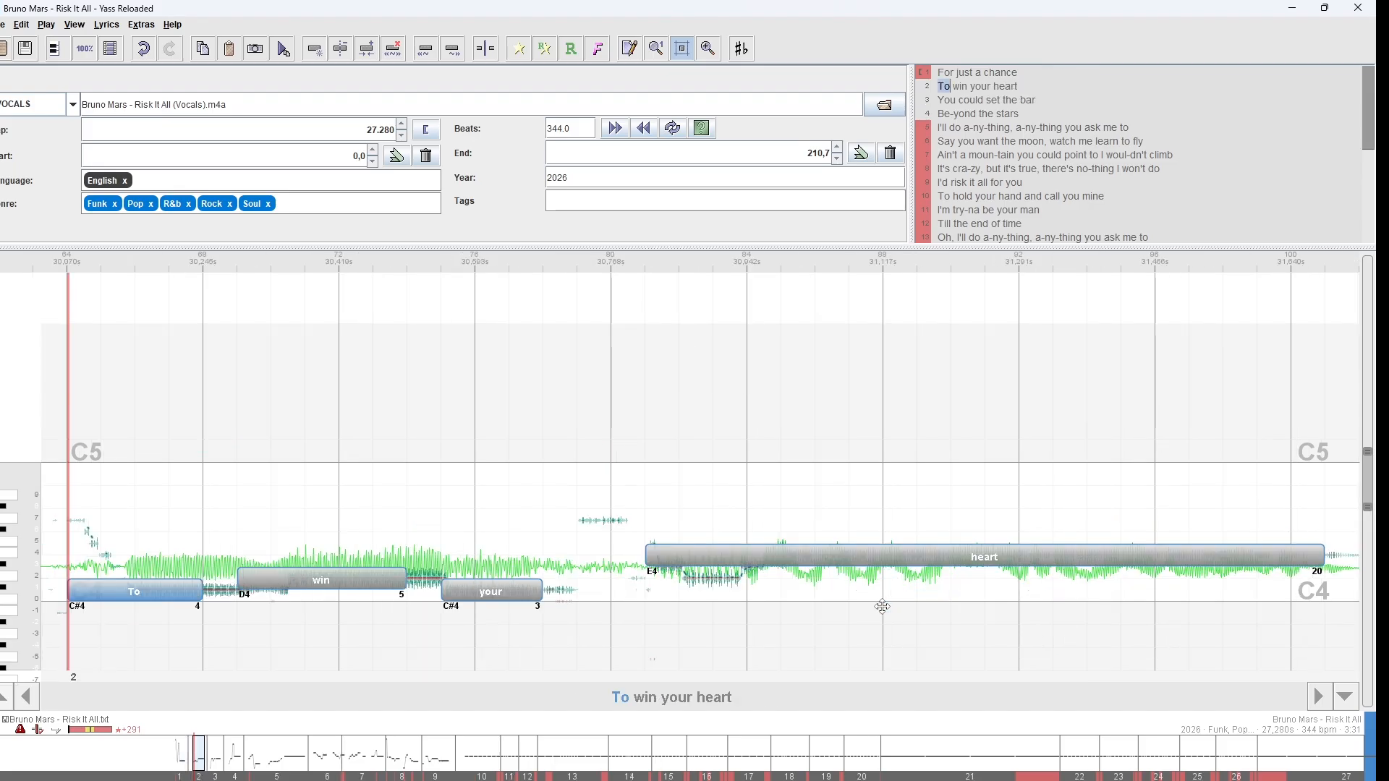
# Browse the lyric lines from "For just a chance" to "You could set the bar" and go back to the first line.
pyautogui.press('pageup')
pyautogui.press('Down')
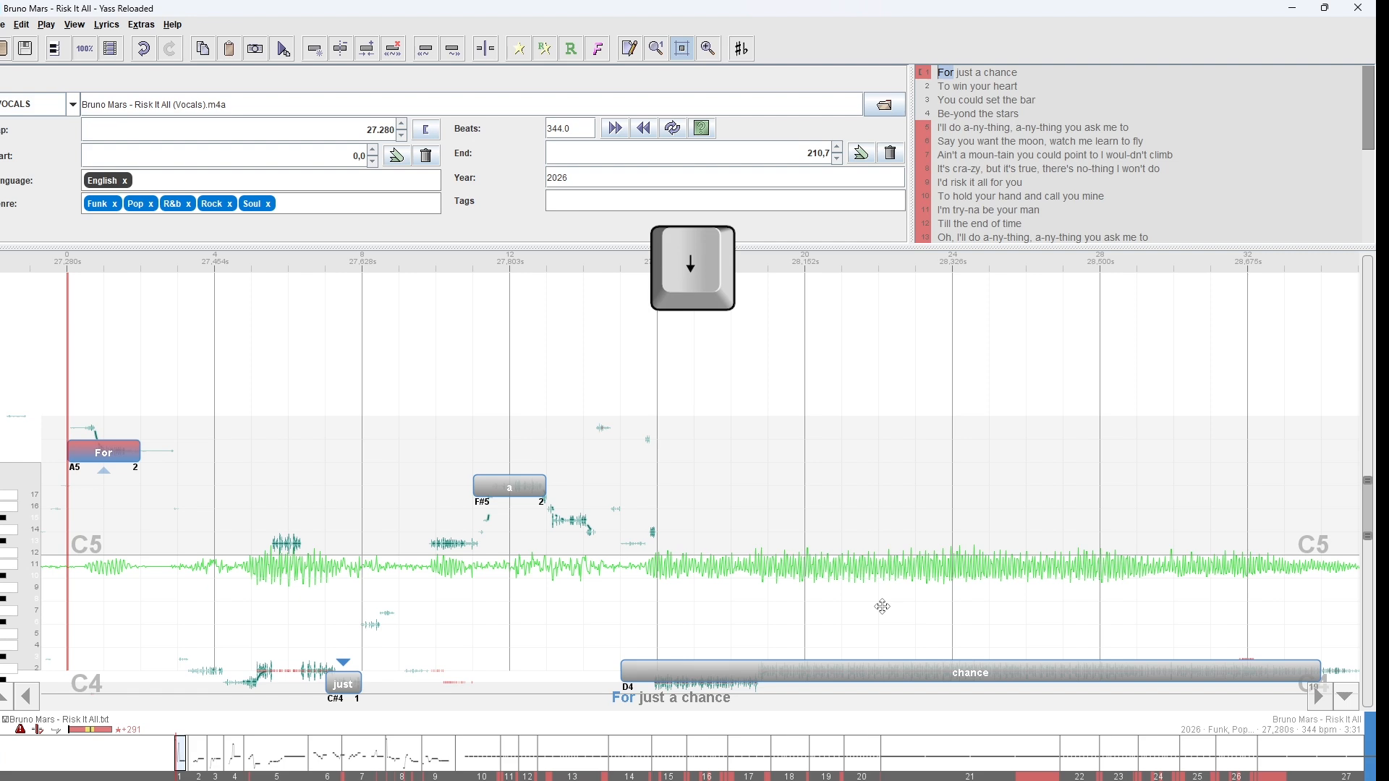
pyautogui.press('Down')
pyautogui.press('Down')
pyautogui.press('Down')
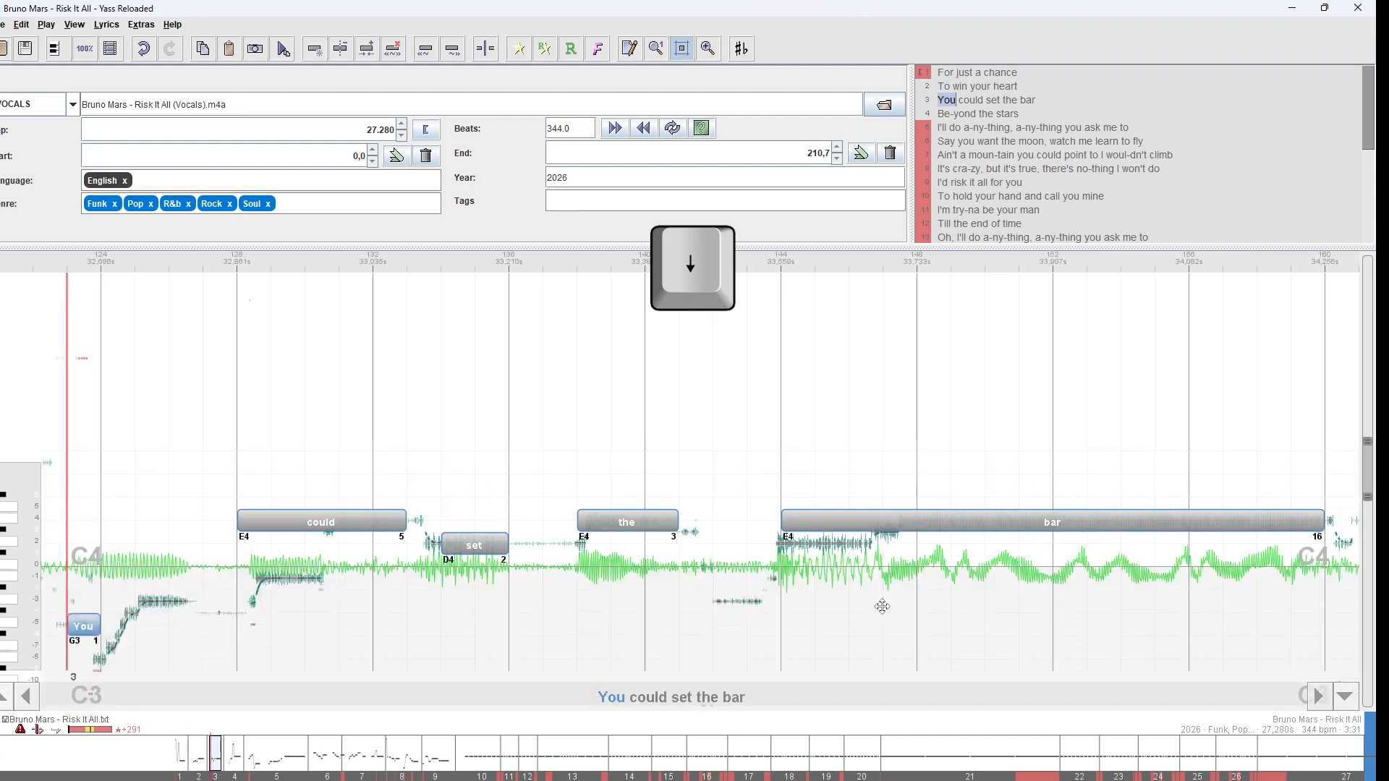
pyautogui.press('Up')
pyautogui.press('Up')
pyautogui.press('Up')
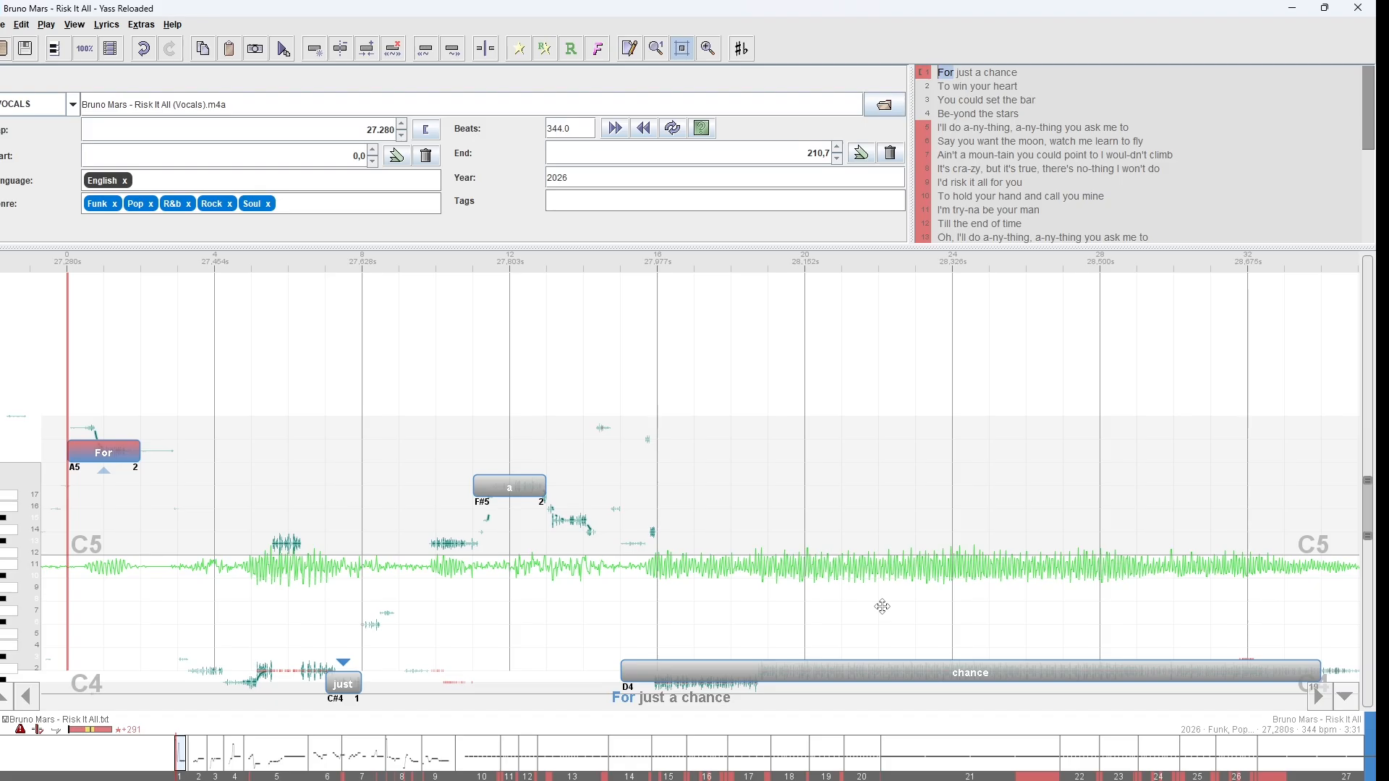
# Lower the pitch of the first note "For" to A3 and play it back.
pyautogui.hotkey('ctrl', 'p')
pyautogui.press('Up')
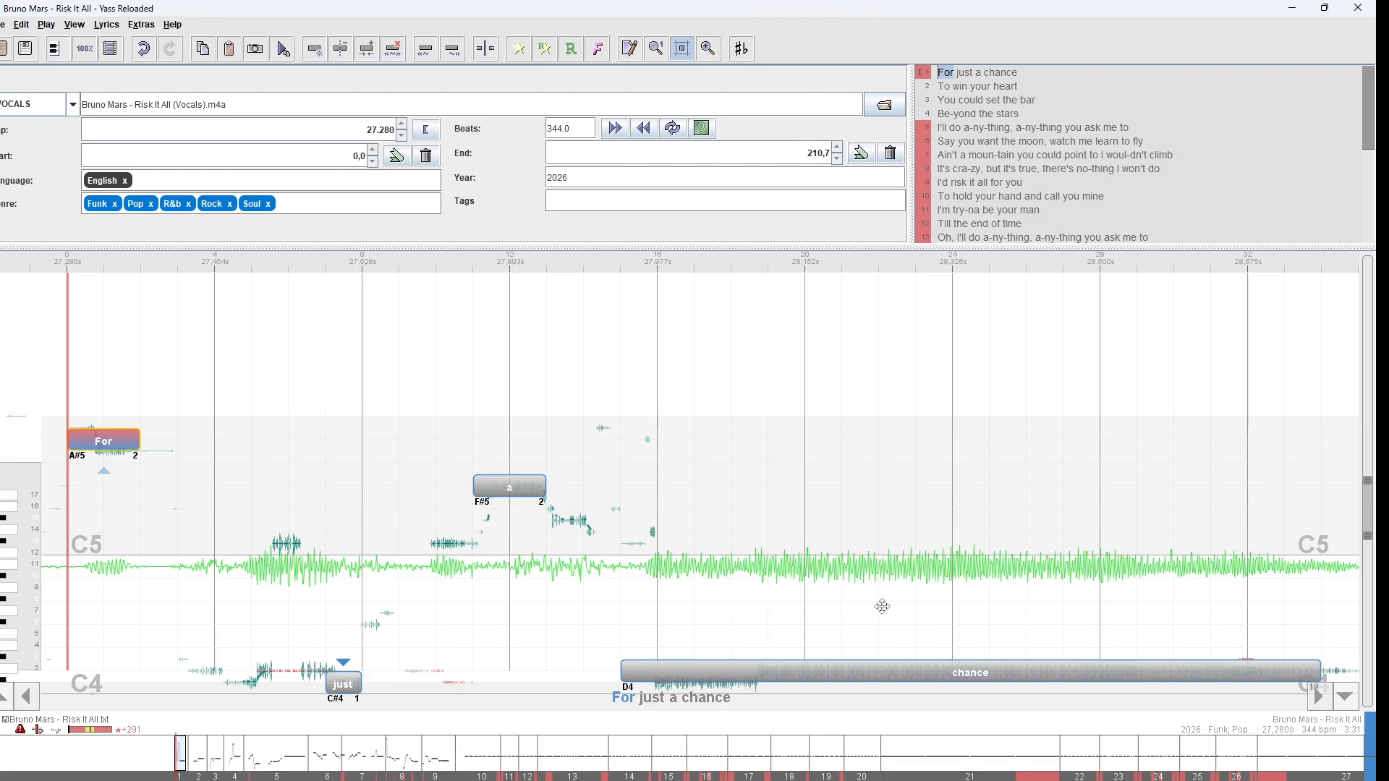
pyautogui.hotkey('ctrl', 'shift', 'Down')
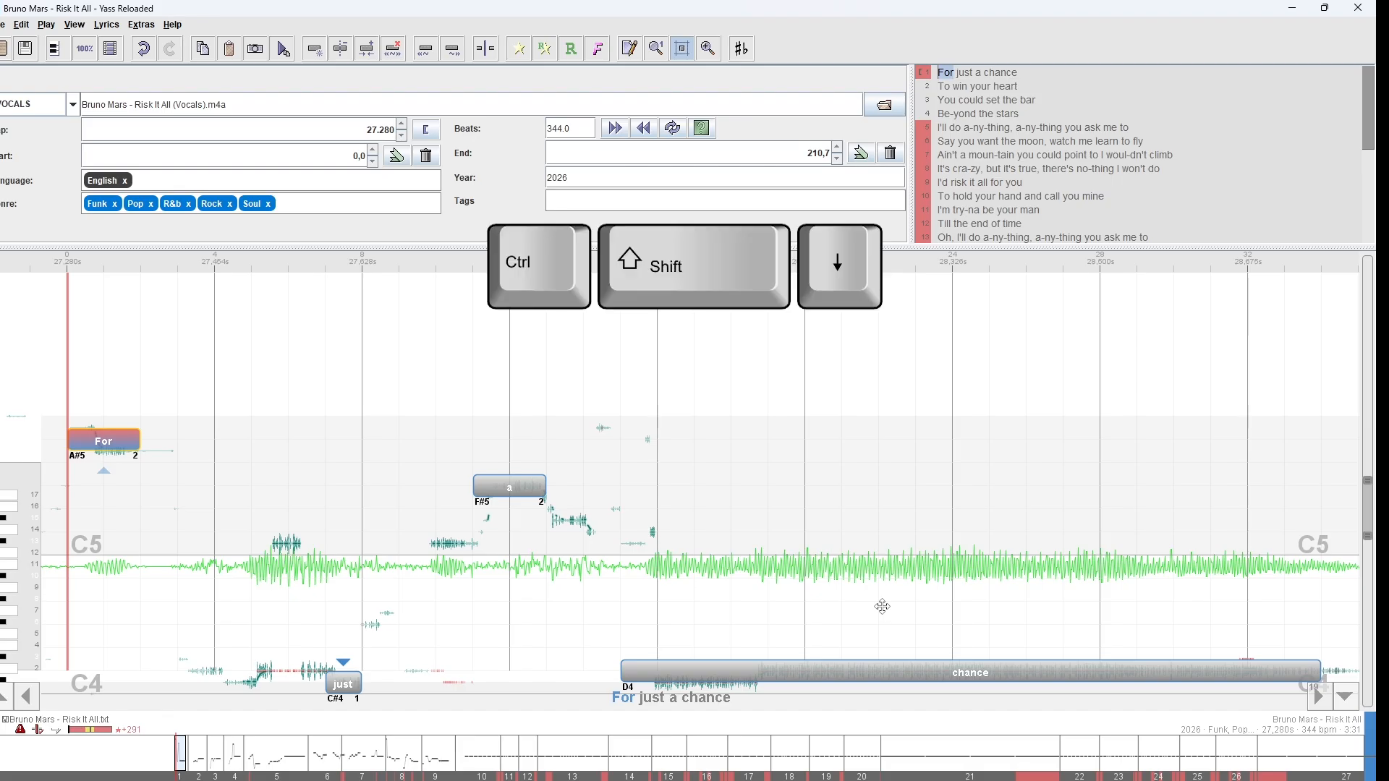
pyautogui.hotkey('ctrl', 'shift', 'Down')
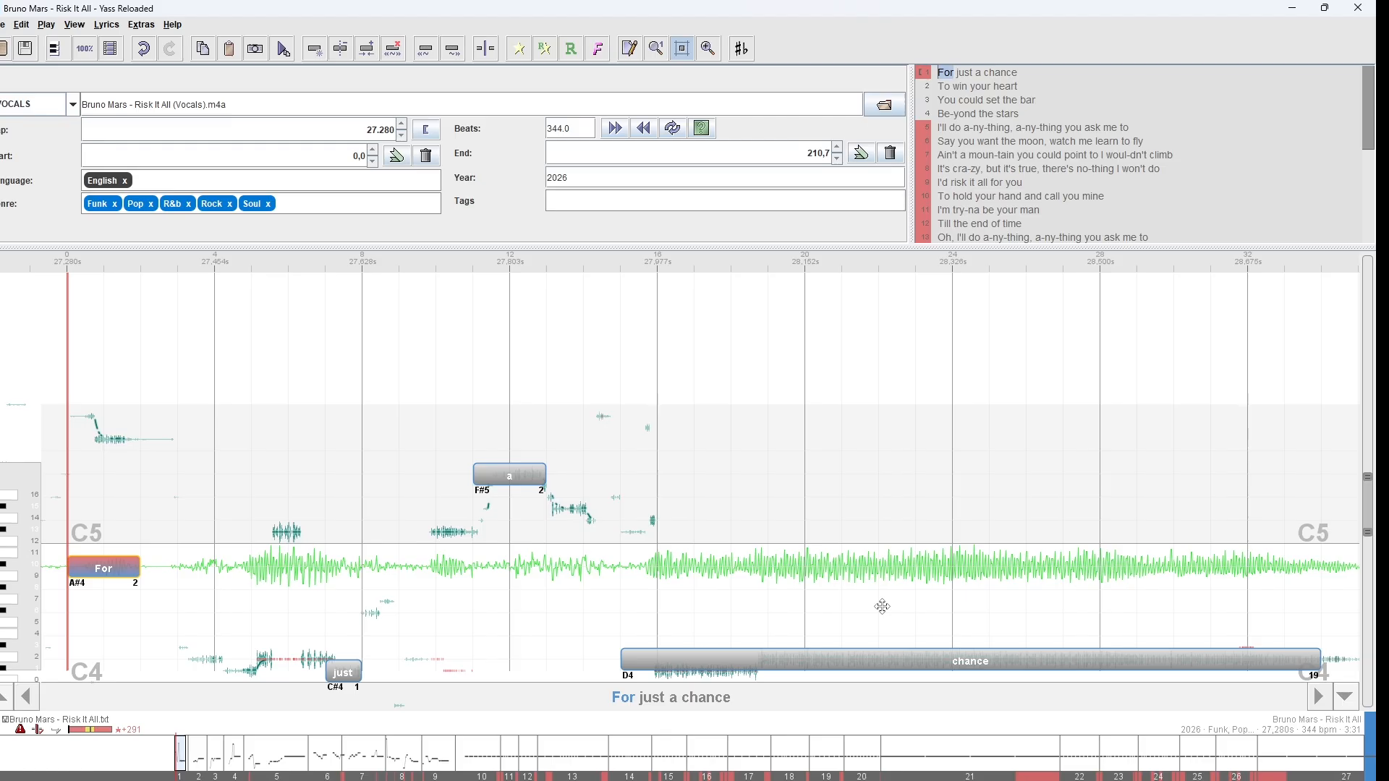
pyautogui.hotkey('ctrl', 'shift', 'Down')
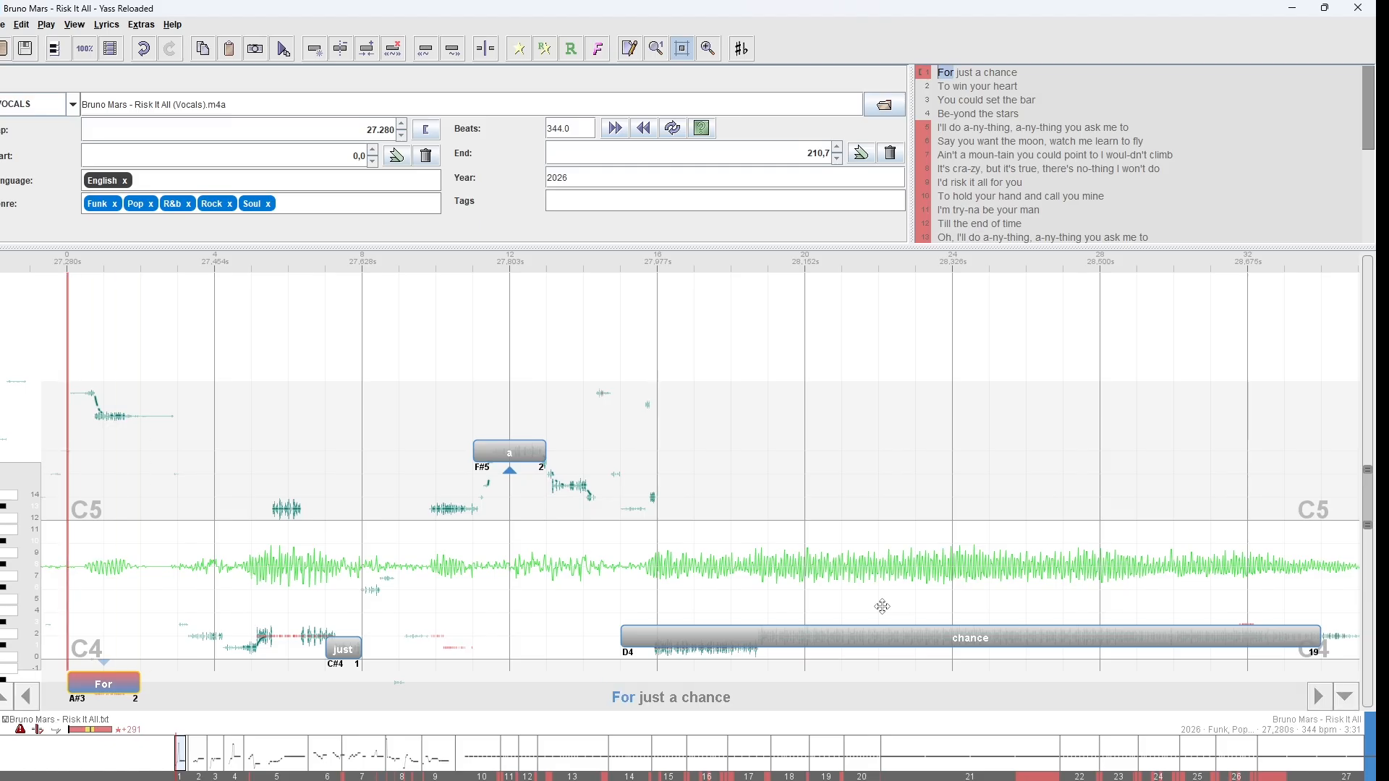
pyautogui.hotkey('shift', 'Down')
pyautogui.hotkey('ctrl', 'z')
pyautogui.press('space')
pyautogui.hotkey('shift', 'Down')
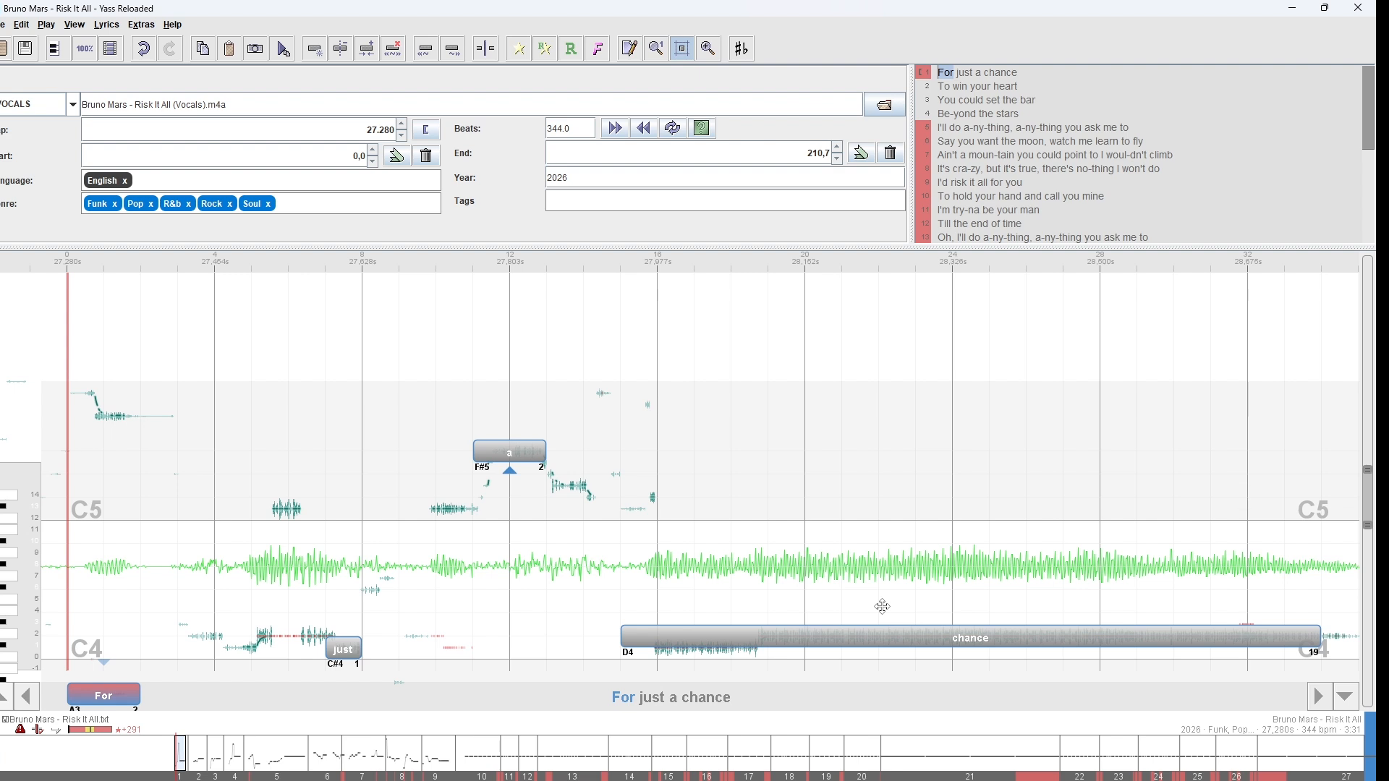
pyautogui.press('space')
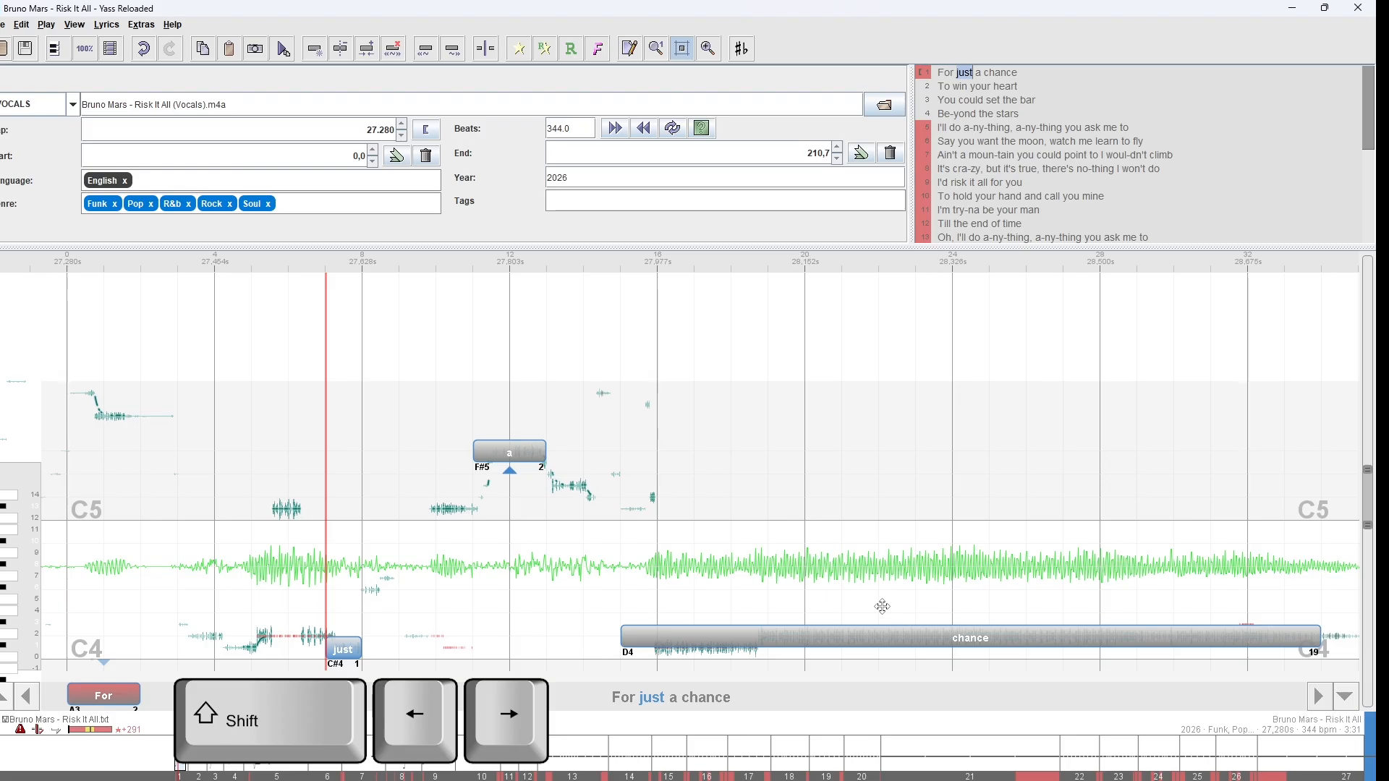
# Try shifting the note "just" earlier on the timeline and back again.
pyautogui.hotkey('shift', 'Left')
pyautogui.hotkey('shift', 'Left')
pyautogui.hotkey('shift', 'Right')
pyautogui.hotkey('shift', 'Right')
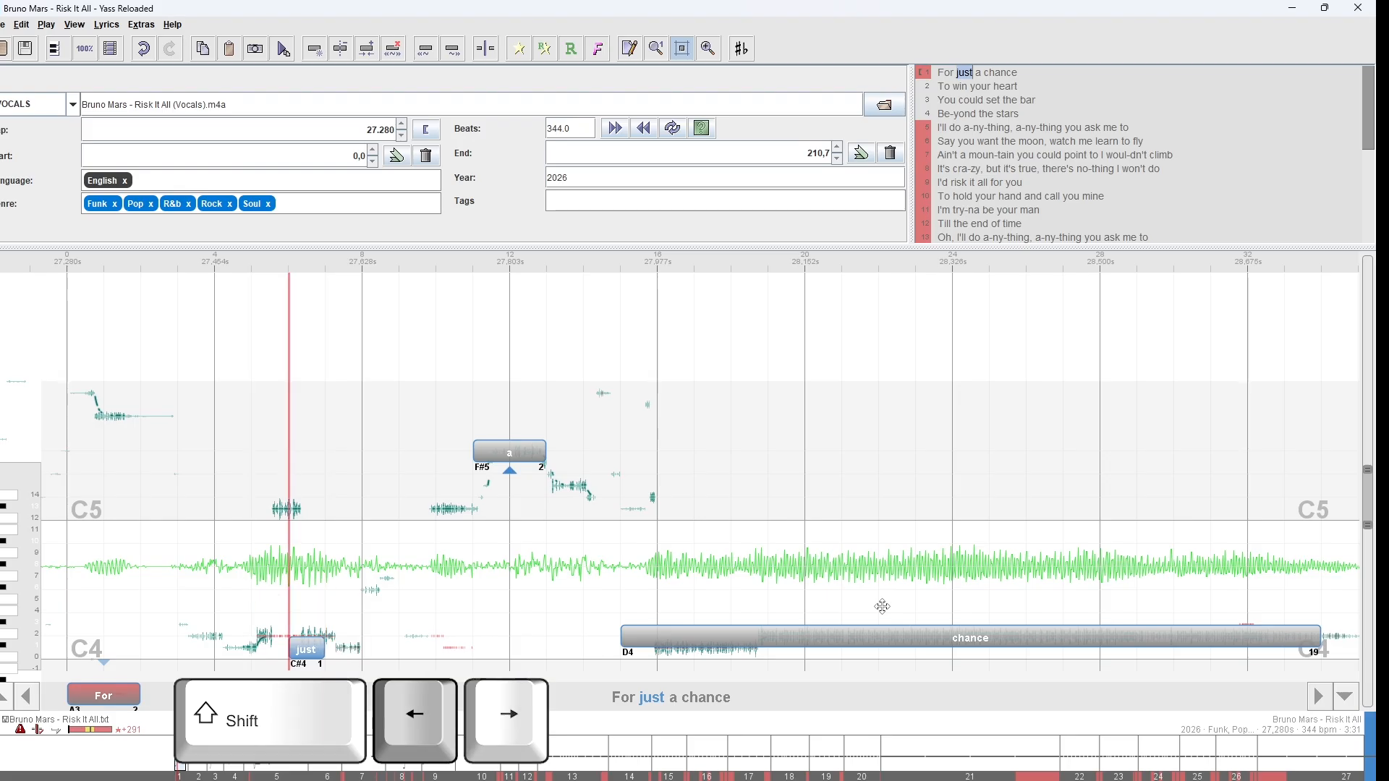
pyautogui.hotkey('shift', 'Left')
pyautogui.hotkey('shift', 'Left')
pyautogui.hotkey('shift', 'Right')
pyautogui.hotkey('shift', 'Right')
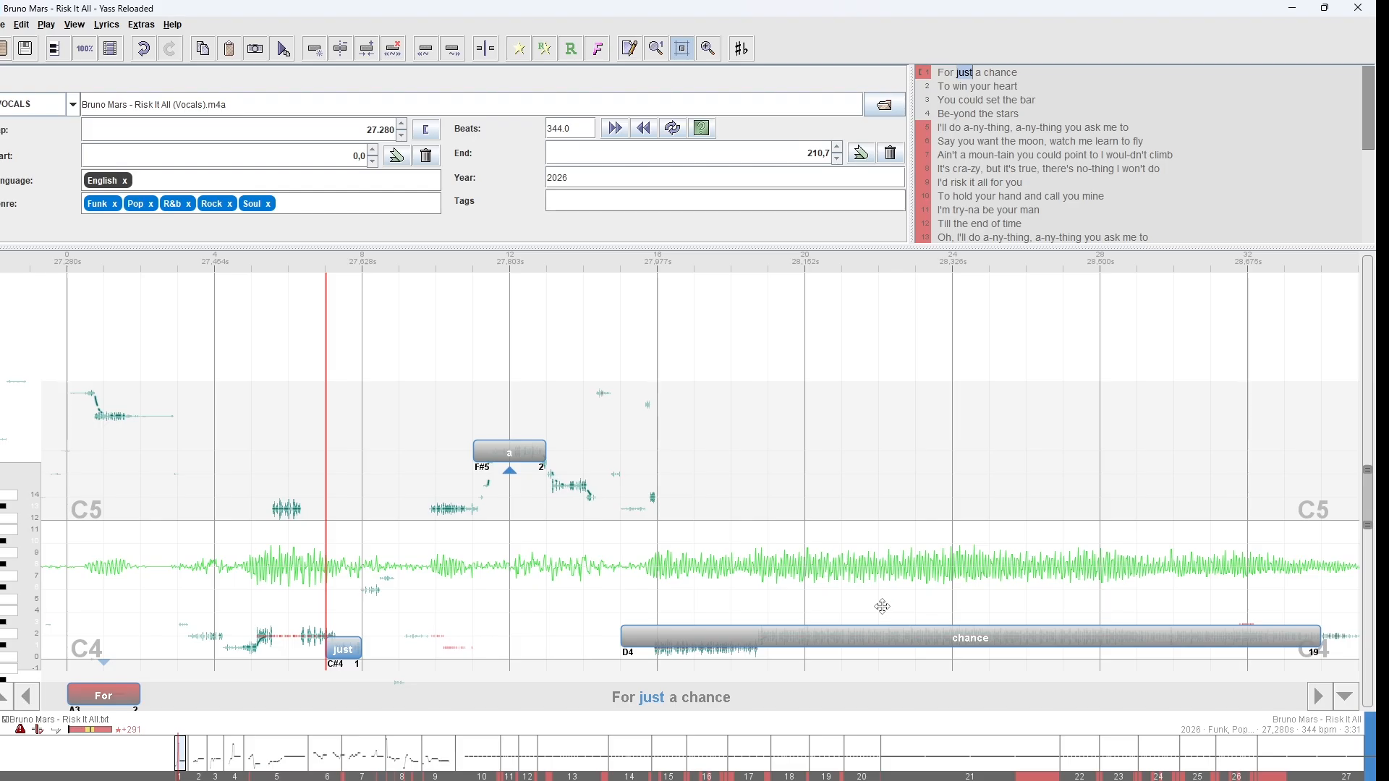
# Extend the start of the note "just" two beats earlier, making it 3 beats long.
pyautogui.hotkey('ctrl', 'Left')
pyautogui.hotkey('ctrl', 'Right')
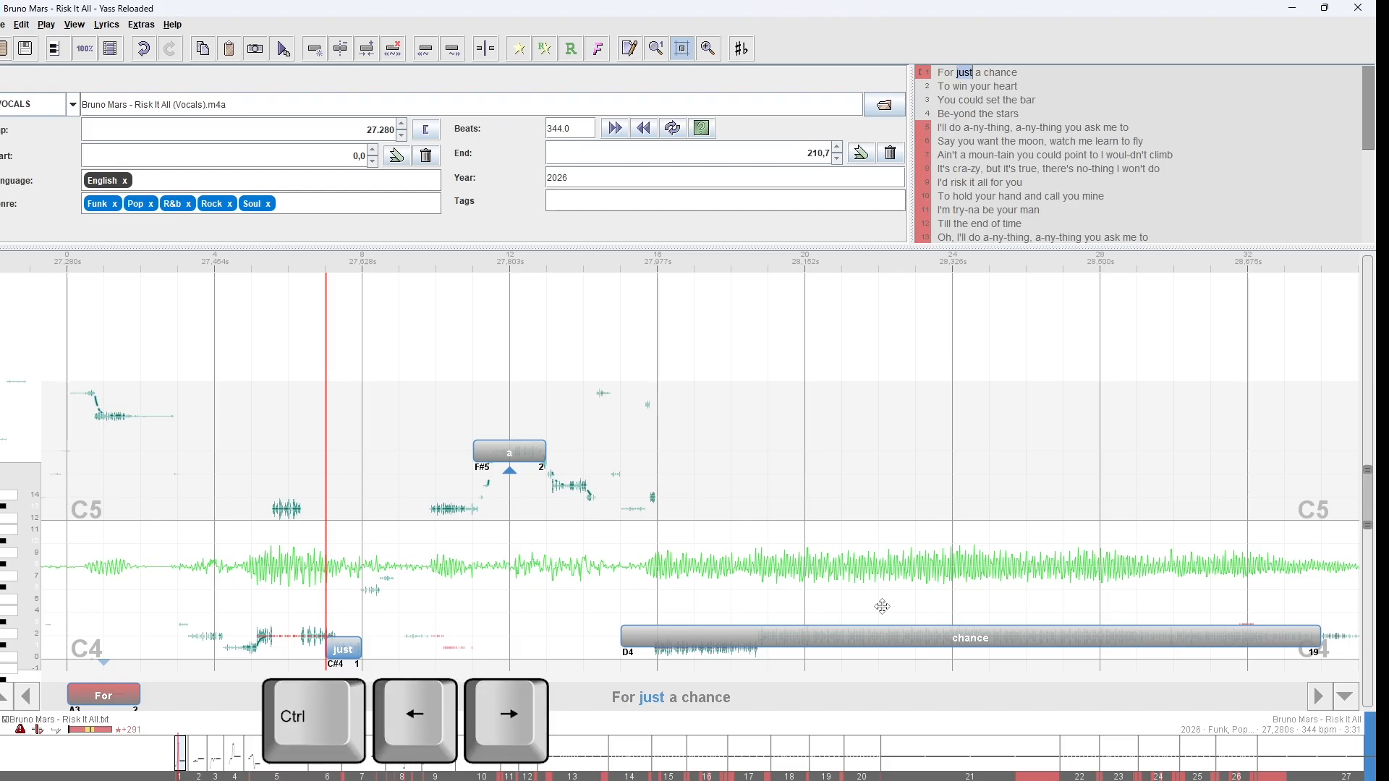
pyautogui.hotkey('ctrl', 'Left')
pyautogui.hotkey('ctrl', 'Left')
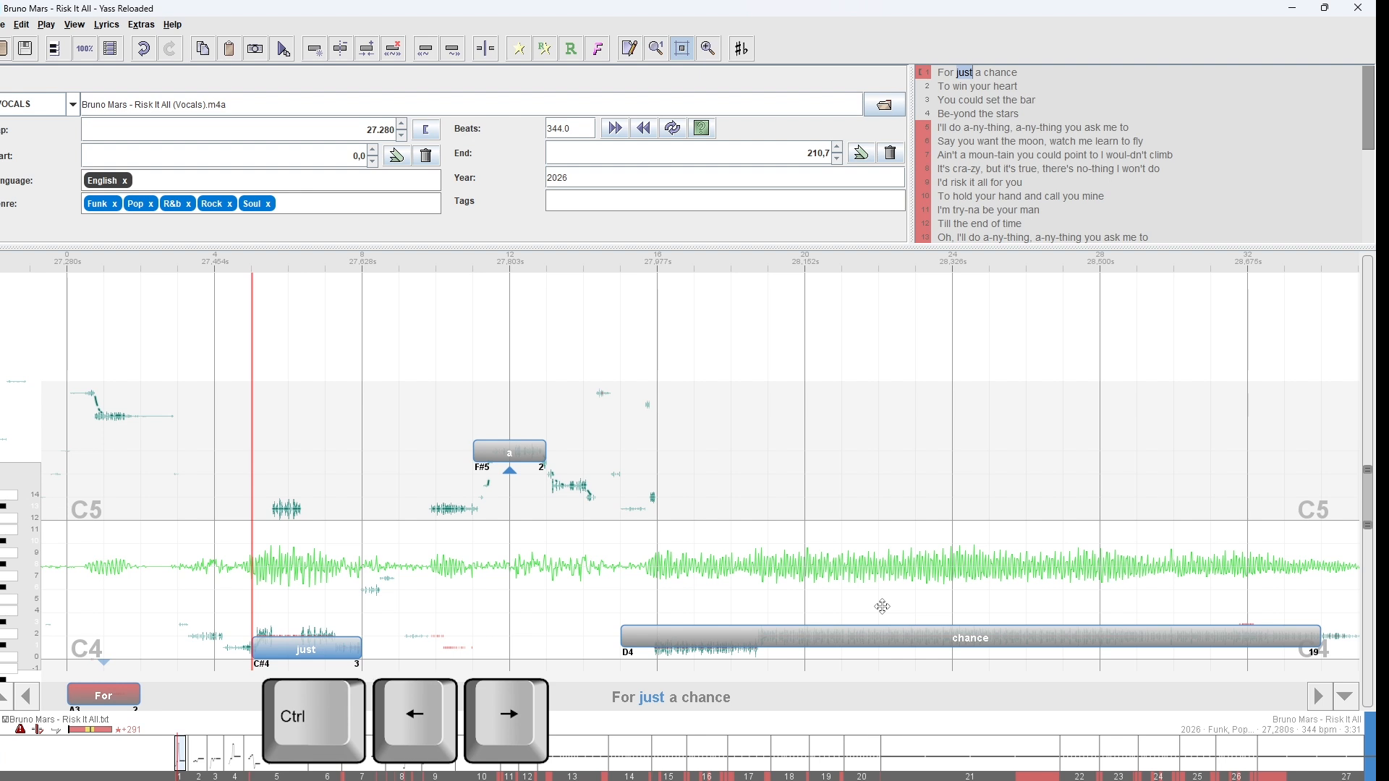
# Try extending the start of the note "just" to 4 beats and shortening it from the start to 2 beats.
pyautogui.hotkey('ctrl', 'Left')
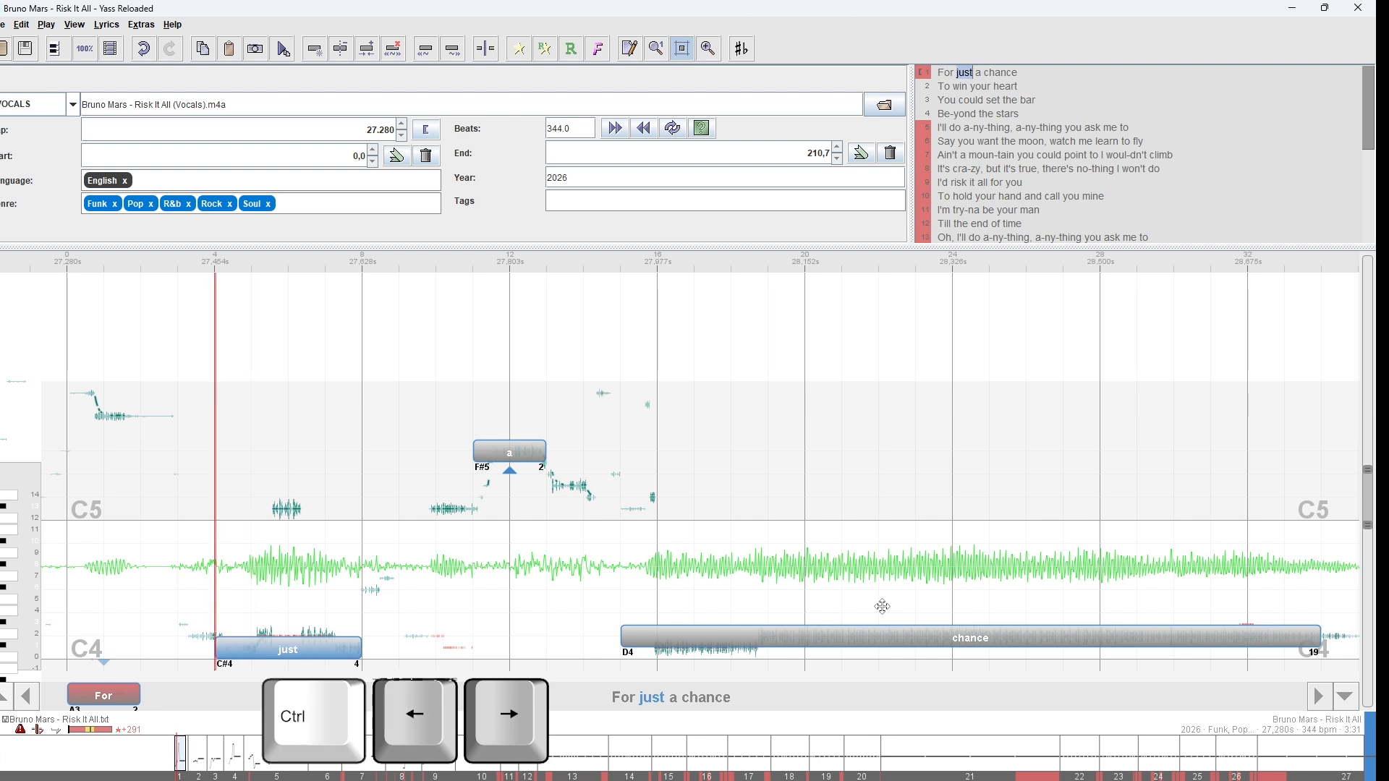
pyautogui.hotkey('ctrl', 'Right')
pyautogui.hotkey('ctrl', 'Right')
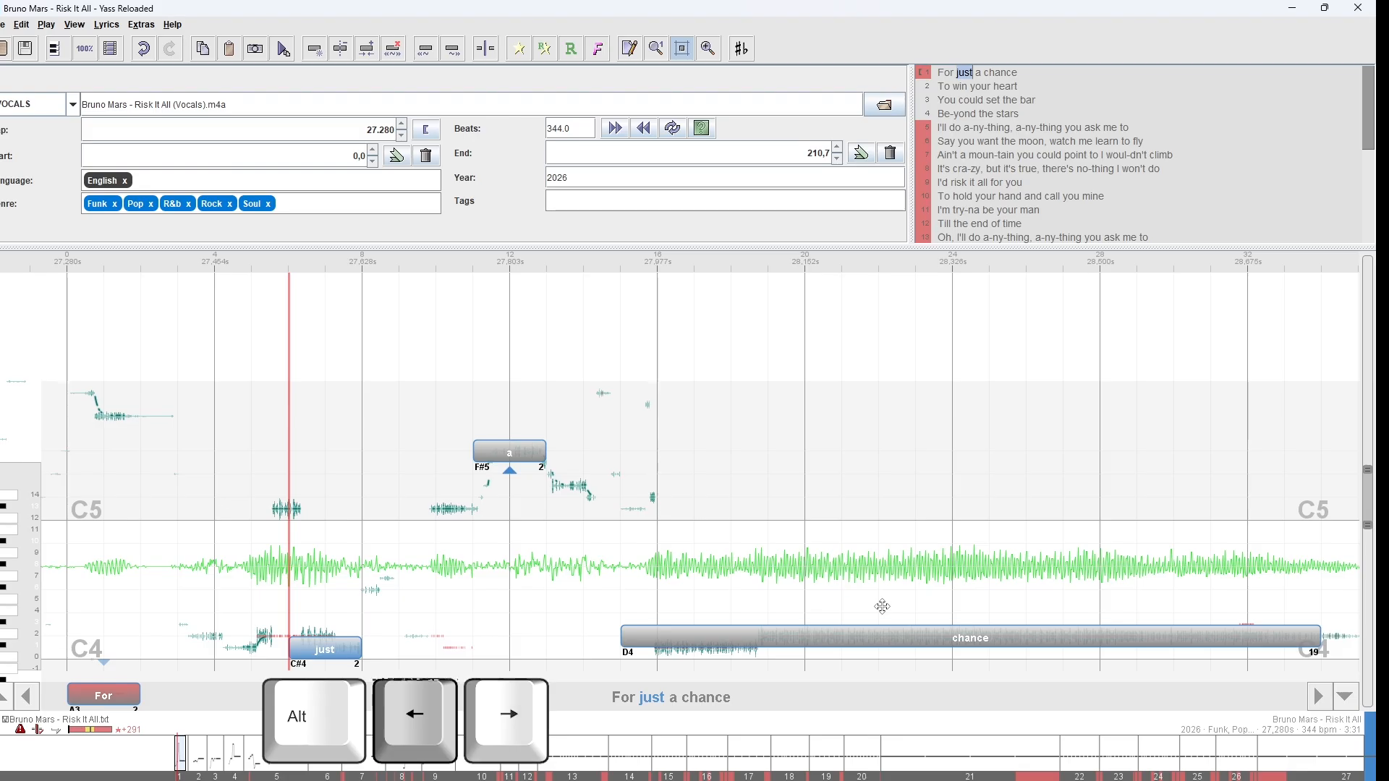
# Try lengthening the end of the note "just" to 4 beats and shortening it back to 2 beats.
pyautogui.hotkey('alt', 'Right')
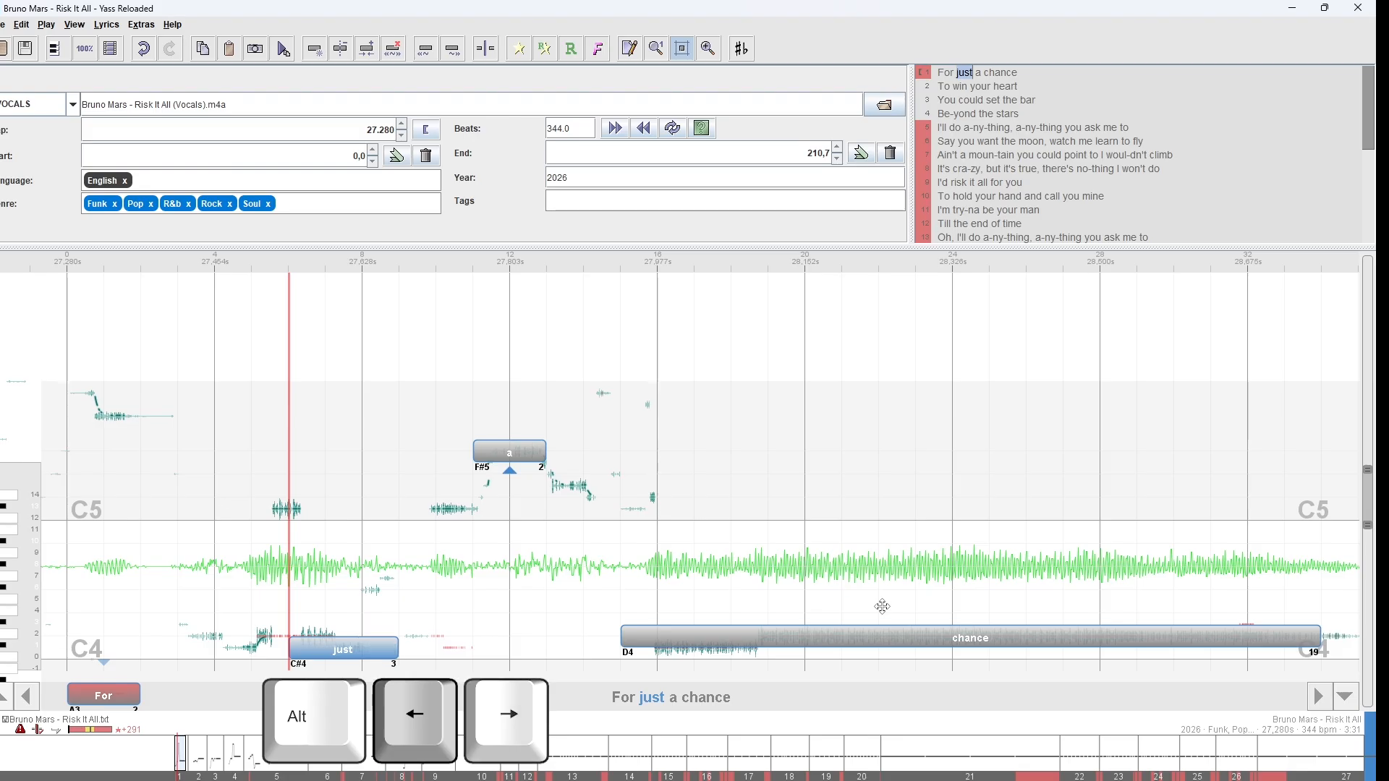
pyautogui.hotkey('alt', 'Right')
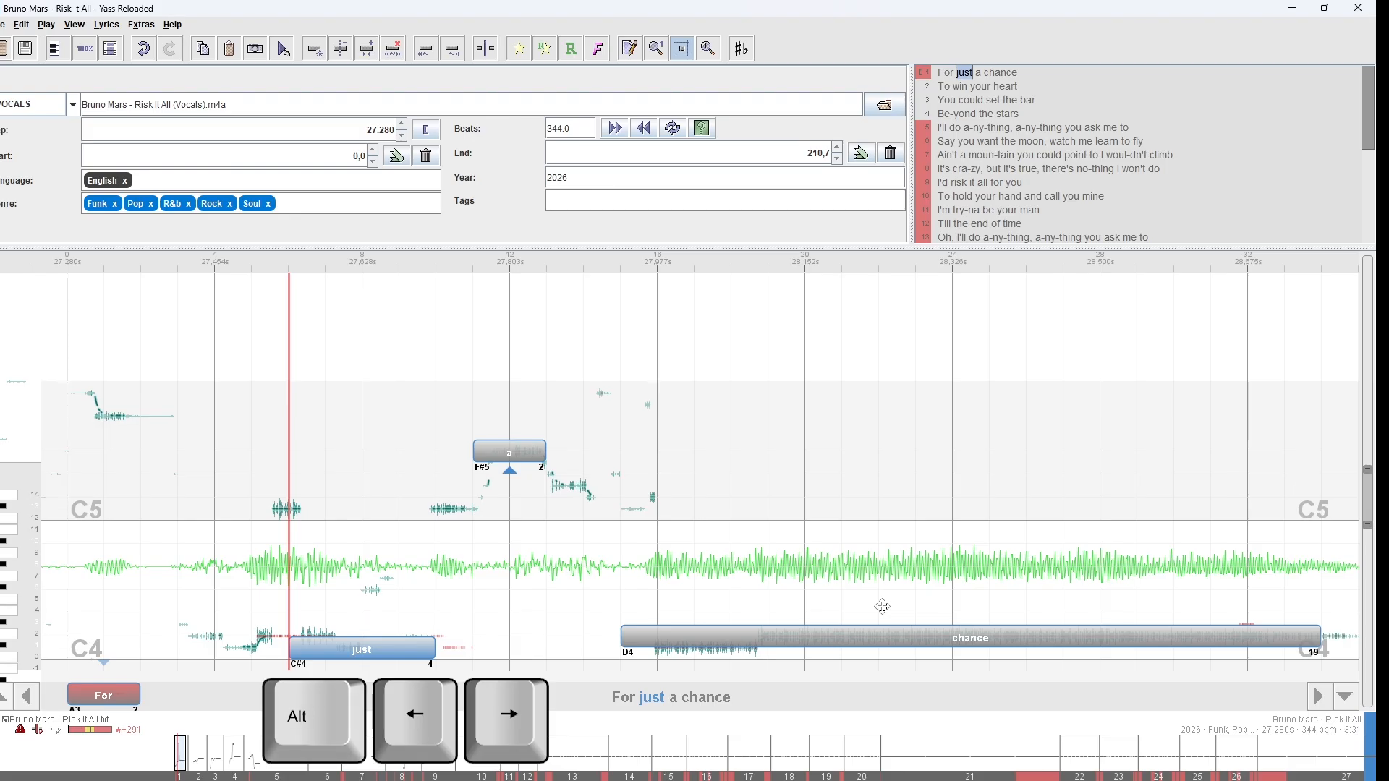
pyautogui.hotkey('alt', 'Left')
pyautogui.hotkey('alt', 'Left')
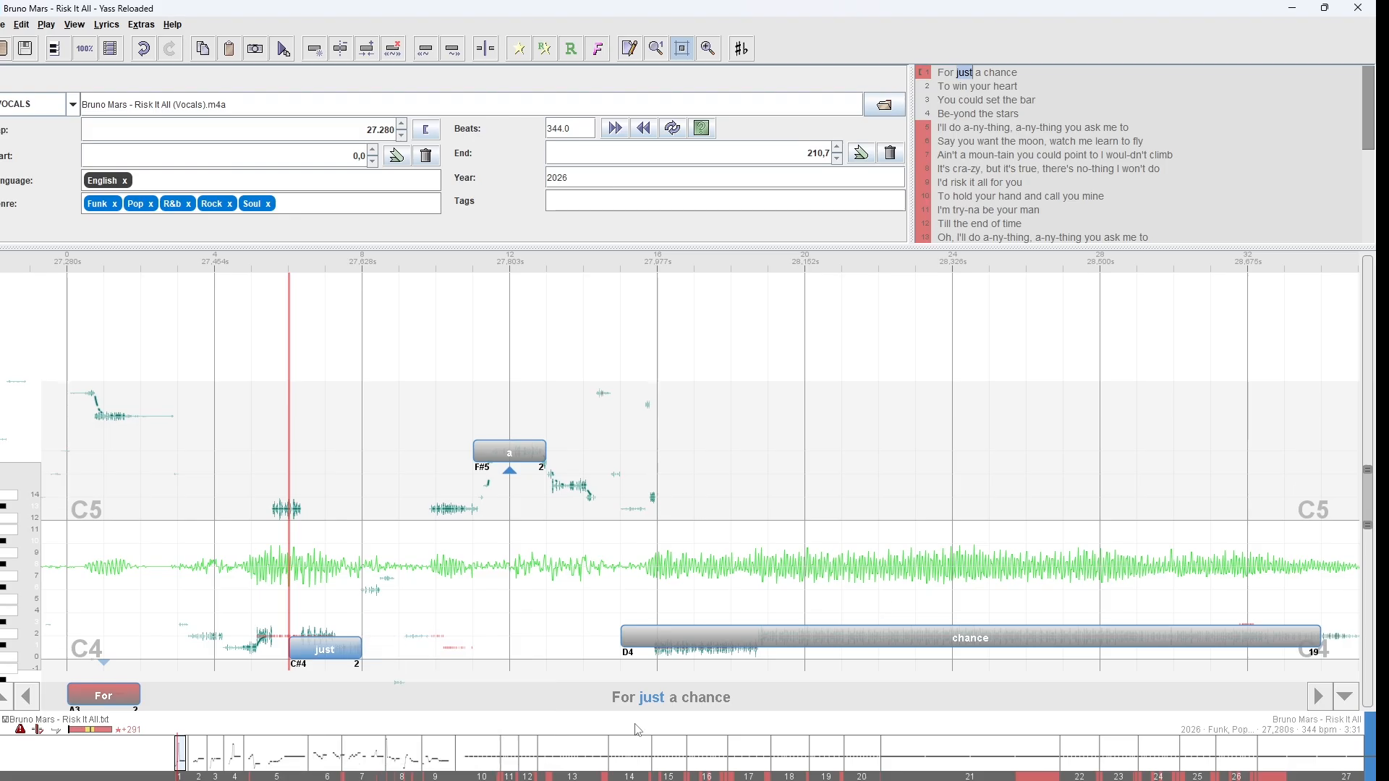
# Move the note "just" up to C#5 one beat earlier, return it one beat later at D4, and audition it.
pyautogui.moveTo(324, 649); pyautogui.dragTo(287, 509)
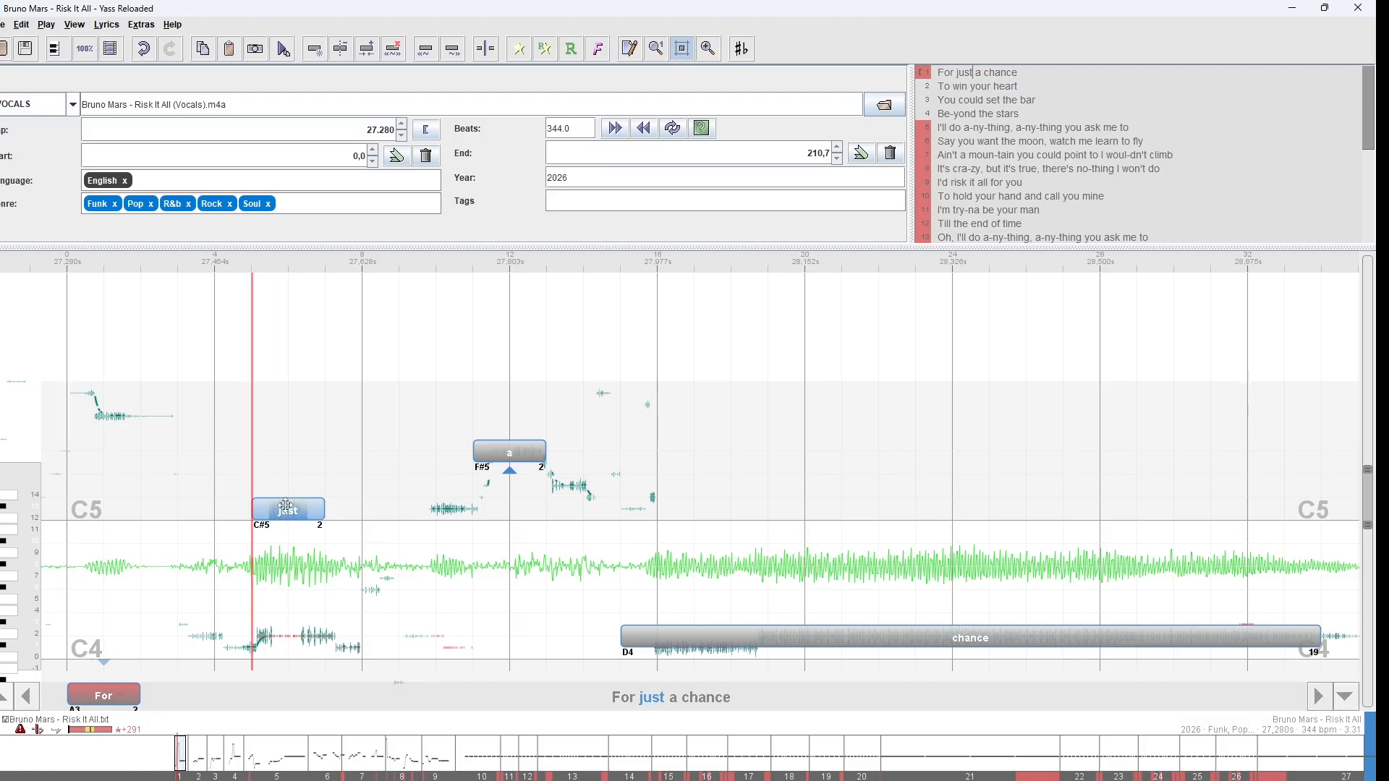
pyautogui.moveTo(309, 503); pyautogui.dragTo(345, 629)
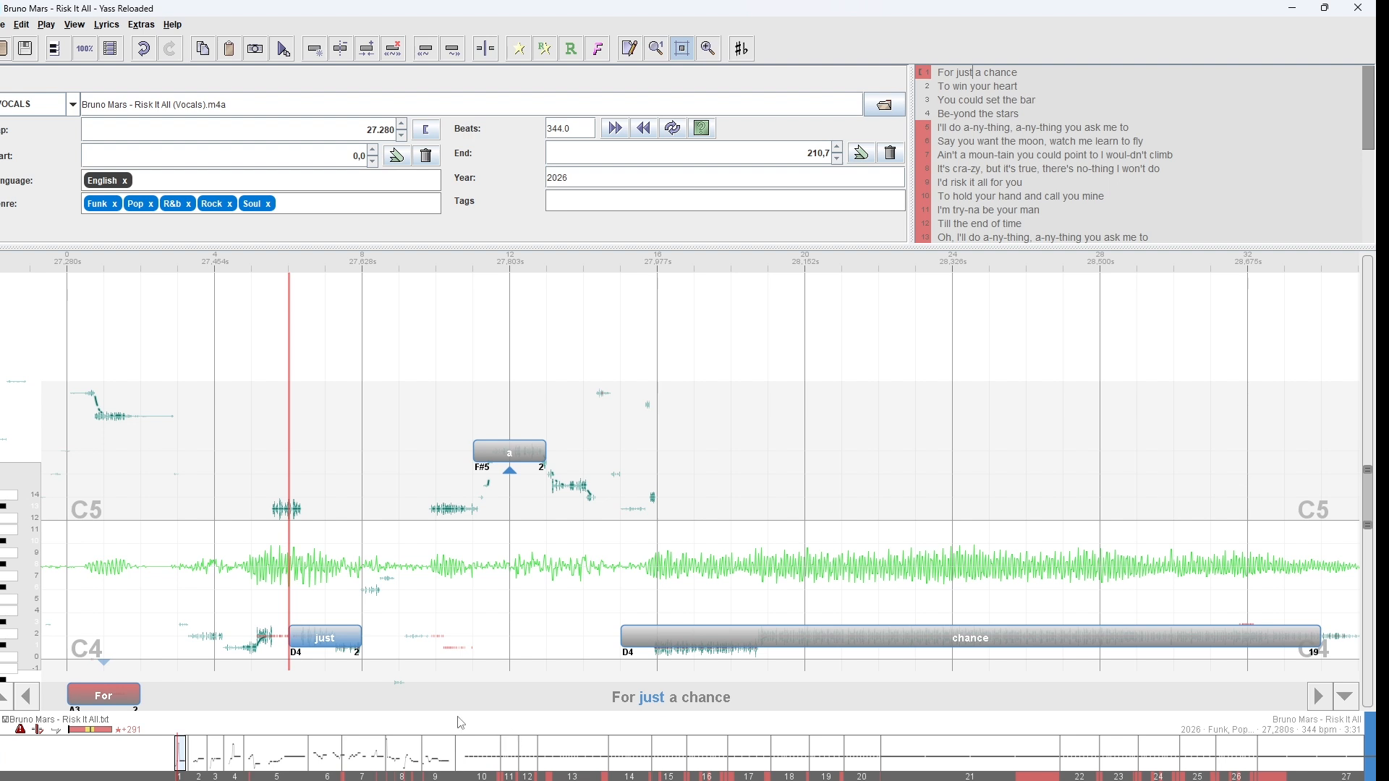
pyautogui.press('m')
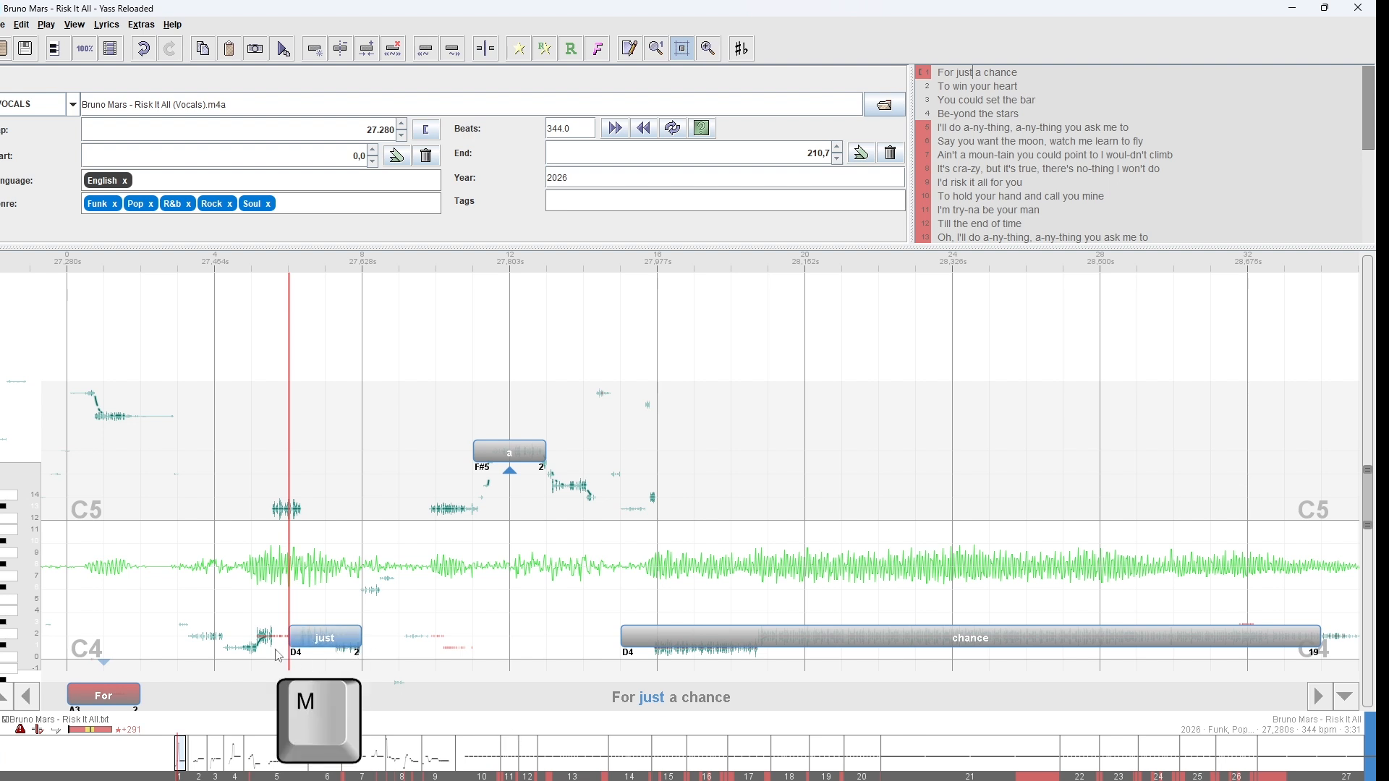
pyautogui.press('m')
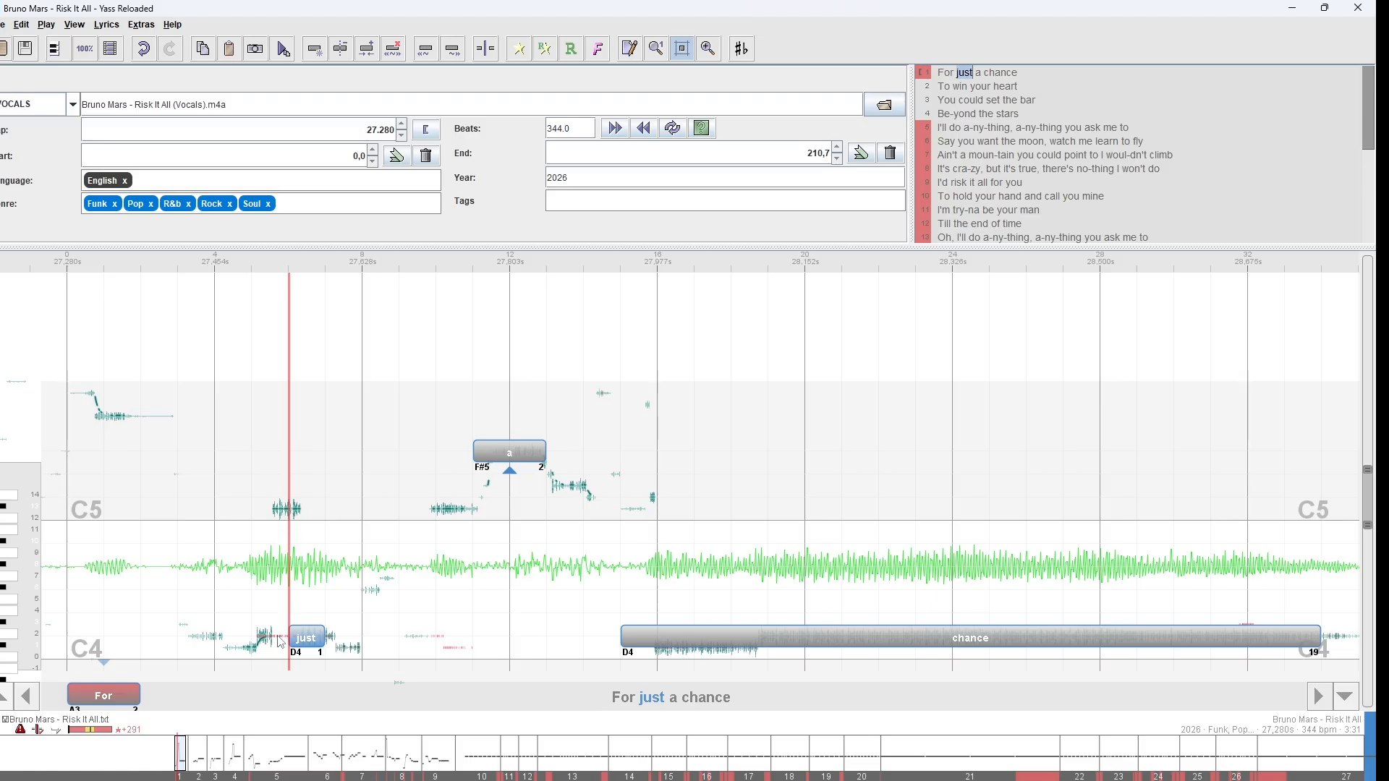
# Extend the start of the note "just" one beat earlier to make it 2 beats long, and play the audio around it.
pyautogui.moveTo(290, 636); pyautogui.dragTo(252, 635)
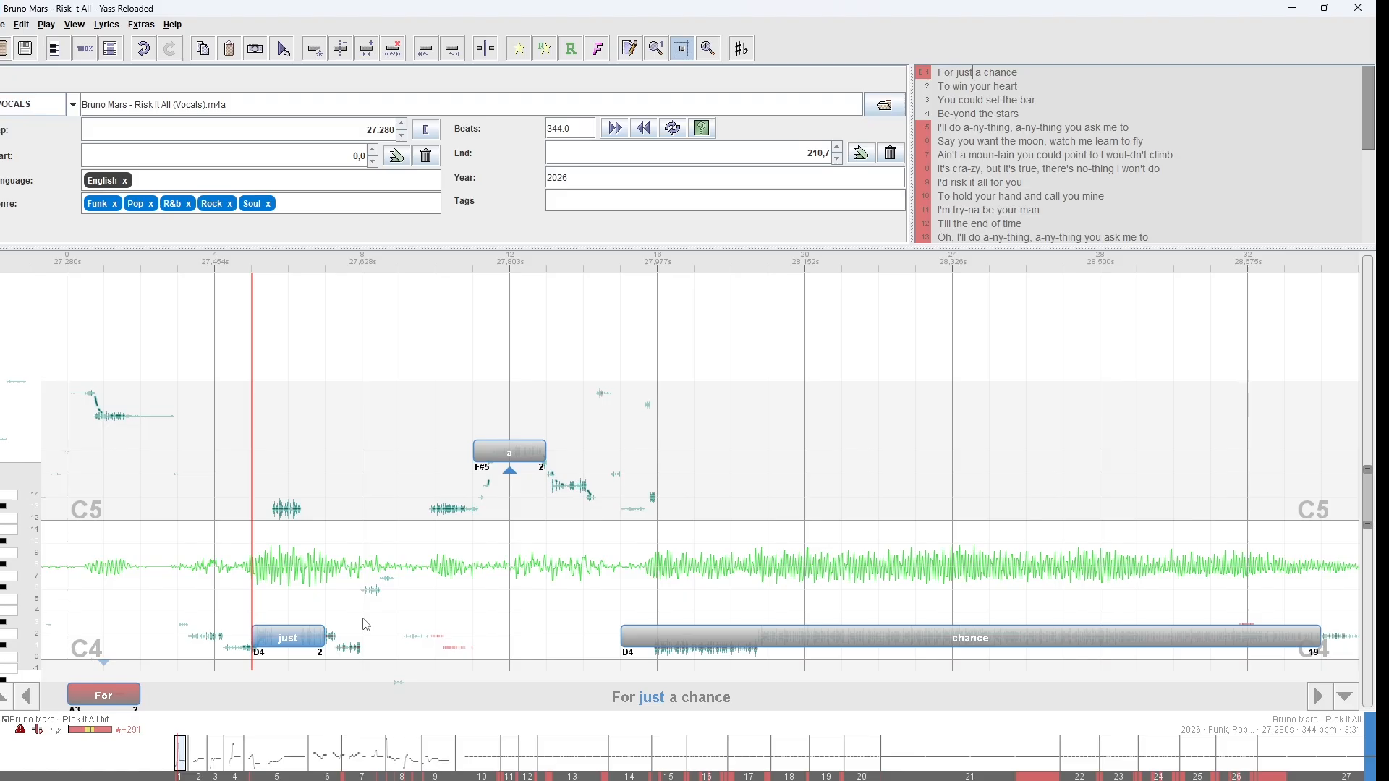
pyautogui.press('b')
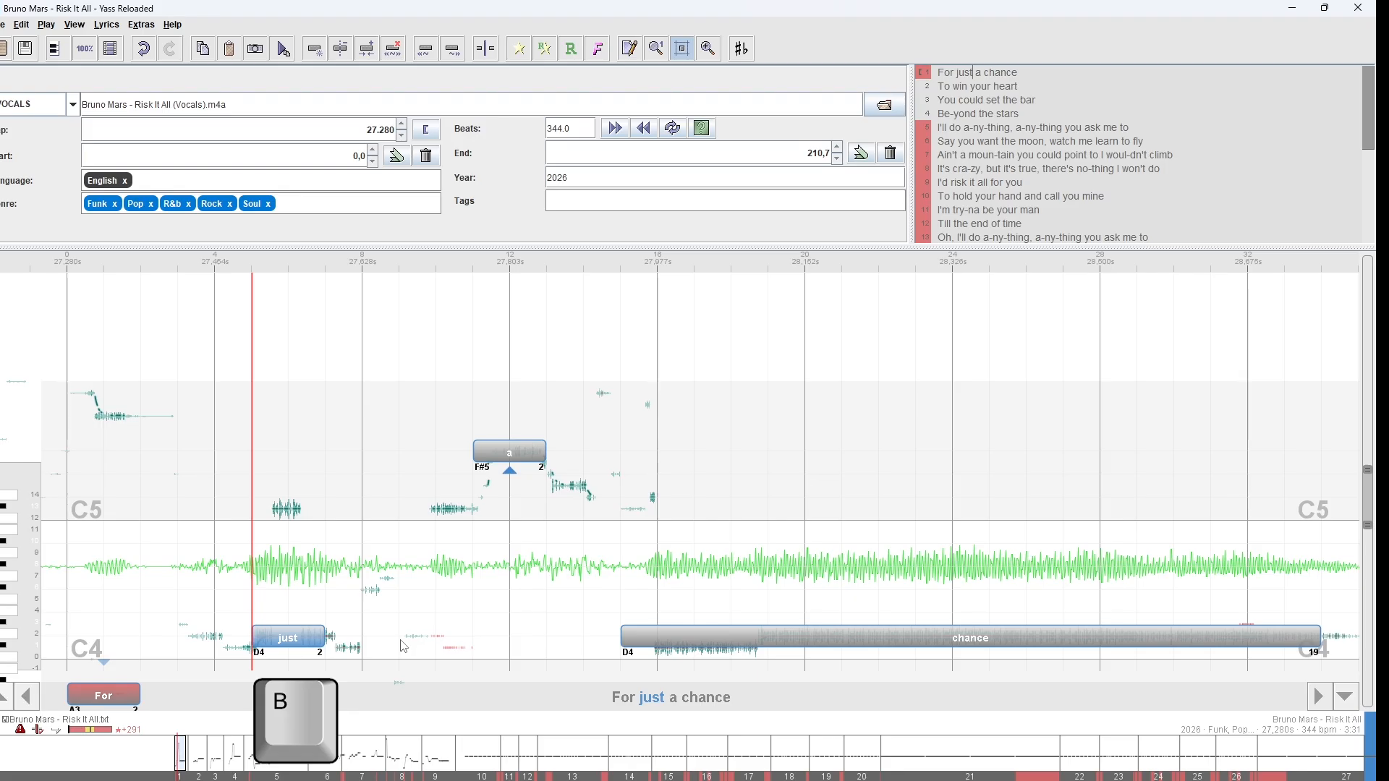
pyautogui.press('n')
# Move the note "a" one beat earlier and down to C#5, and lengthen the end of "just" to 3 beats.
pyautogui.click(504, 453)
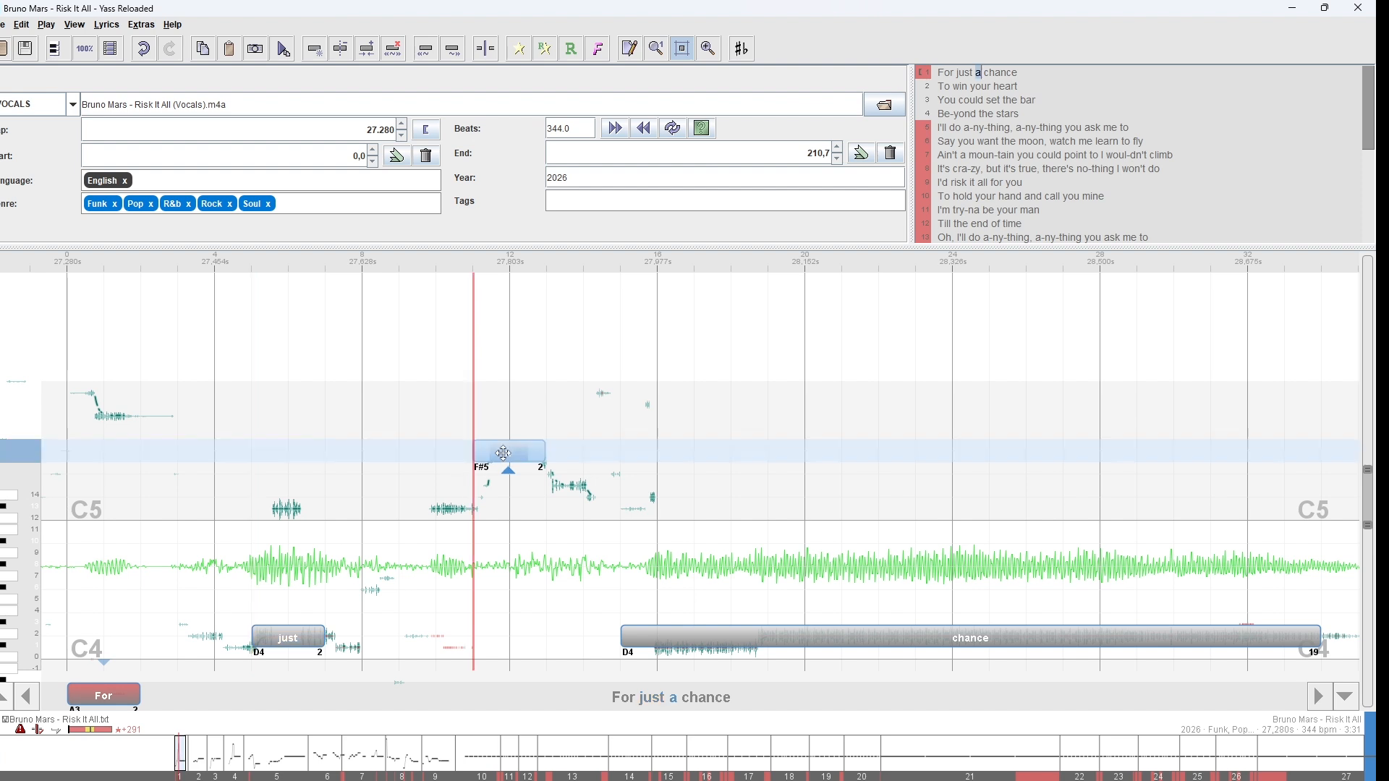
pyautogui.moveTo(504, 454); pyautogui.dragTo(467, 512)
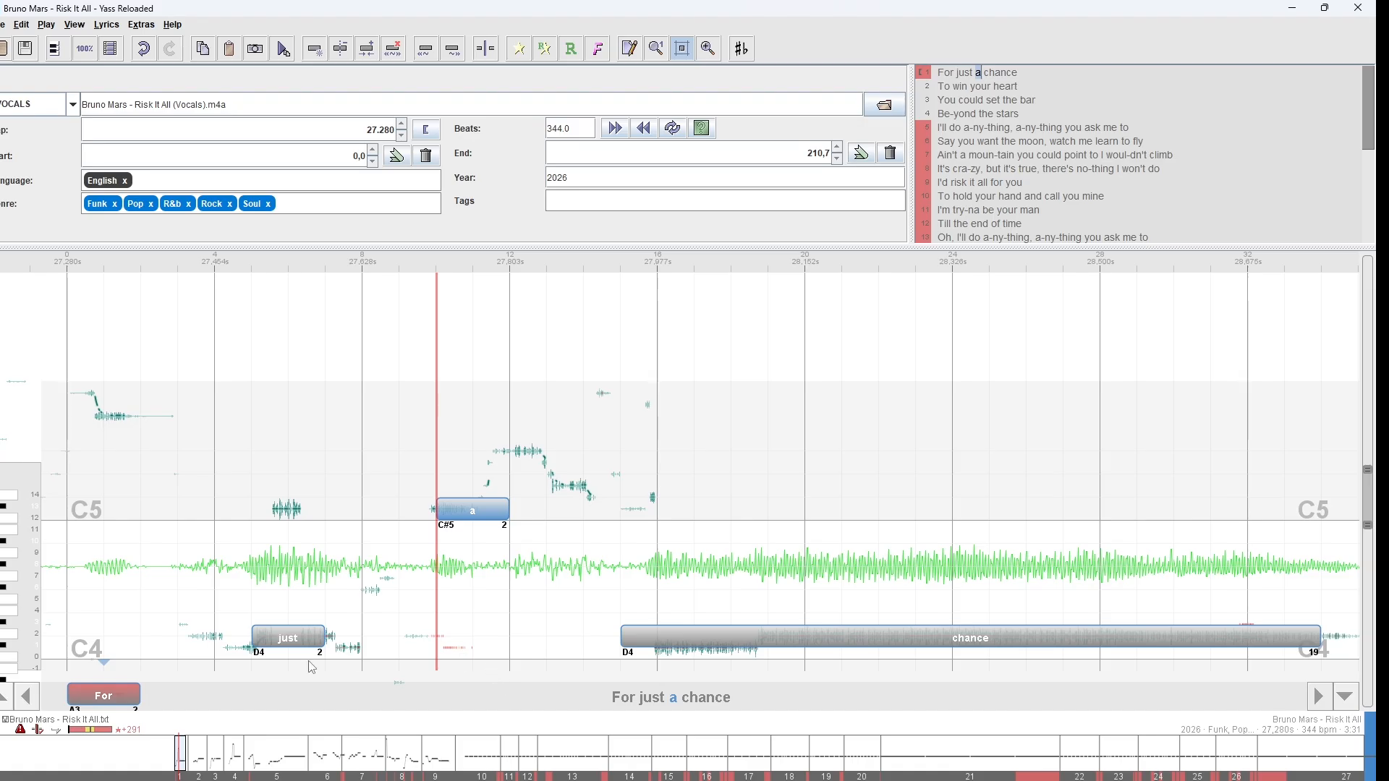
pyautogui.press('Left')
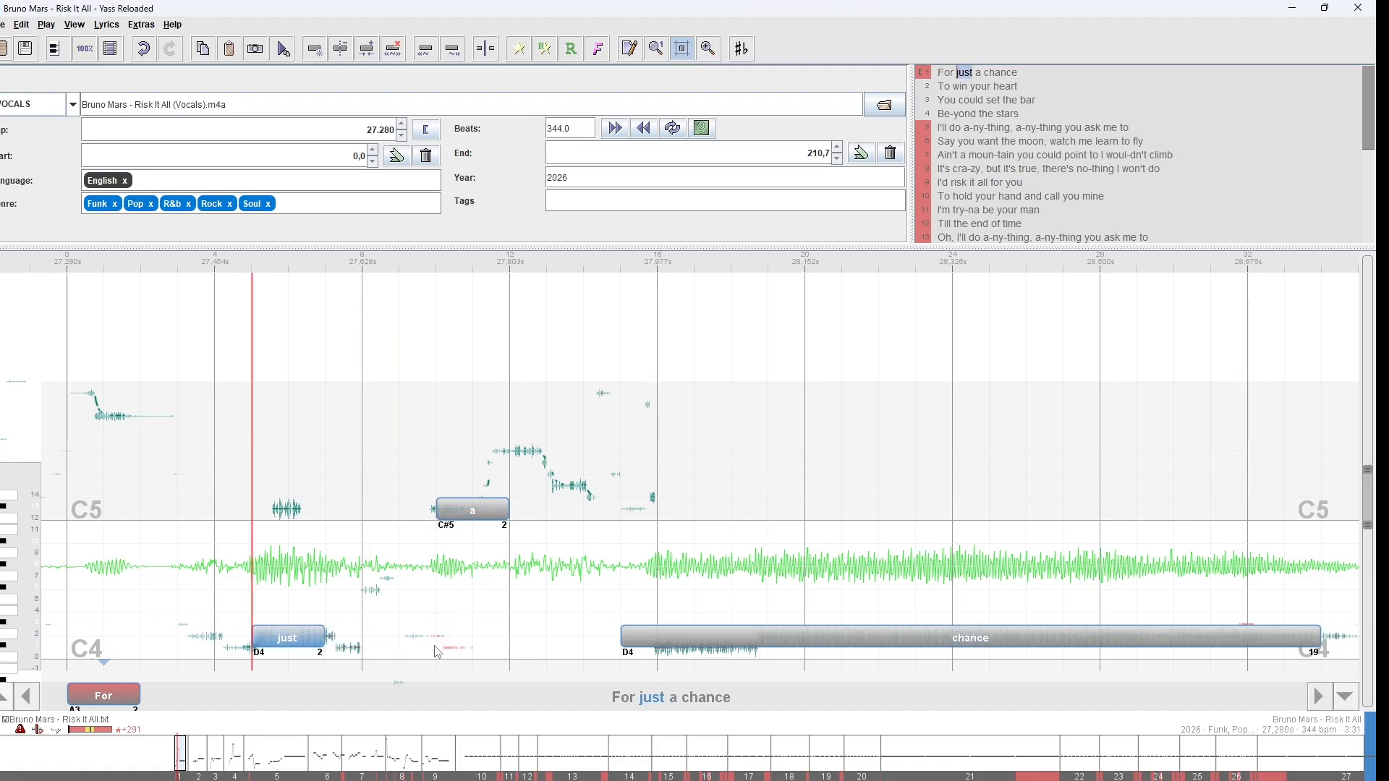
pyautogui.hotkey('shift', 'Right')
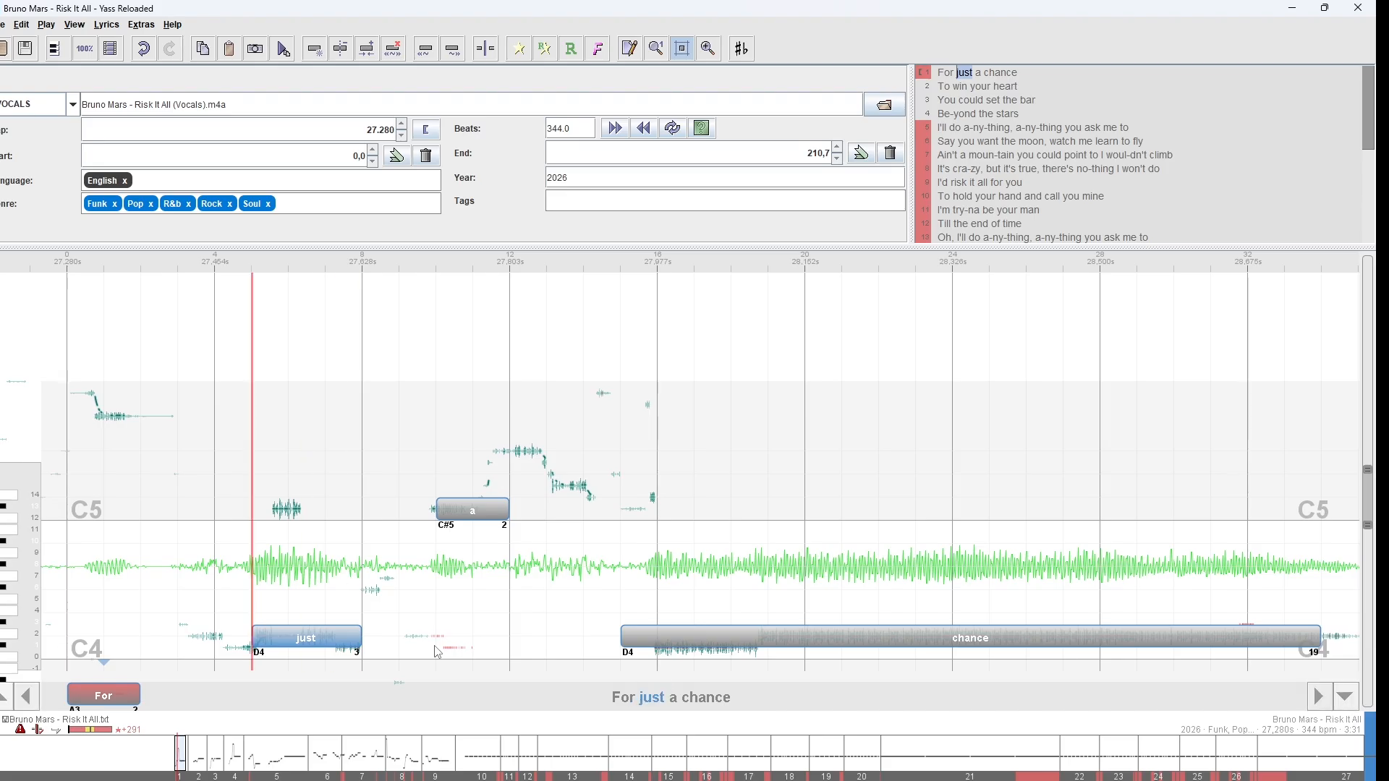
# Lower the note "a" by one octave to C#4.
pyautogui.press('Right')
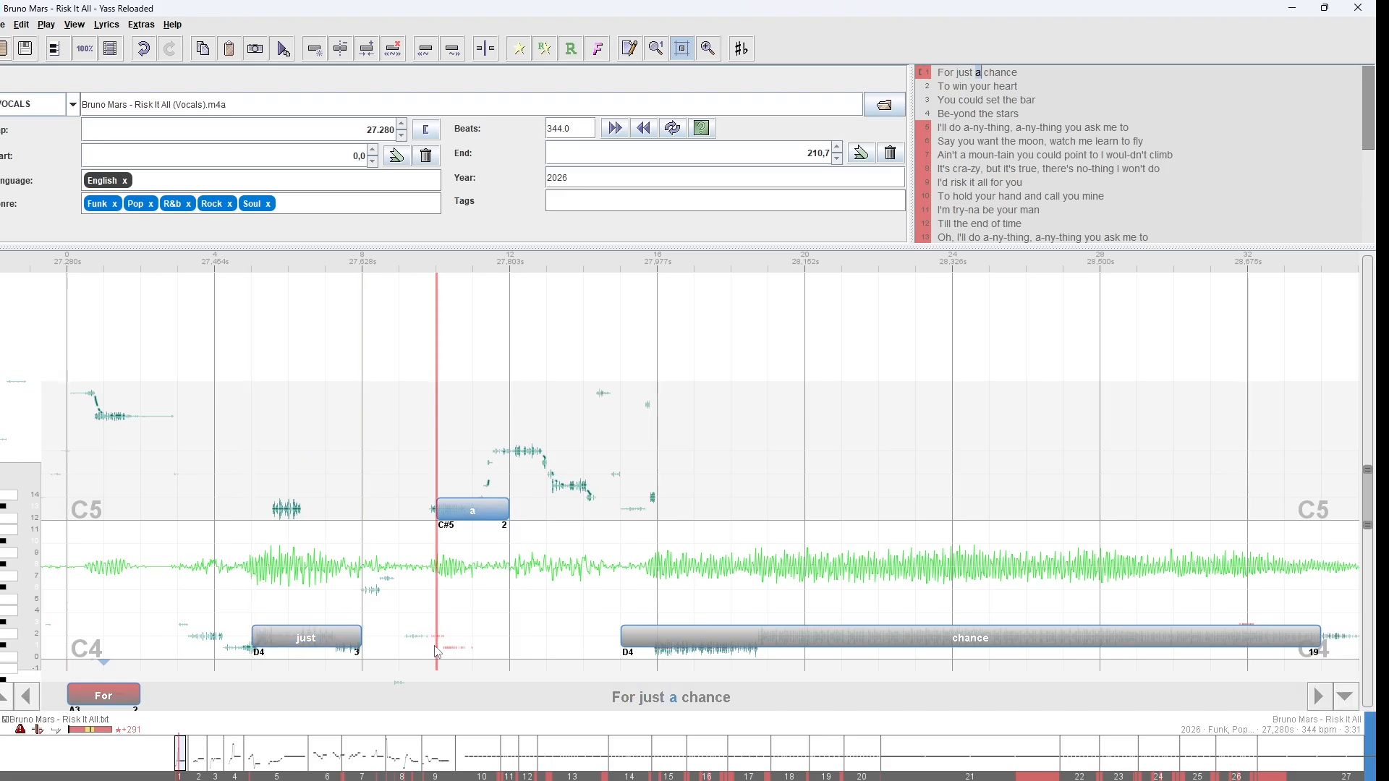
pyautogui.hotkey('ctrl', 'shift', 'Down')
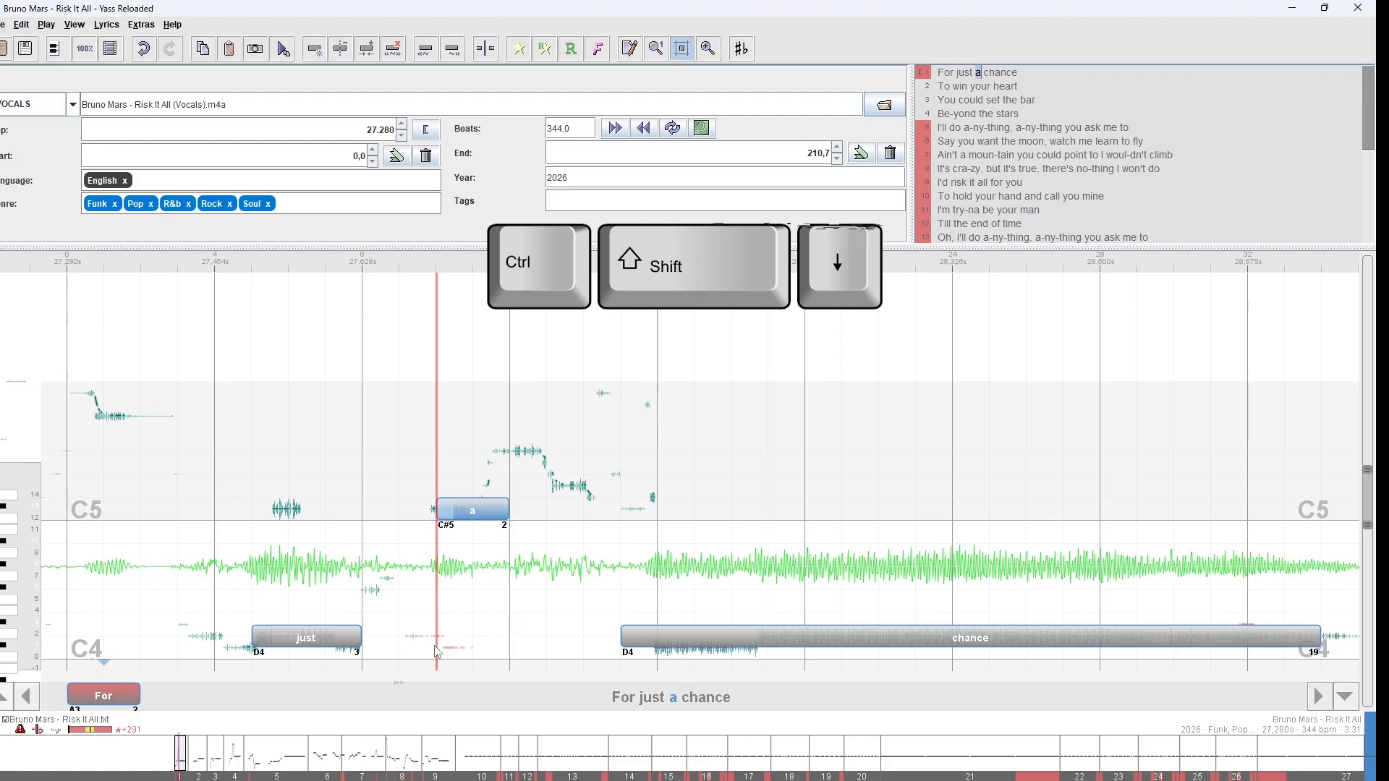
pyautogui.hotkey('ctrl', 'shift', 'Down')
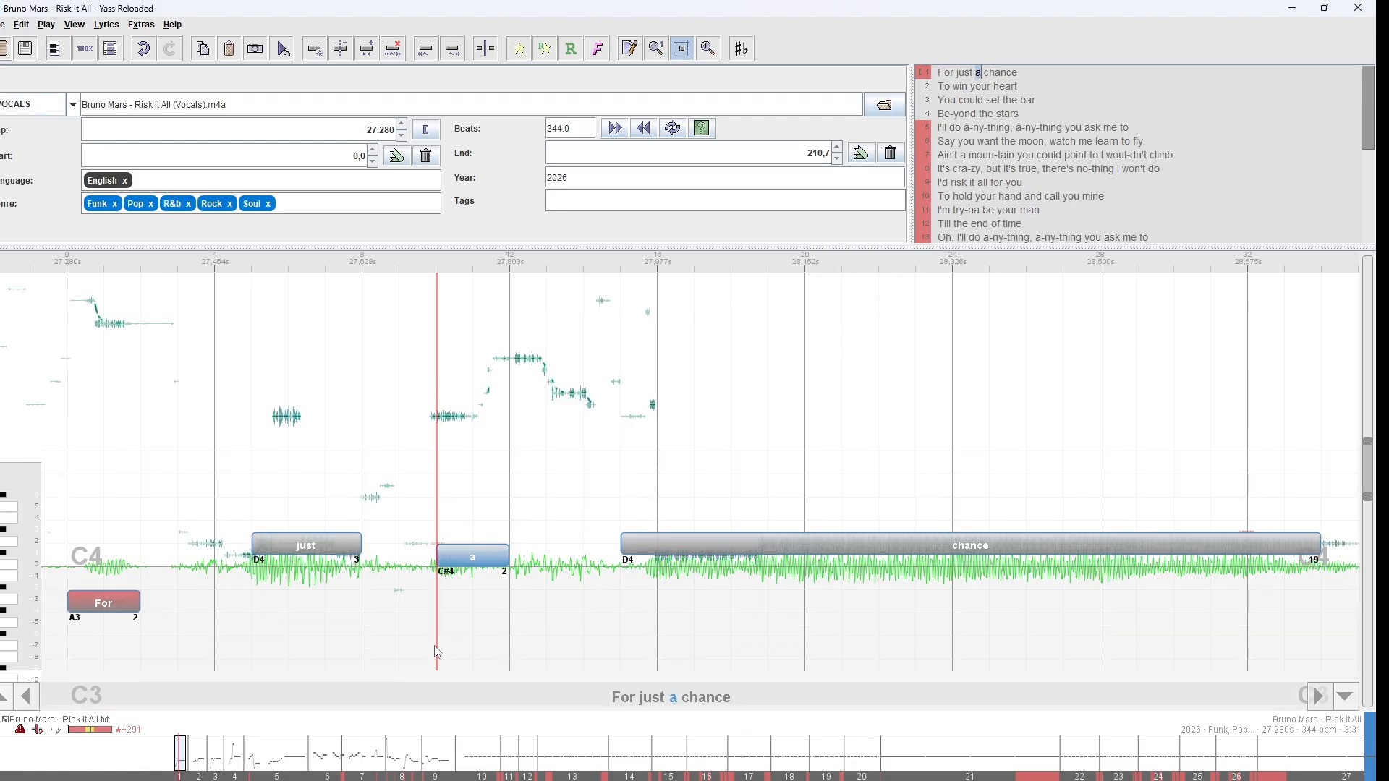
# Play back the note "chance" and save the song.
pyautogui.press('Right')
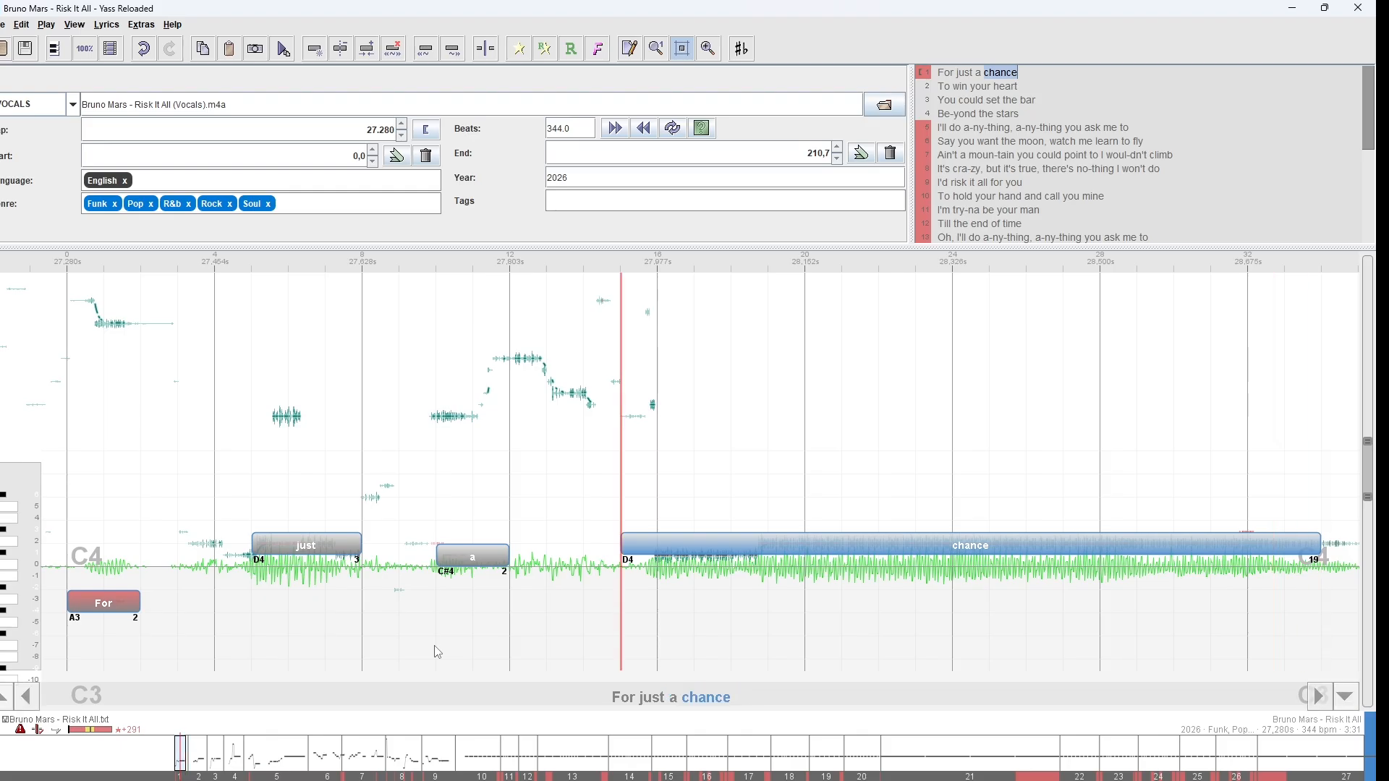
pyautogui.press('p')
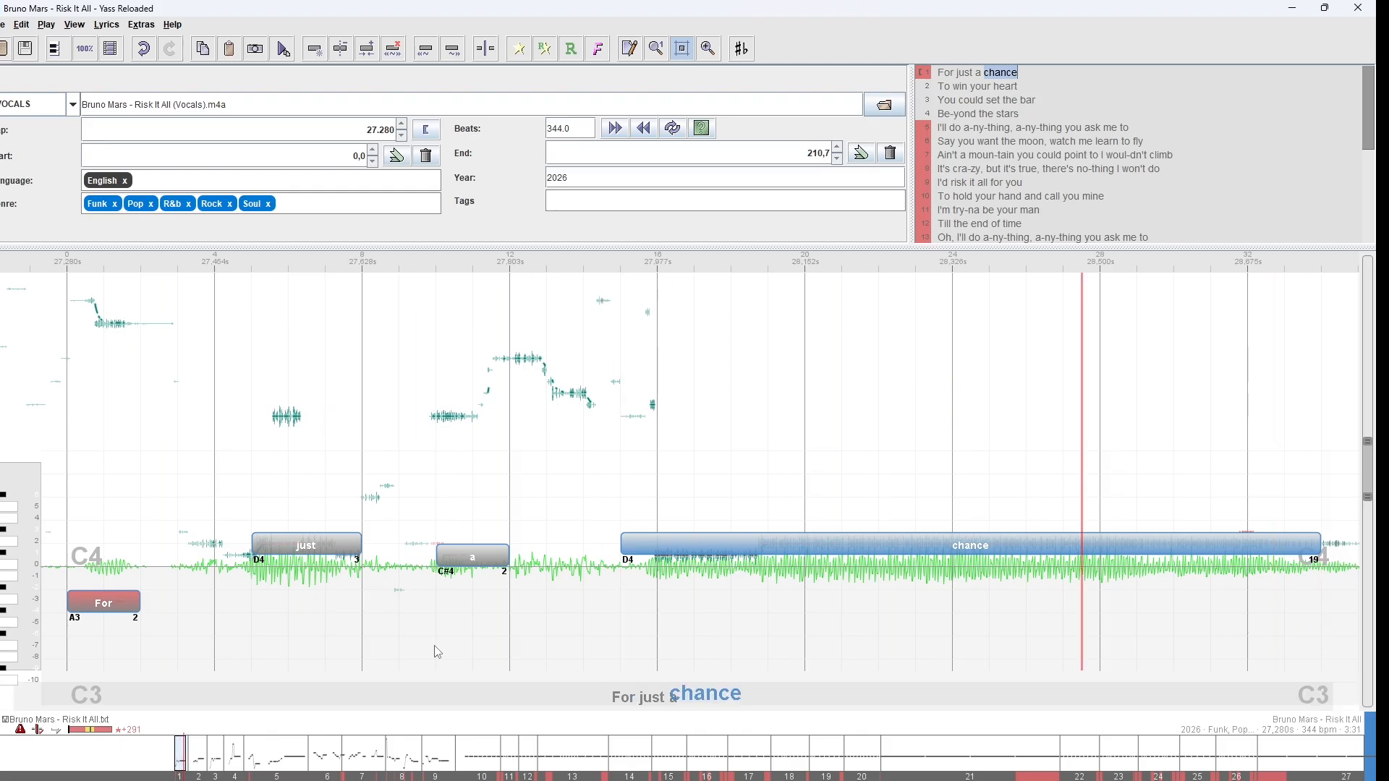
pyautogui.hotkey('ctrl', 's')
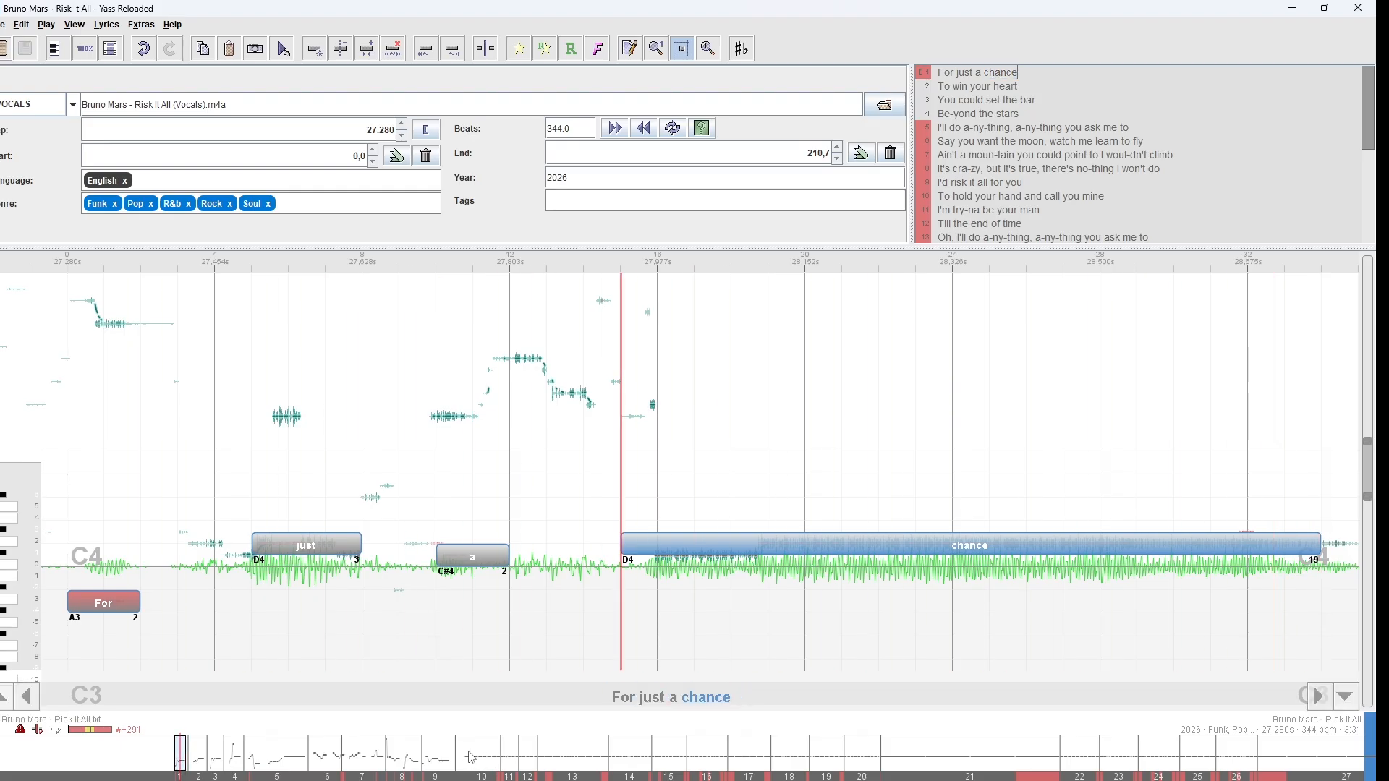
# Browse the lyric lines from "To hold your hand and call you mine" back to "I'll do anything, anything you ask me to".
pyautogui.click(470, 757)
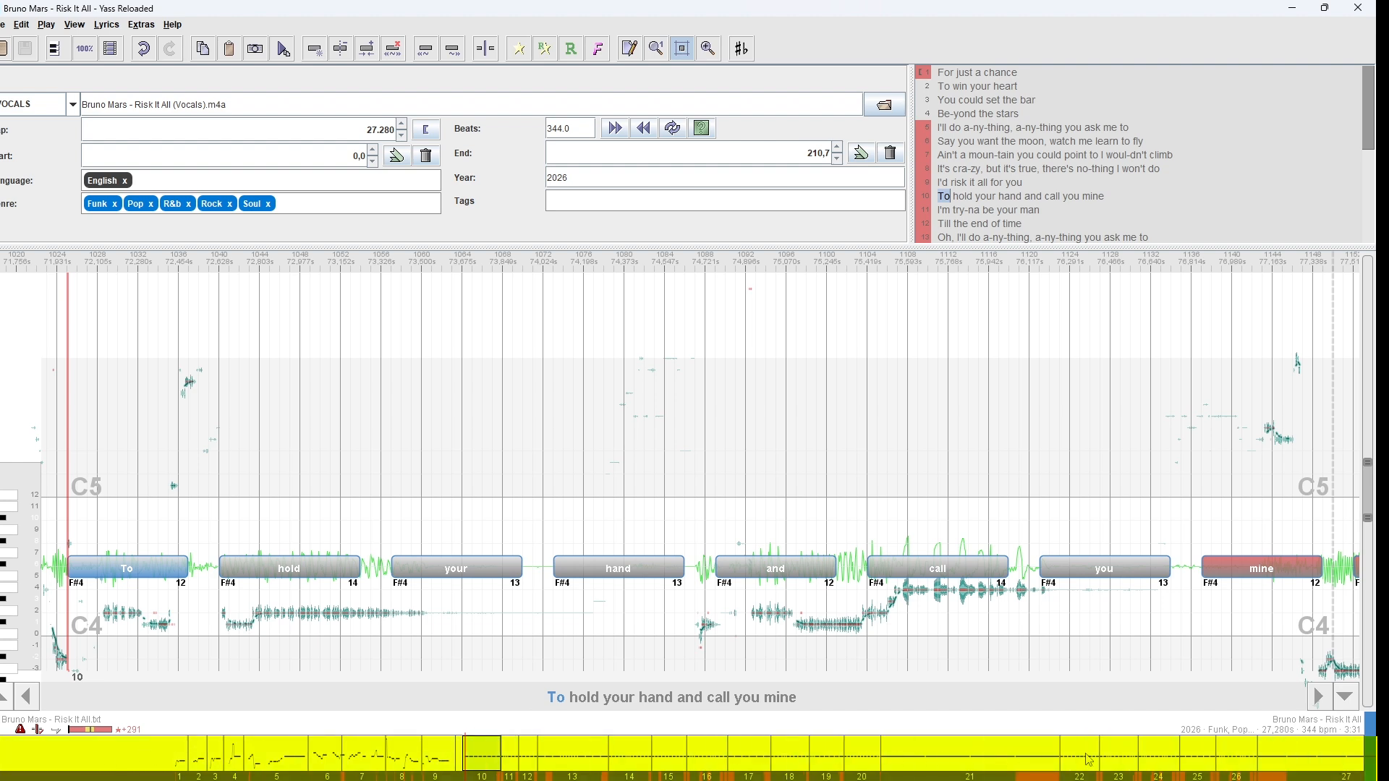
pyautogui.click(448, 759)
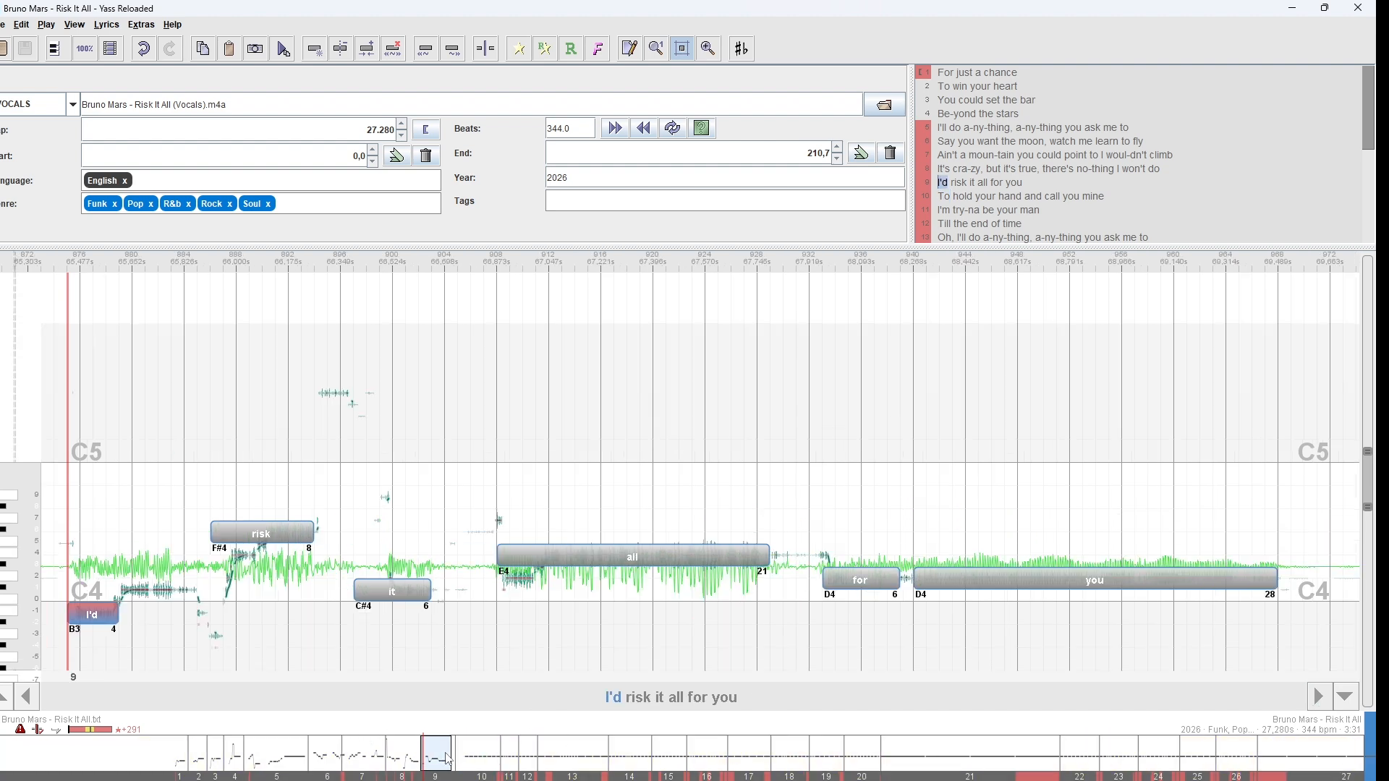
pyautogui.click(409, 760)
pyautogui.click(362, 759)
pyautogui.click(320, 759)
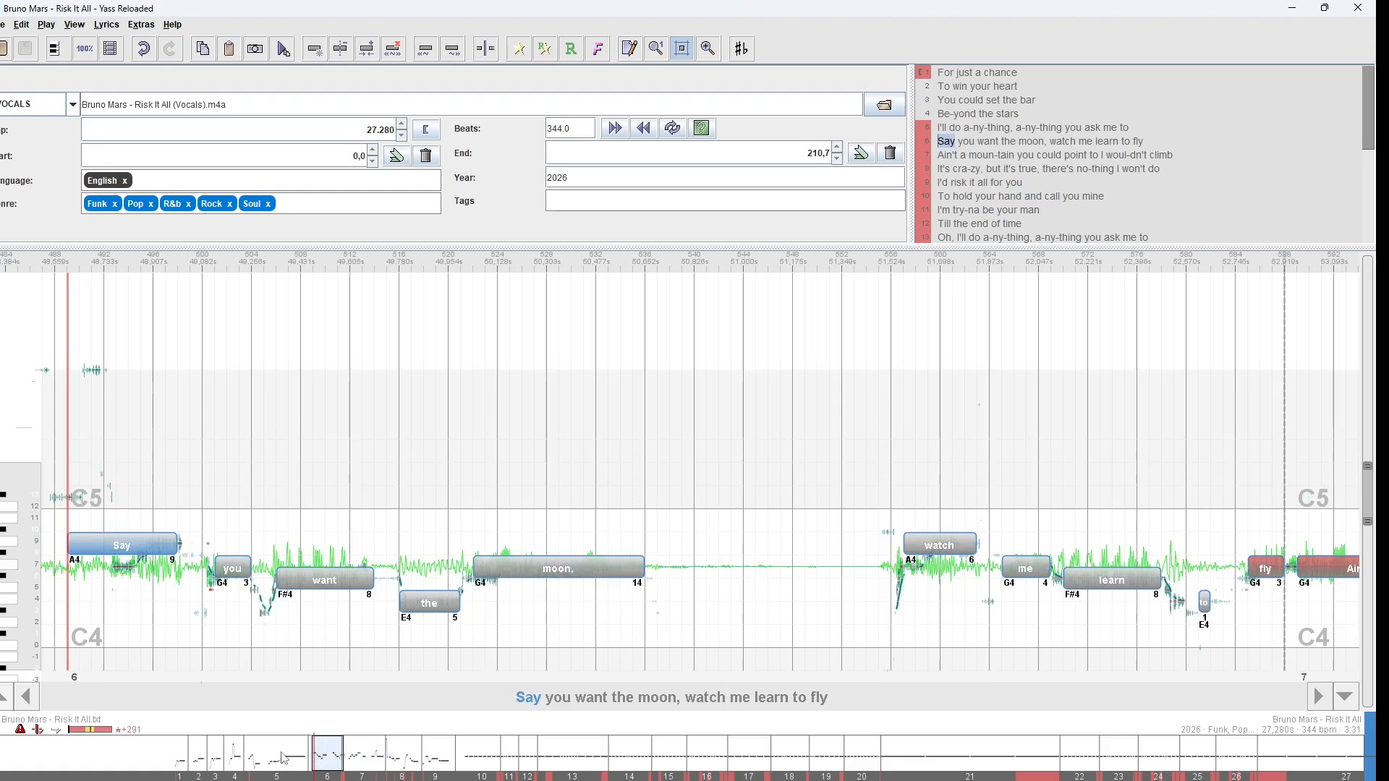
pyautogui.click(281, 759)
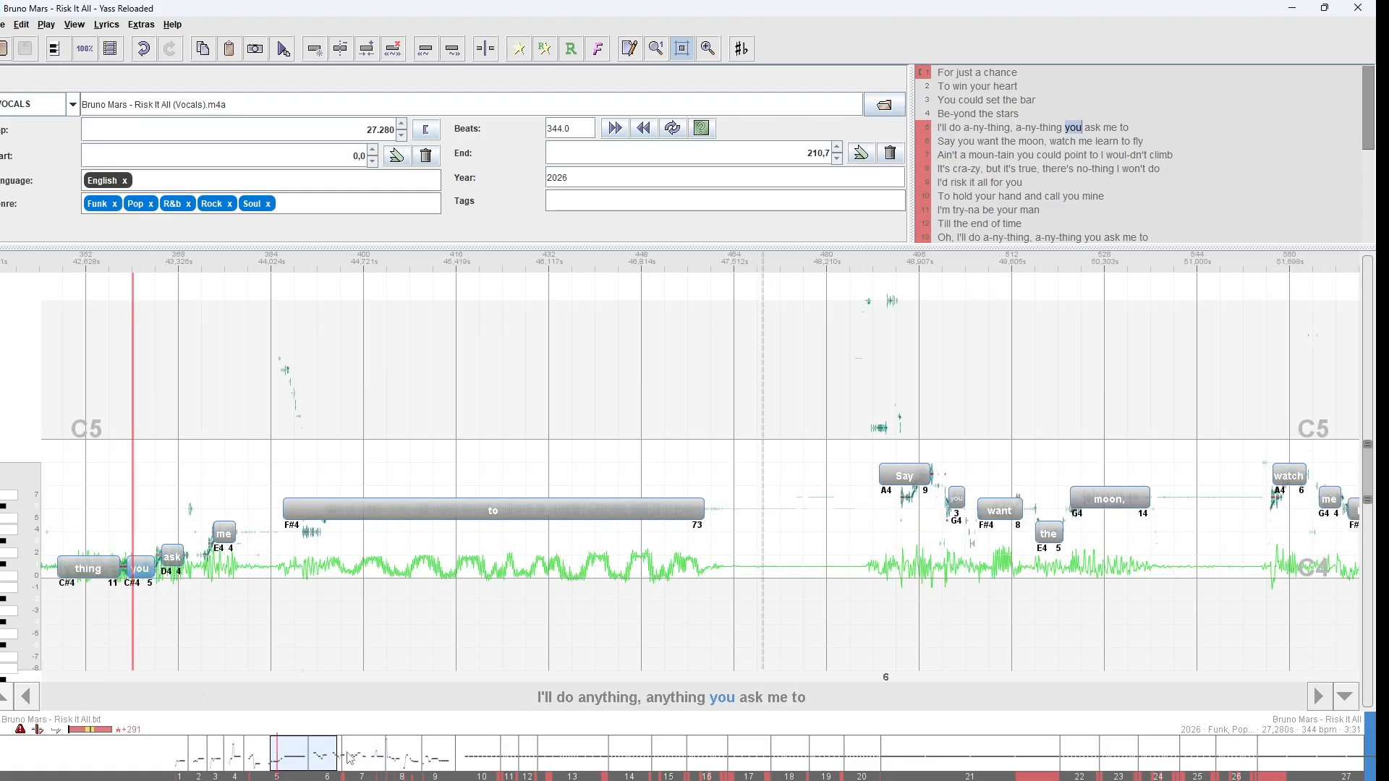
# Adjust the visible section of the song timeline and return to the start of the line "To hold your hand and call you mine".
pyautogui.moveTo(338, 752)
pyautogui.mouseDown()
pyautogui.moveTo(453, 754)
pyautogui.moveTo(298, 754)
pyautogui.moveTo(319, 755)
pyautogui.mouseUp()
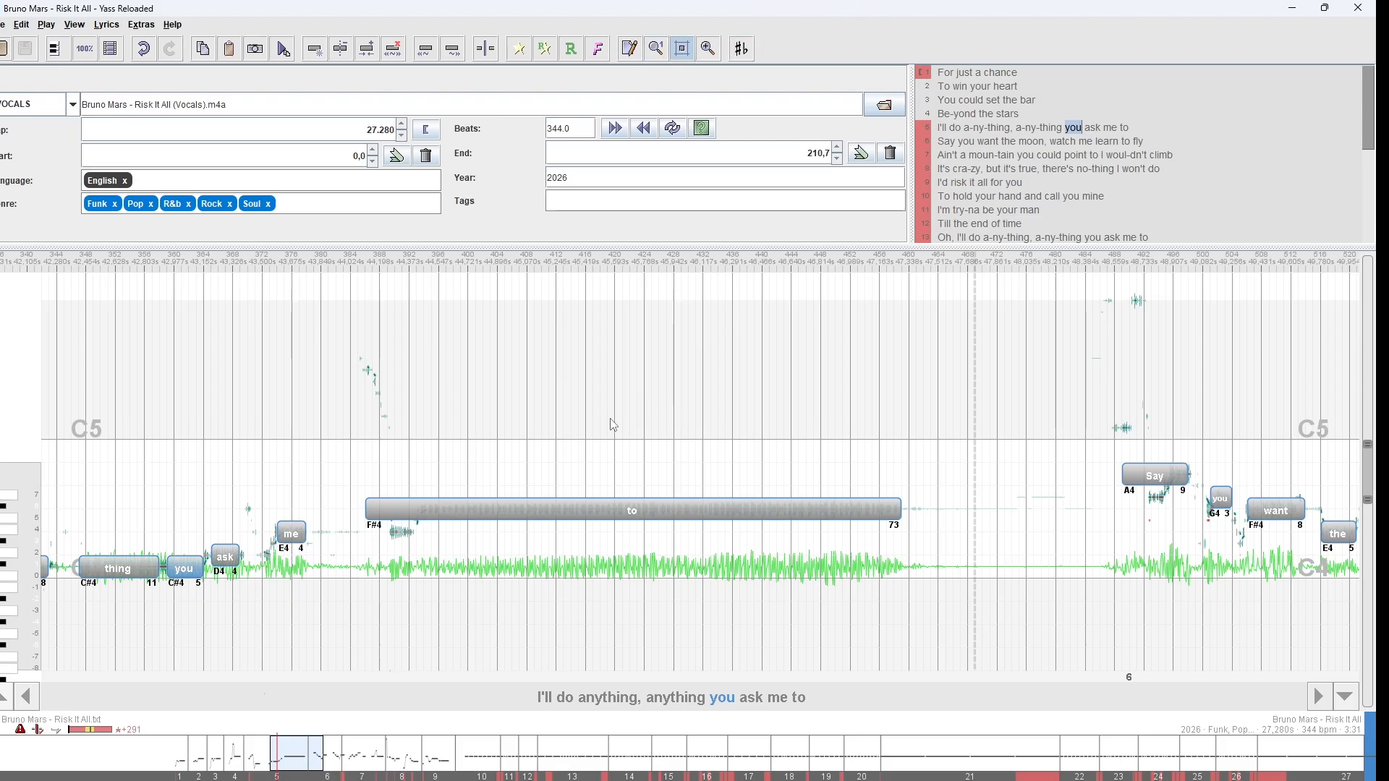
pyautogui.hotkey('ctrl', '0')
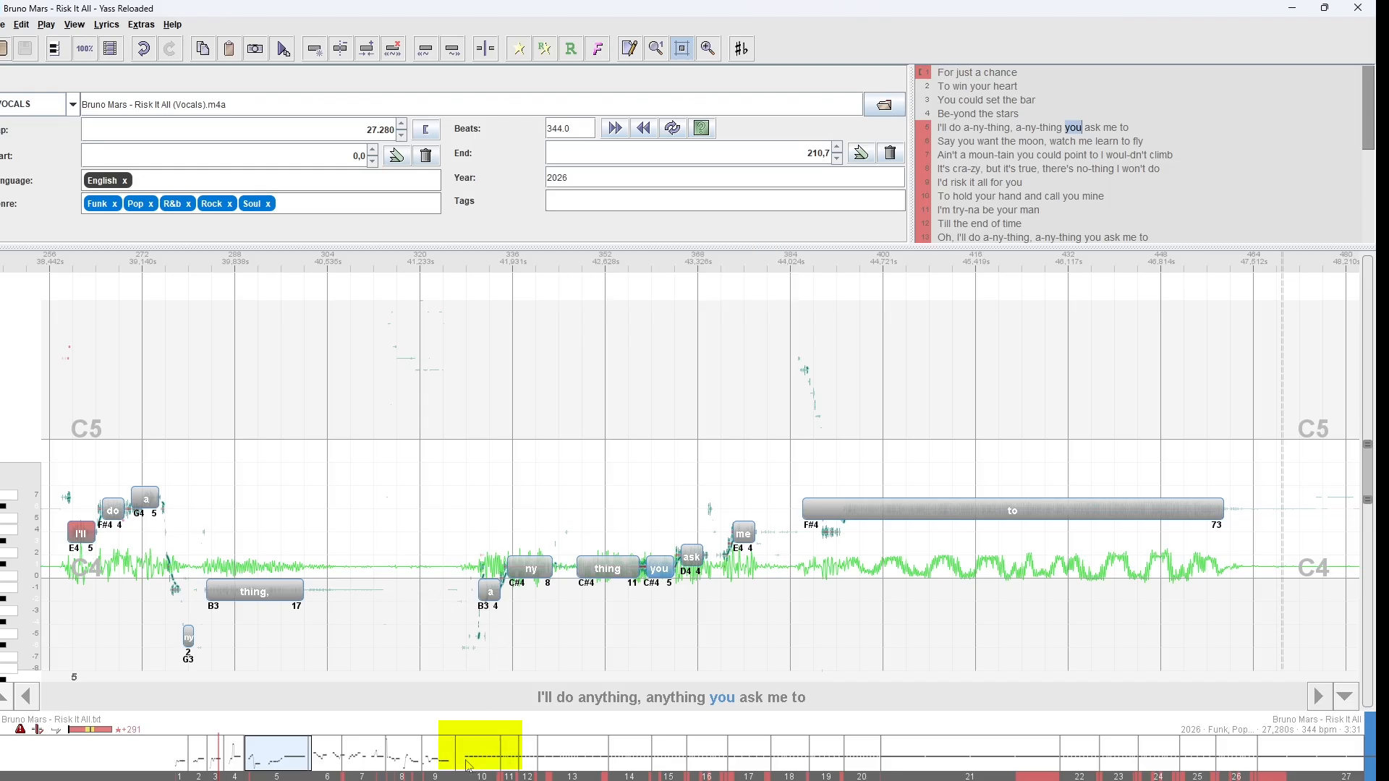
pyautogui.moveTo(472, 766)
pyautogui.mouseDown()
pyautogui.moveTo(1285, 758)
pyautogui.moveTo(491, 763)
pyautogui.mouseUp()
pyautogui.click(471, 761)
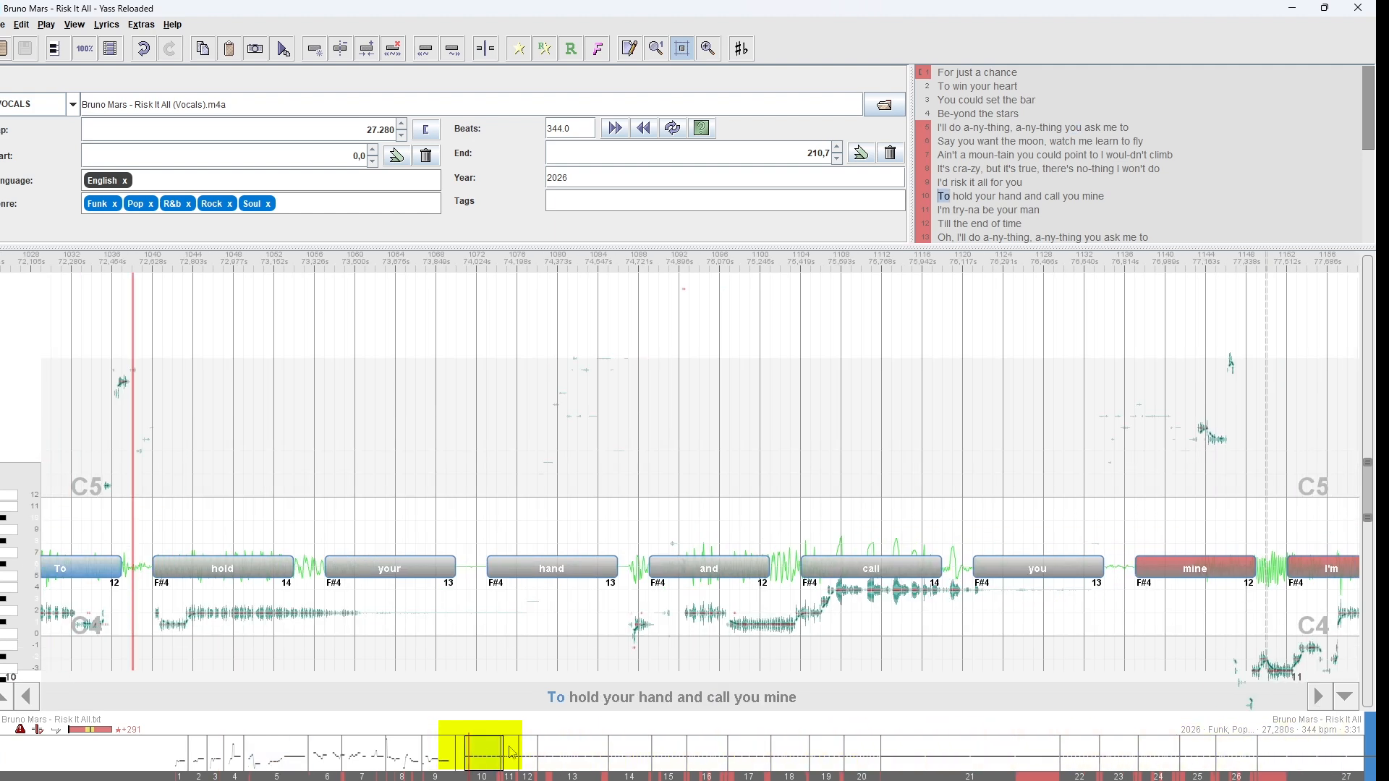
pyautogui.click(533, 762)
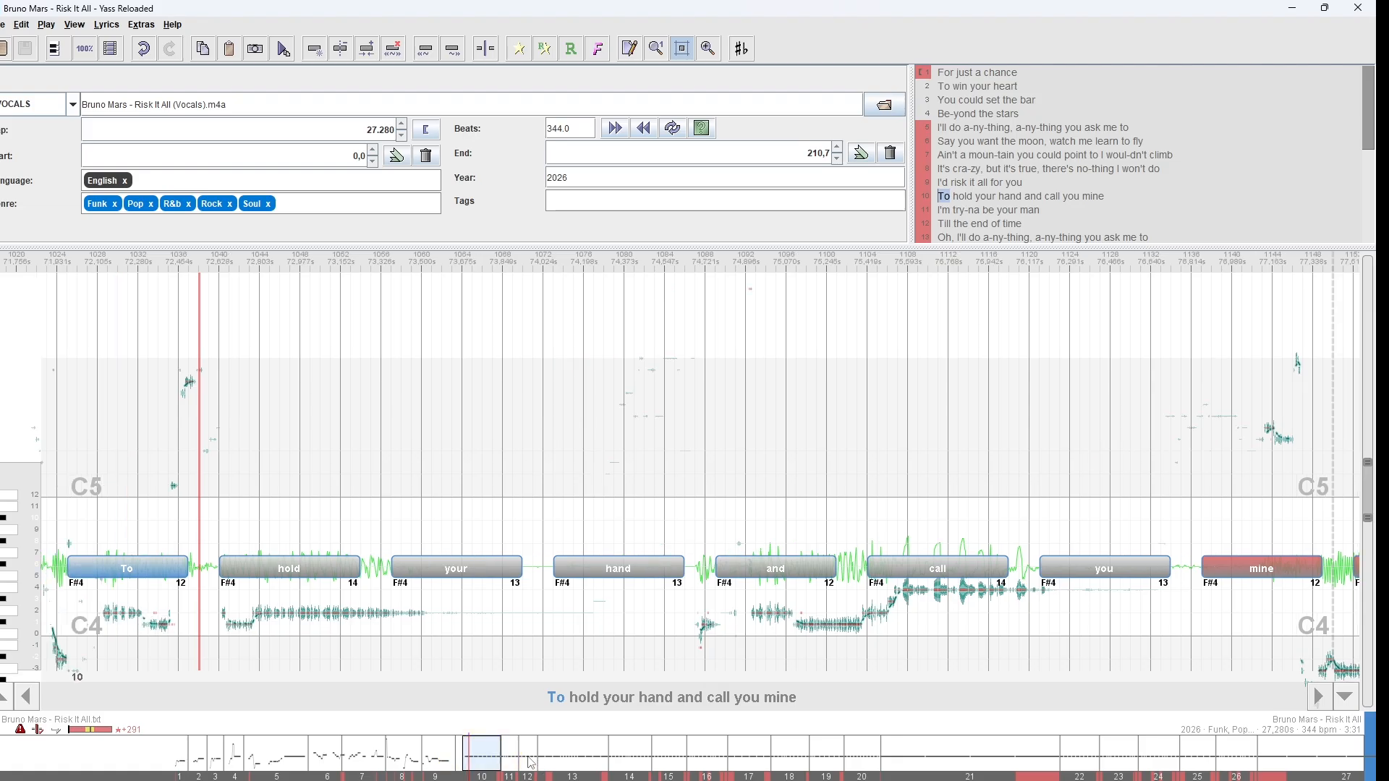
pyautogui.press('End')
pyautogui.press('Home')
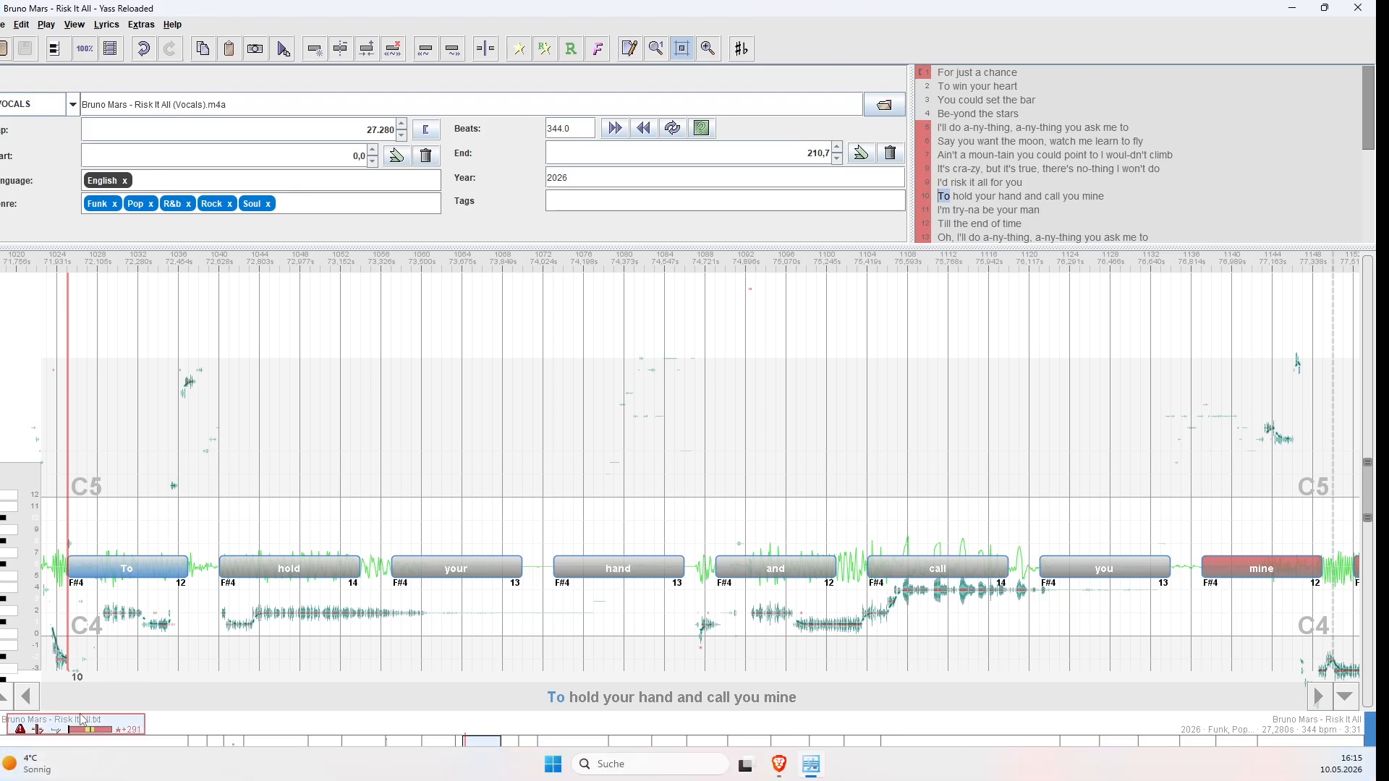
# Shift the note "To" at the start of line 10 two beats earlier and play the audio just before it.
pyautogui.click(23, 696)
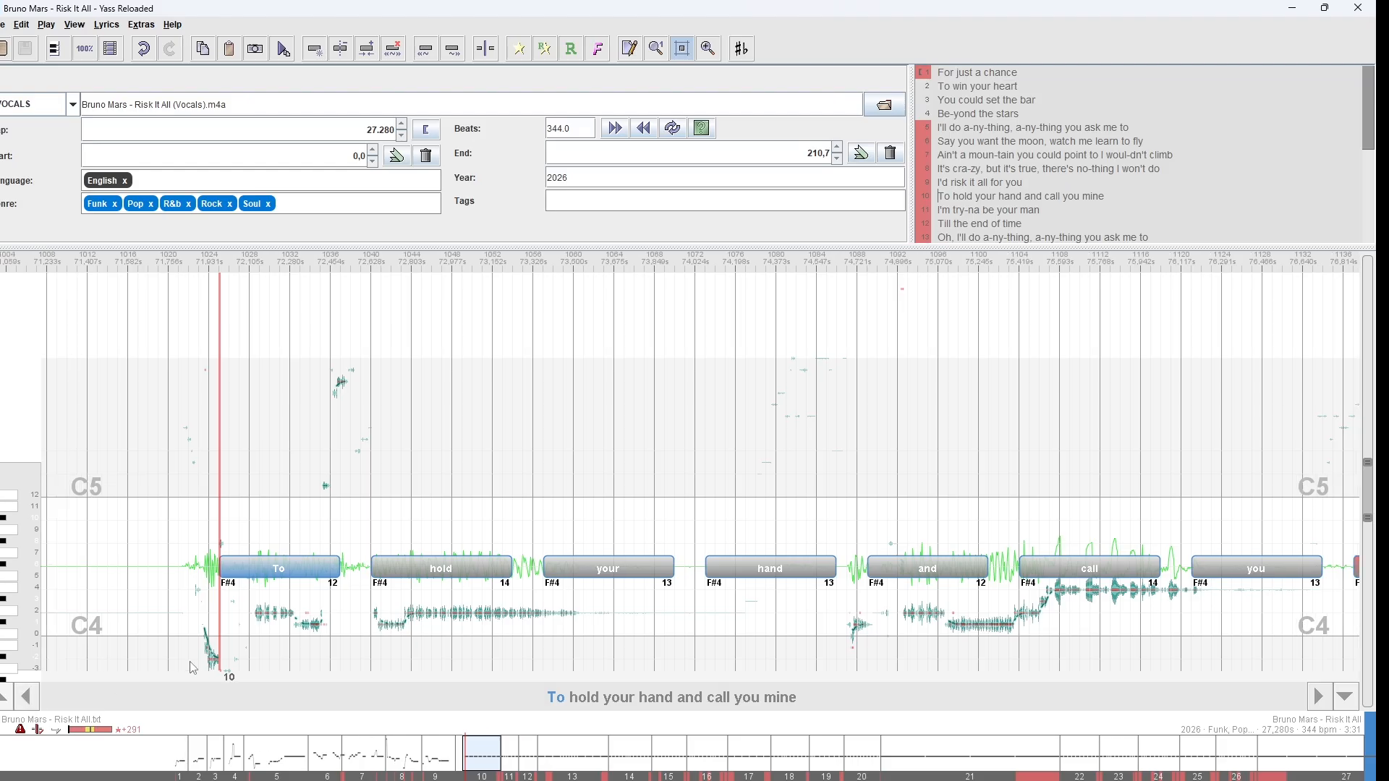
pyautogui.click(25, 694)
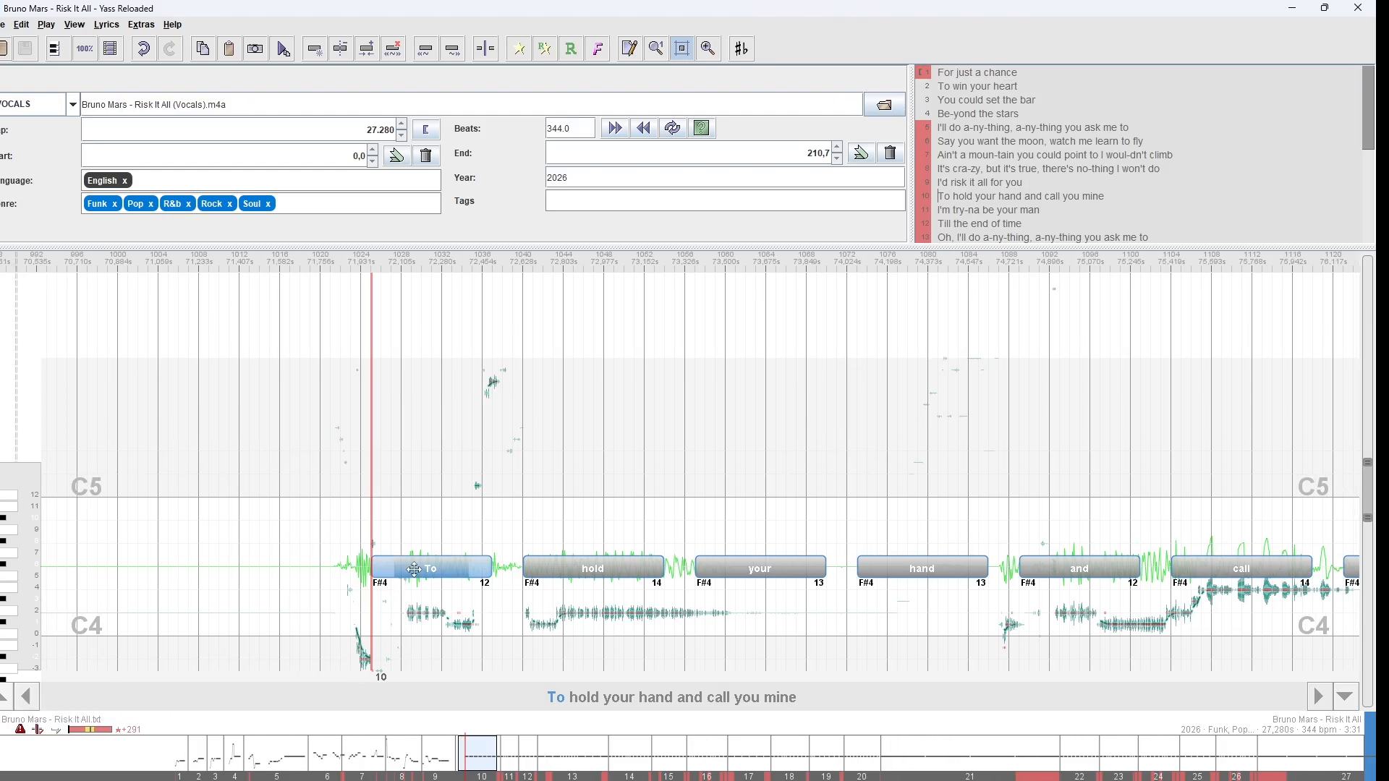
pyautogui.moveTo(417, 569)
pyautogui.mouseDown()
pyautogui.moveTo(456, 611)
pyautogui.moveTo(544, 613)
pyautogui.moveTo(449, 613)
pyautogui.moveTo(421, 569)
pyautogui.mouseUp()
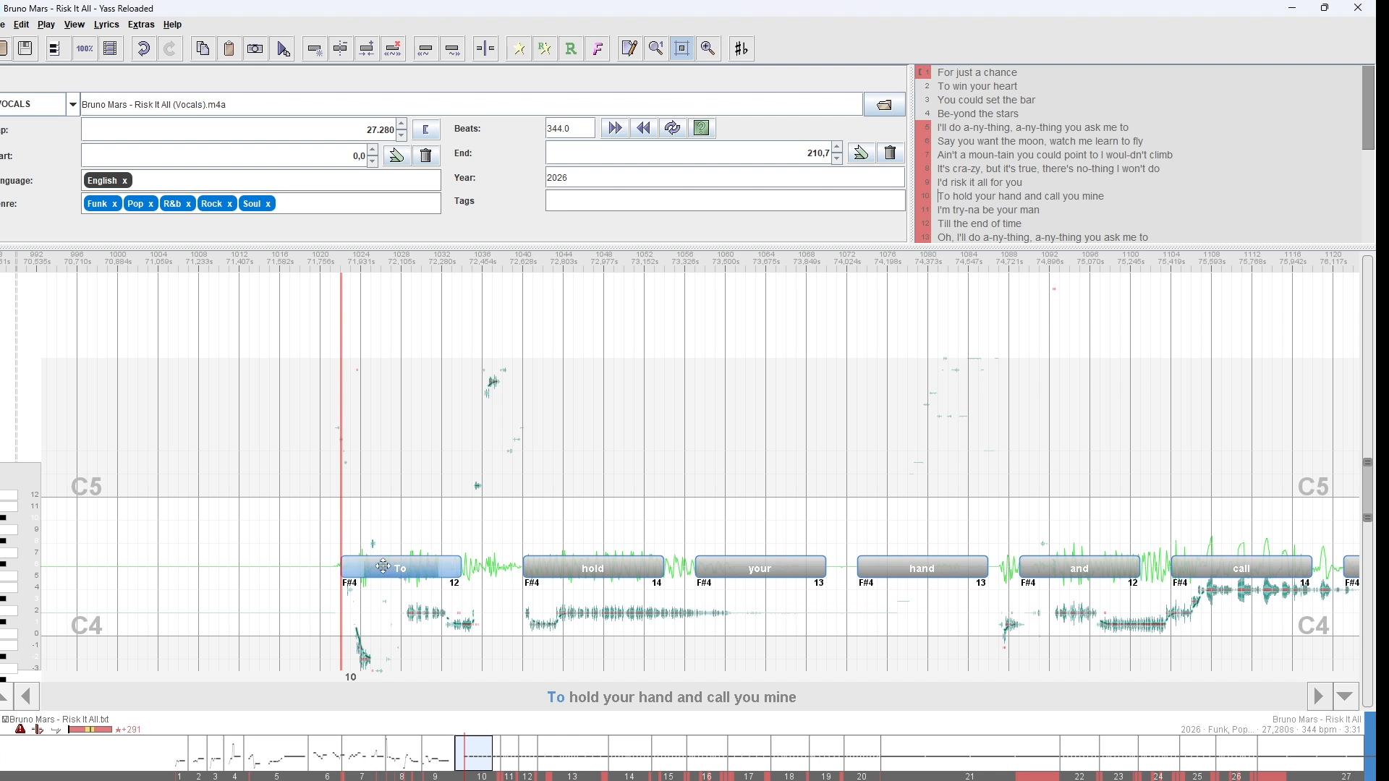
pyautogui.moveTo(388, 571); pyautogui.dragTo(398, 571)
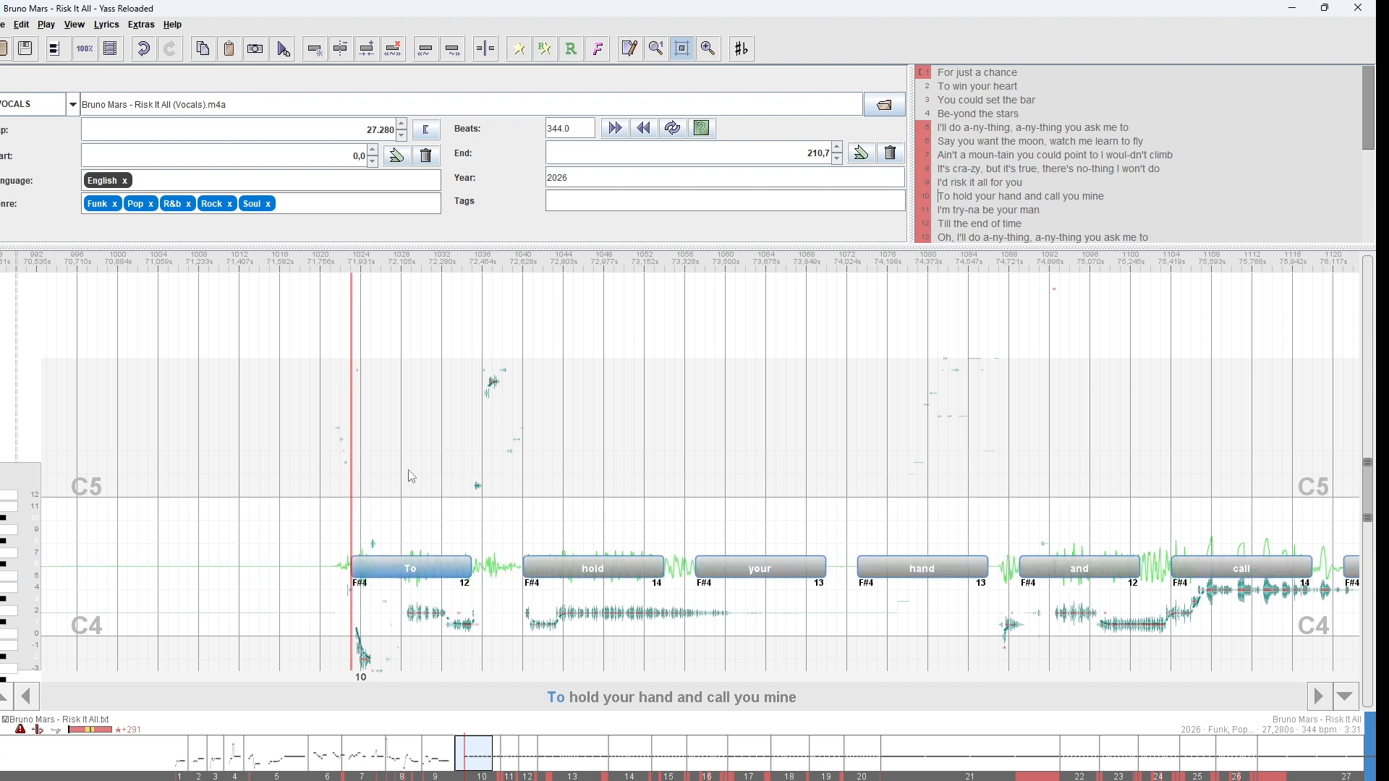
pyautogui.press('b')
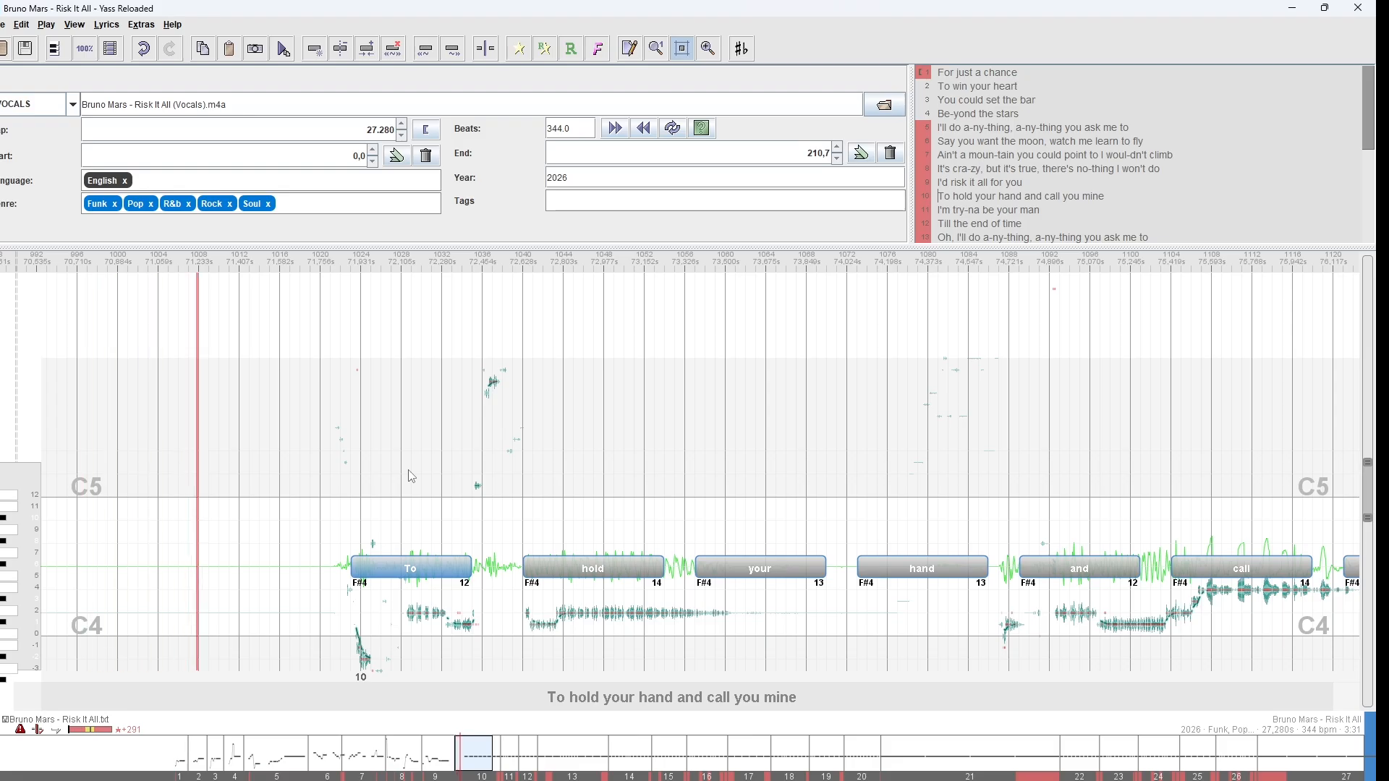
# Record the position and length of the notes from line 10 through line 21 at 100% playback speed, keep the take and play line 10.
pyautogui.hotkey('ctrl', 'r')
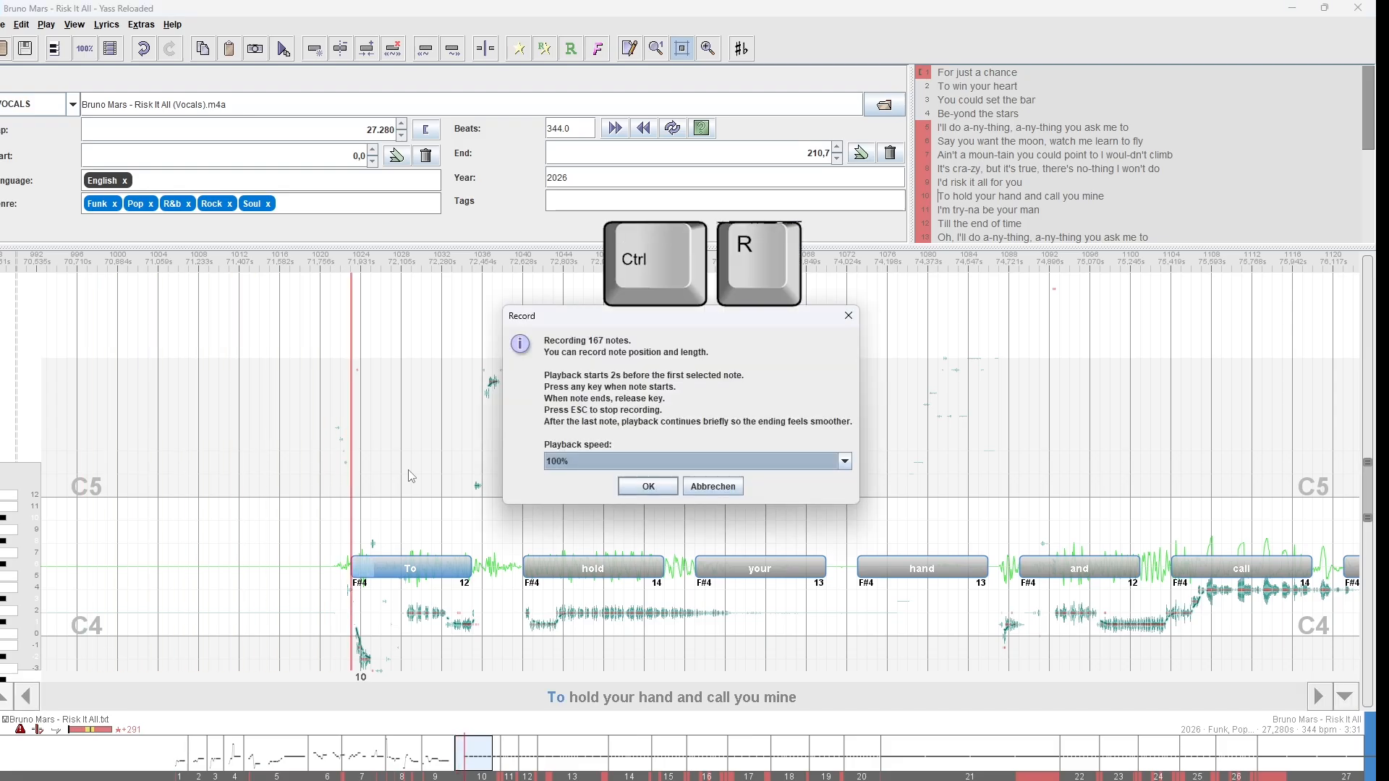
pyautogui.press('Return')
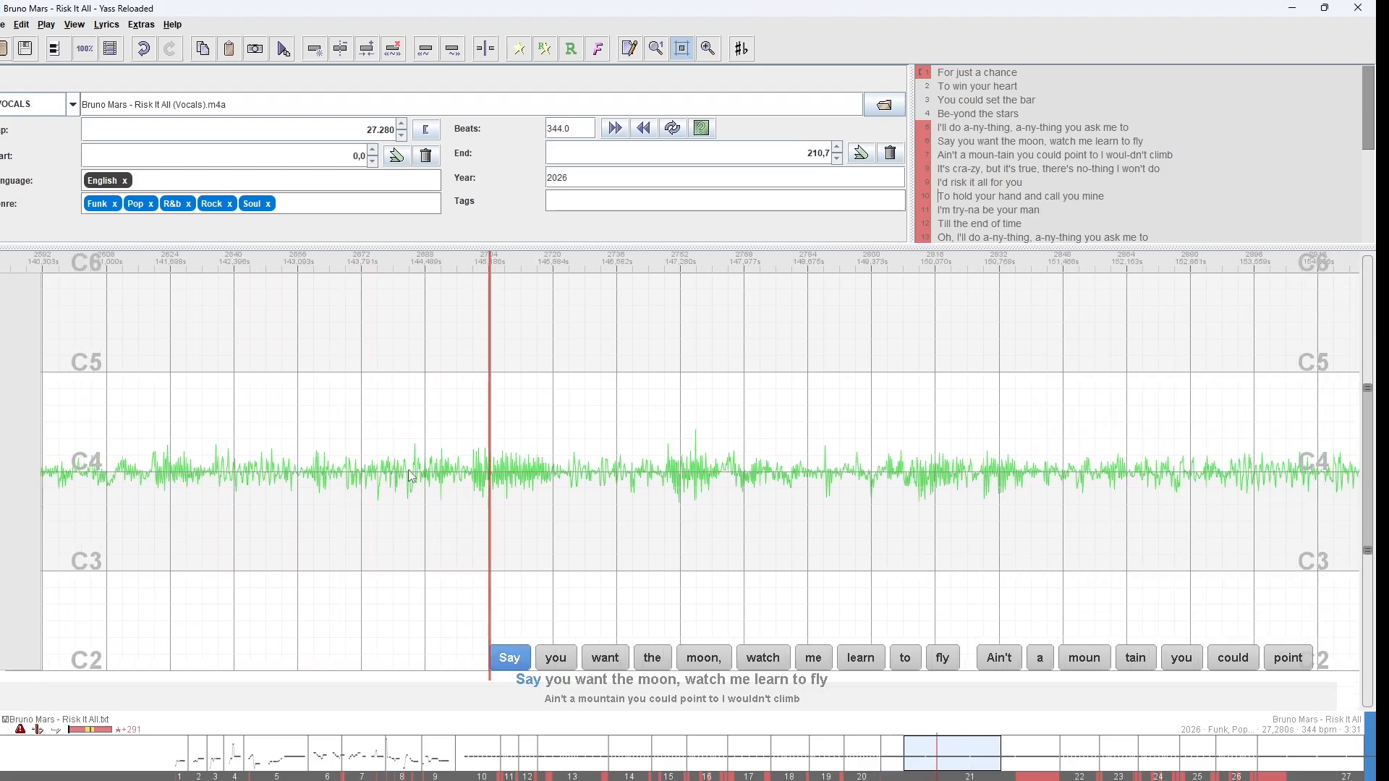
pyautogui.press('Escape')
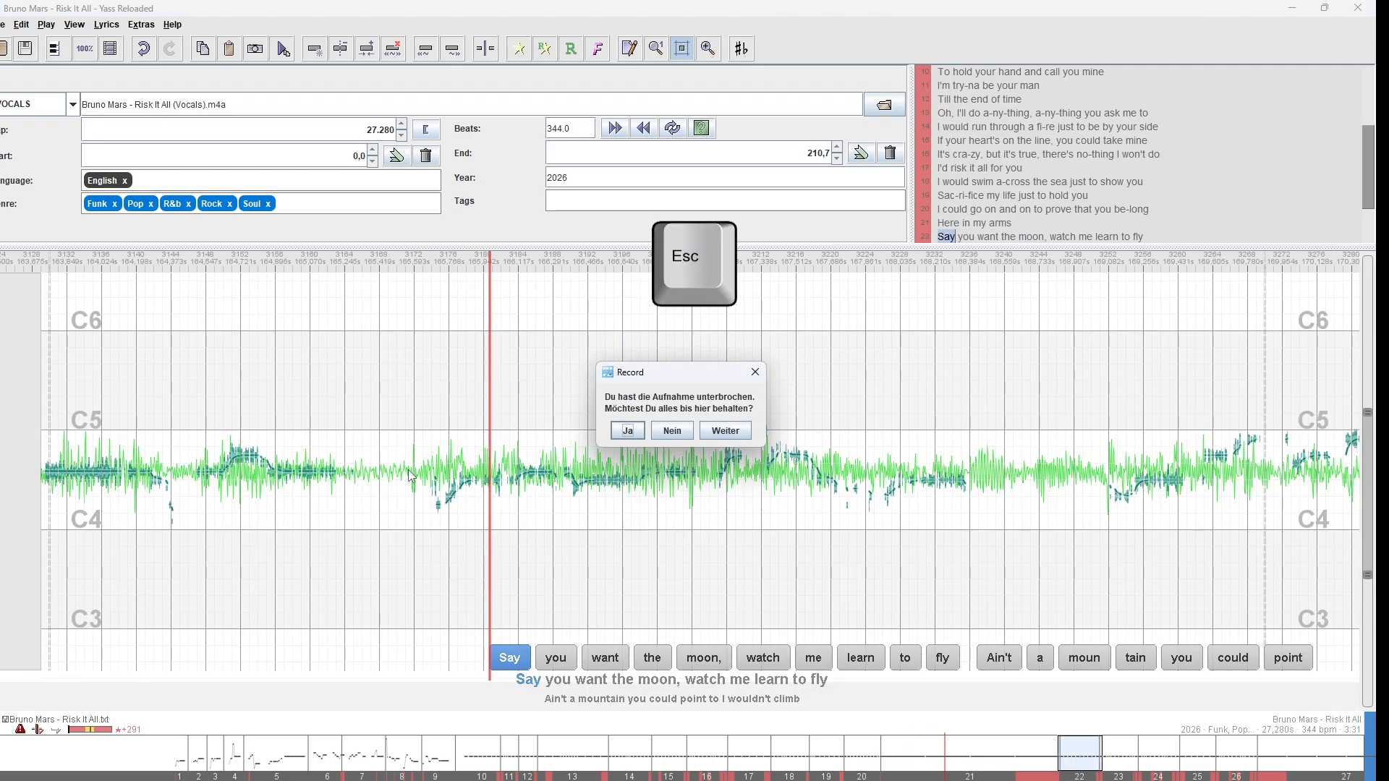
pyautogui.press('Return')
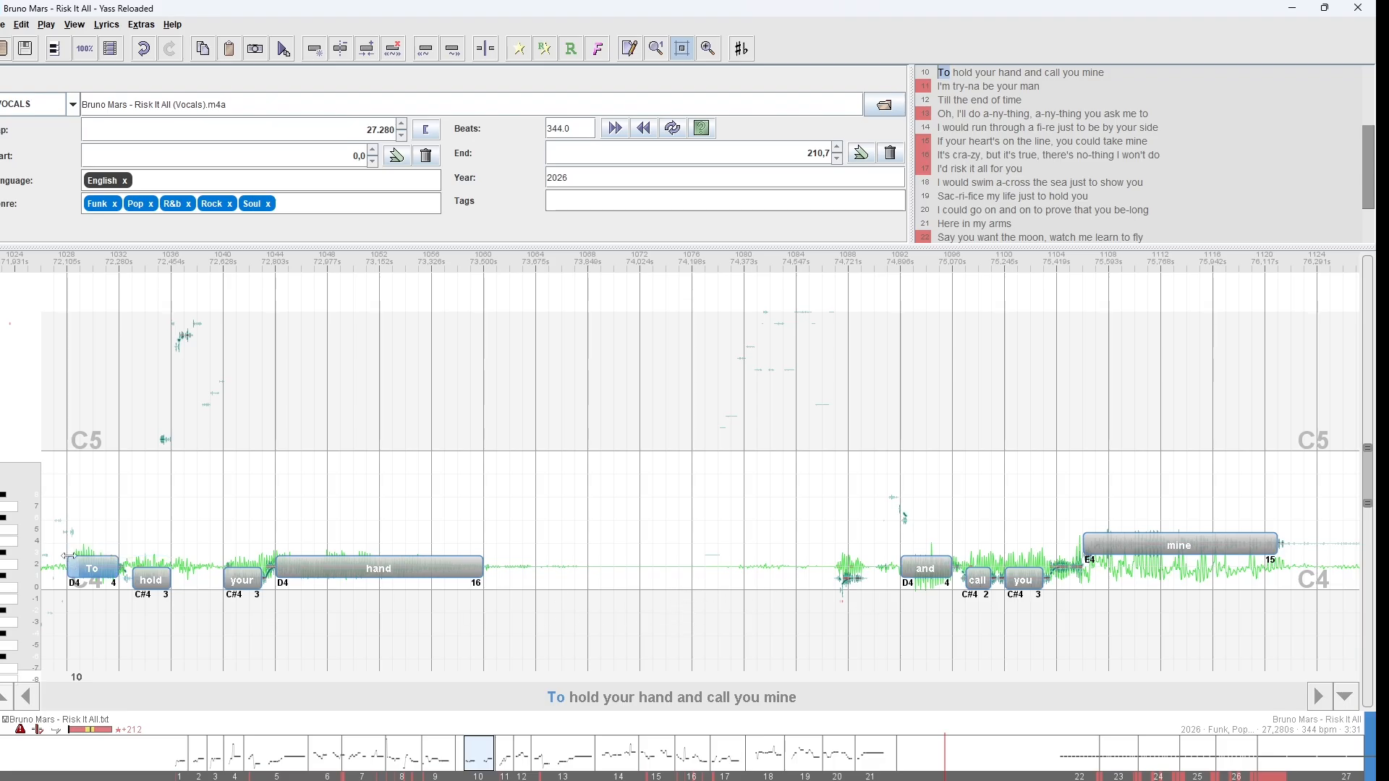
pyautogui.click(93, 566)
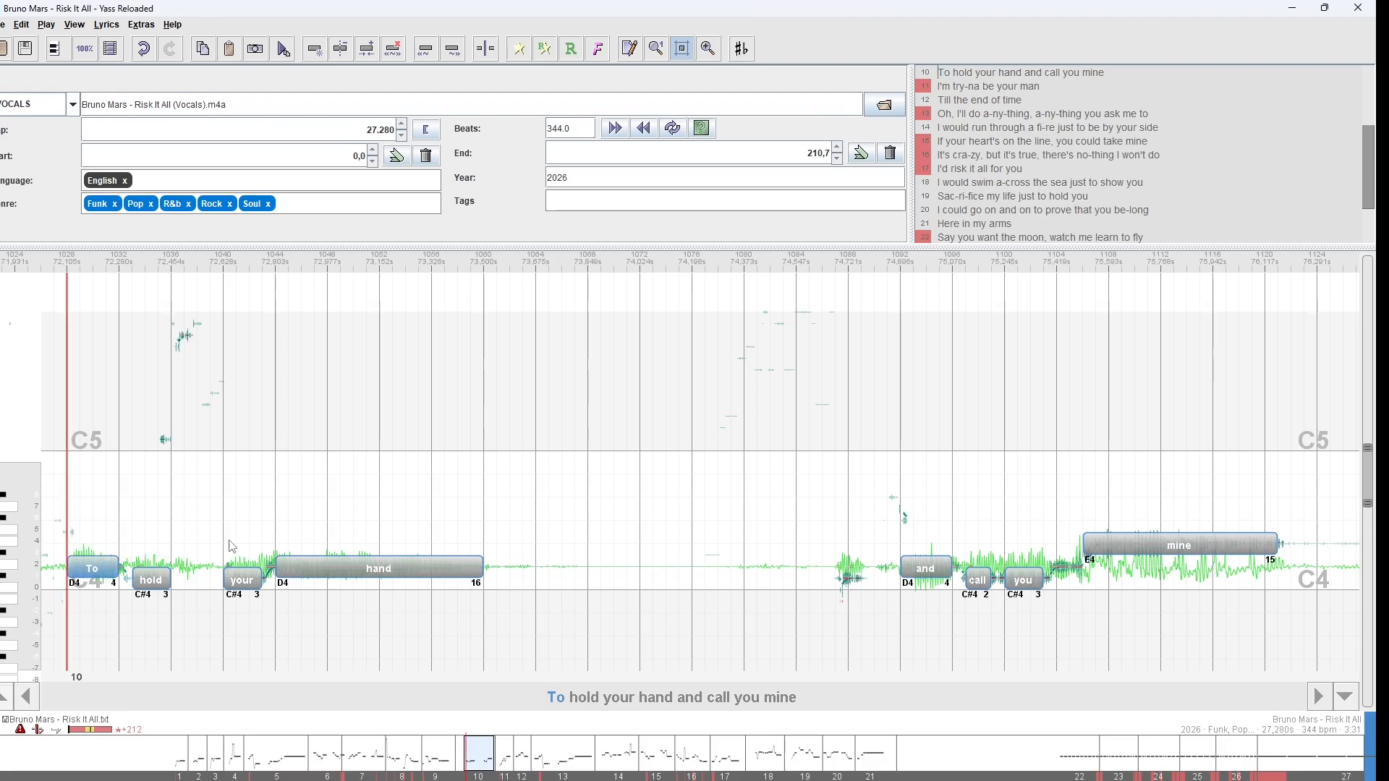
pyautogui.hotkey('ctrl', 'p')
# Find the vocal start ahead of line 22 by playing from beat 3040 and move its first note "Say" there at pitch B4.
pyautogui.click(1080, 755)
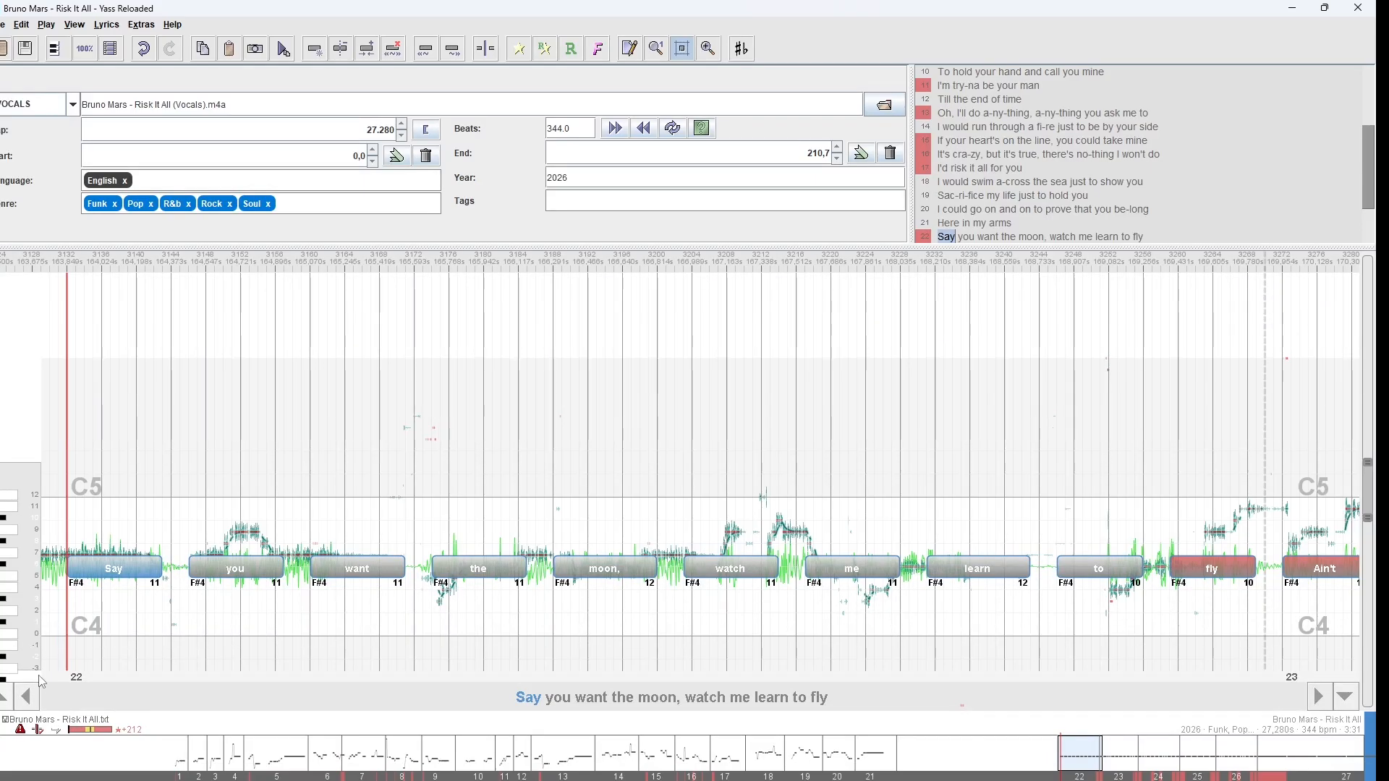
pyautogui.click(29, 697)
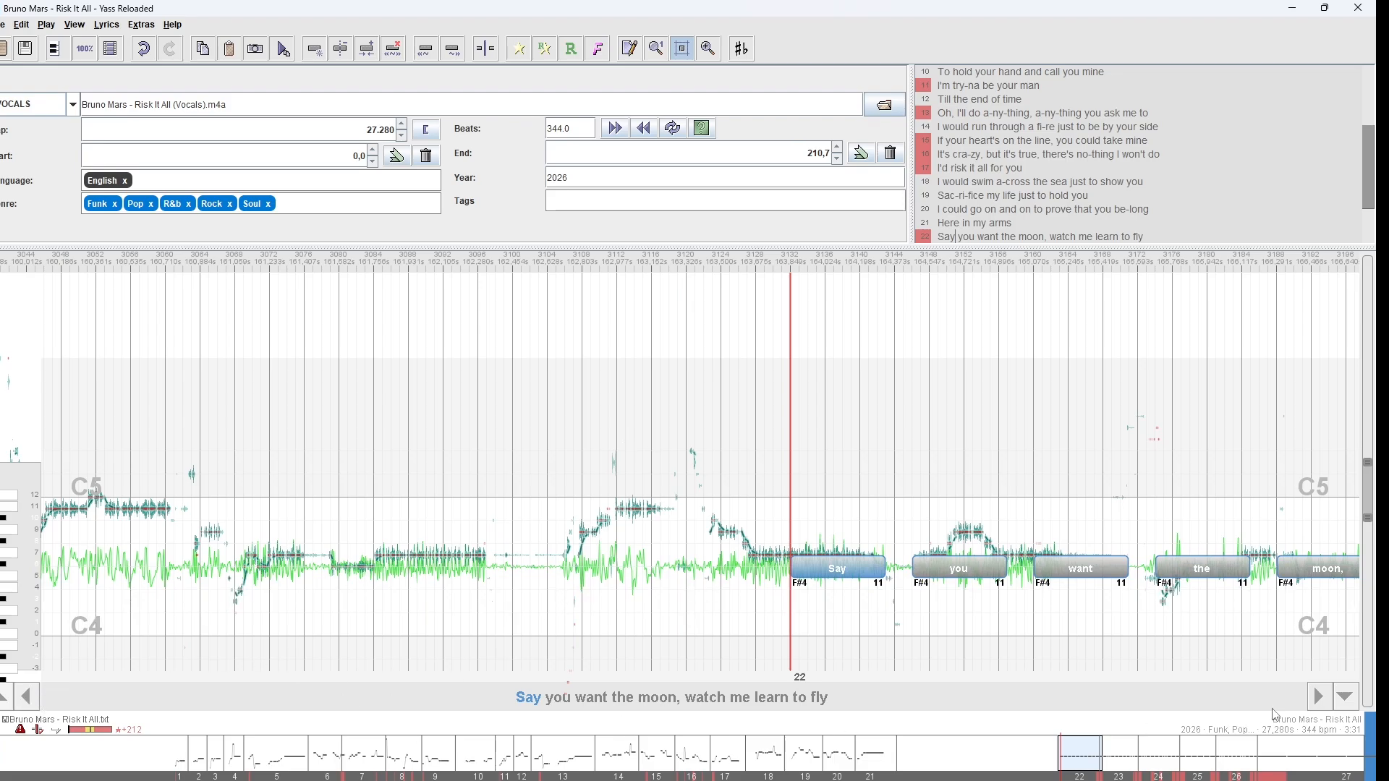
pyautogui.click(1078, 761)
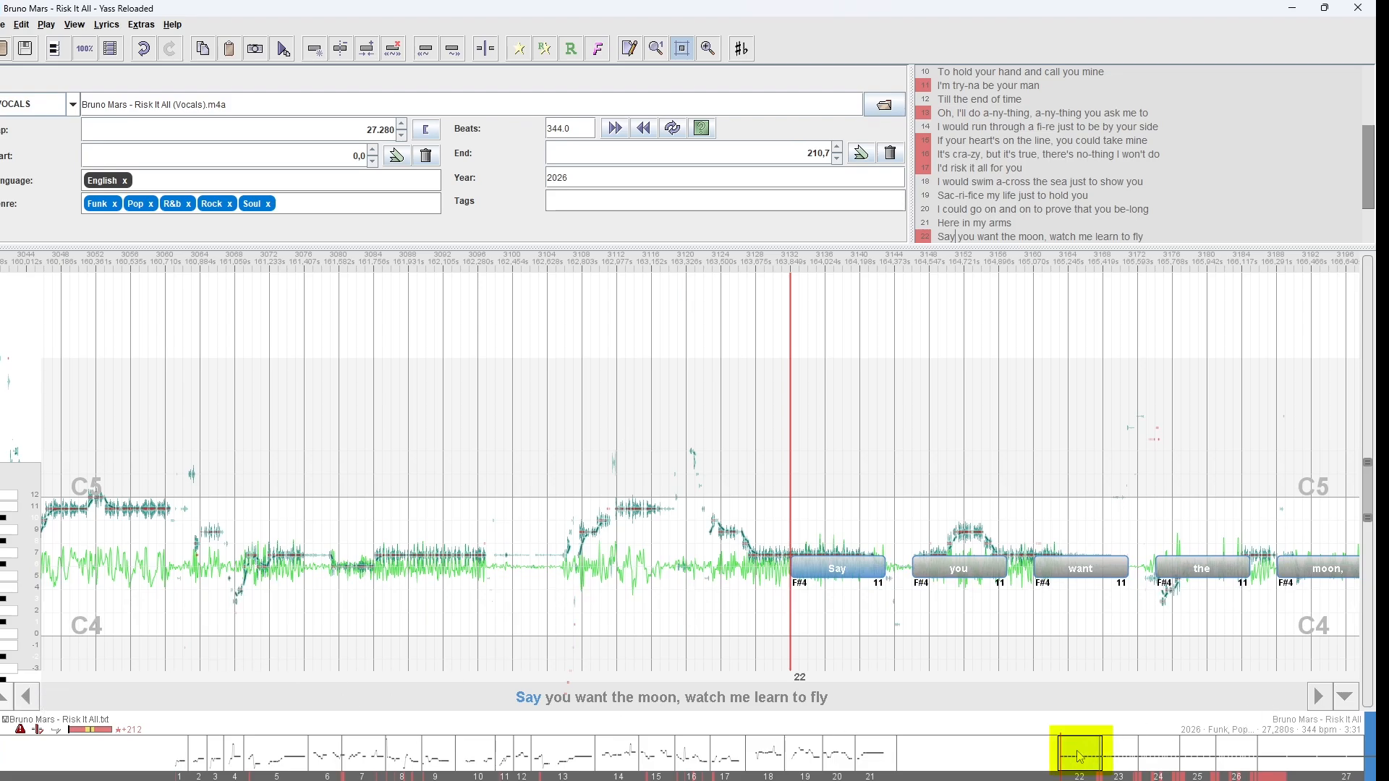
pyautogui.moveTo(1082, 757); pyautogui.dragTo(1053, 753)
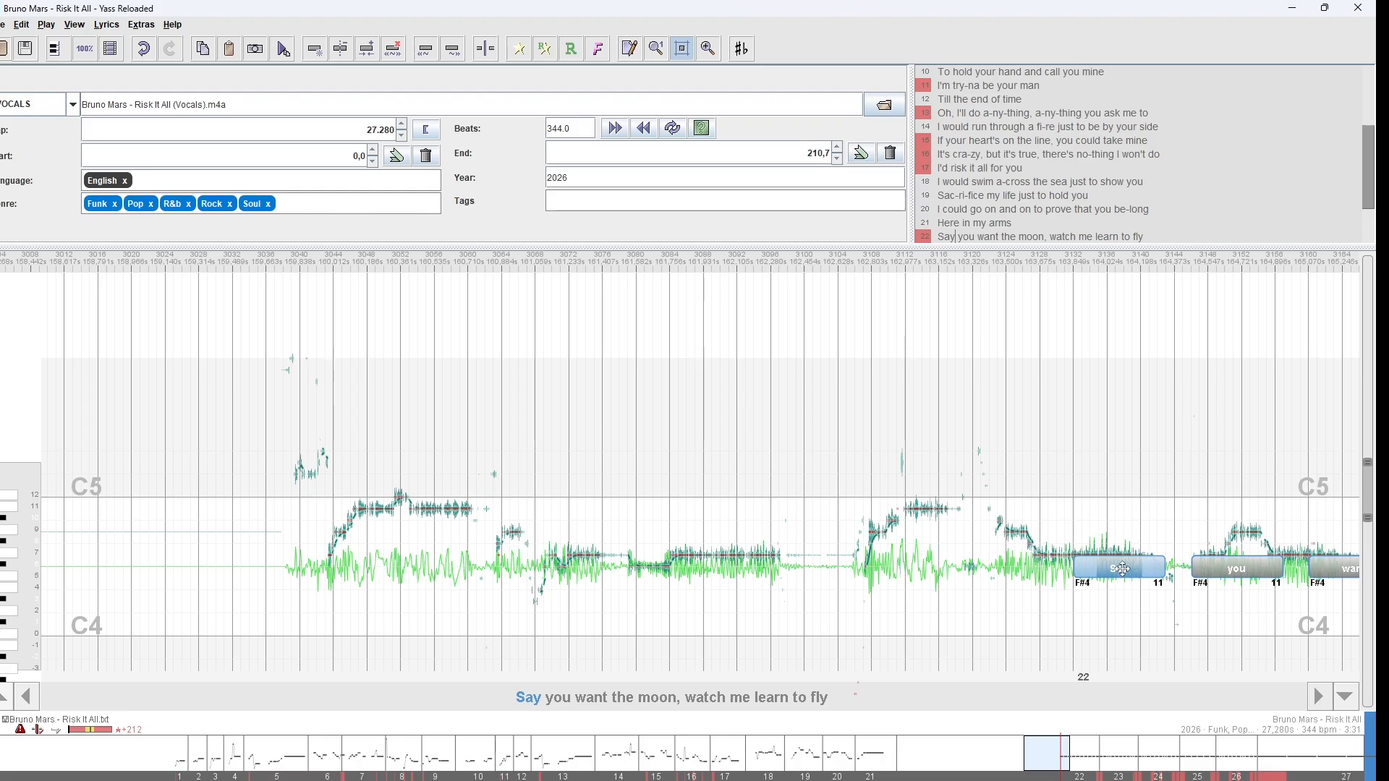
pyautogui.click(299, 264)
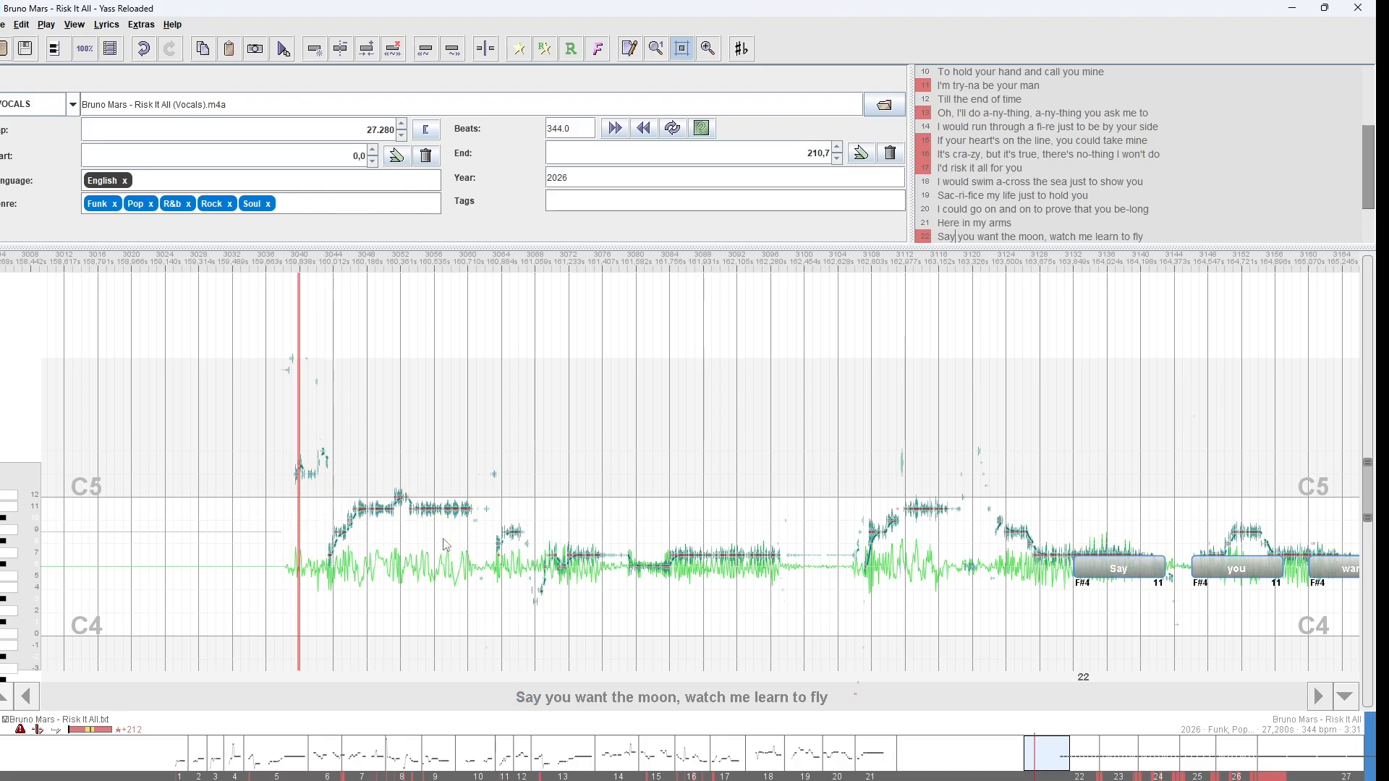
pyautogui.press('space')
pyautogui.click(1120, 571)
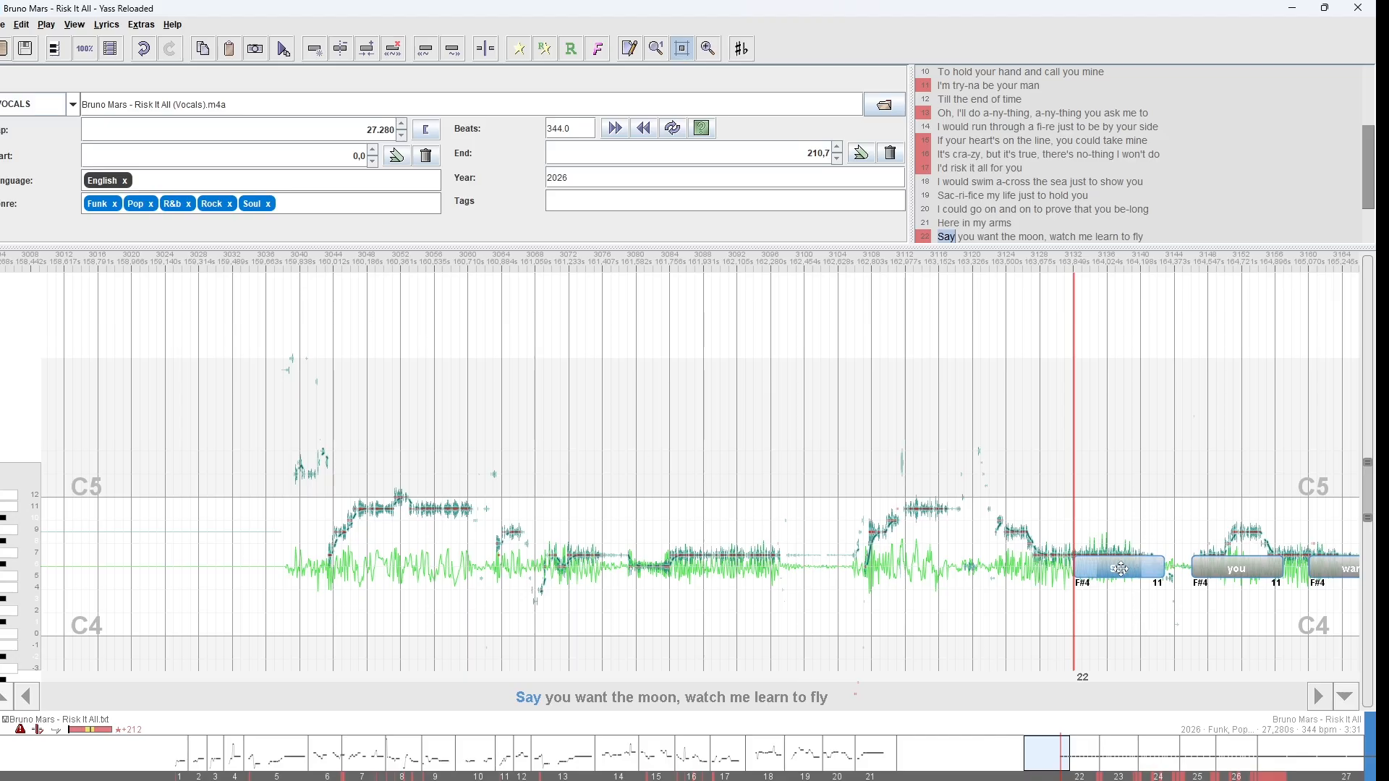
pyautogui.moveTo(1120, 569); pyautogui.dragTo(372, 510)
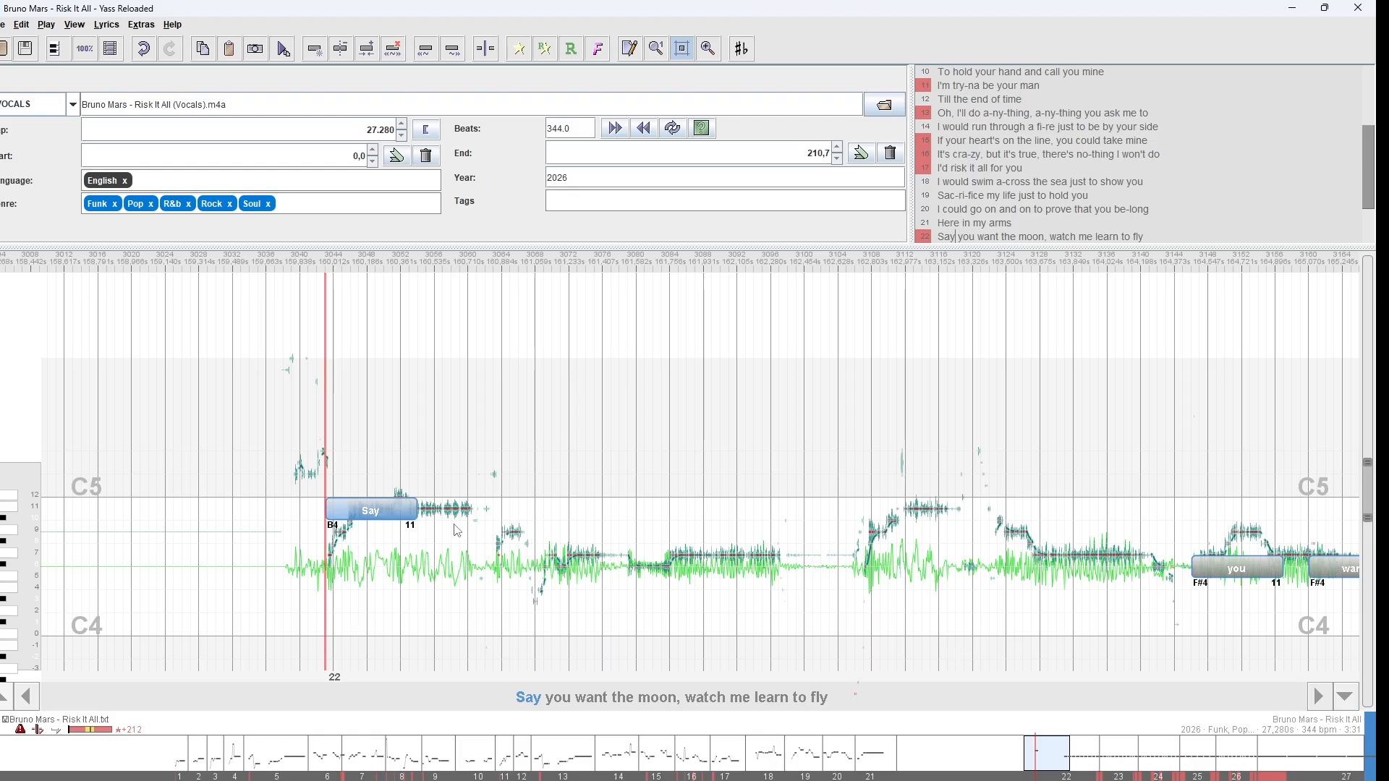
# Record the position and length of the remaining notes from line 22 through the end of the song.
pyautogui.hotkey('ctrl', 'p')
pyautogui.press('Return')
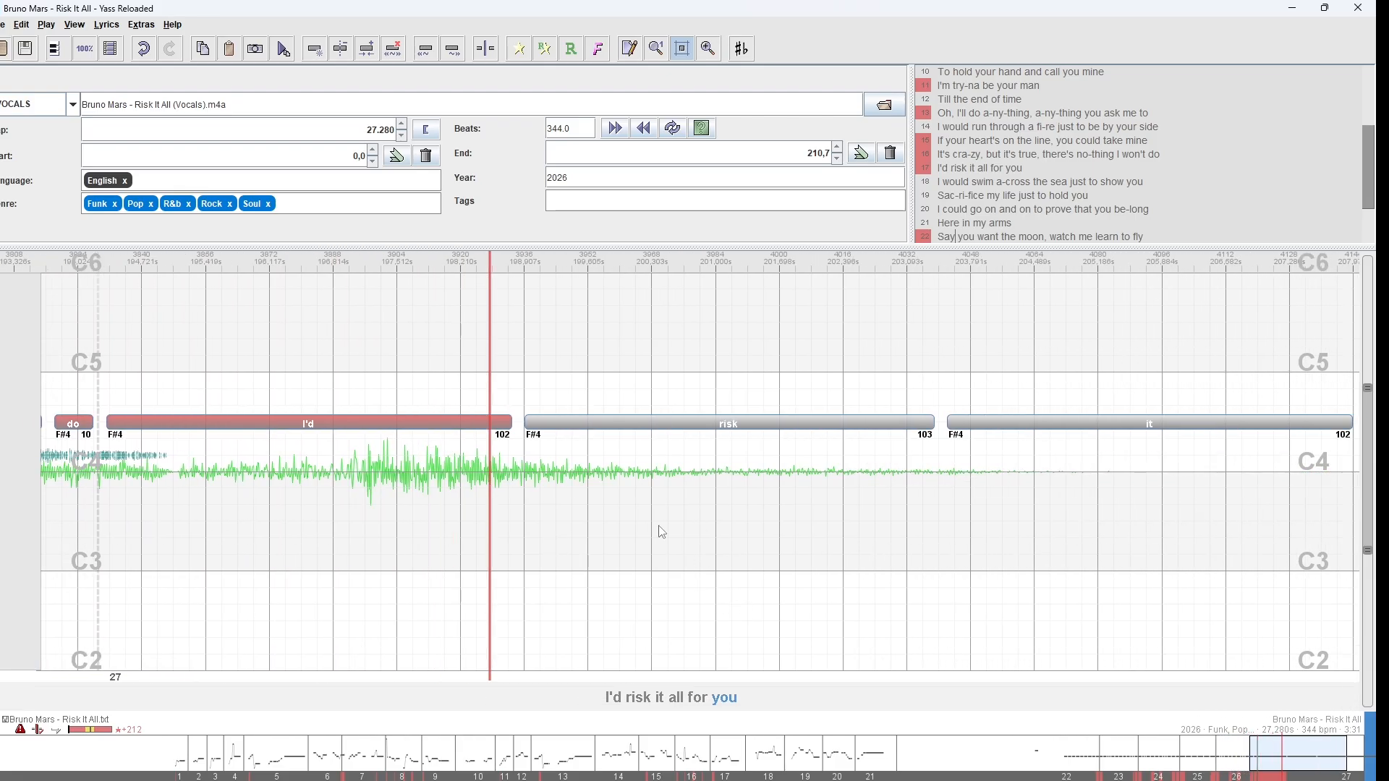
pyautogui.hotkey('ctrl', 'z')
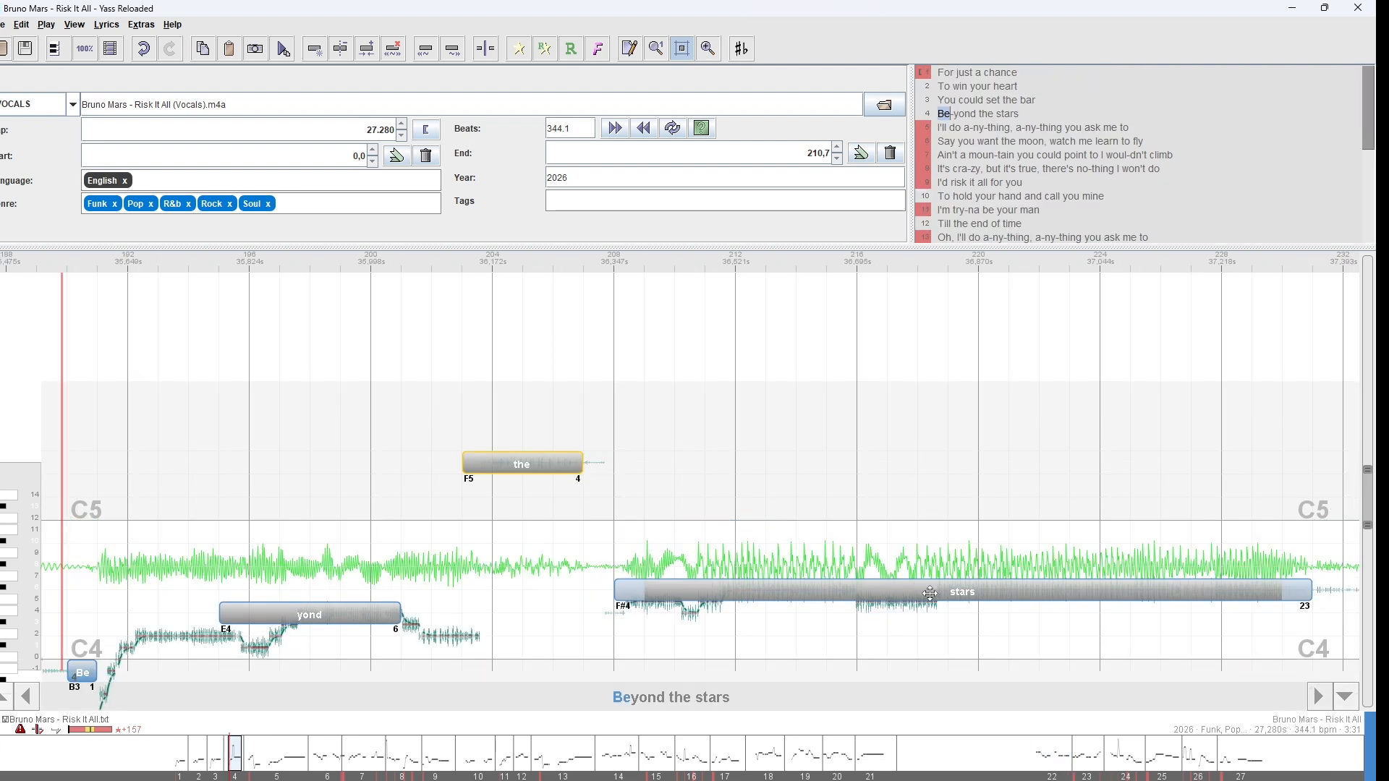
# Play the note "stars" in line 4 and split it into "star" with 7 beats and "~s" with 15 beats.
pyautogui.click(930, 593)
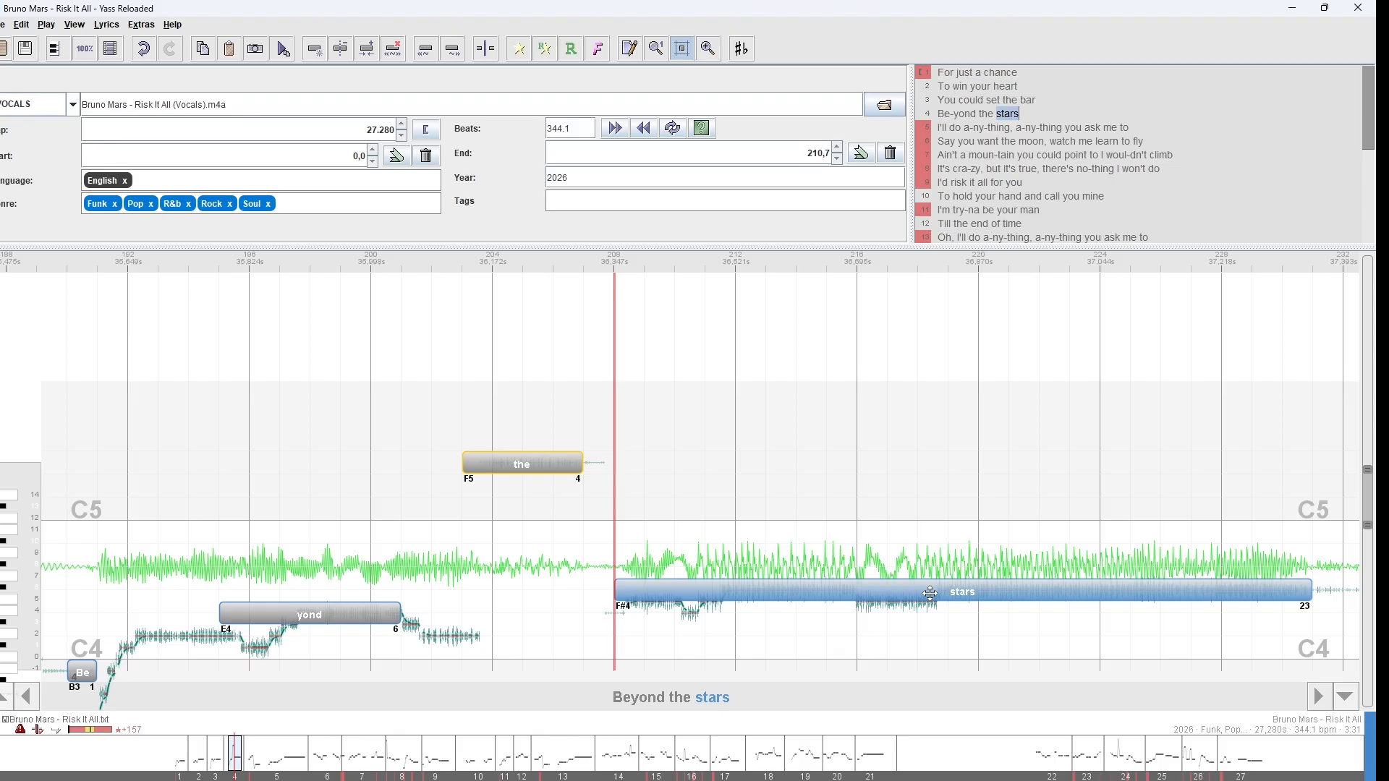
pyautogui.press('space')
pyautogui.press('-')
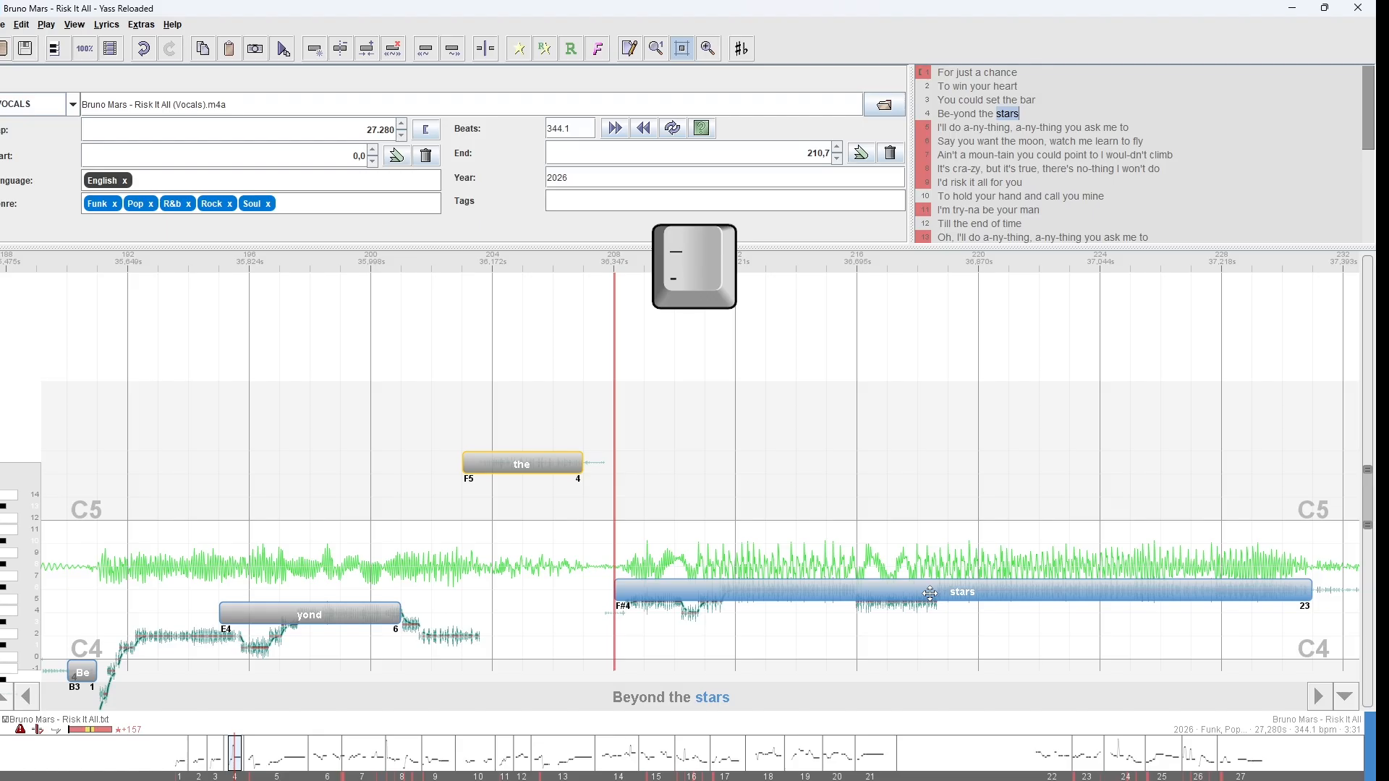
pyautogui.press('-')
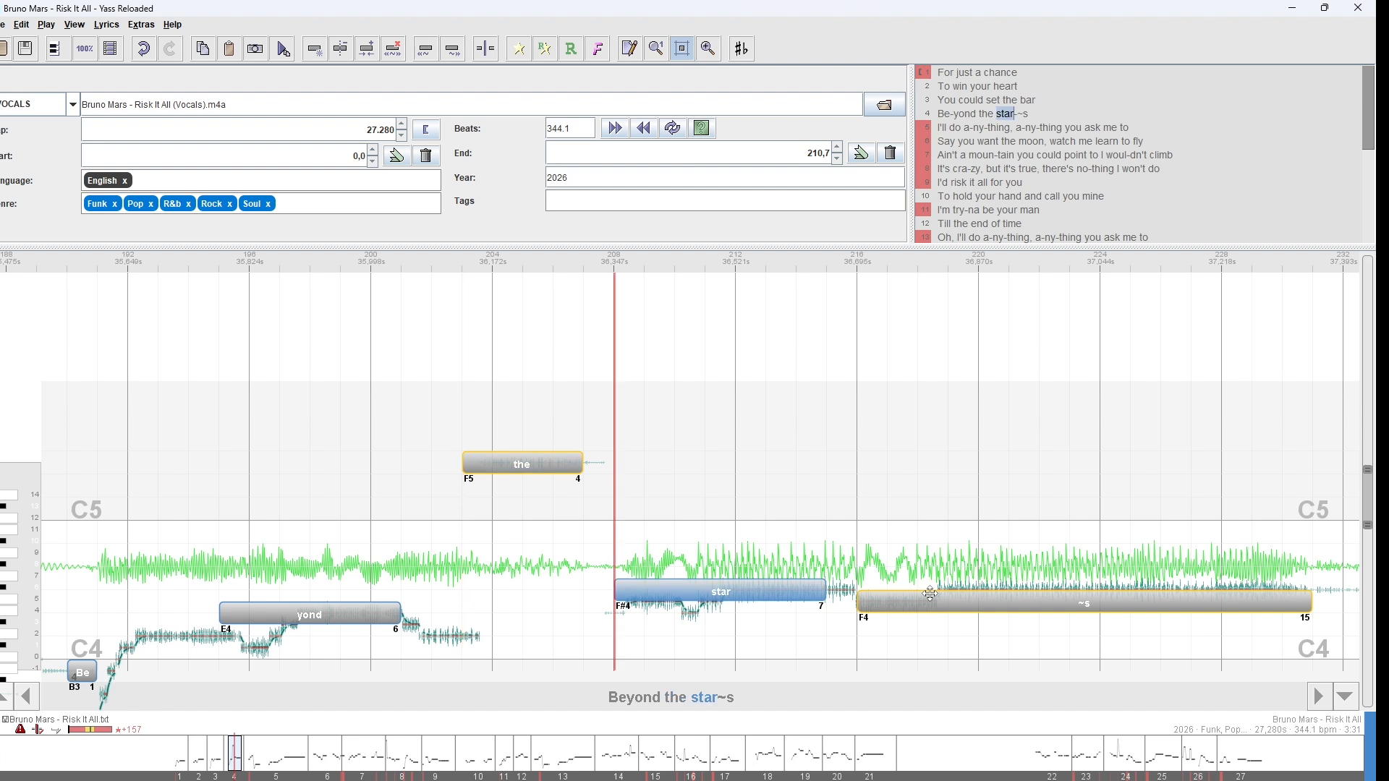
# Play back the notes "star" and "~s" one after the other to check their pitch.
pyautogui.click(930, 594)
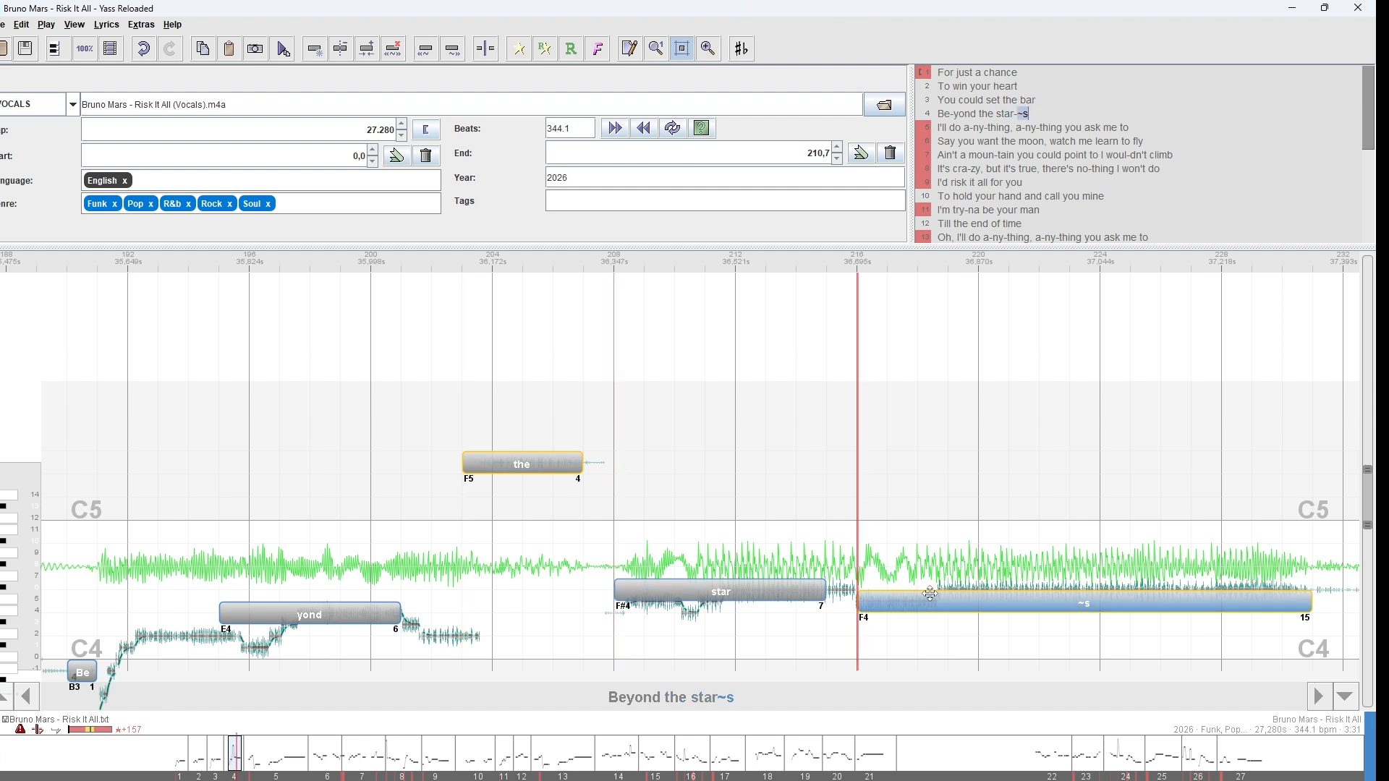
pyautogui.press('Left')
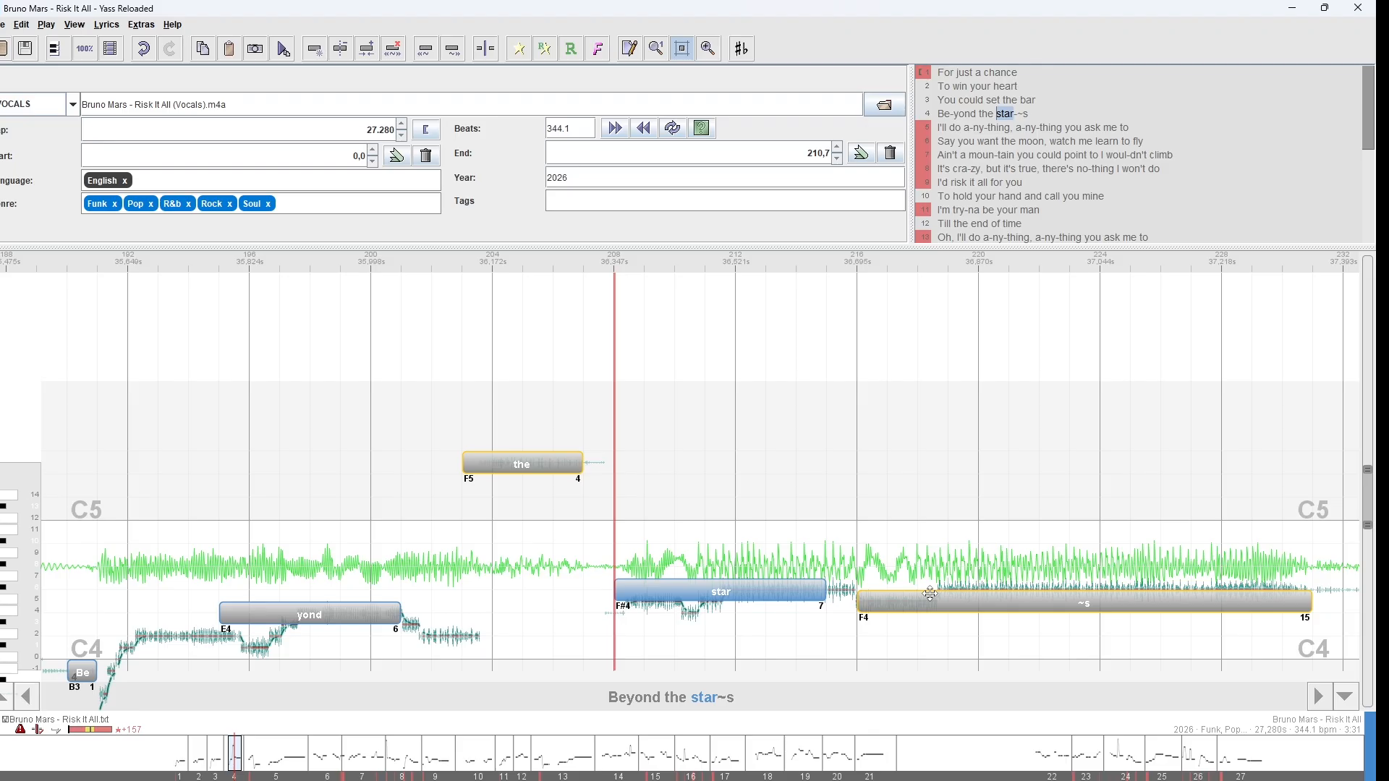
pyautogui.press('space')
pyautogui.press('space')
pyautogui.press('Right')
pyautogui.press('space')
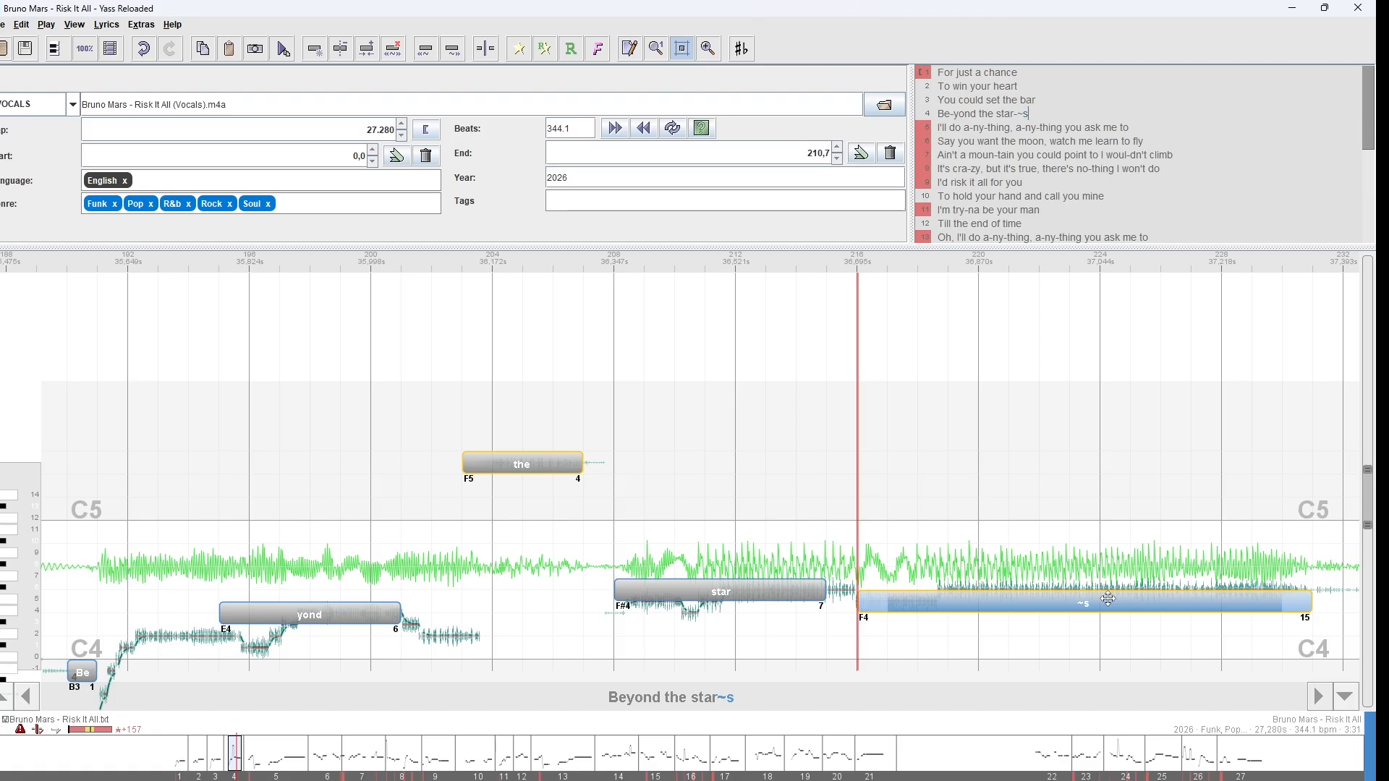
# Split the note "~s" into "~" and "~s" with 7 beats each and raise both to F#4.
pyautogui.press('-')
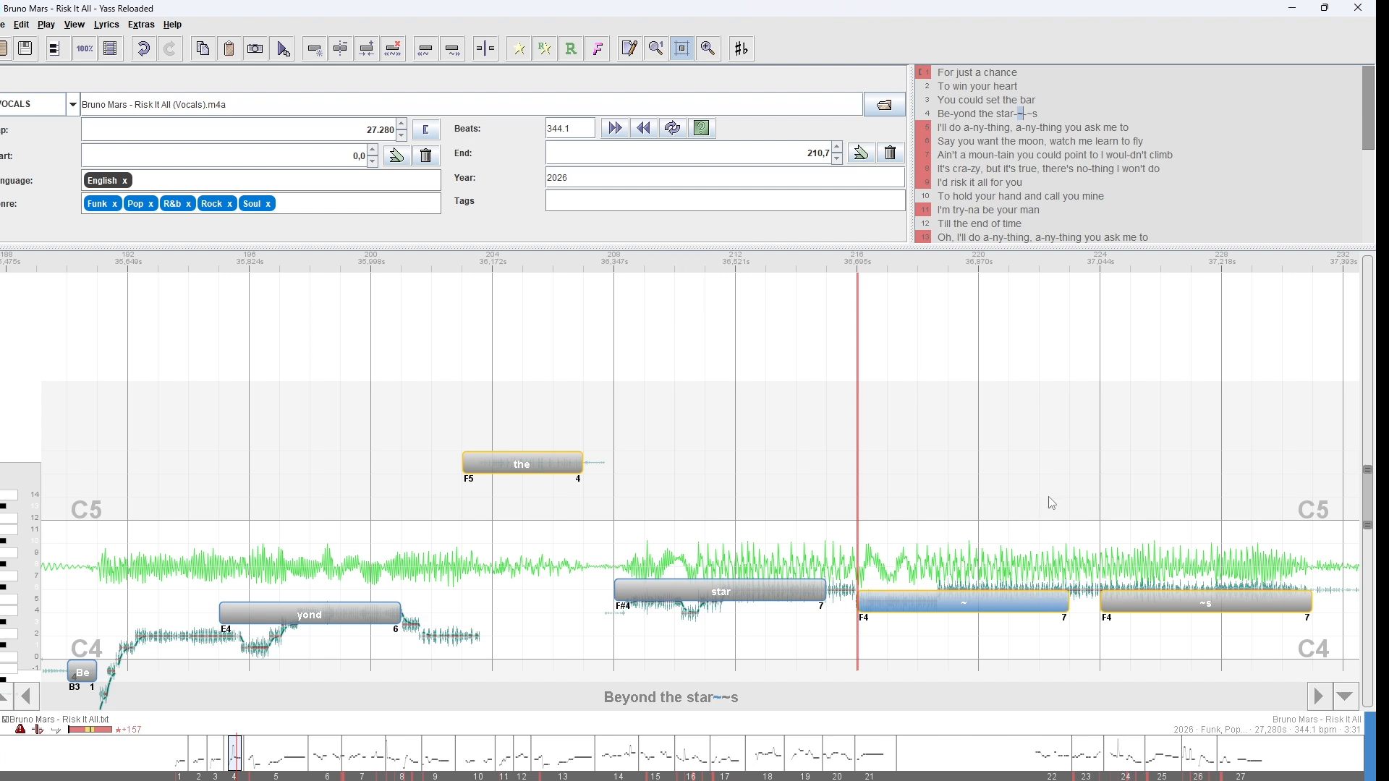
pyautogui.moveTo(831, 470); pyautogui.dragTo(1331, 647)
pyautogui.press('m')
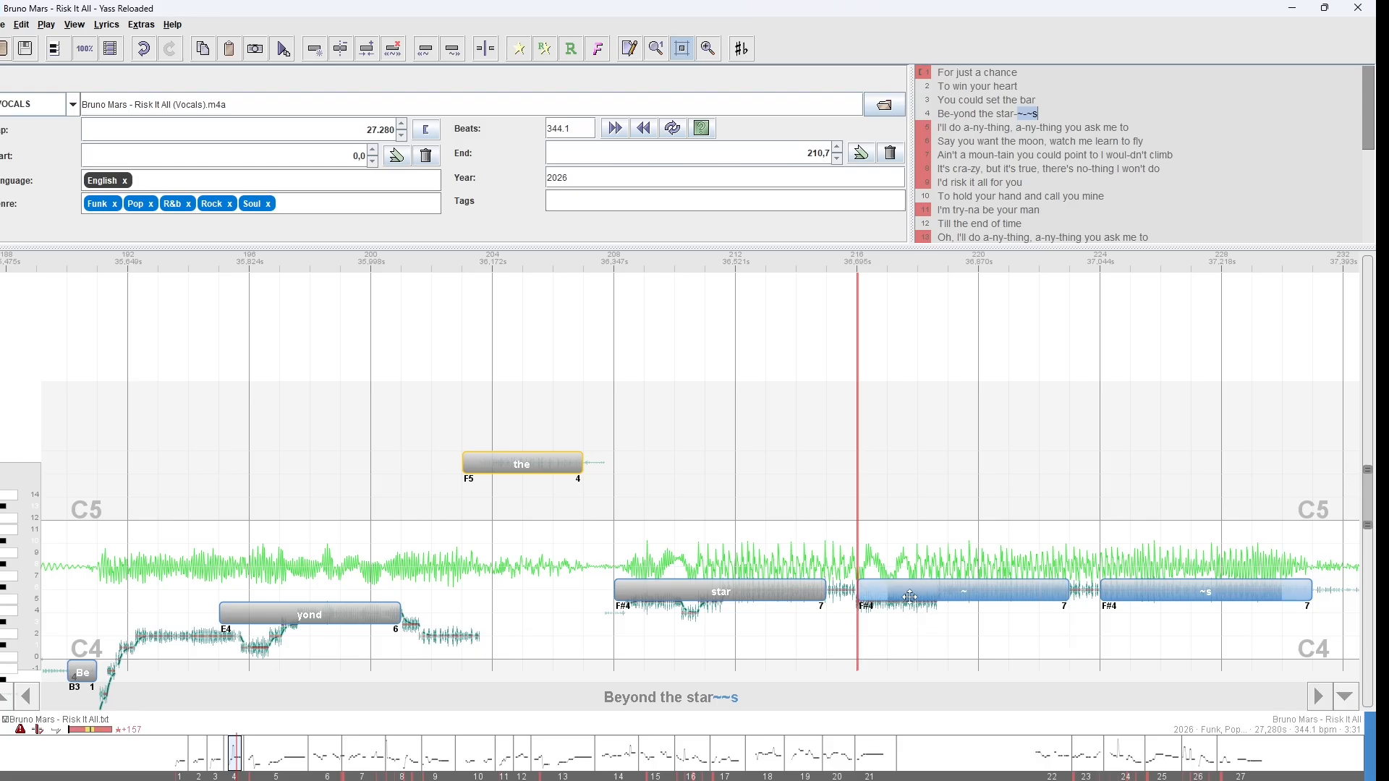
pyautogui.hotkey('ctrl', 'z')
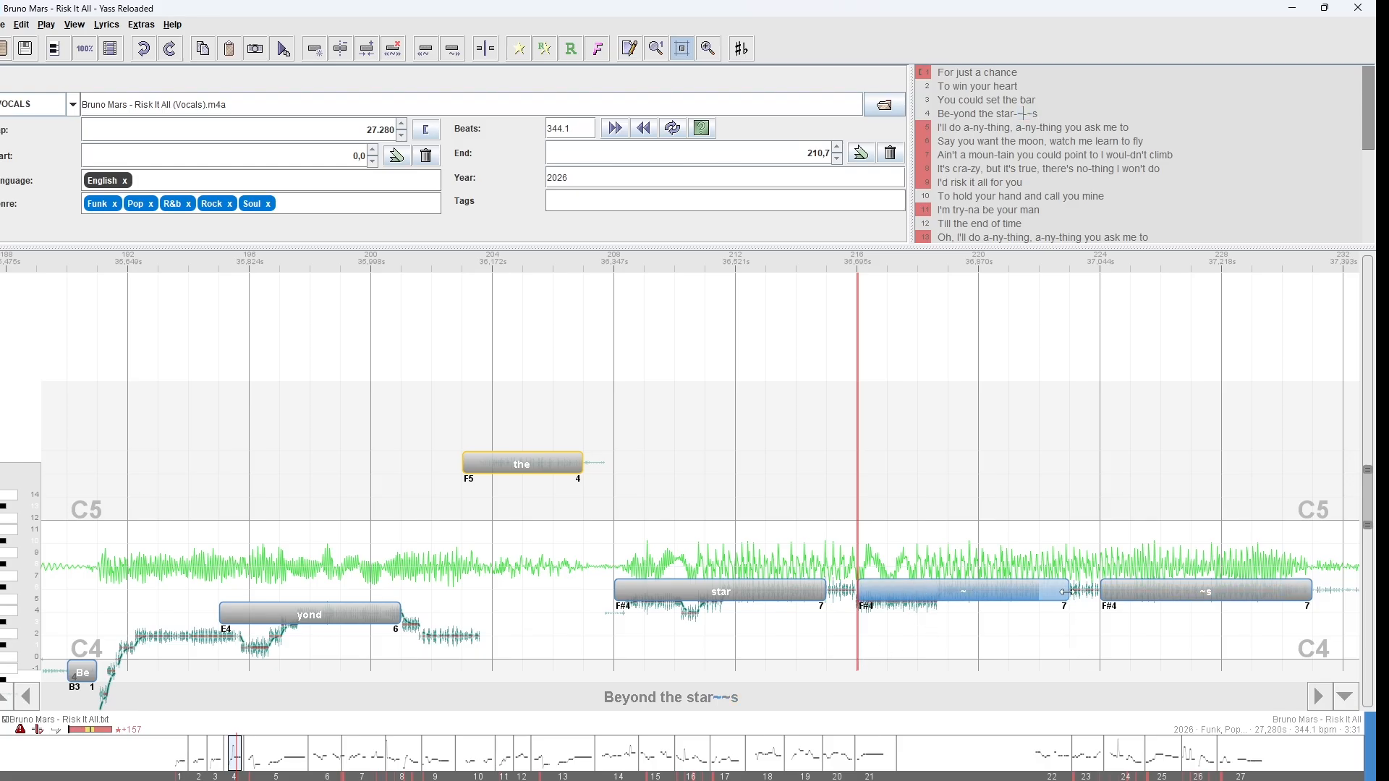
# Shorten the middle note "~" to 3 beats at F4 and extend the start of "~s" earlier to make it 11 beats long.
pyautogui.moveTo(1032, 591); pyautogui.dragTo(929, 591)
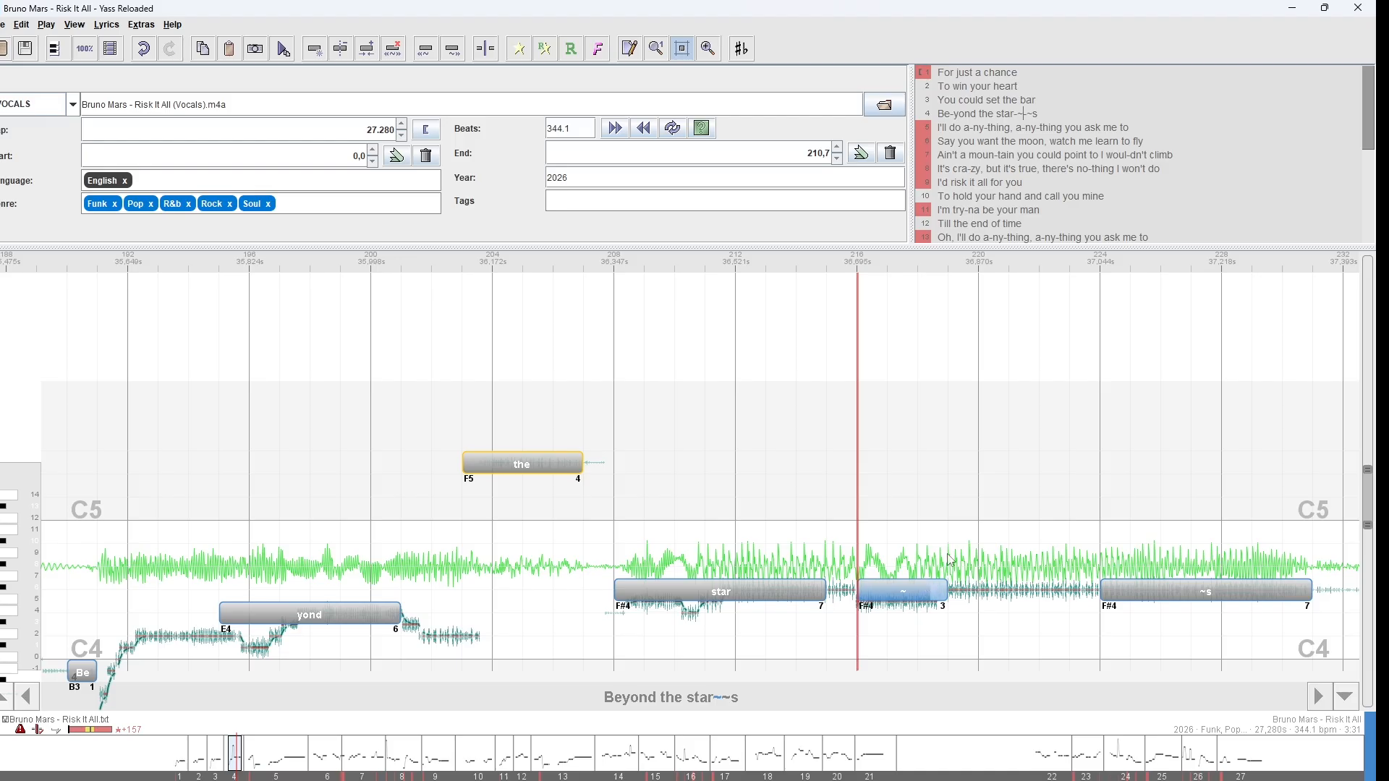
pyautogui.press('m')
pyautogui.press('m')
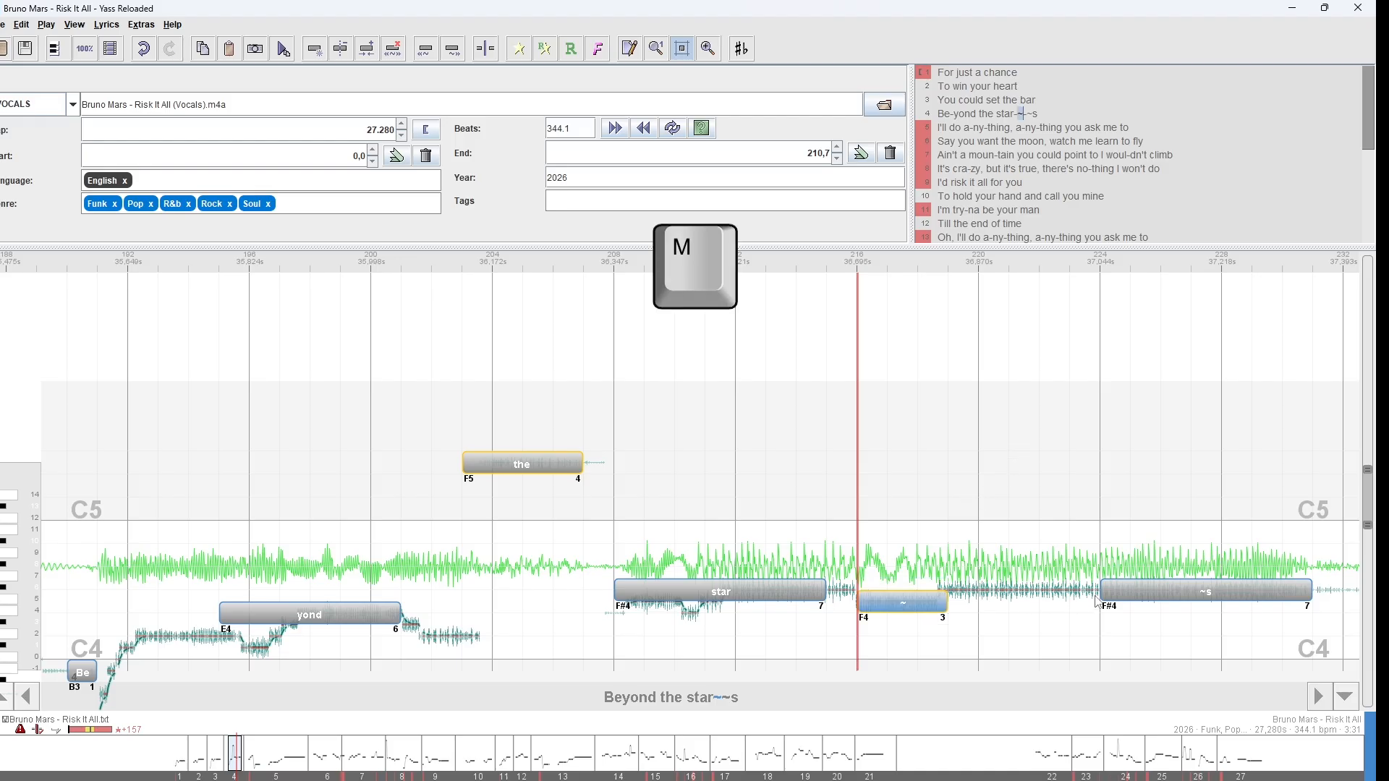
pyautogui.click(1181, 592)
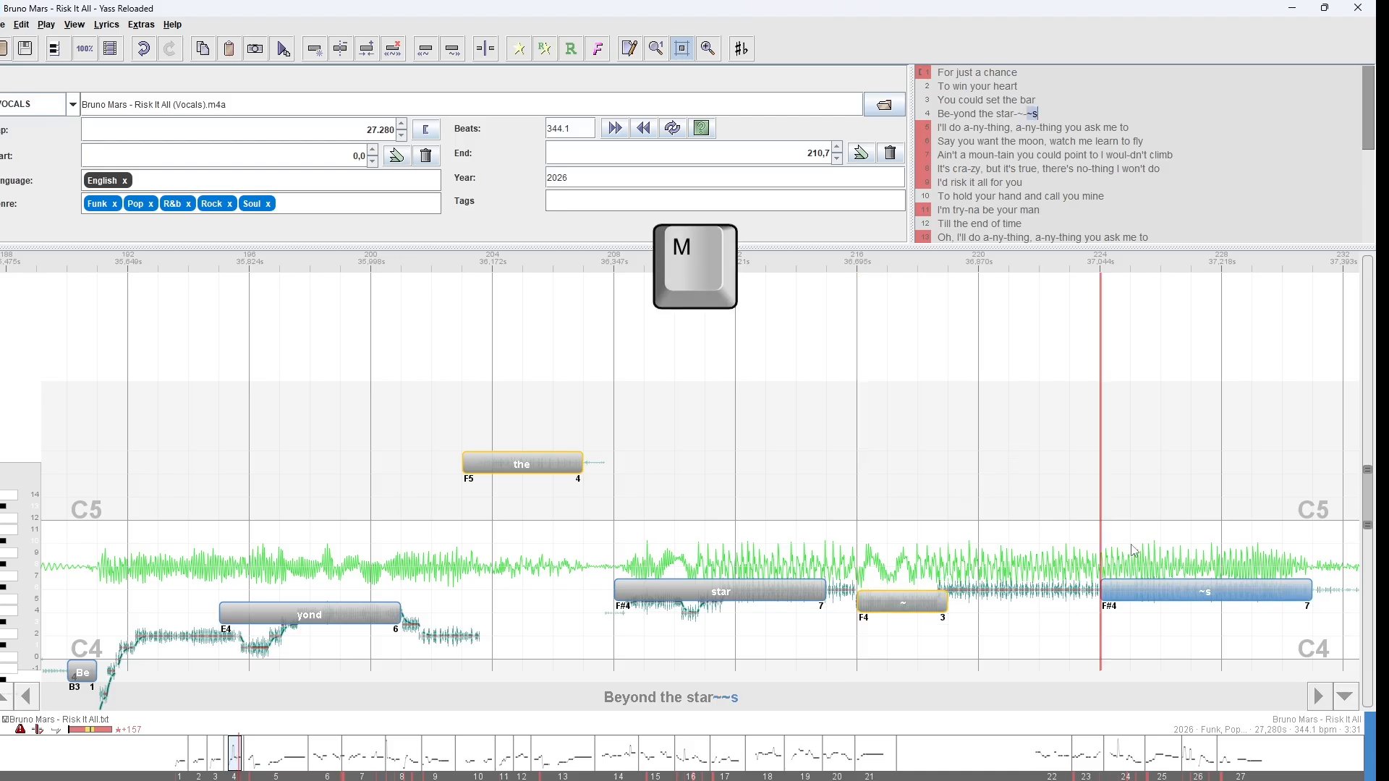
pyautogui.press('m')
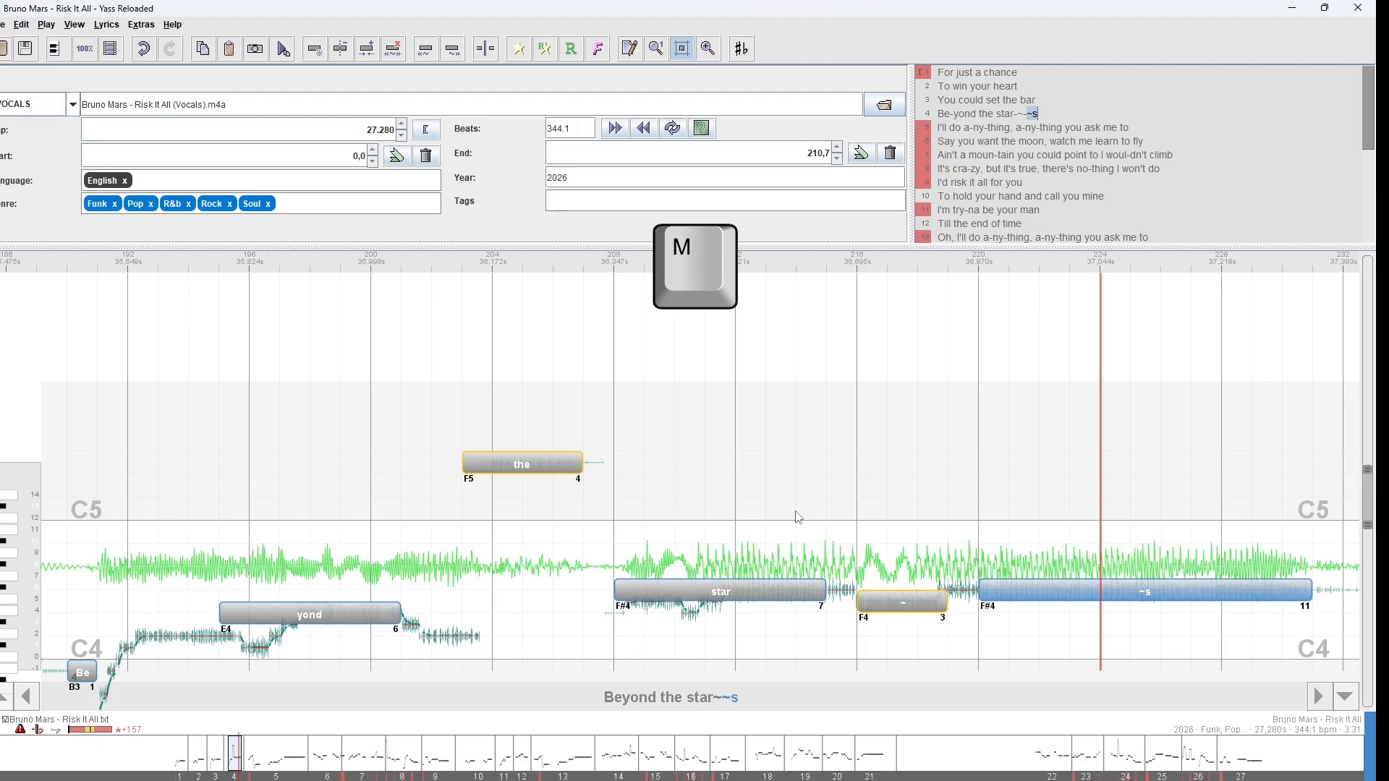
# Play back line 4 from "star" and check the audio at the notes "the" and "Be".
pyautogui.press('Left')
pyautogui.press('Left')
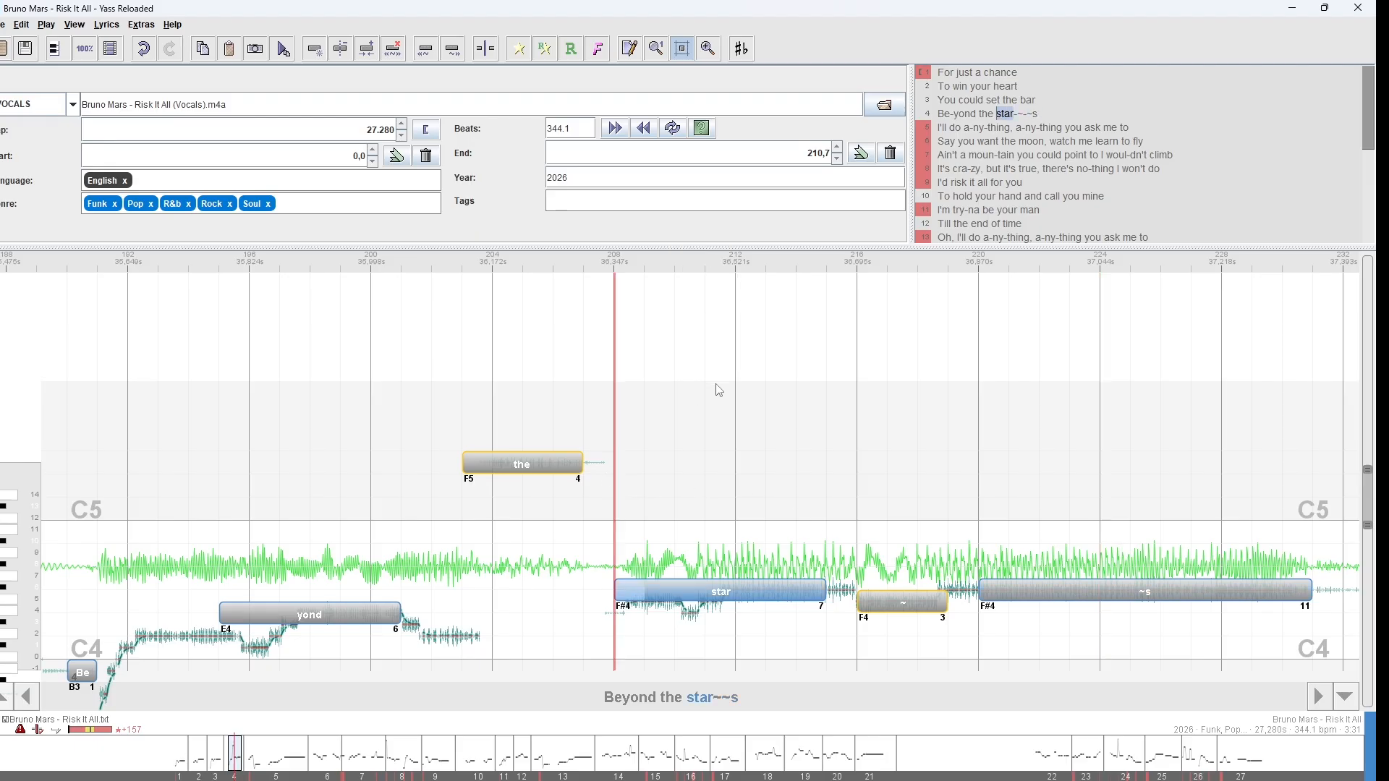
pyautogui.press('p')
pyautogui.click(489, 465)
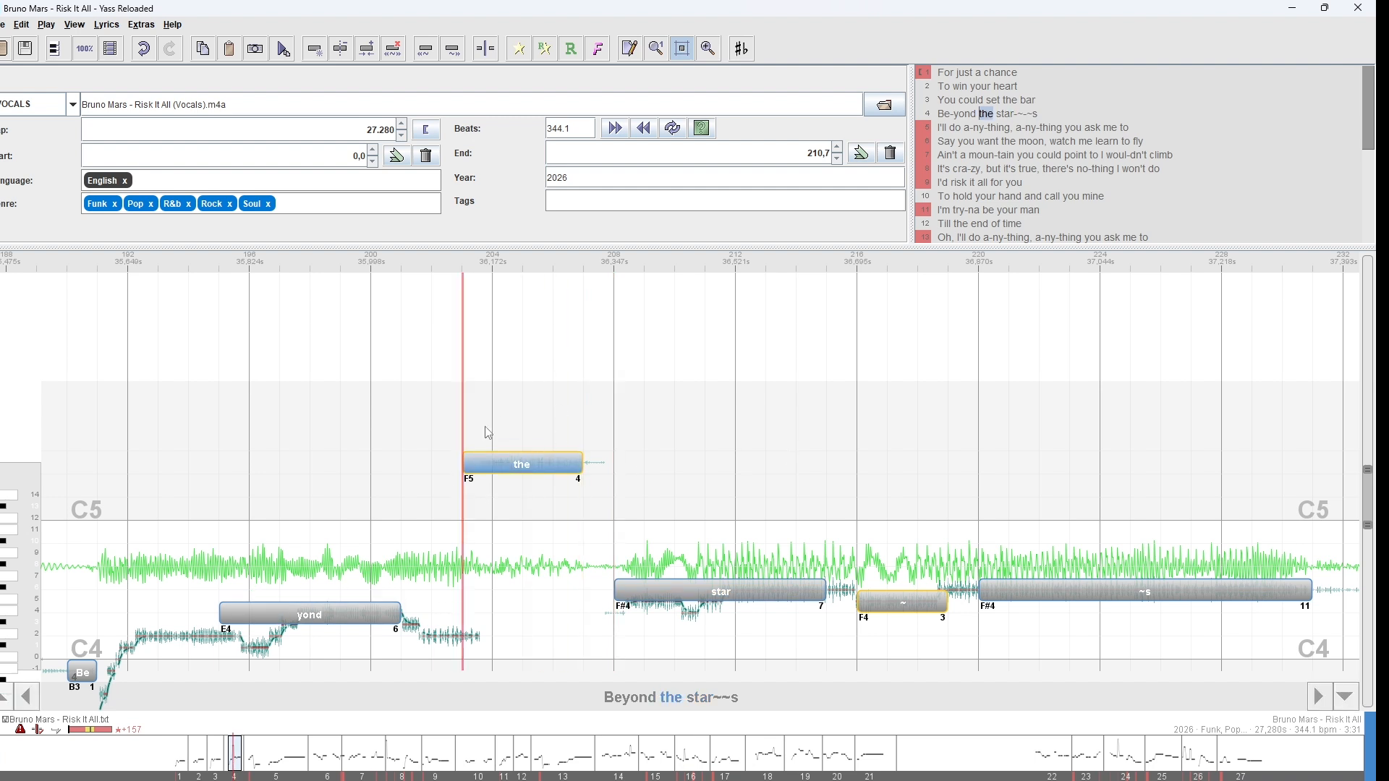
pyautogui.click(86, 272)
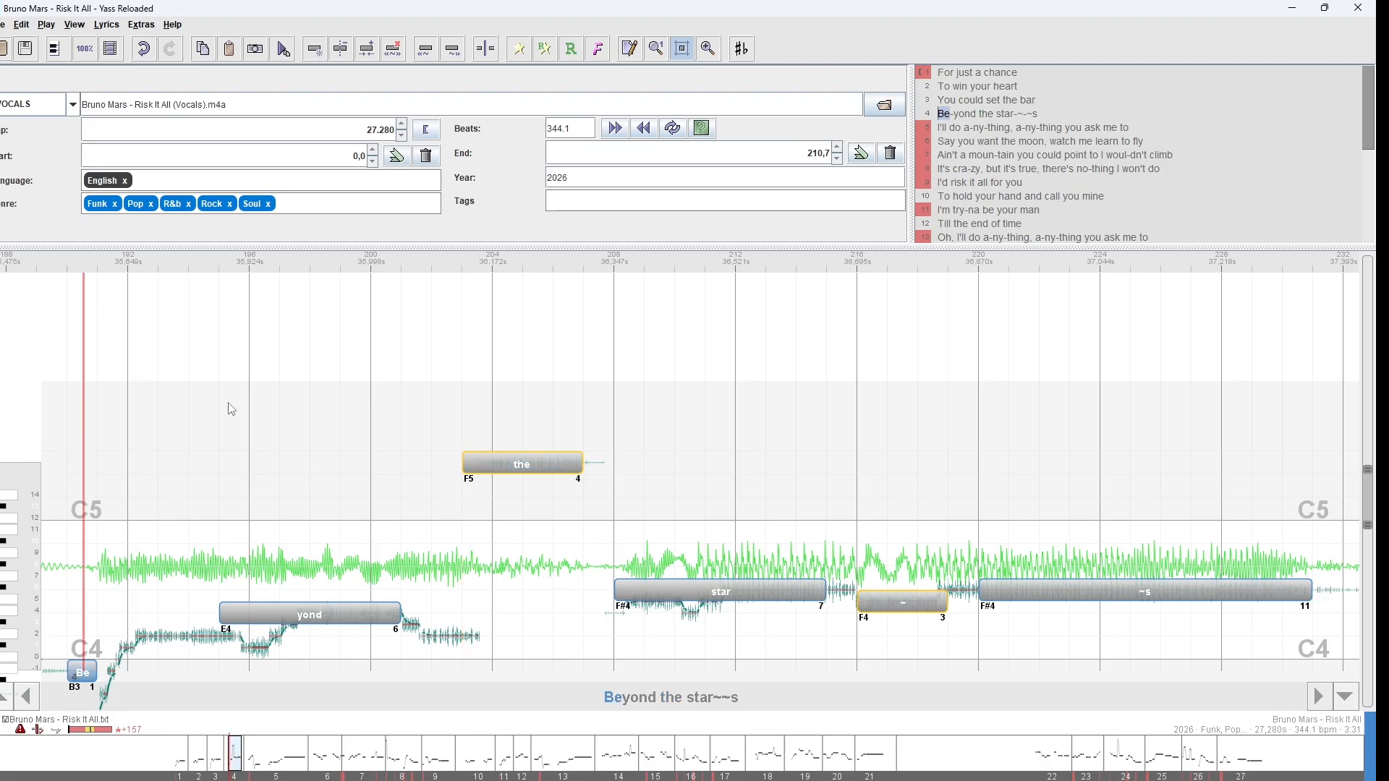
# Move the note "Be" to beat 192 at D4 and trim the start of "yond" so it lasts 4 beats.
pyautogui.moveTo(80, 677); pyautogui.dragTo(112, 663)
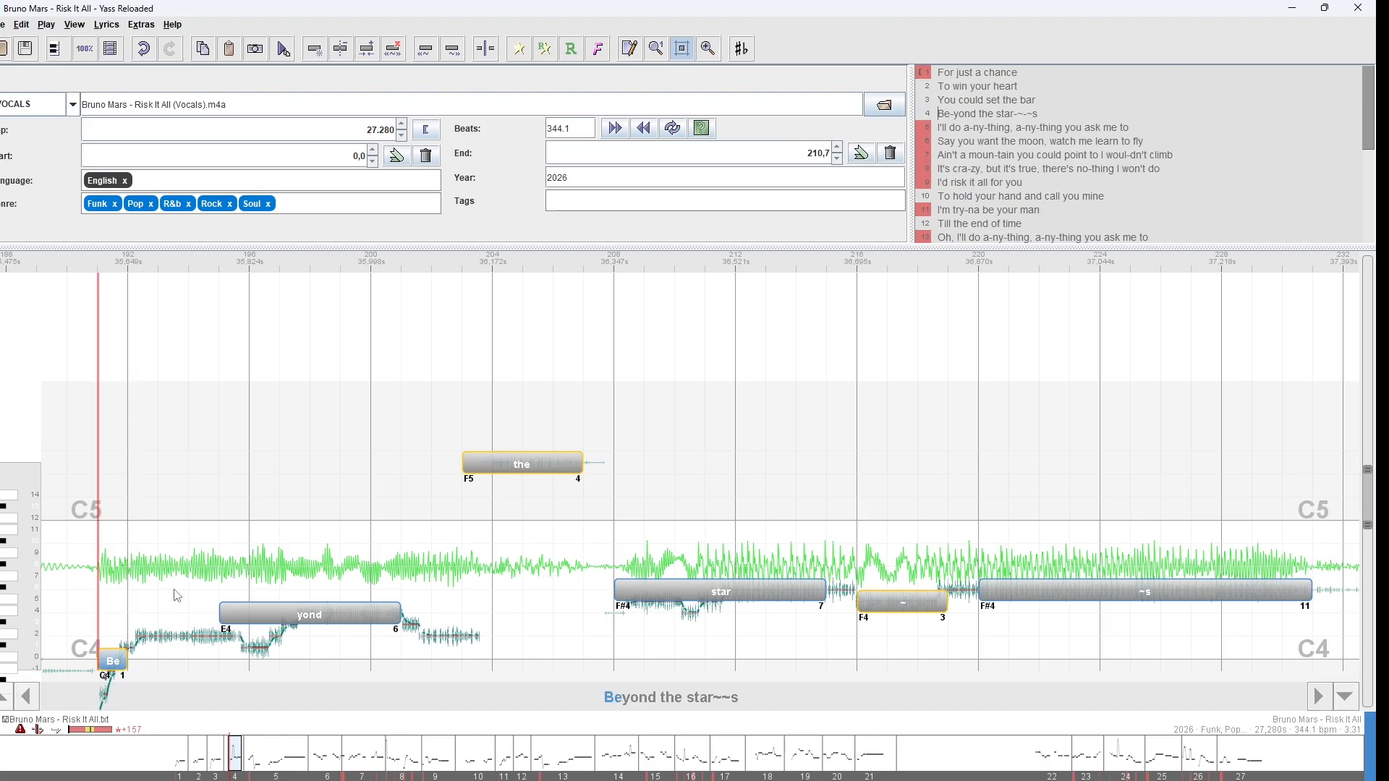
pyautogui.moveTo(116, 660); pyautogui.dragTo(149, 636)
pyautogui.click(380, 613)
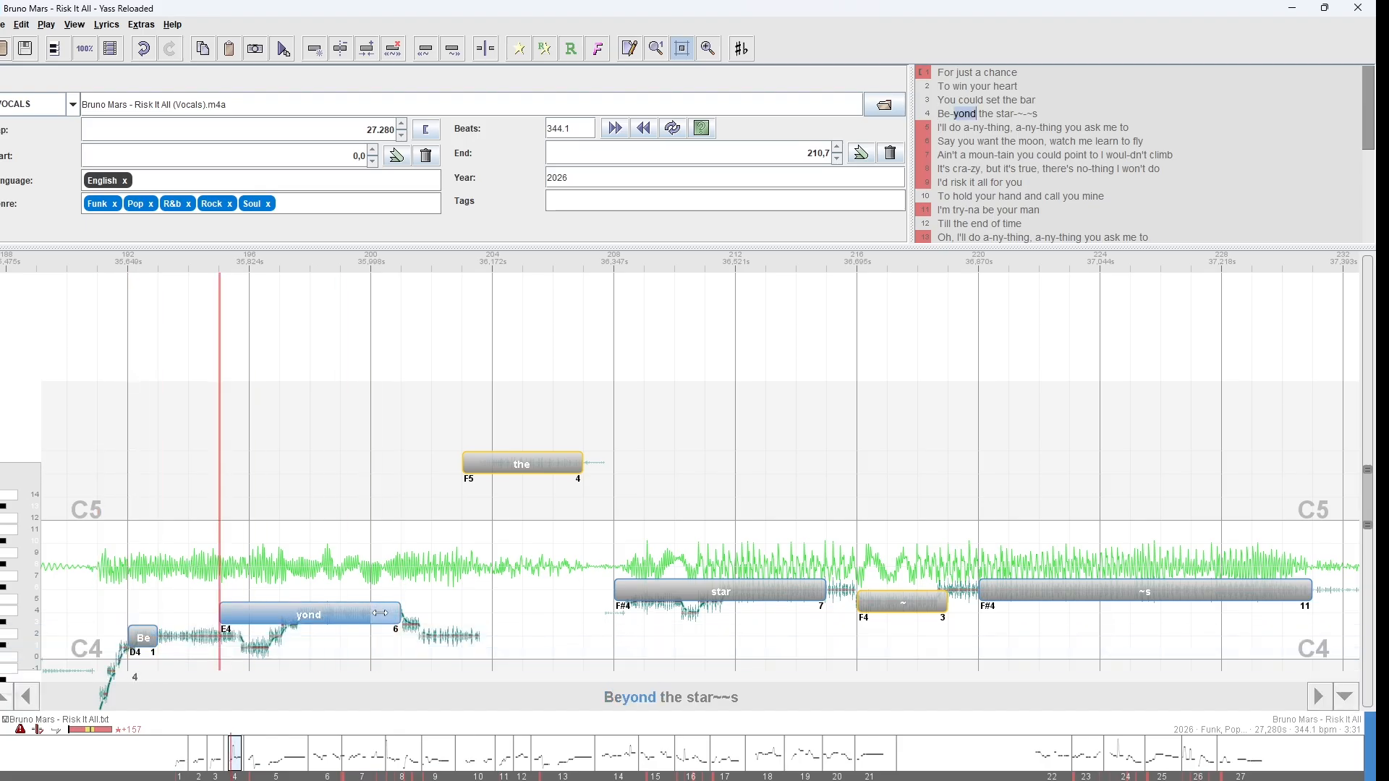
pyautogui.moveTo(230, 613); pyautogui.dragTo(272, 612)
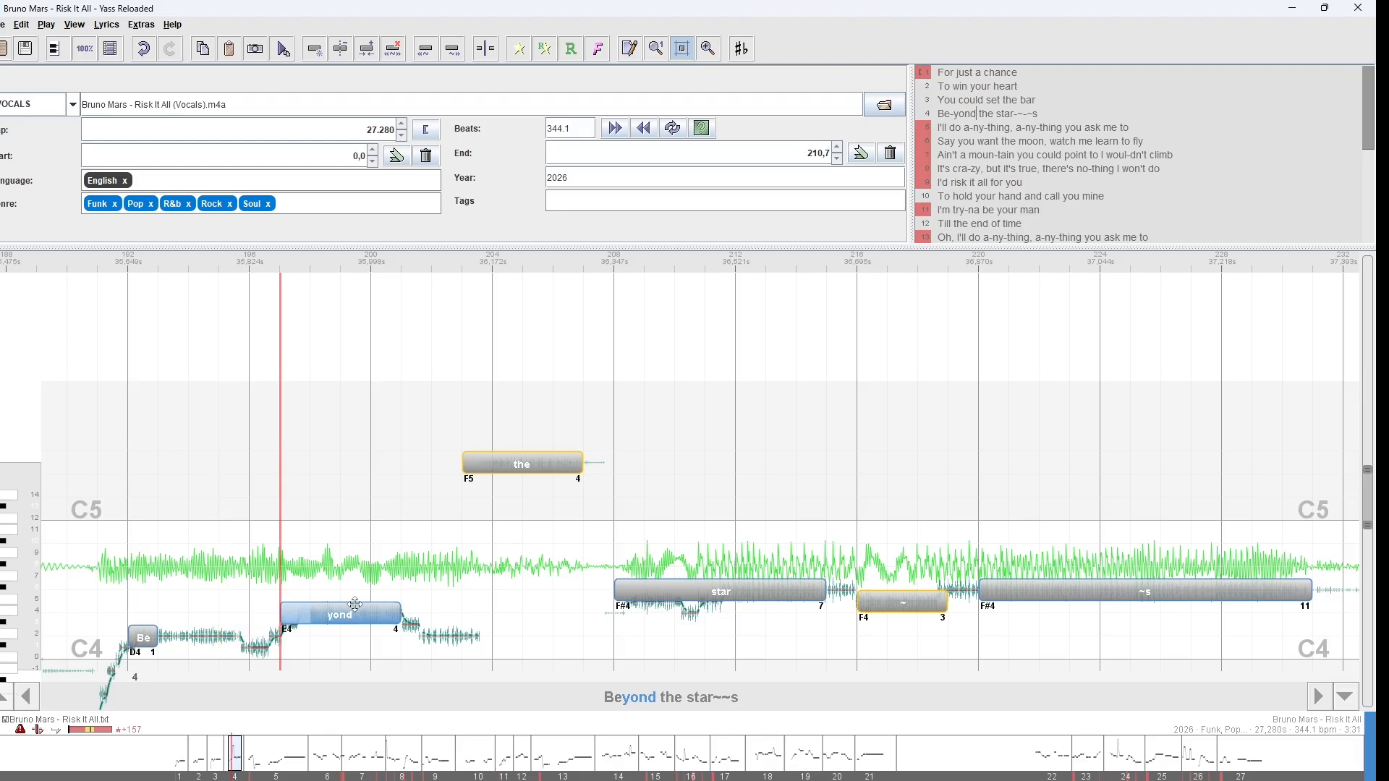
# Move the note "the" down to D4 right after "yond", shorten it to 3 beats and select the notes of "Beyond the".
pyautogui.moveTo(536, 463); pyautogui.dragTo(502, 636)
pyautogui.moveTo(545, 591); pyautogui.dragTo(507, 592)
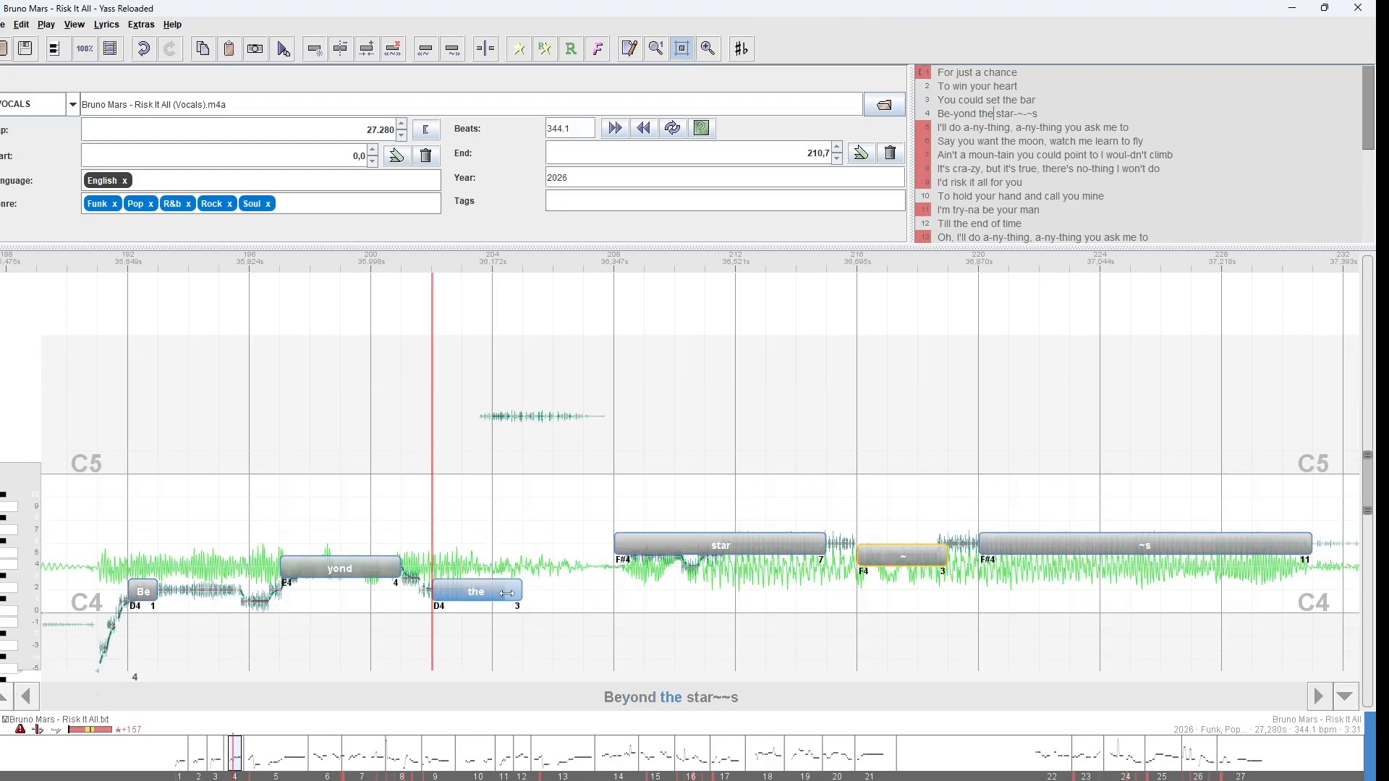
pyautogui.moveTo(557, 645); pyautogui.dragTo(132, 522)
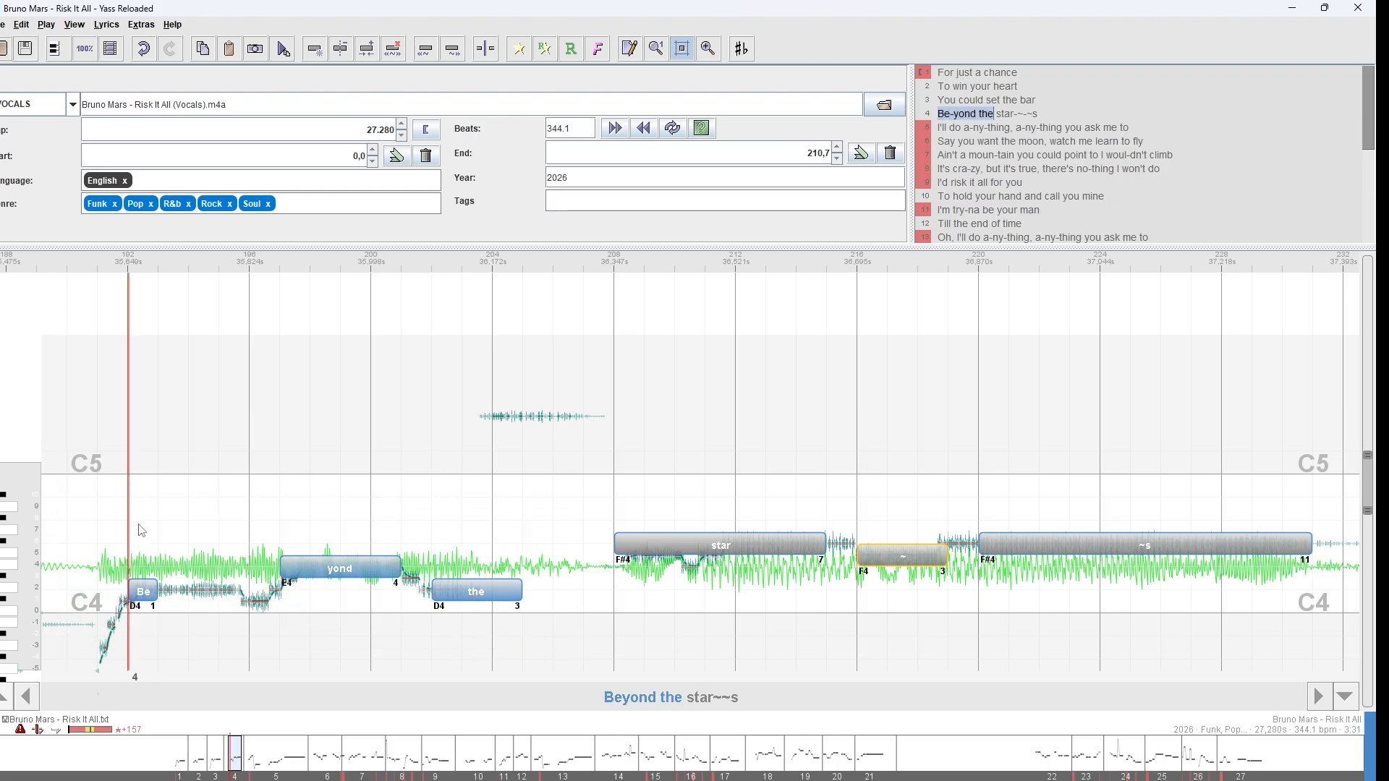
# Fit the selected notes of "Beyond the" to the vocal audio and play back the start of line 4.
pyautogui.press('m')
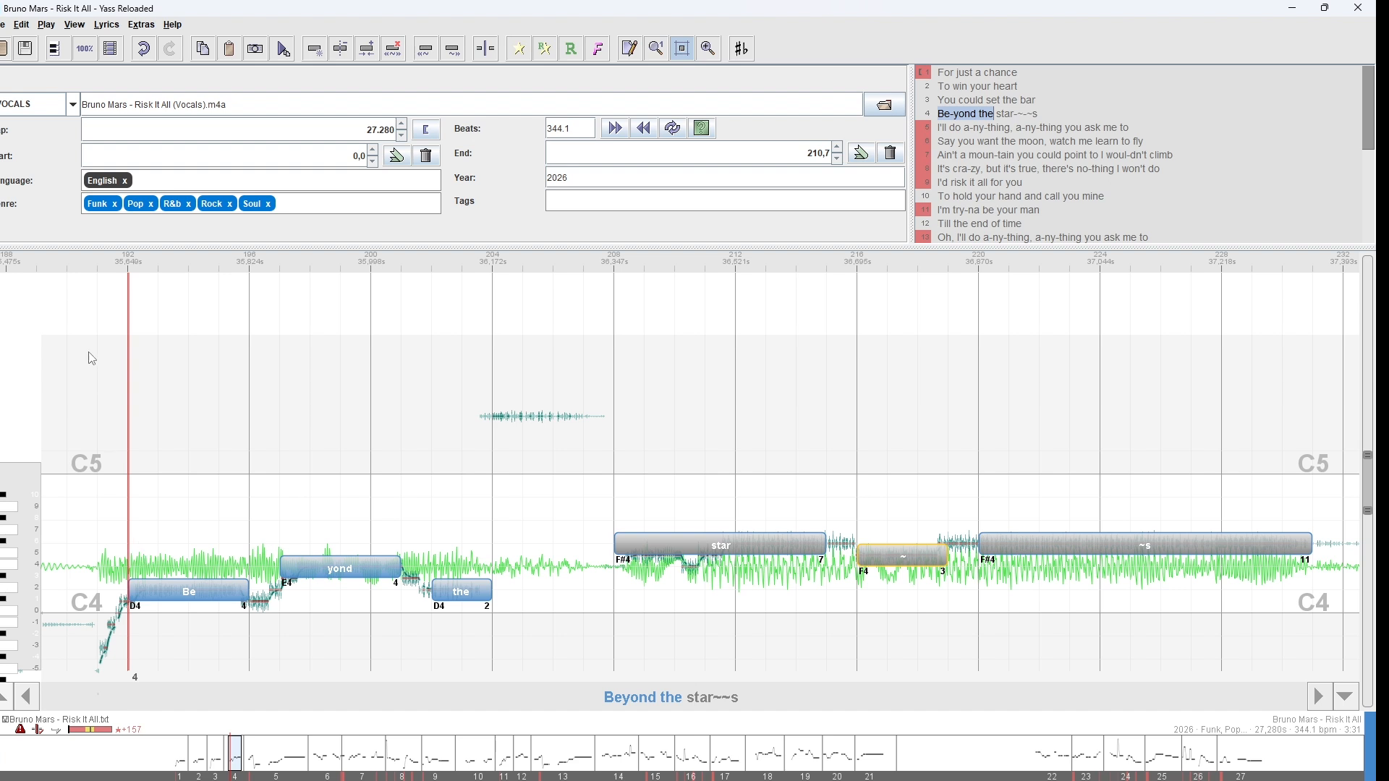
pyautogui.click(105, 411)
pyautogui.press('space')
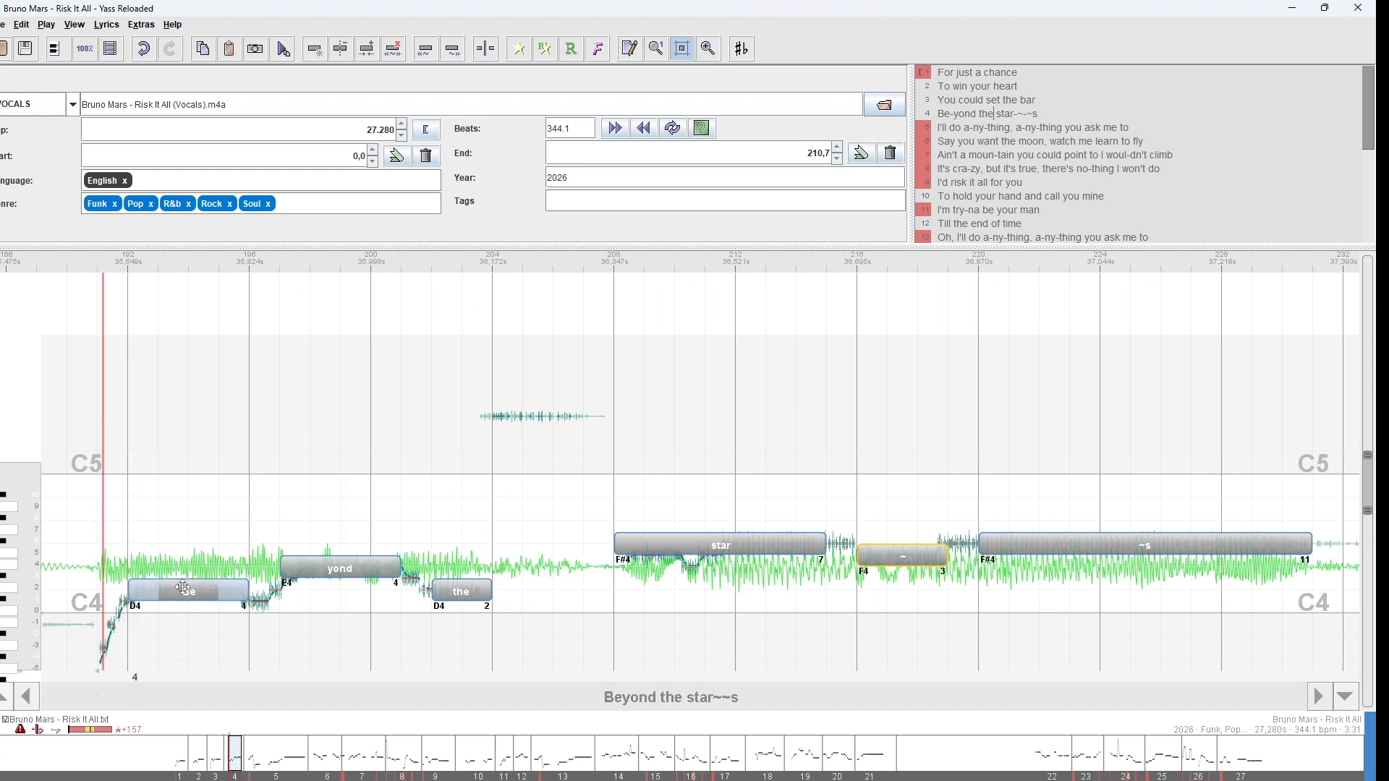
# Extend the start of the note "Be" one beat earlier to make it 5 beats long and save the song.
pyautogui.click(217, 588)
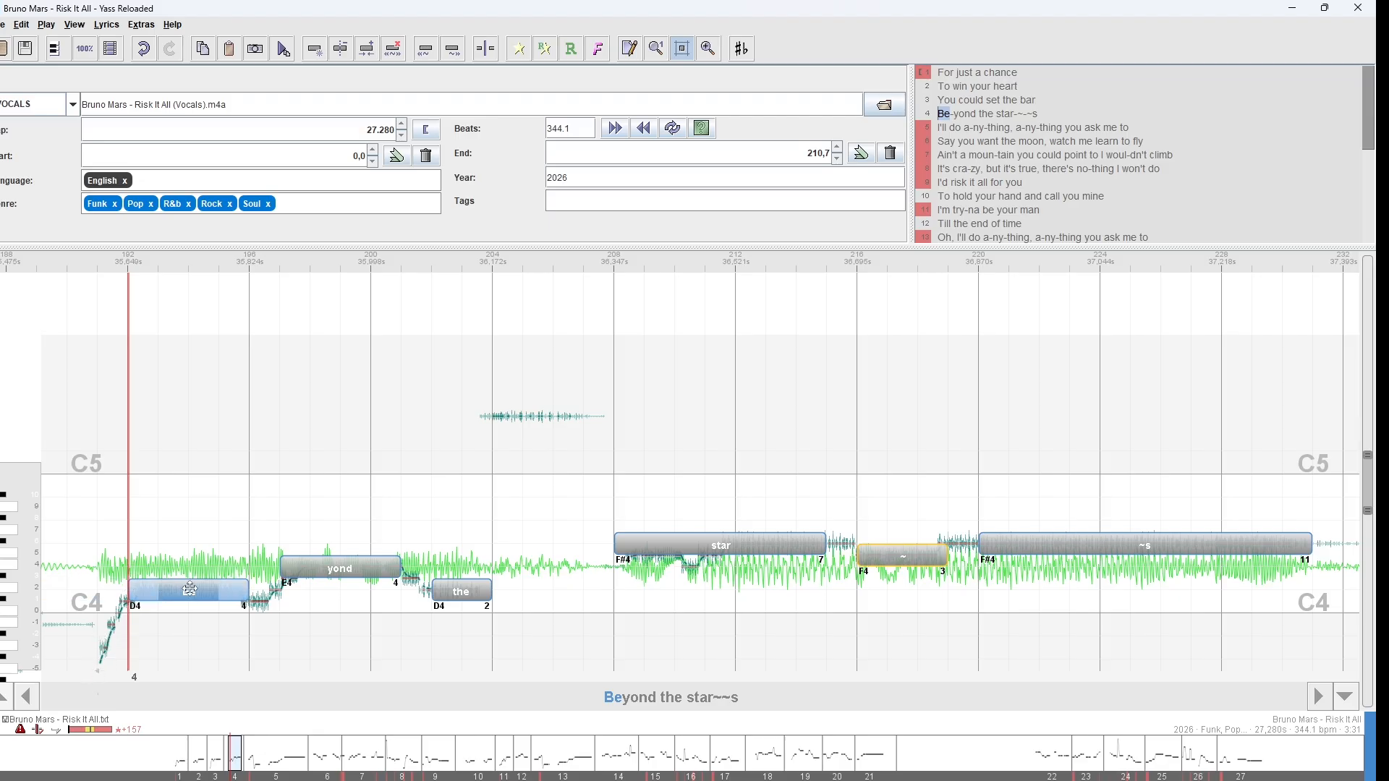
pyautogui.hotkey('ctrl', 'Left')
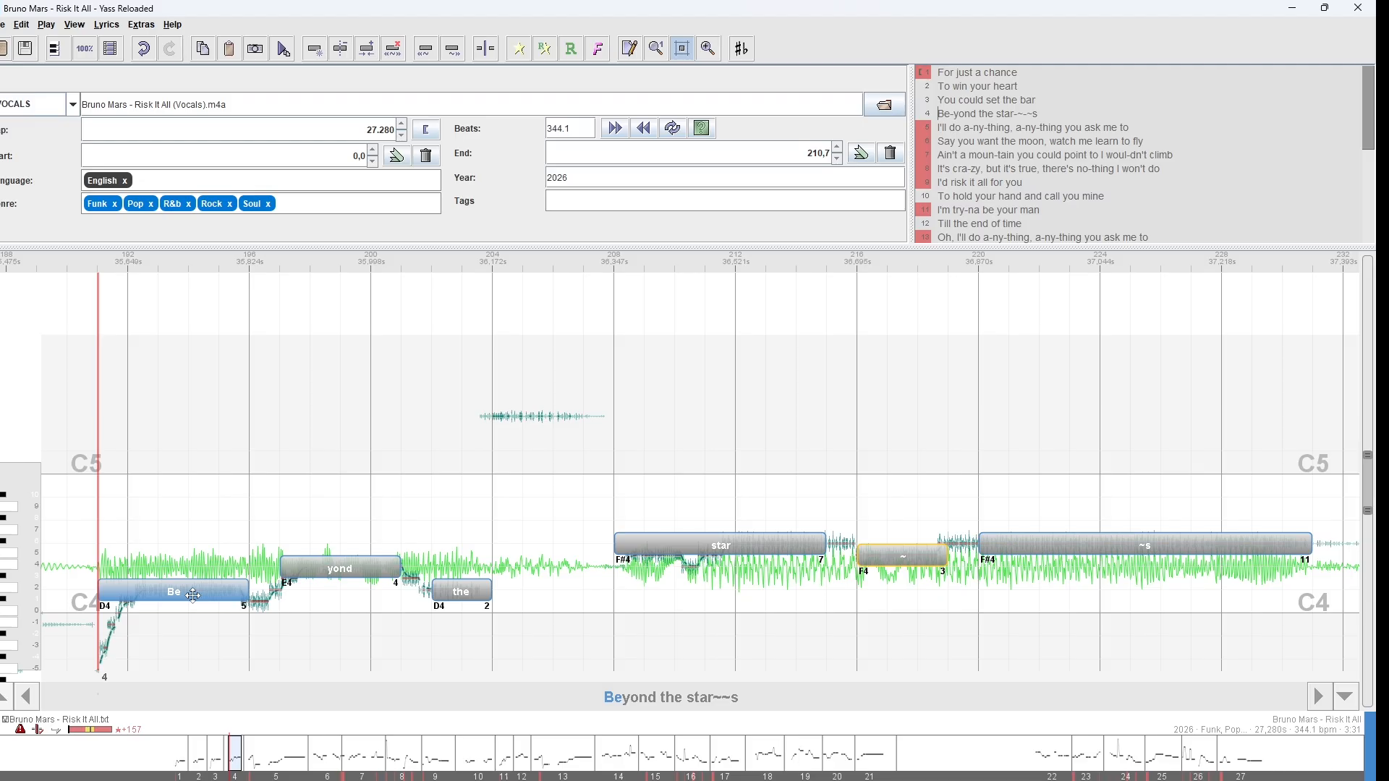
pyautogui.hotkey('ctrl', 's')
# Split line 5 before the second "anything" so that "Anything you ask me to" becomes its own line, and play it back.
pyautogui.click(258, 754)
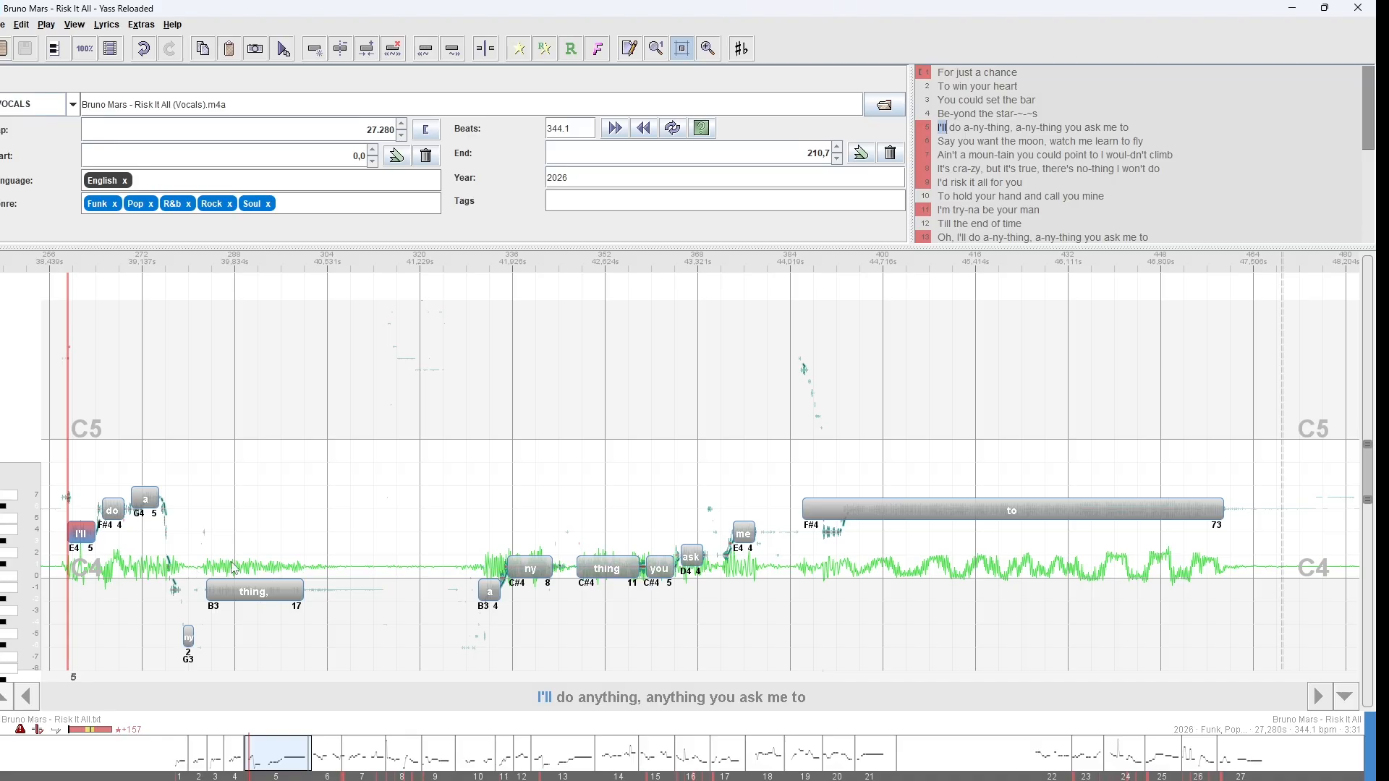
pyautogui.click(489, 594)
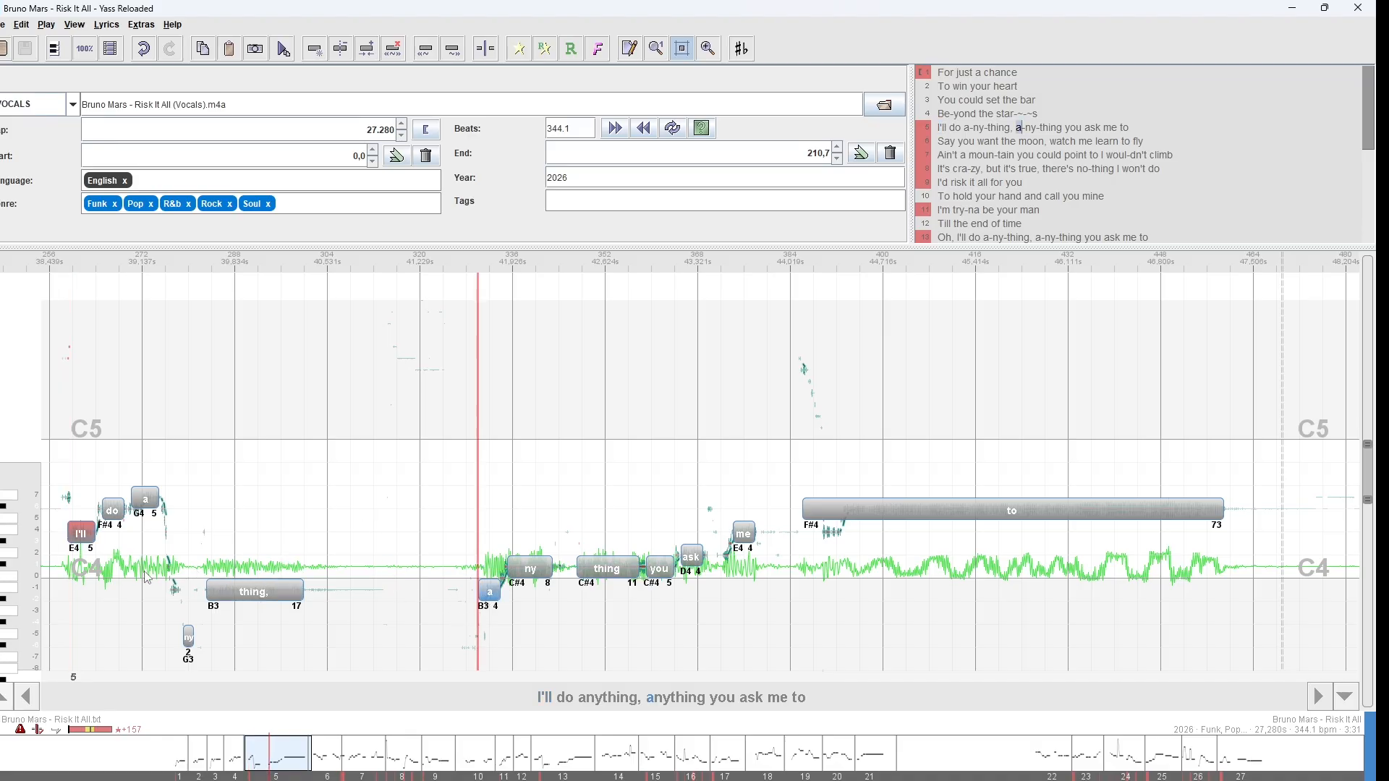
pyautogui.press('Return')
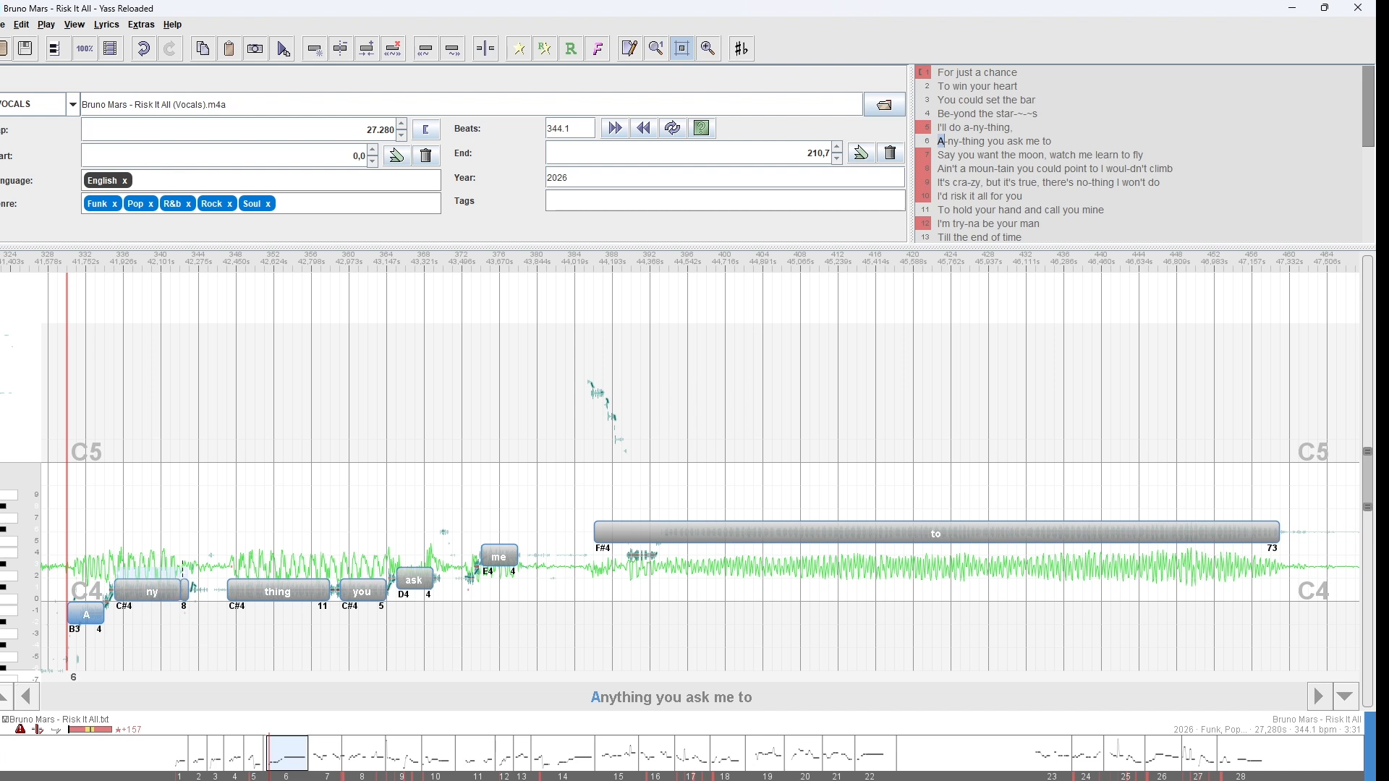
pyautogui.press('space')
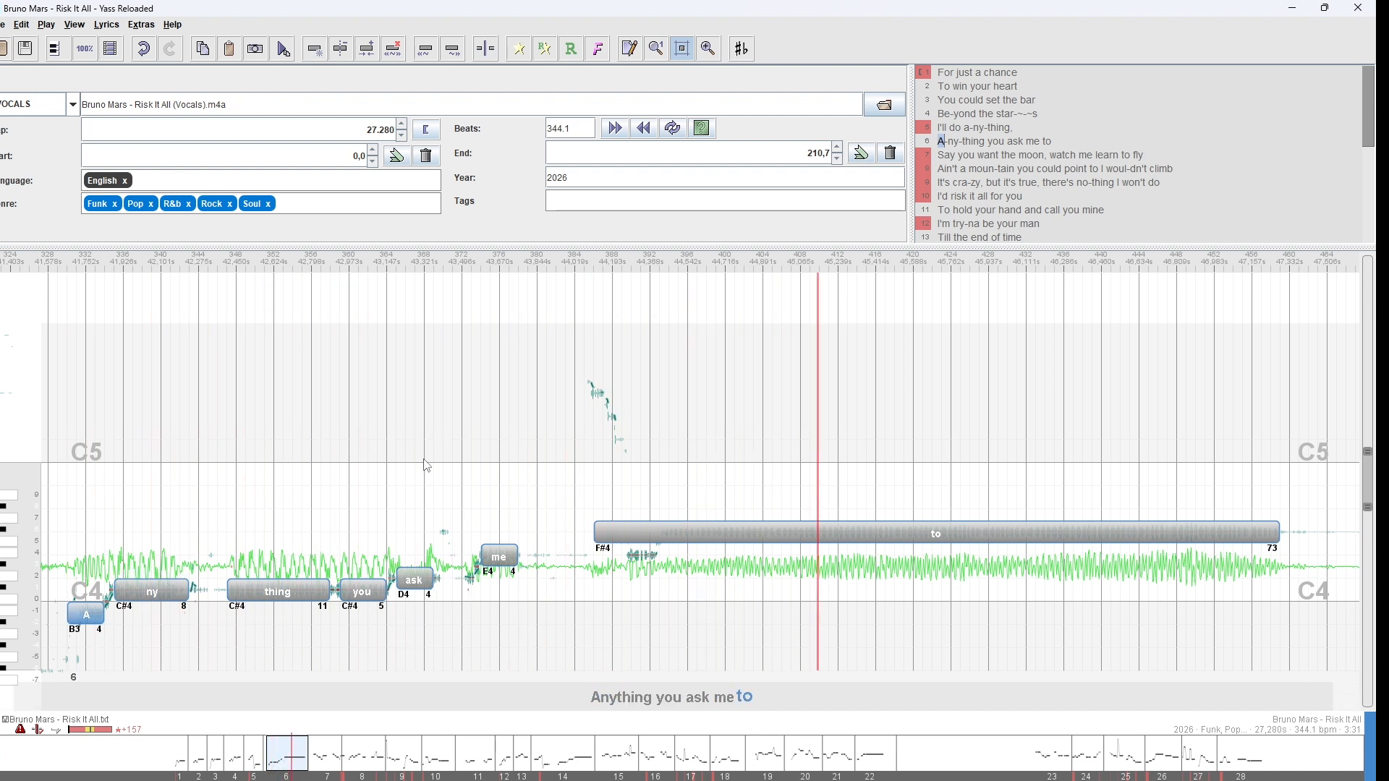
# In line 3, move the note "You" to beat 124 and fit all of the line's notes to the vocal audio.
pyautogui.click(216, 757)
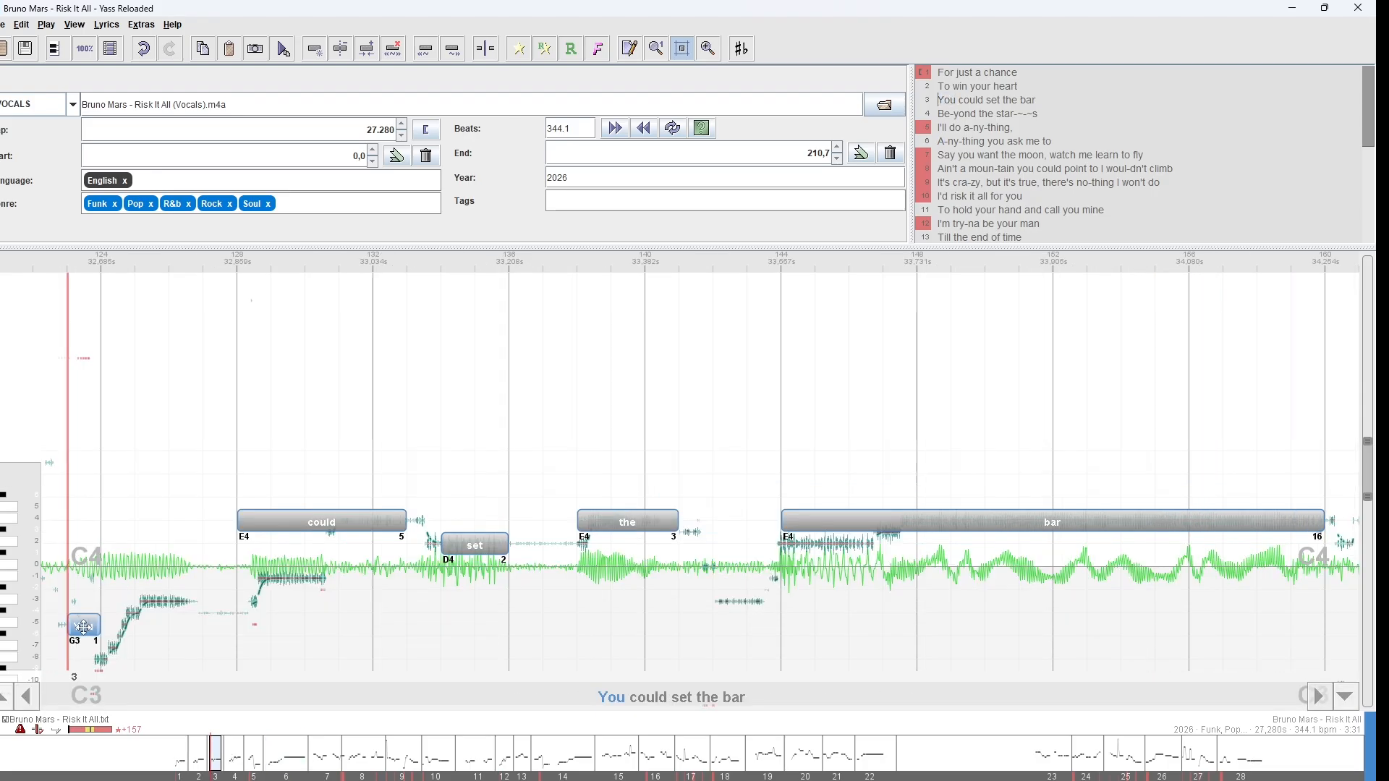
pyautogui.moveTo(125, 604); pyautogui.dragTo(117, 603)
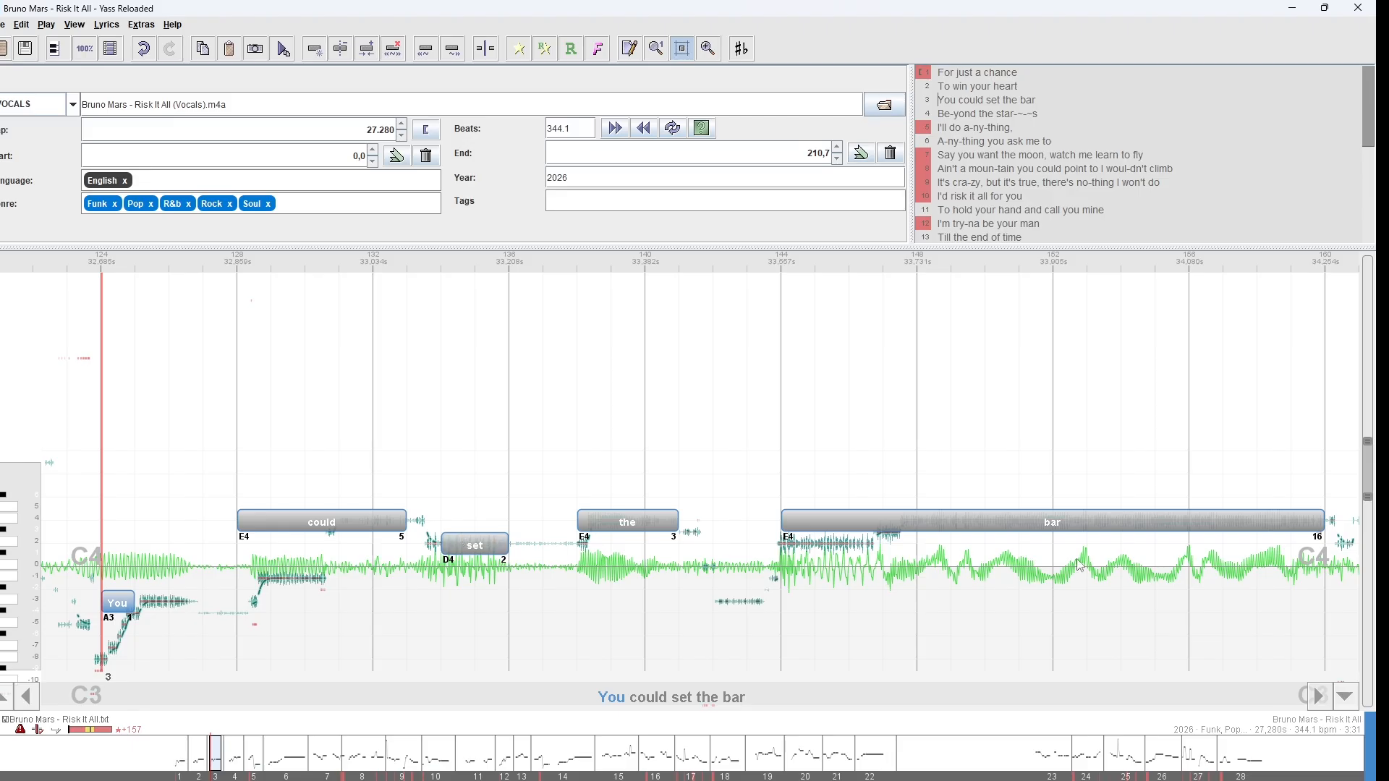
pyautogui.hotkey('ctrl', 'a')
pyautogui.press('m')
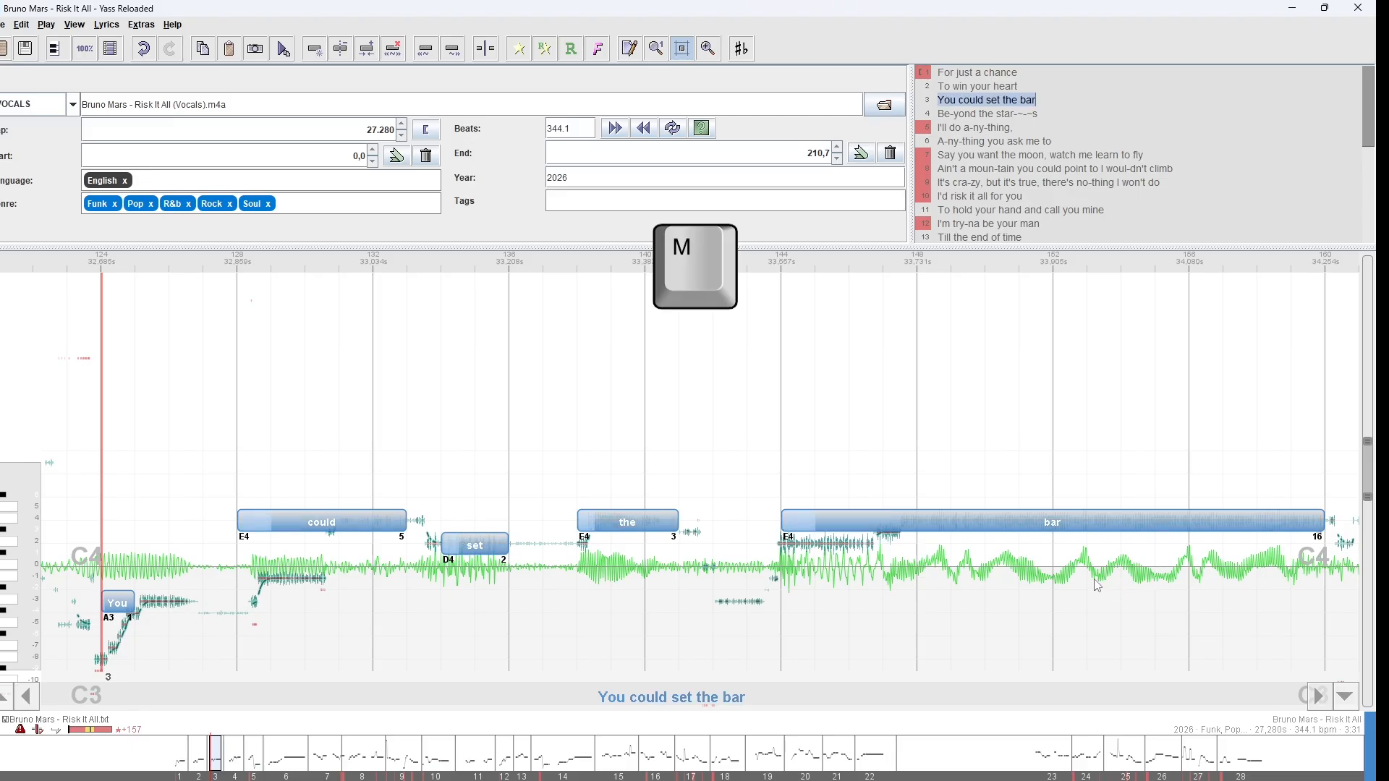
pyautogui.press('m')
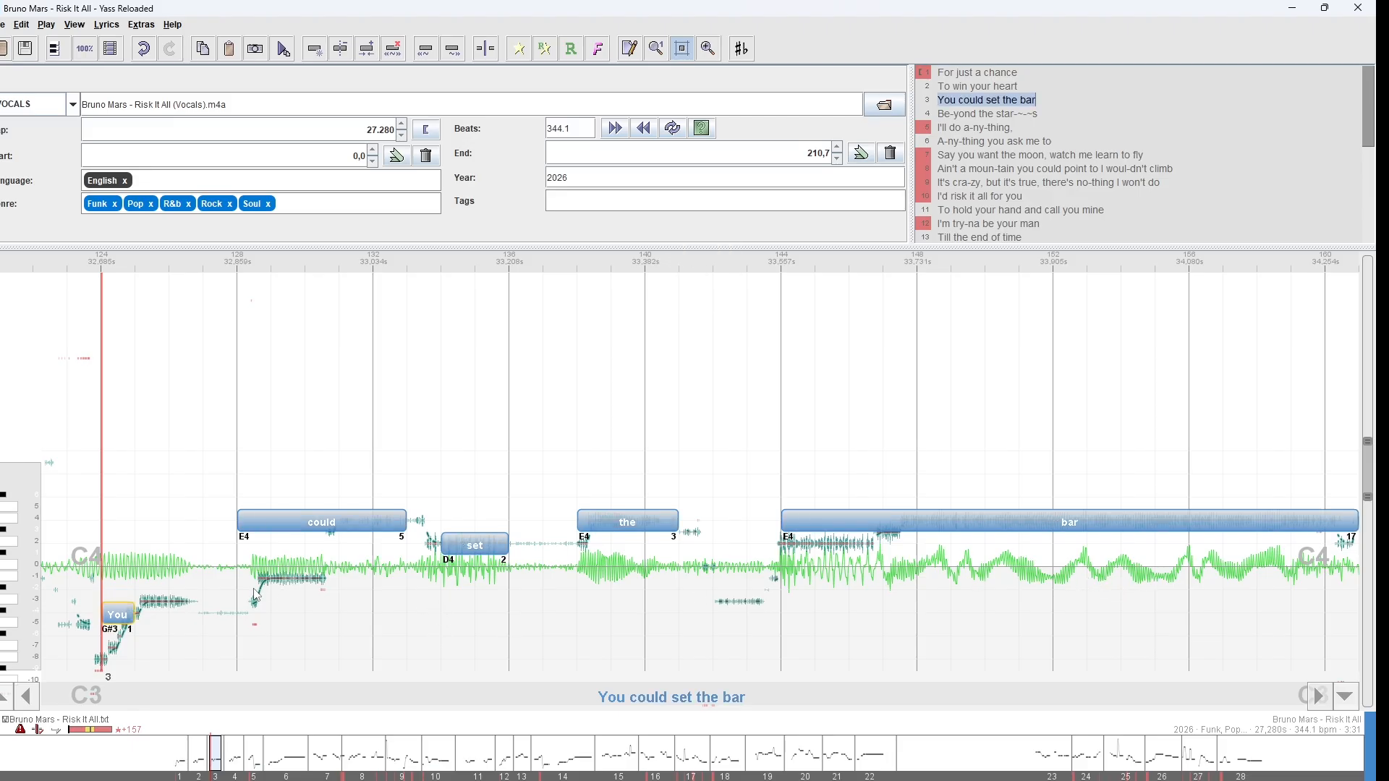
# Select the notes of "could set the bar" in line 3 with a selection rectangle.
pyautogui.click(490, 639)
pyautogui.click(82, 425)
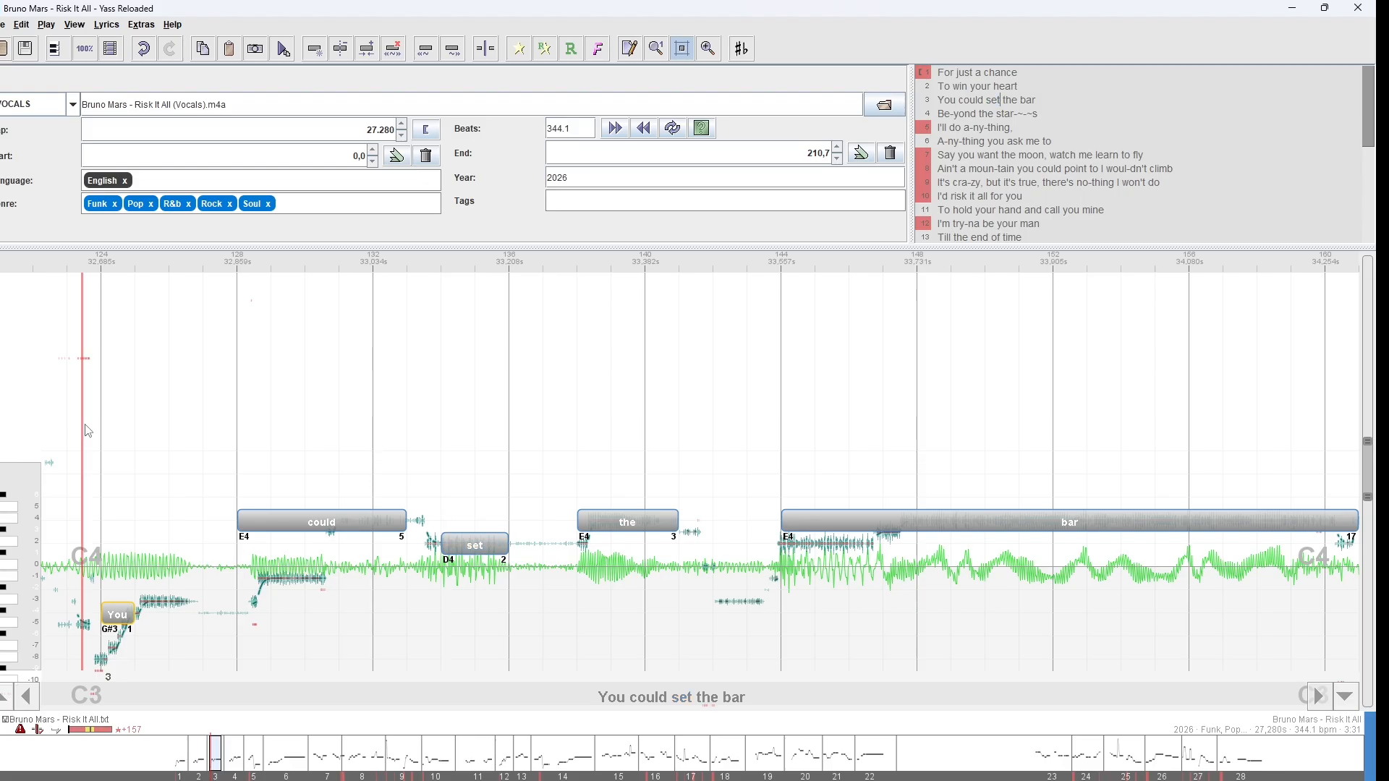
pyautogui.click(194, 410)
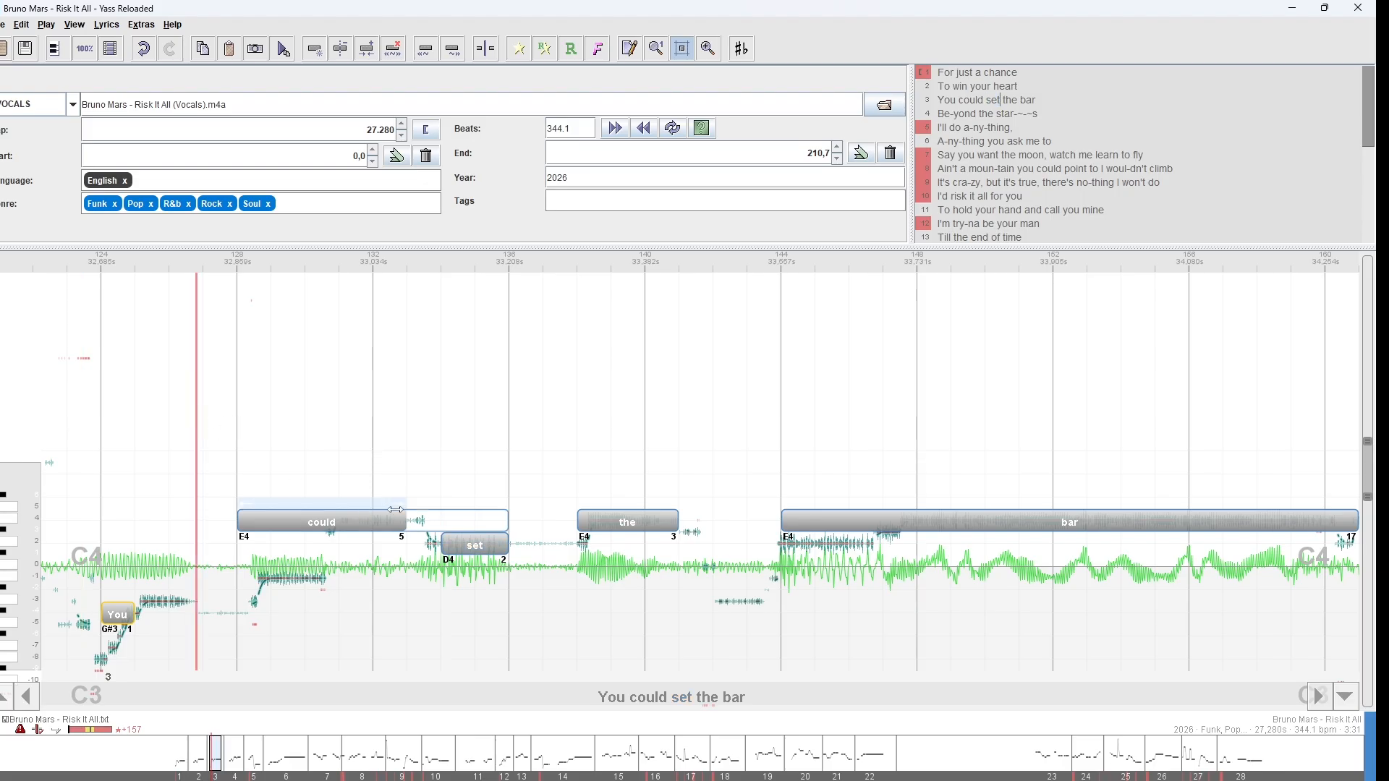
pyautogui.moveTo(216, 645); pyautogui.dragTo(1232, 432)
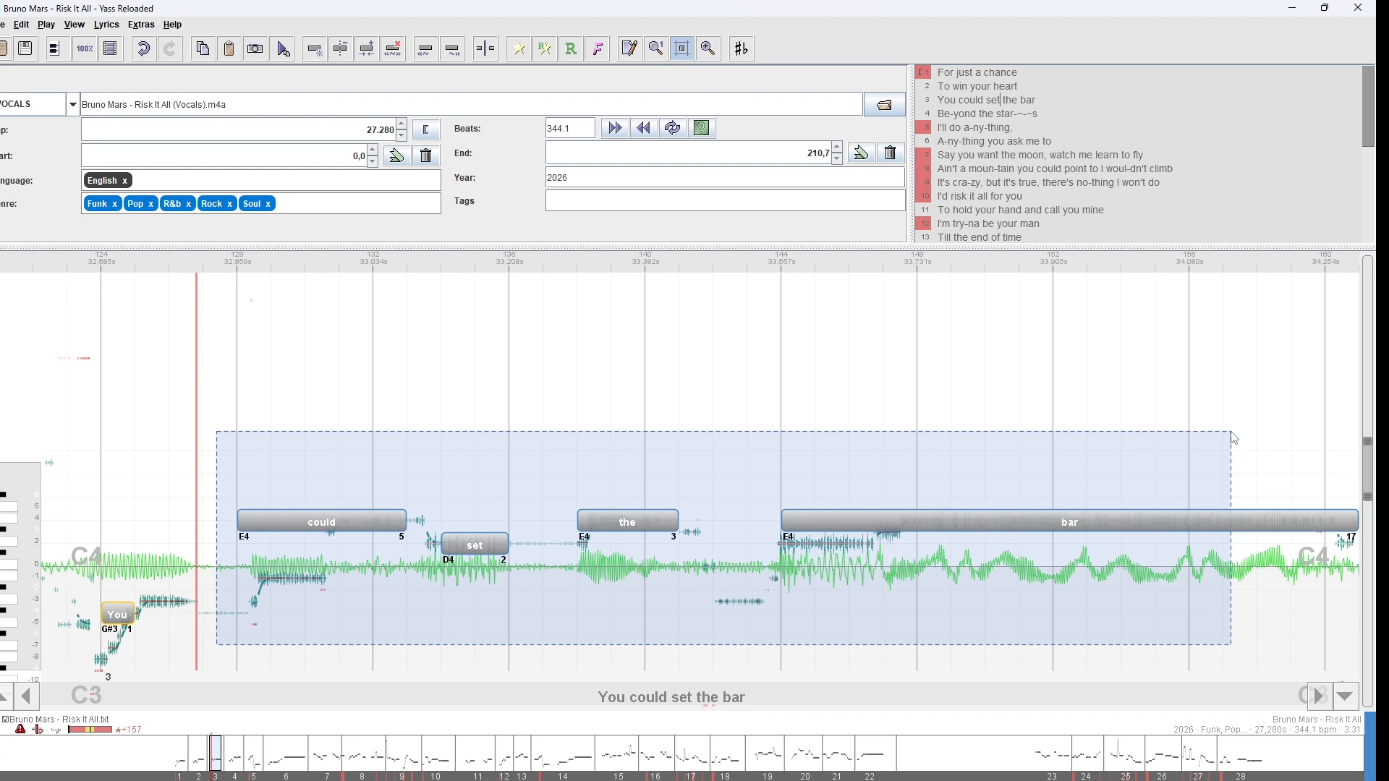
pyautogui.moveTo(1233, 438); pyautogui.dragTo(1230, 435)
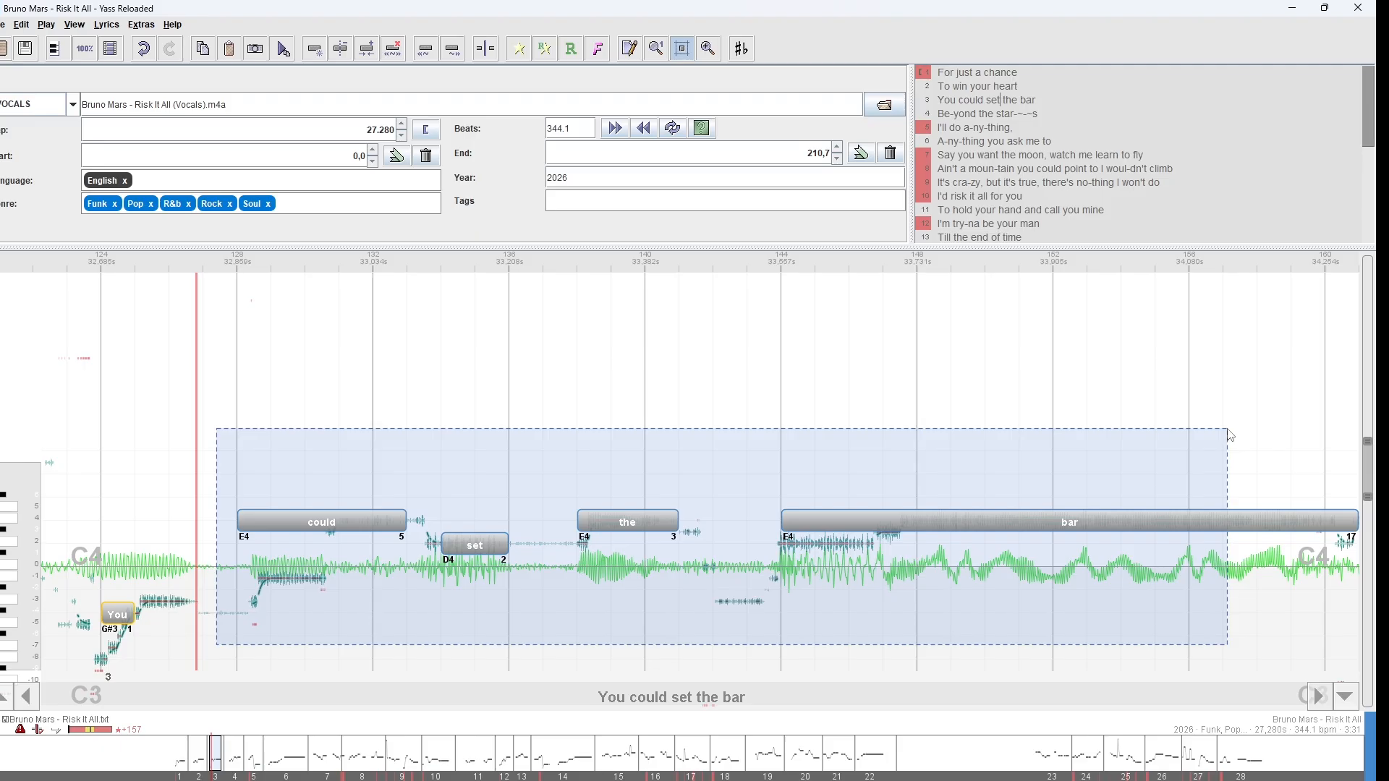
pyautogui.moveTo(1229, 435); pyautogui.dragTo(1227, 433)
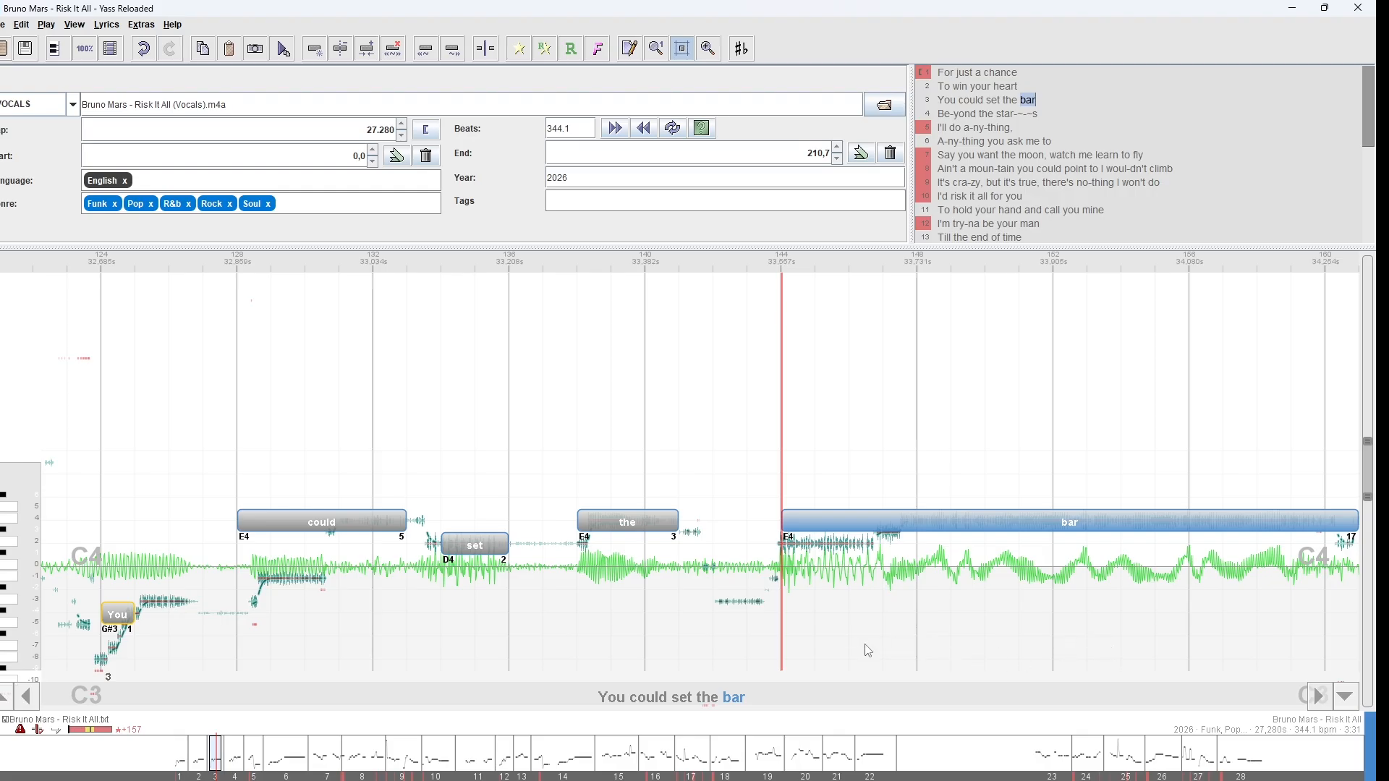
pyautogui.moveTo(868, 643); pyautogui.dragTo(337, 418)
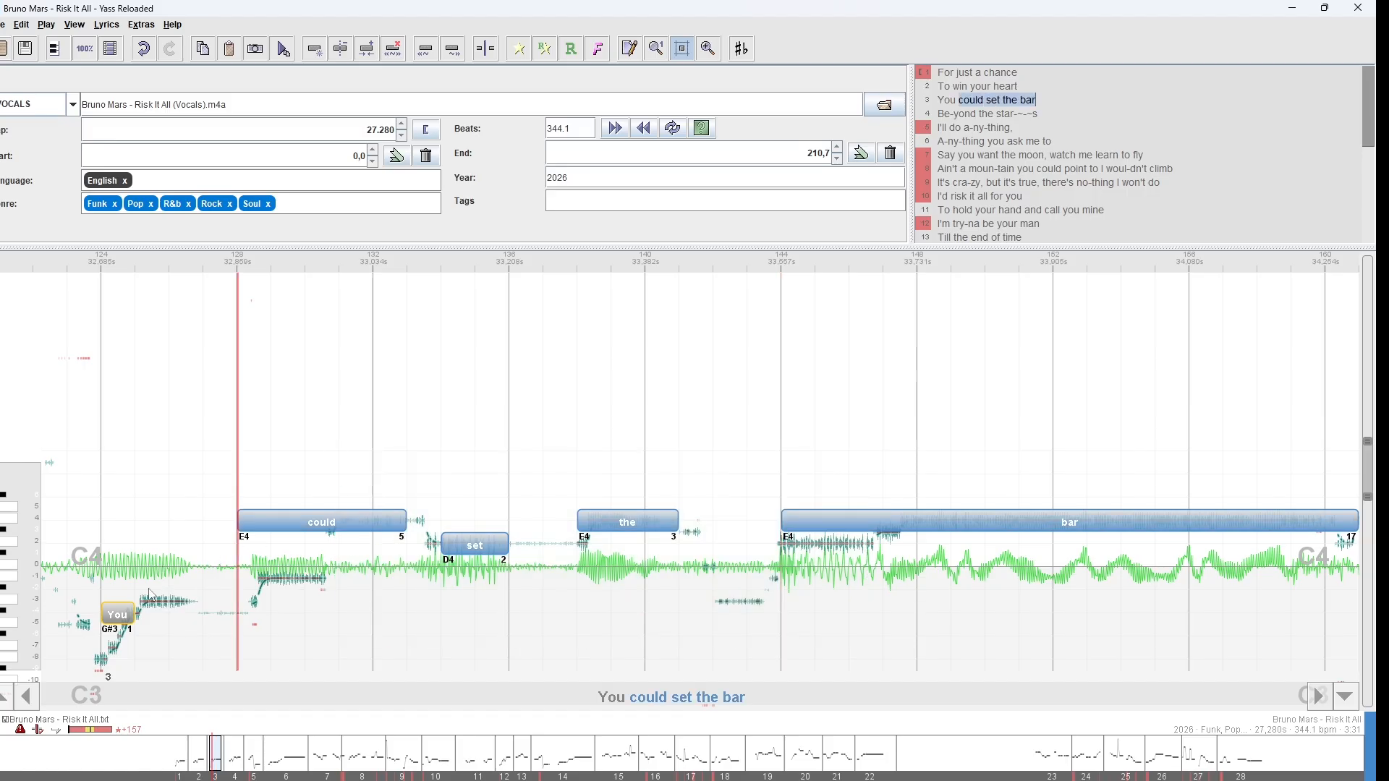
# Extend the start of "You" one beat earlier, lengthen the note to 4 beats and raise it to A3.
pyautogui.click(182, 658)
pyautogui.click(115, 616)
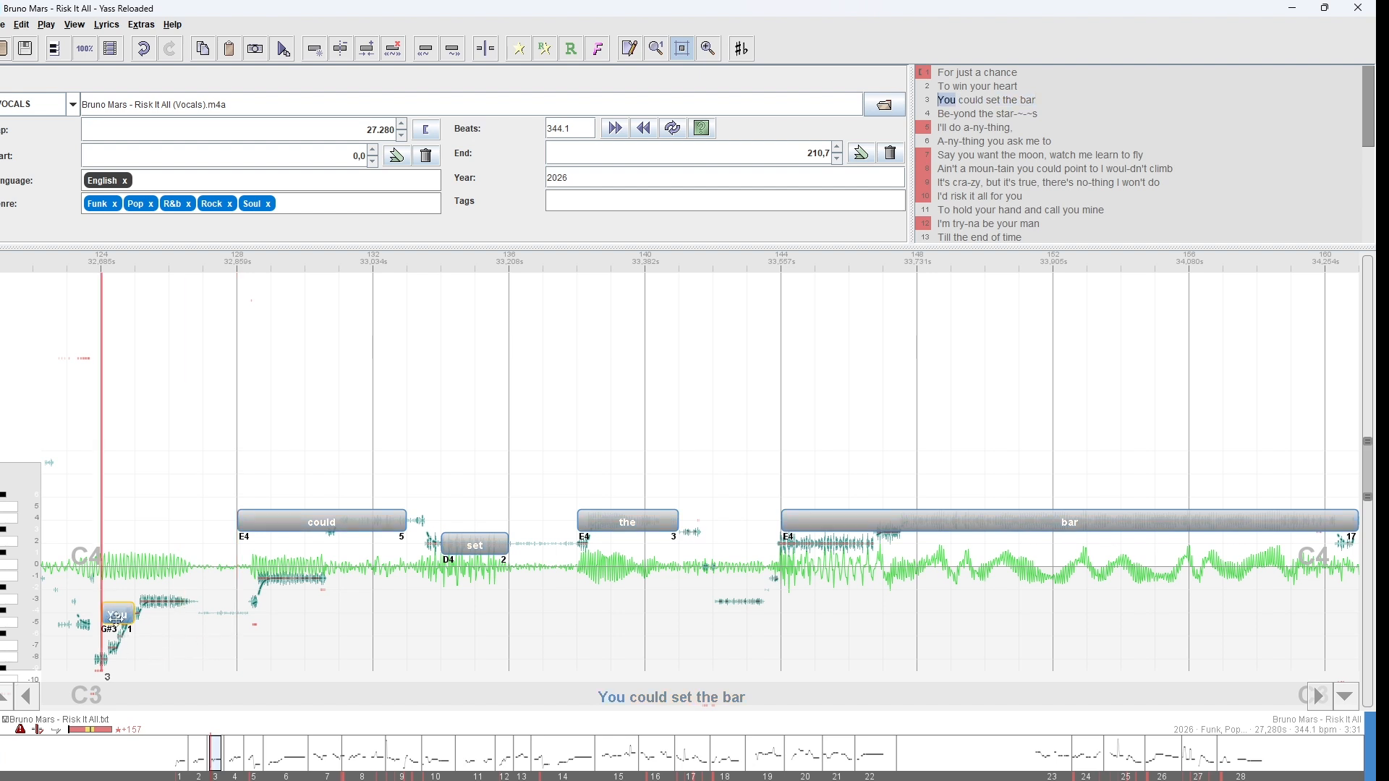
pyautogui.press('p')
pyautogui.hotkey('ctrl', 'Left')
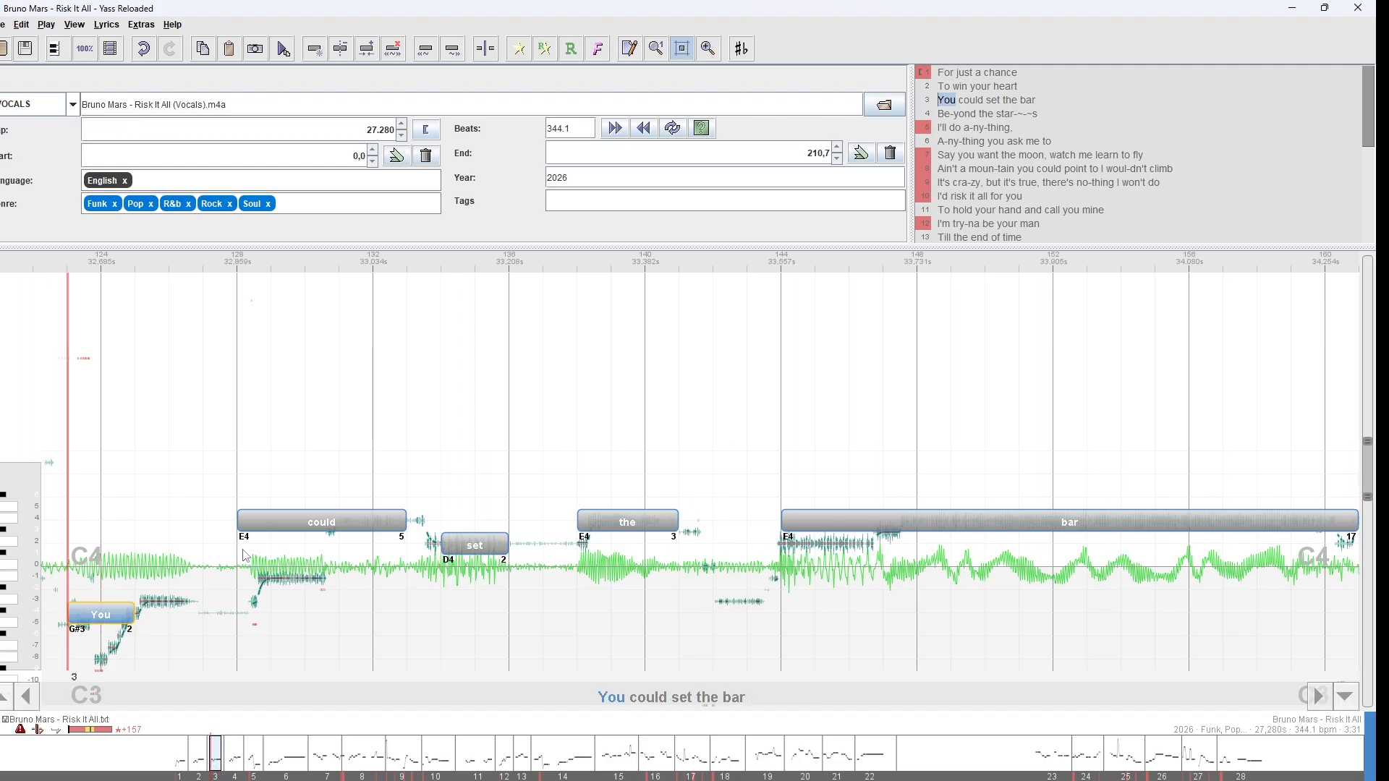
pyautogui.hotkey('alt', 'Right')
pyautogui.hotkey('alt', 'Right')
pyautogui.press('space')
pyautogui.press('space')
pyautogui.press('space')
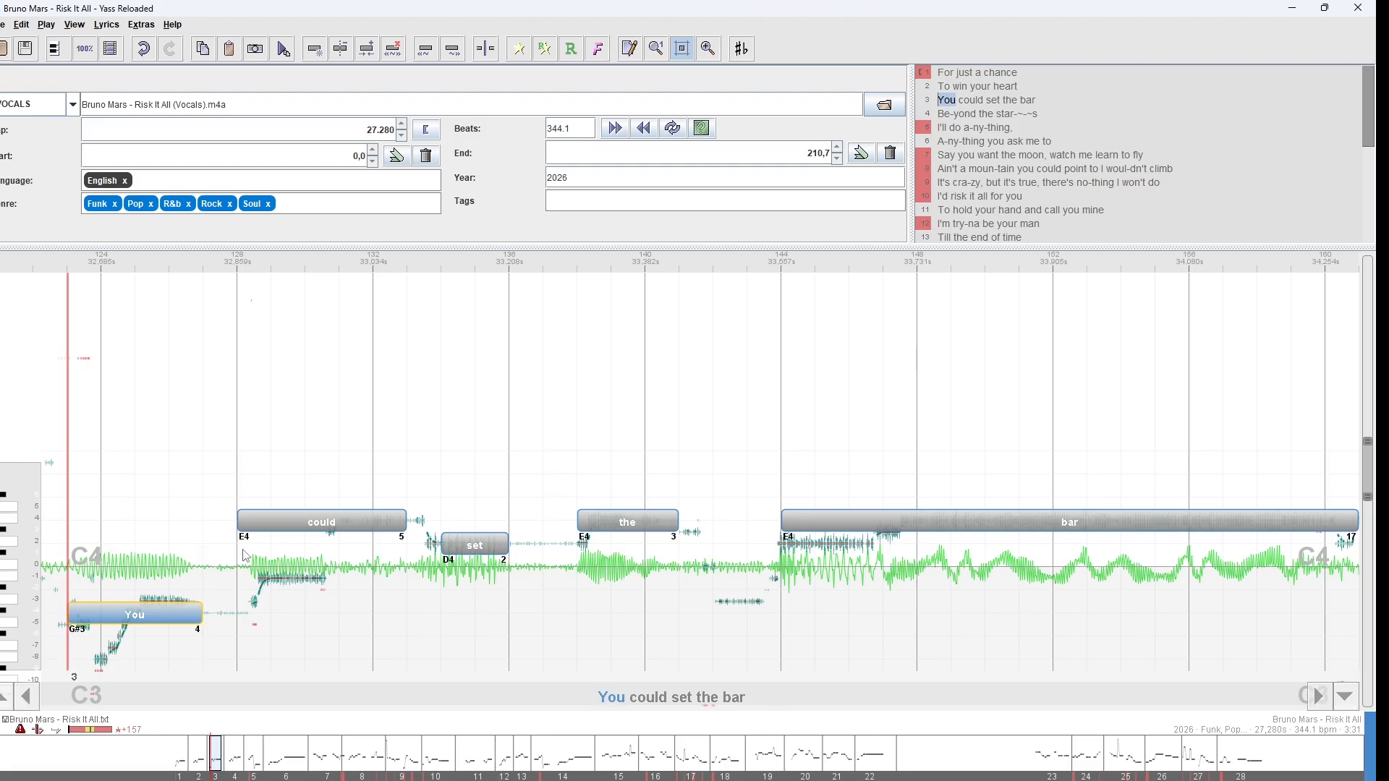
pyautogui.press('Up')
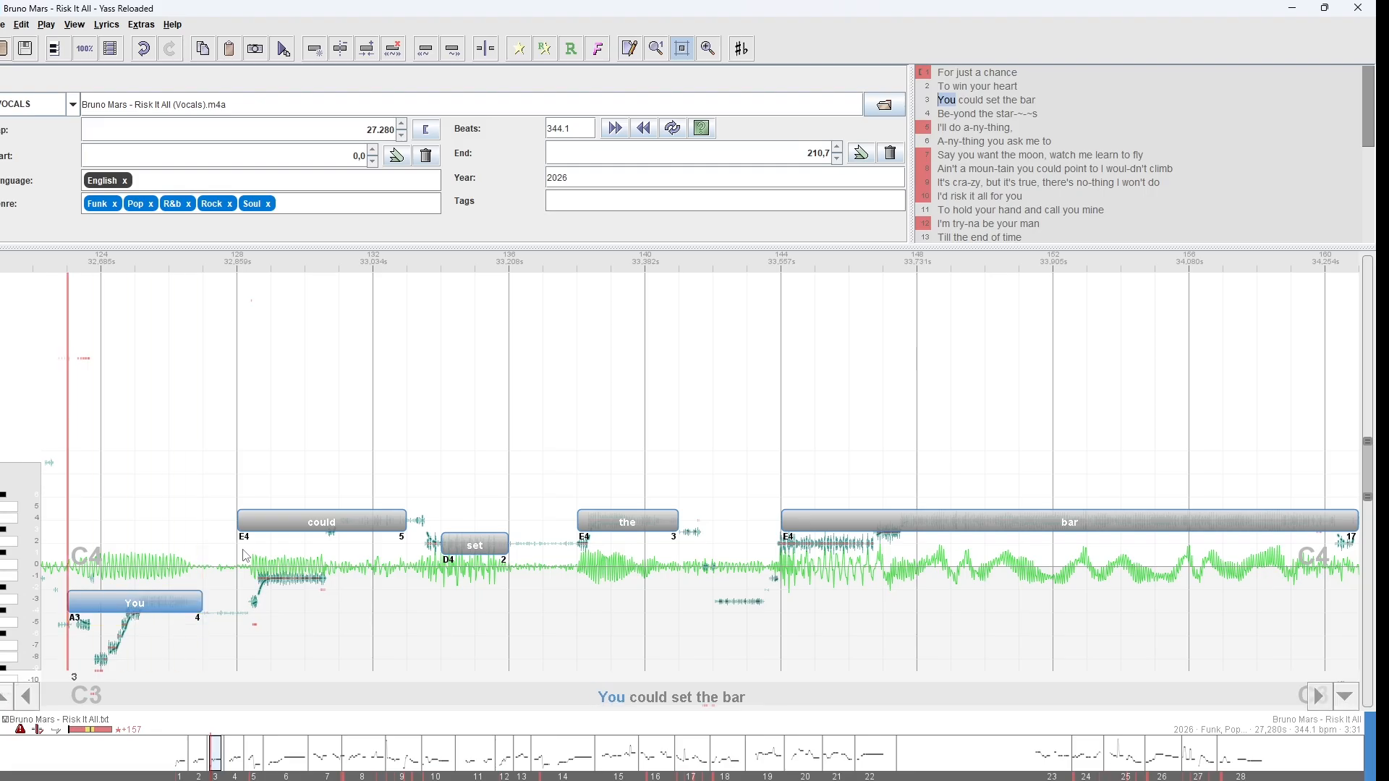
# Shorten the note "could" to 3 beats and lower its pitch to B3.
pyautogui.click(357, 517)
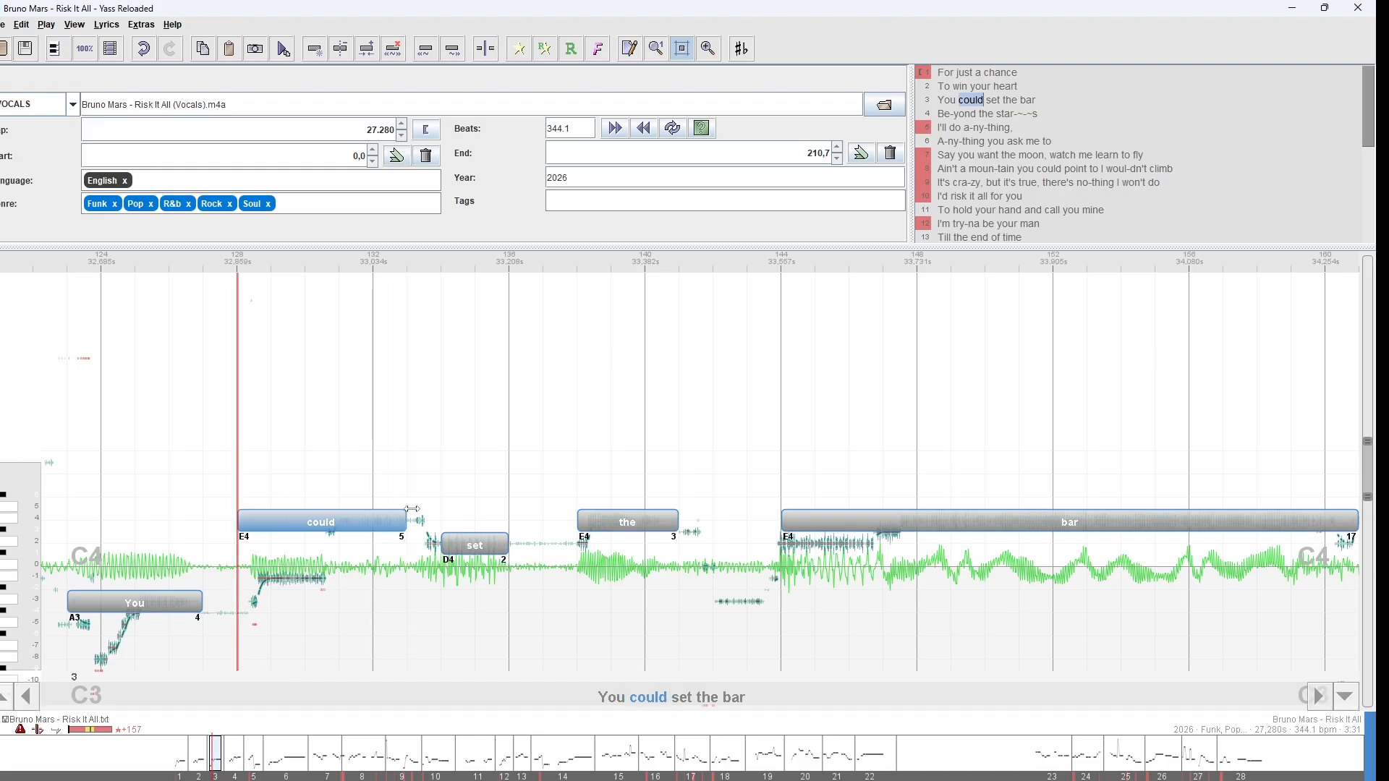
pyautogui.hotkey('shift', 'Left')
pyautogui.hotkey('shift', 'Left')
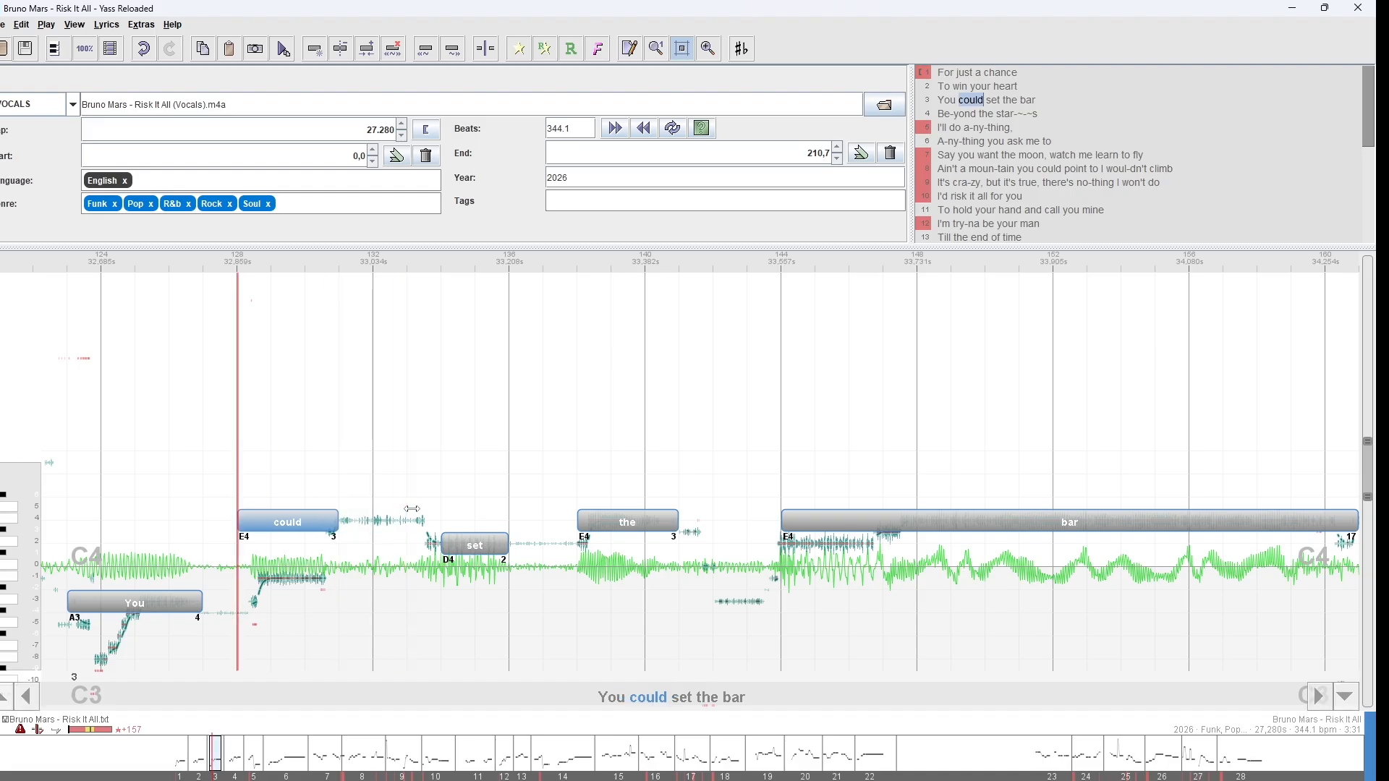
pyautogui.hotkey('shift', 'Down')
pyautogui.hotkey('shift', 'Down')
pyautogui.hotkey('shift', 'Down')
pyautogui.hotkey('shift', 'Down')
pyautogui.hotkey('shift', 'Down')
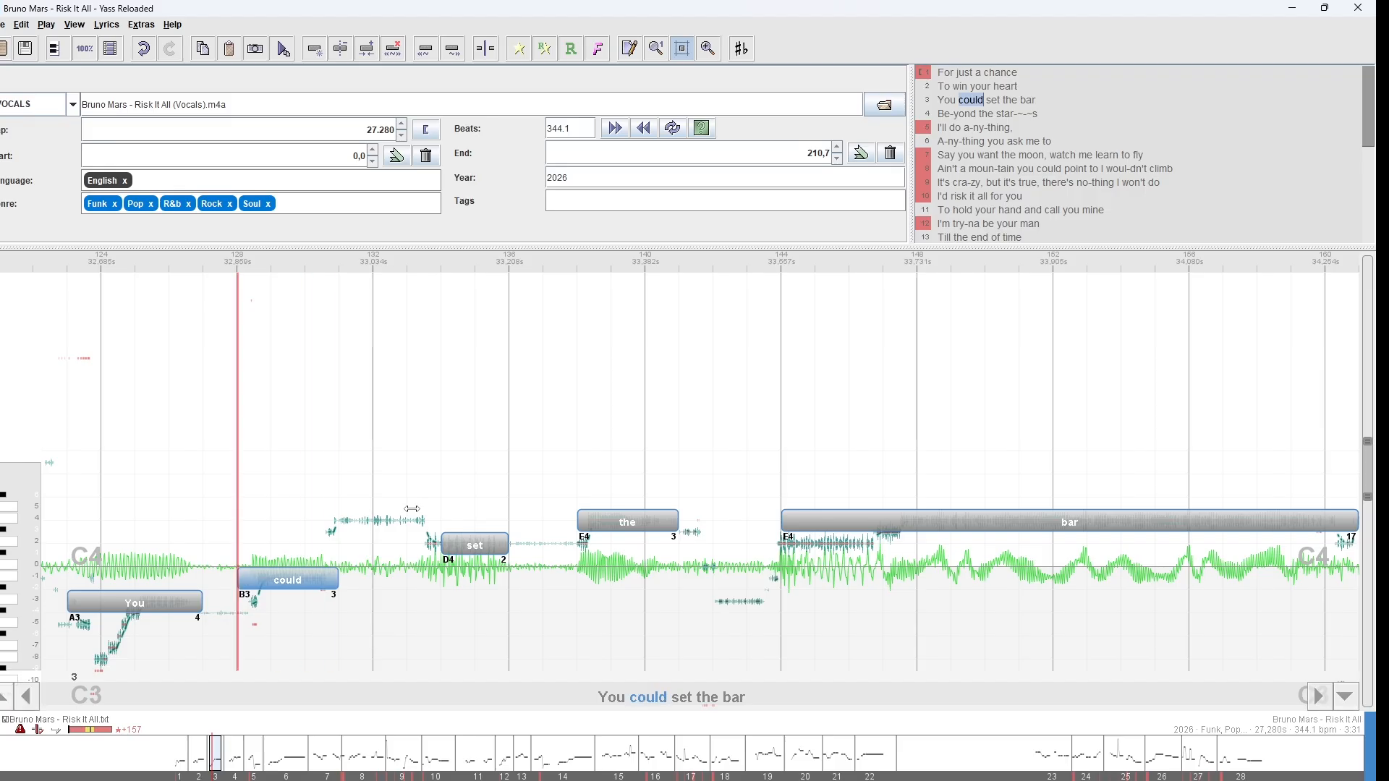
# Extend the start of "set" one beat earlier to make it 3 beats long and play back the note "bar".
pyautogui.press('Right')
pyautogui.hotkey('ctrl', 'Left')
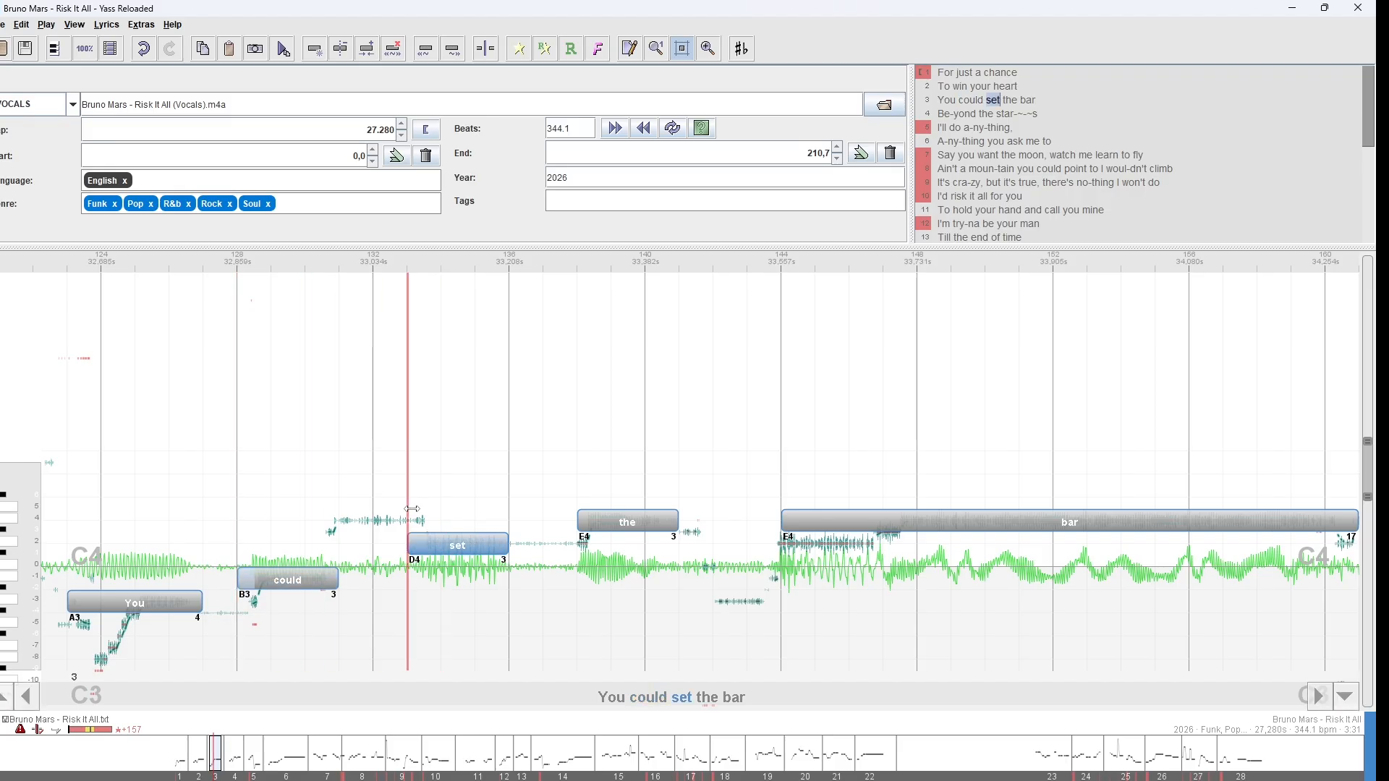
pyautogui.press('space')
pyautogui.press('Right')
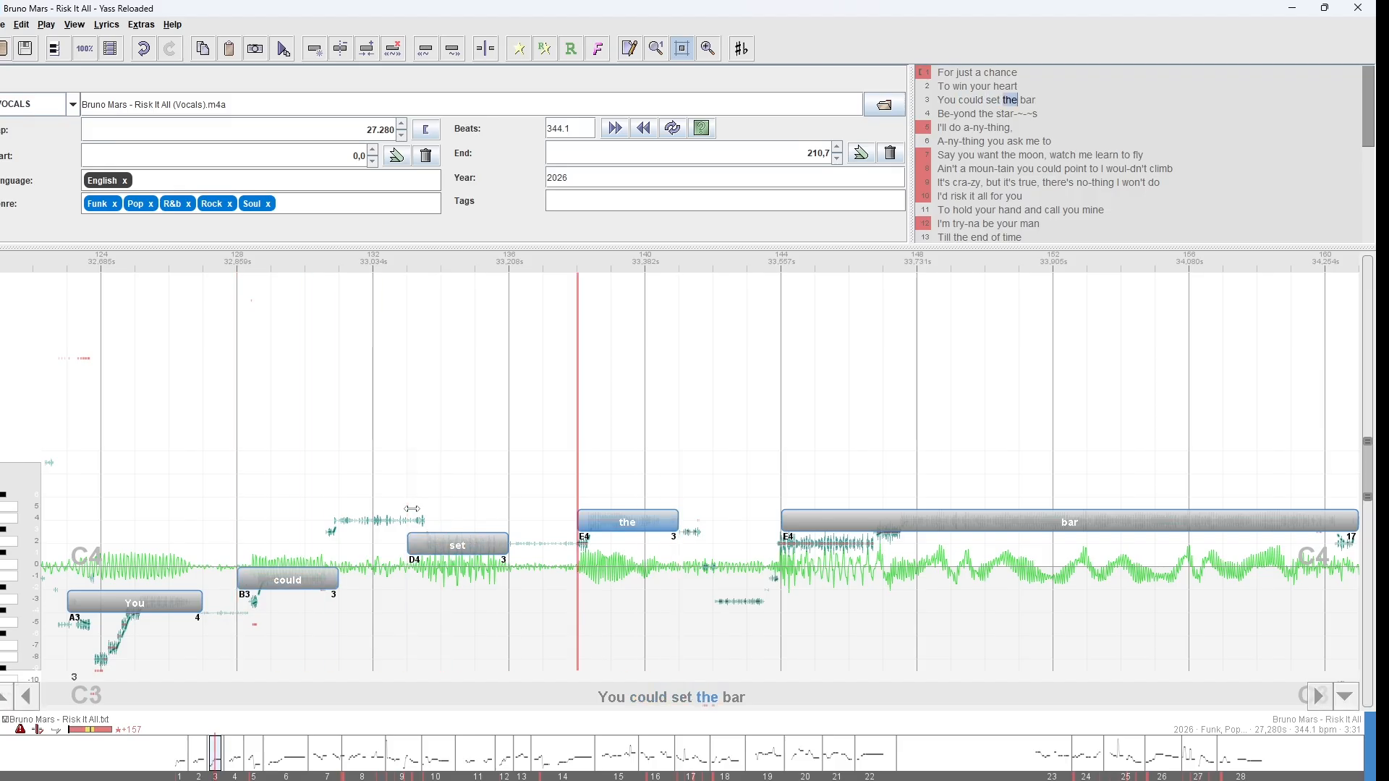
pyautogui.press('Right')
pyautogui.press('space')
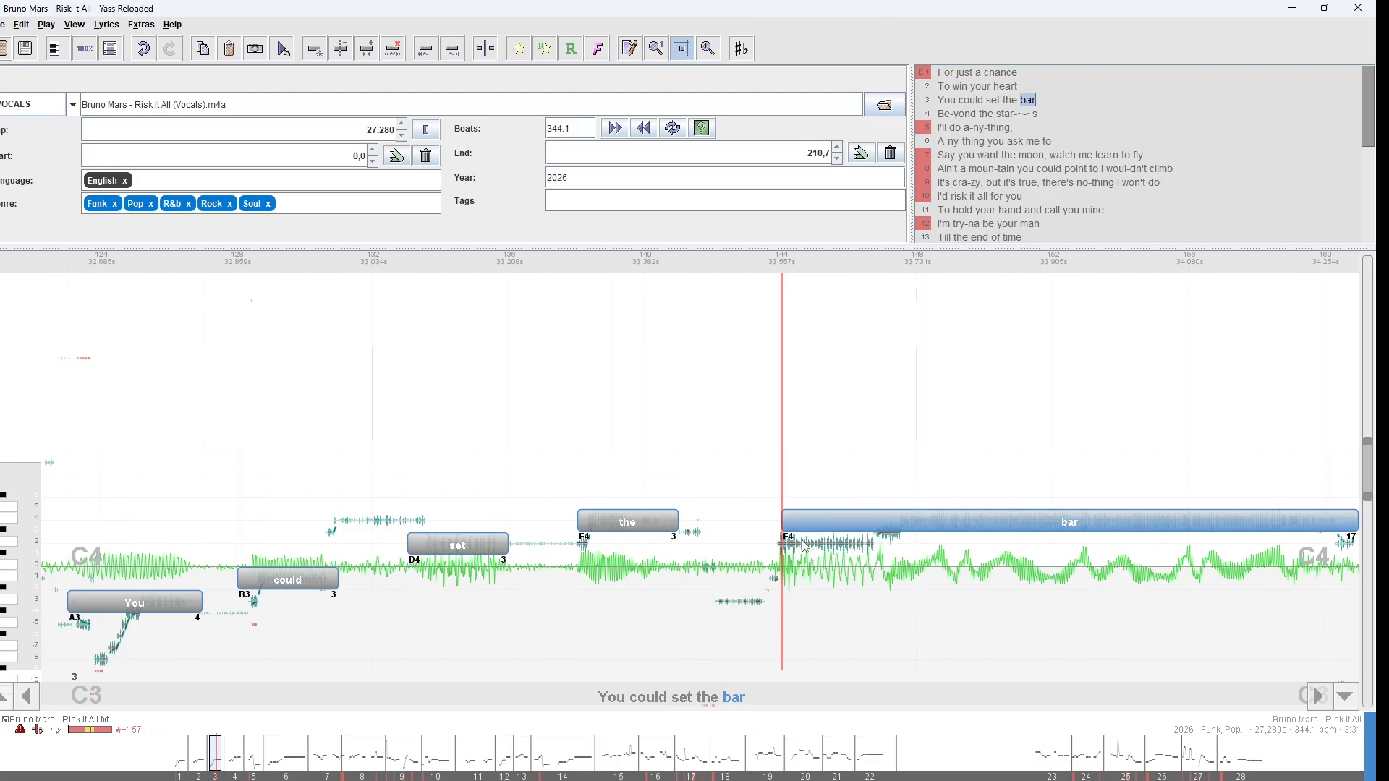
# Split the note "bar" into "ba" of 2 beats at D4 and "~r" of 14 beats at E4, and save the song.
pyautogui.click(918, 524)
pyautogui.press('-')
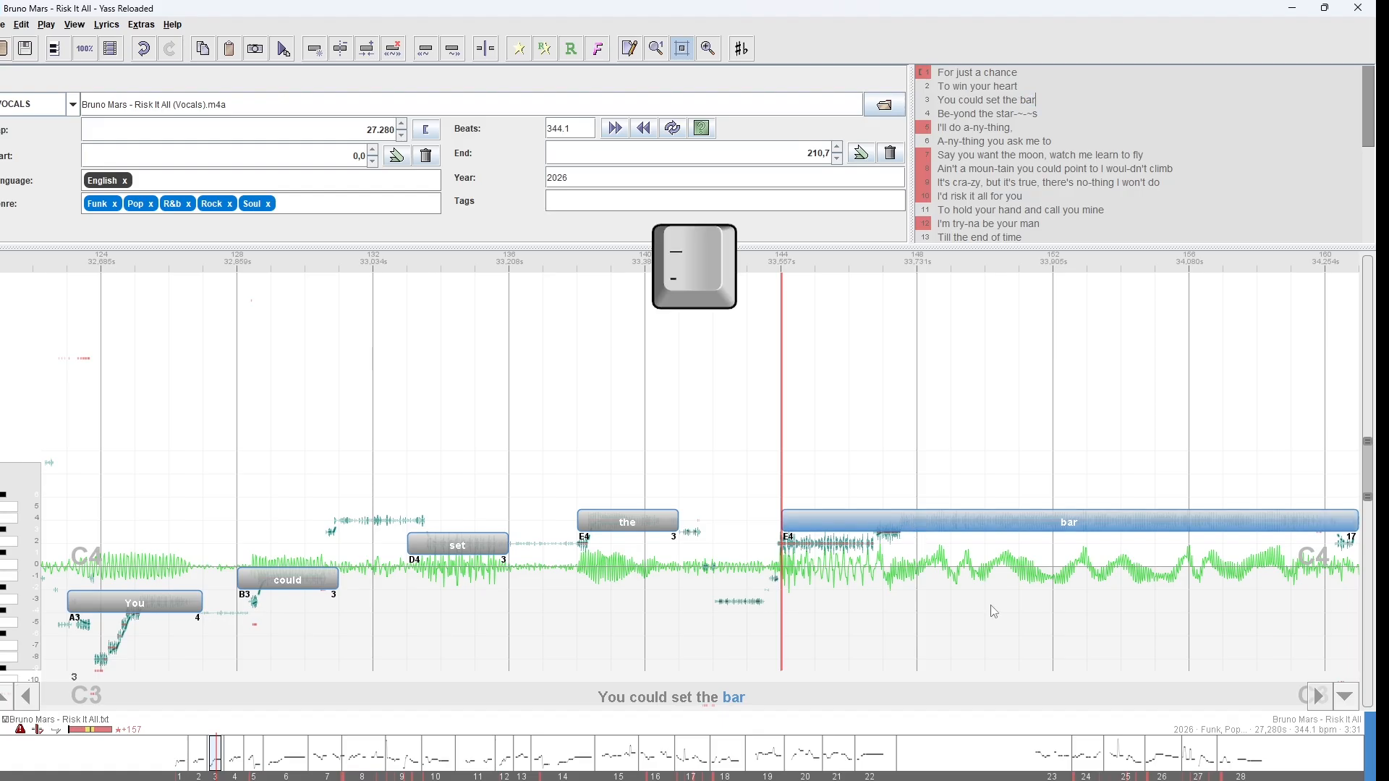
pyautogui.press('-')
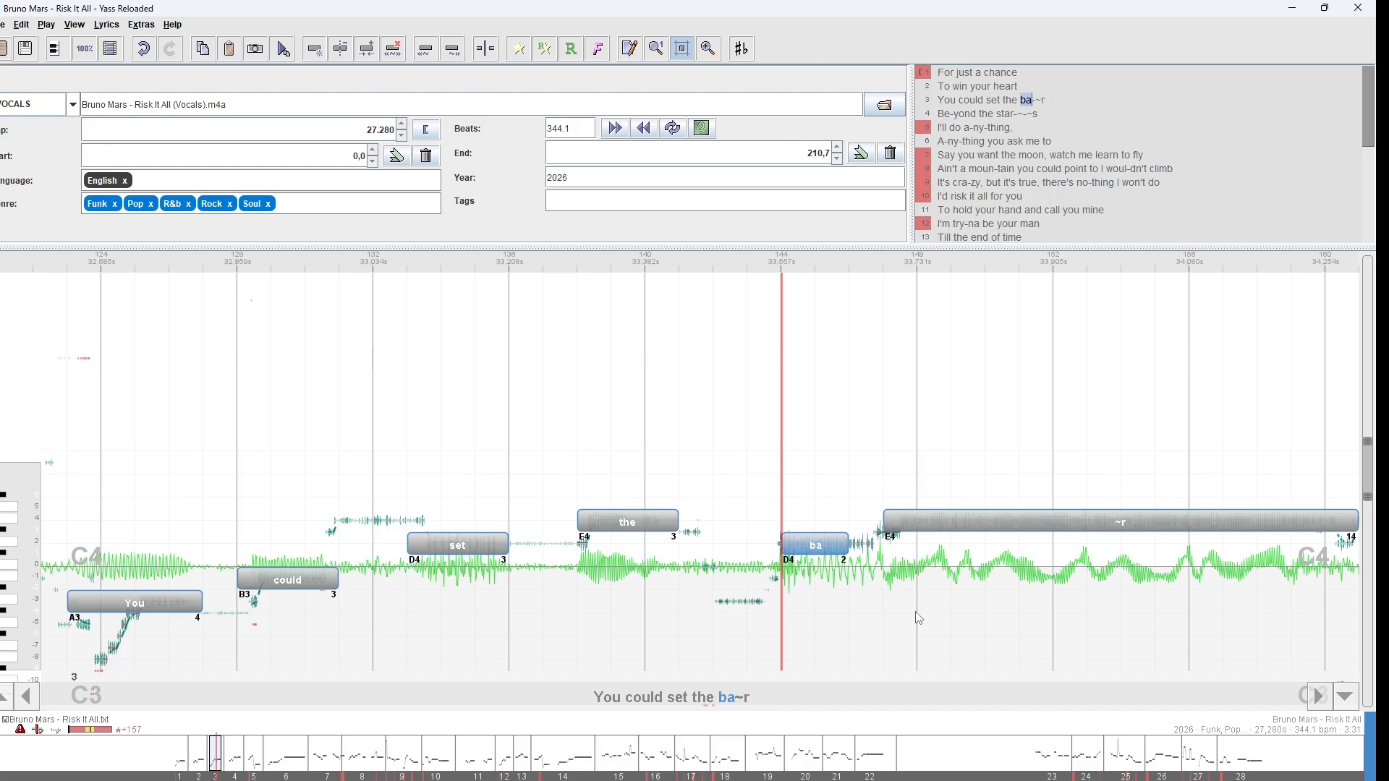
pyautogui.press('p')
pyautogui.click(236, 756)
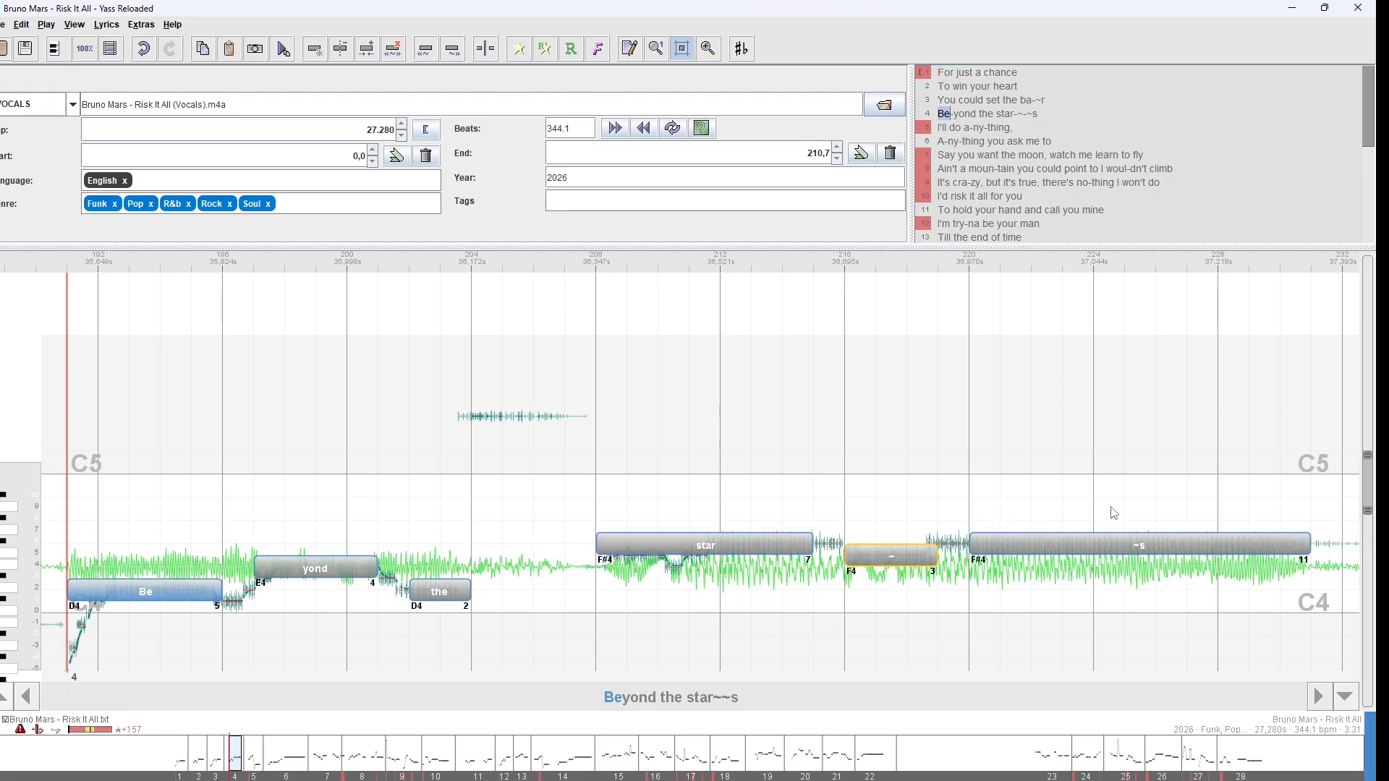
pyautogui.hotkey('ctrl', 's')
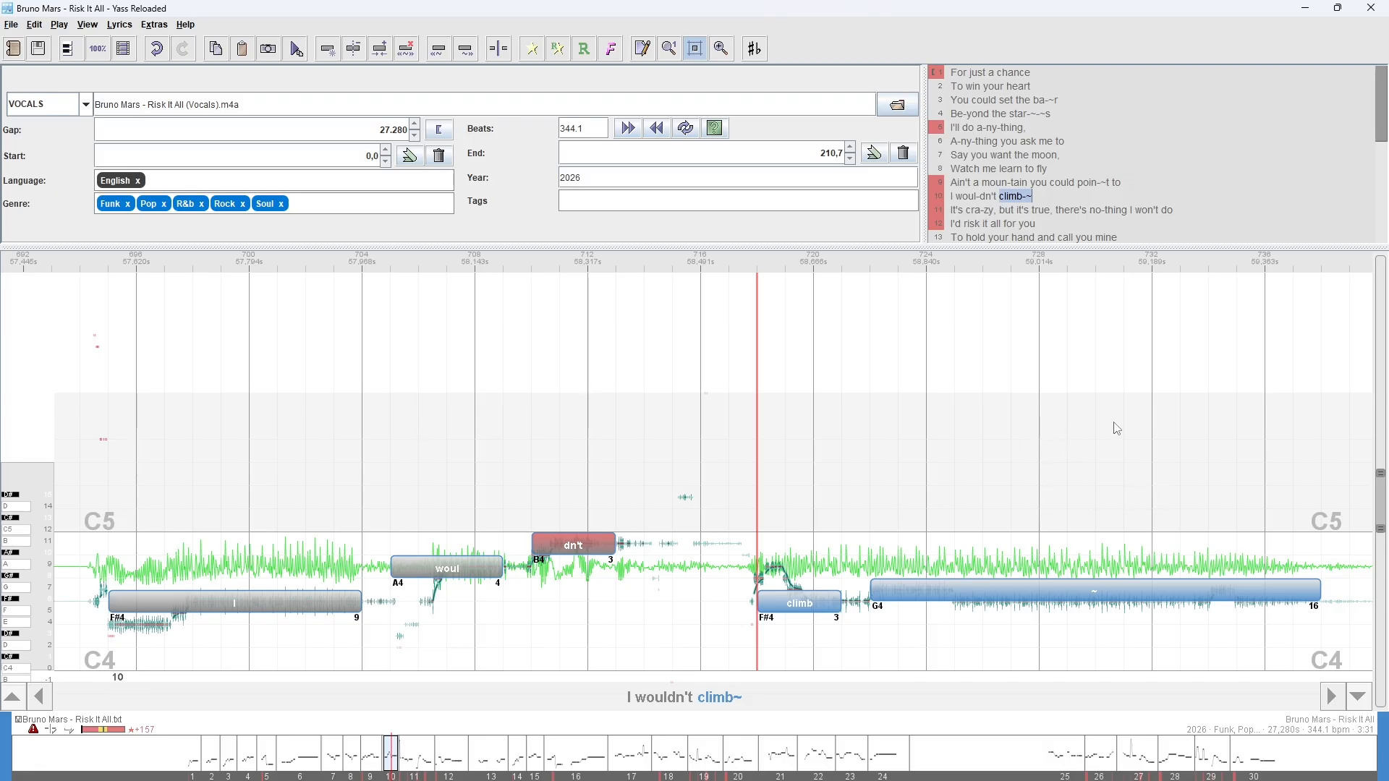
# Shift the letters of "climb~" in line 10 between its two notes so that they read "clim" and "~b".
pyautogui.click(731, 481)
pyautogui.moveTo(700, 490); pyautogui.dragTo(1338, 653)
pyautogui.hotkey('shift', 'e')
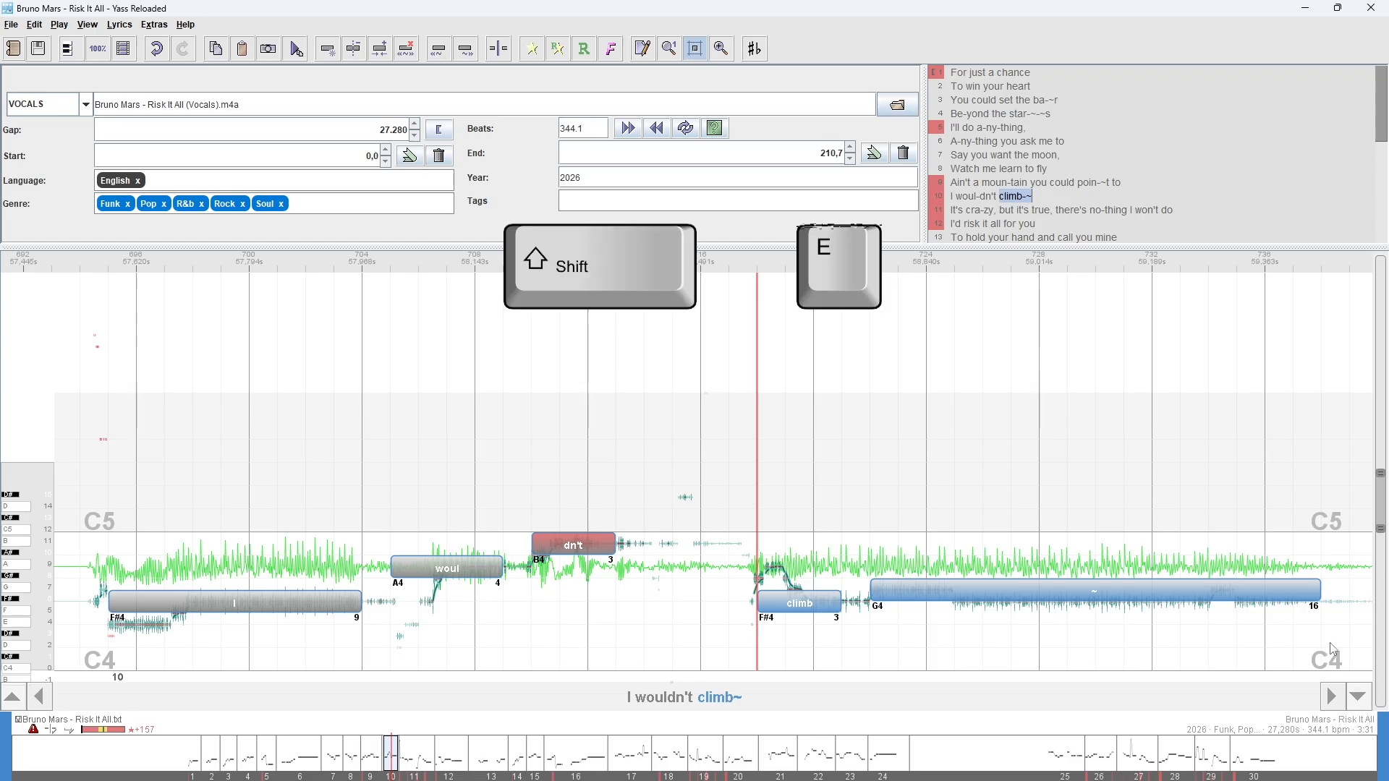
pyautogui.hotkey('shift', 'w')
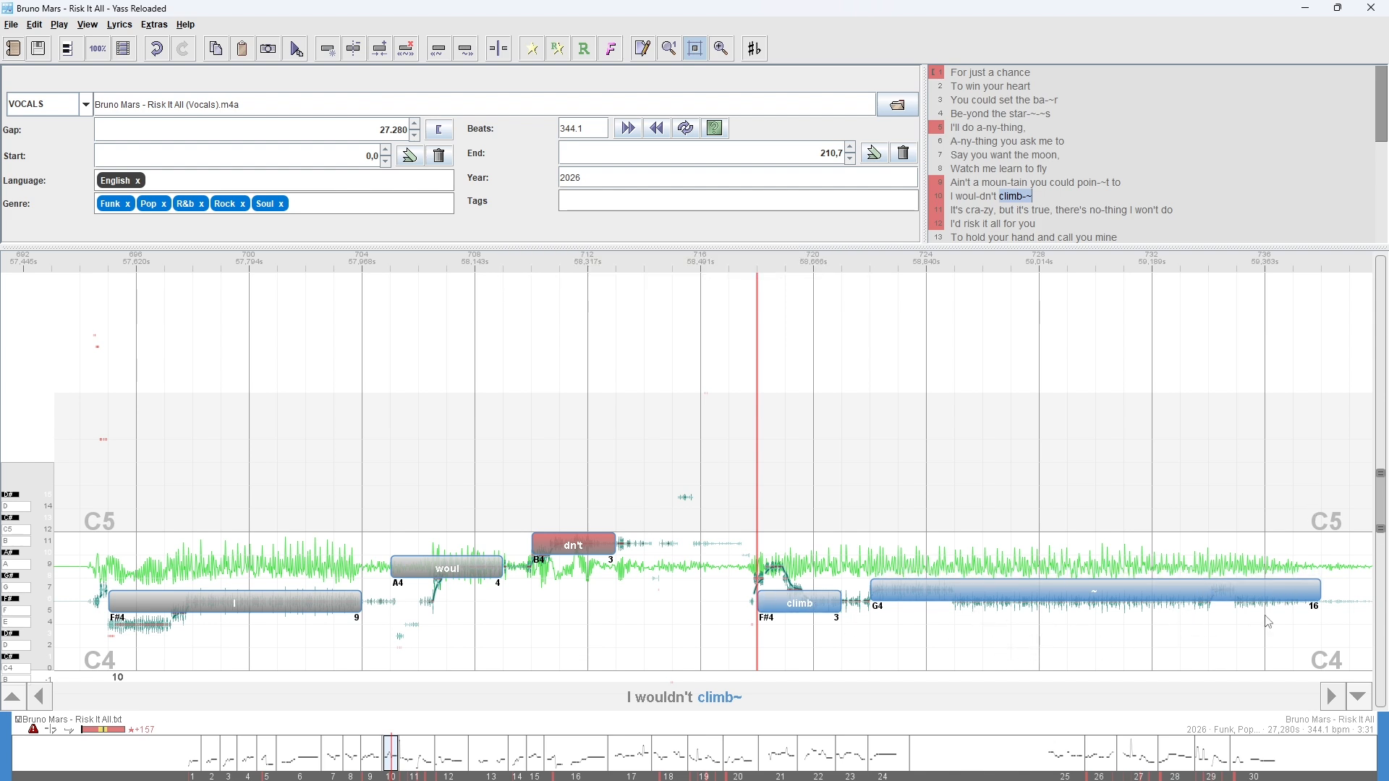
pyautogui.hotkey('shift', 'w')
pyautogui.hotkey('shift', 'e')
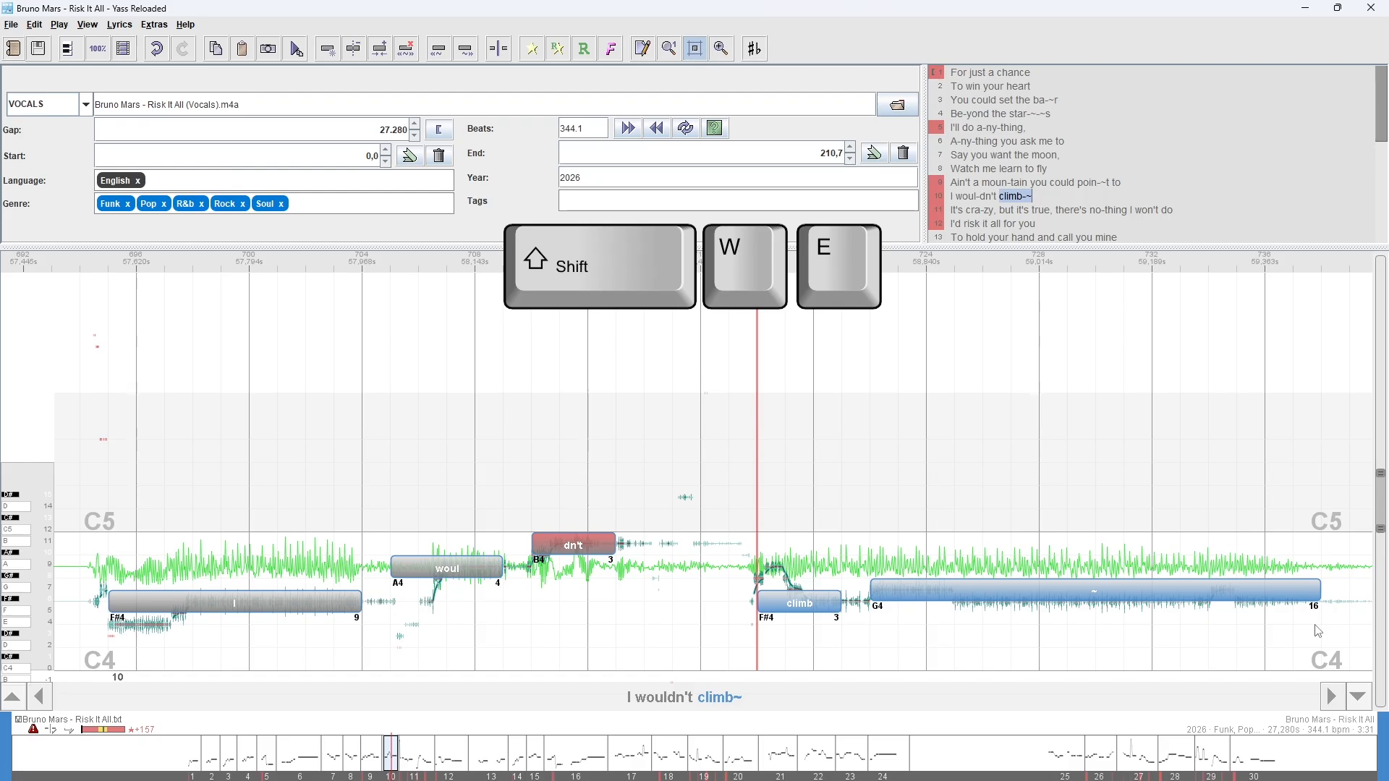
pyautogui.hotkey('shift', 'e')
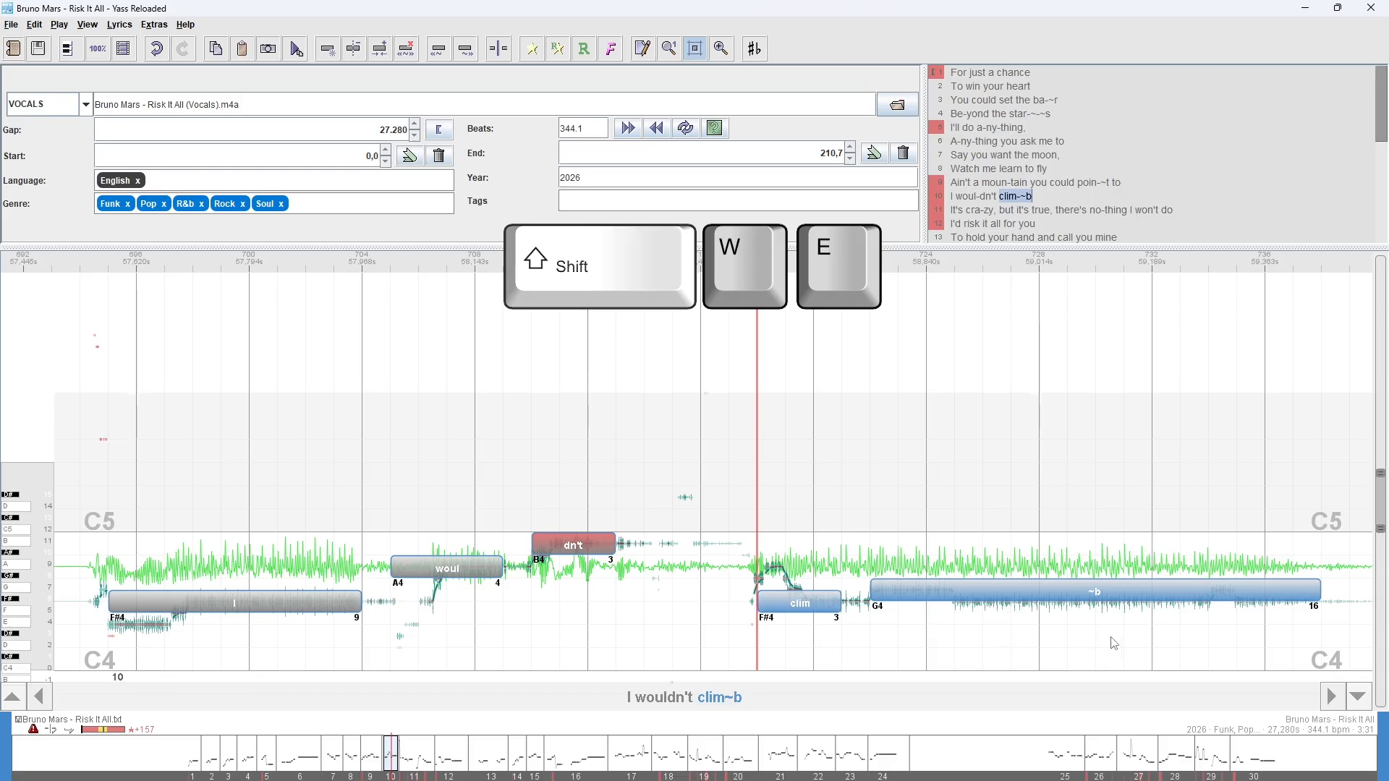
pyautogui.hotkey('shift', 'e')
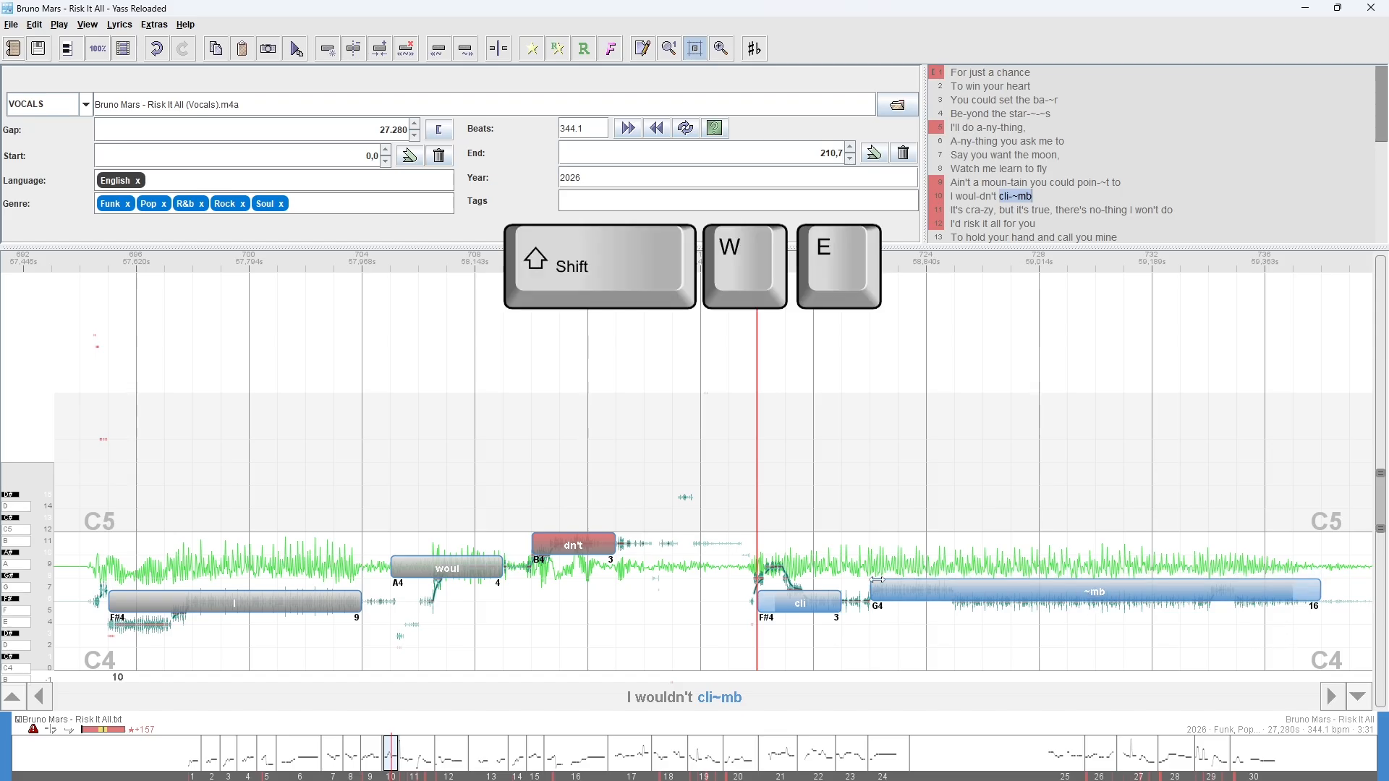
pyautogui.hotkey('shift', 'w')
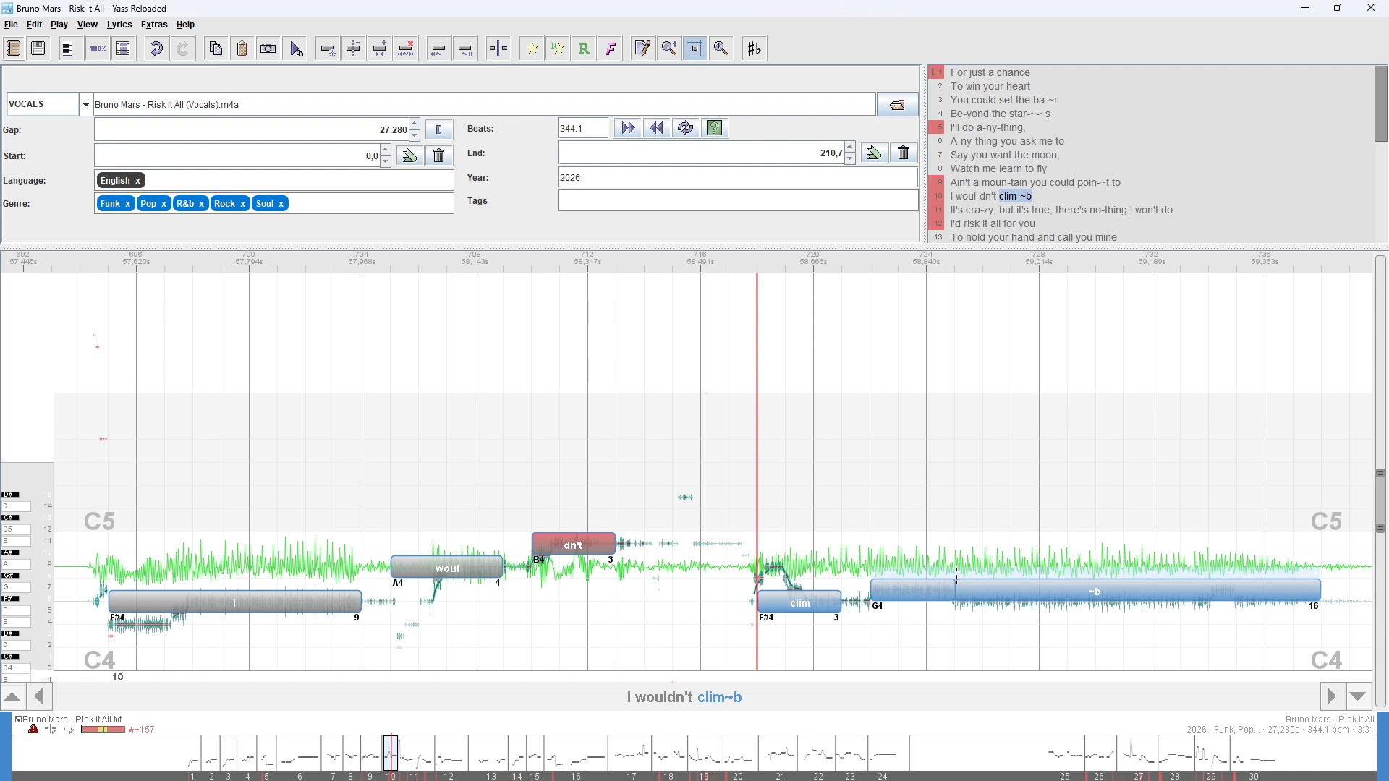
# Split the note "~b" in line 10 into "~" of 3 beats at G4 and "~b" of 12 beats at F#4.
pyautogui.click(953, 571)
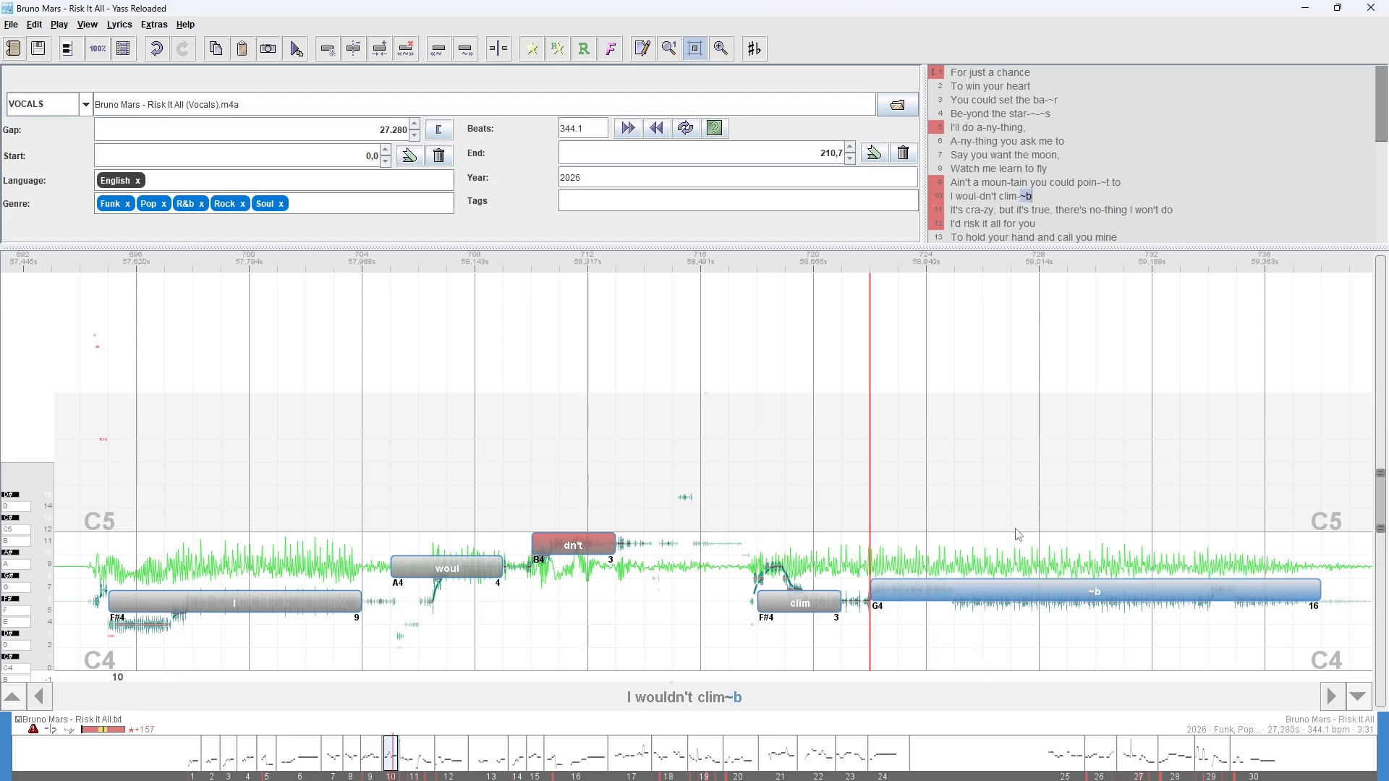
pyautogui.press('-')
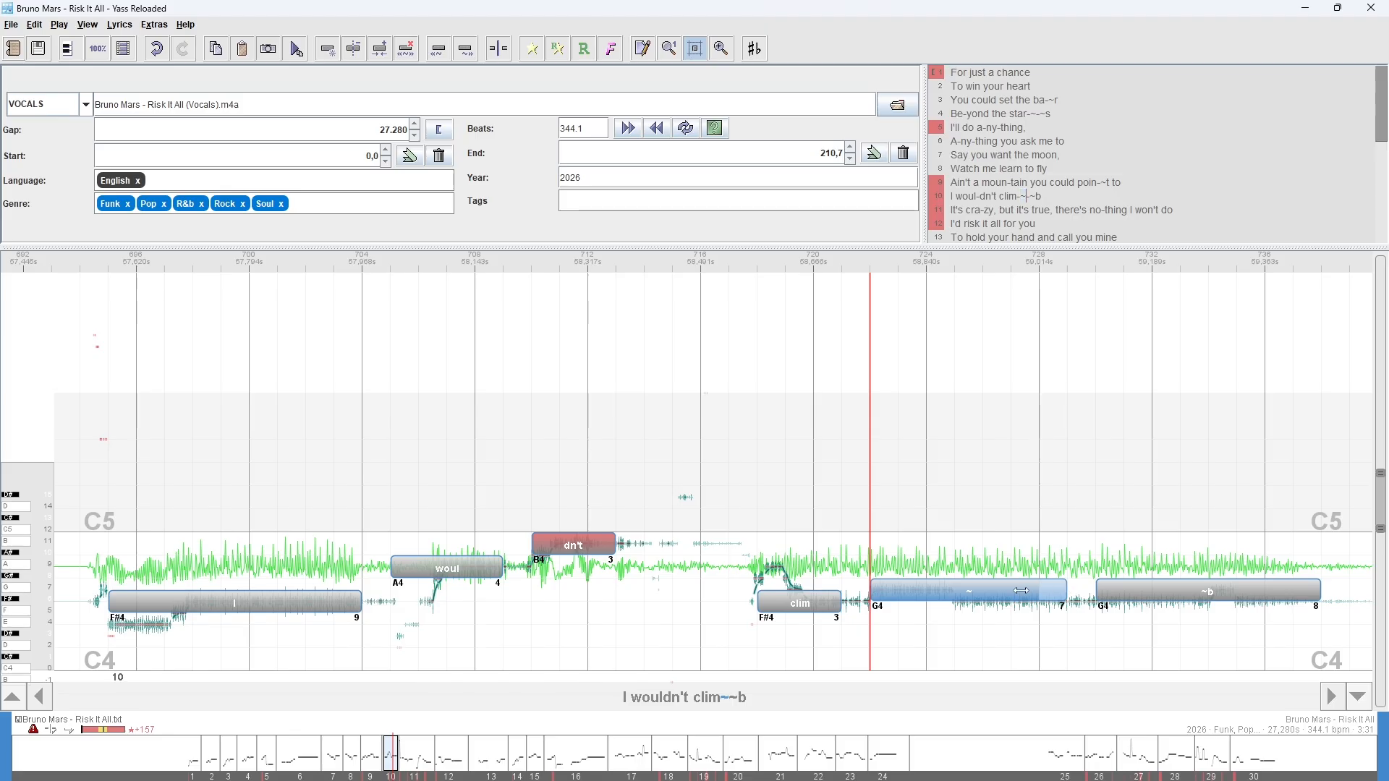
pyautogui.moveTo(1062, 593); pyautogui.dragTo(948, 592)
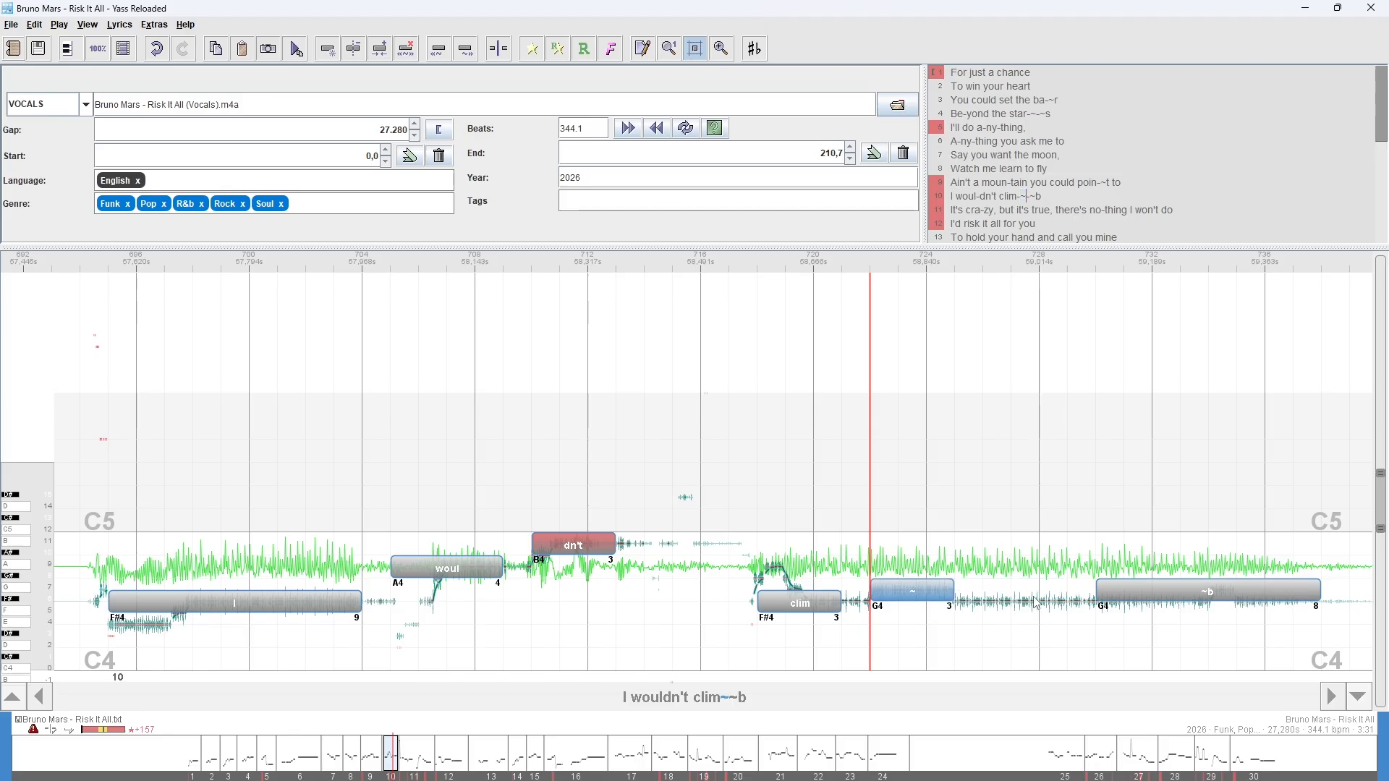
pyautogui.click(1119, 591)
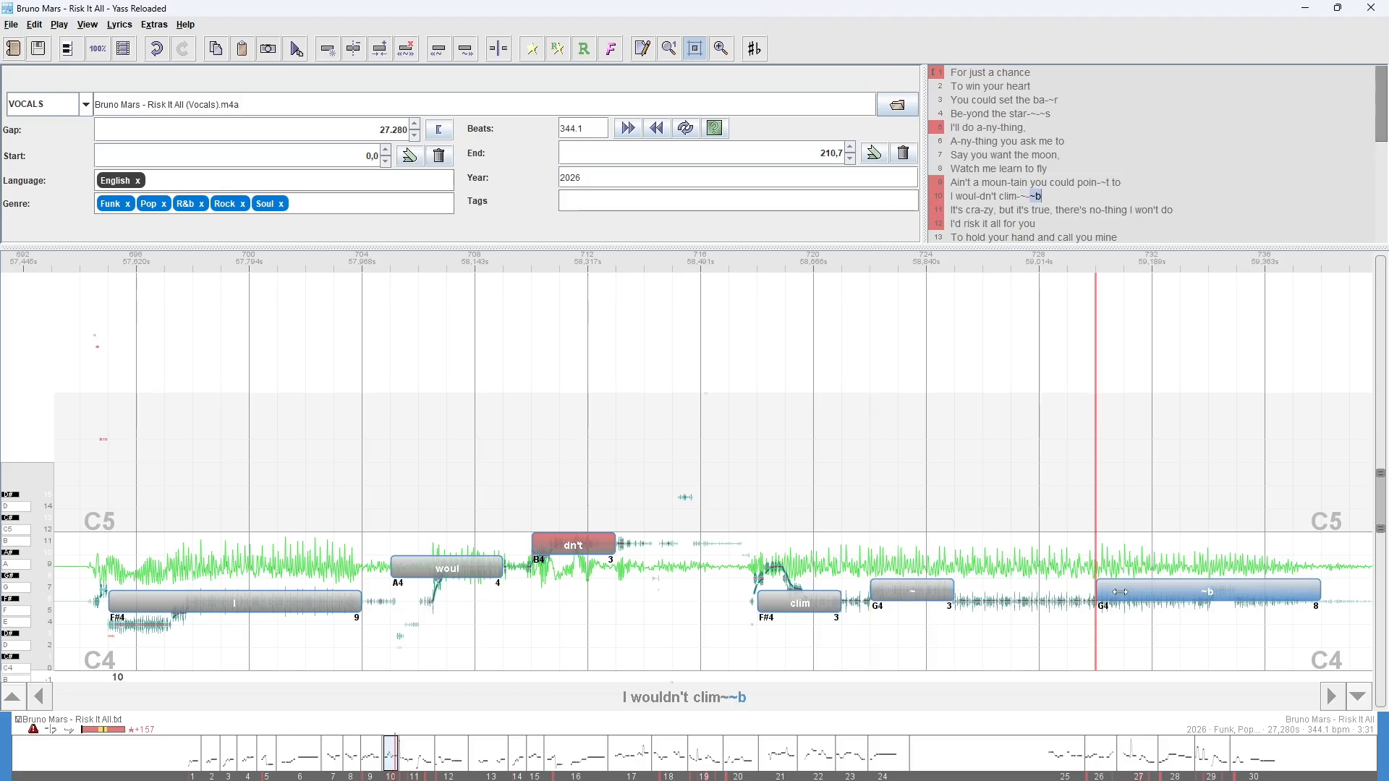
pyautogui.moveTo(1120, 592); pyautogui.dragTo(1007, 603)
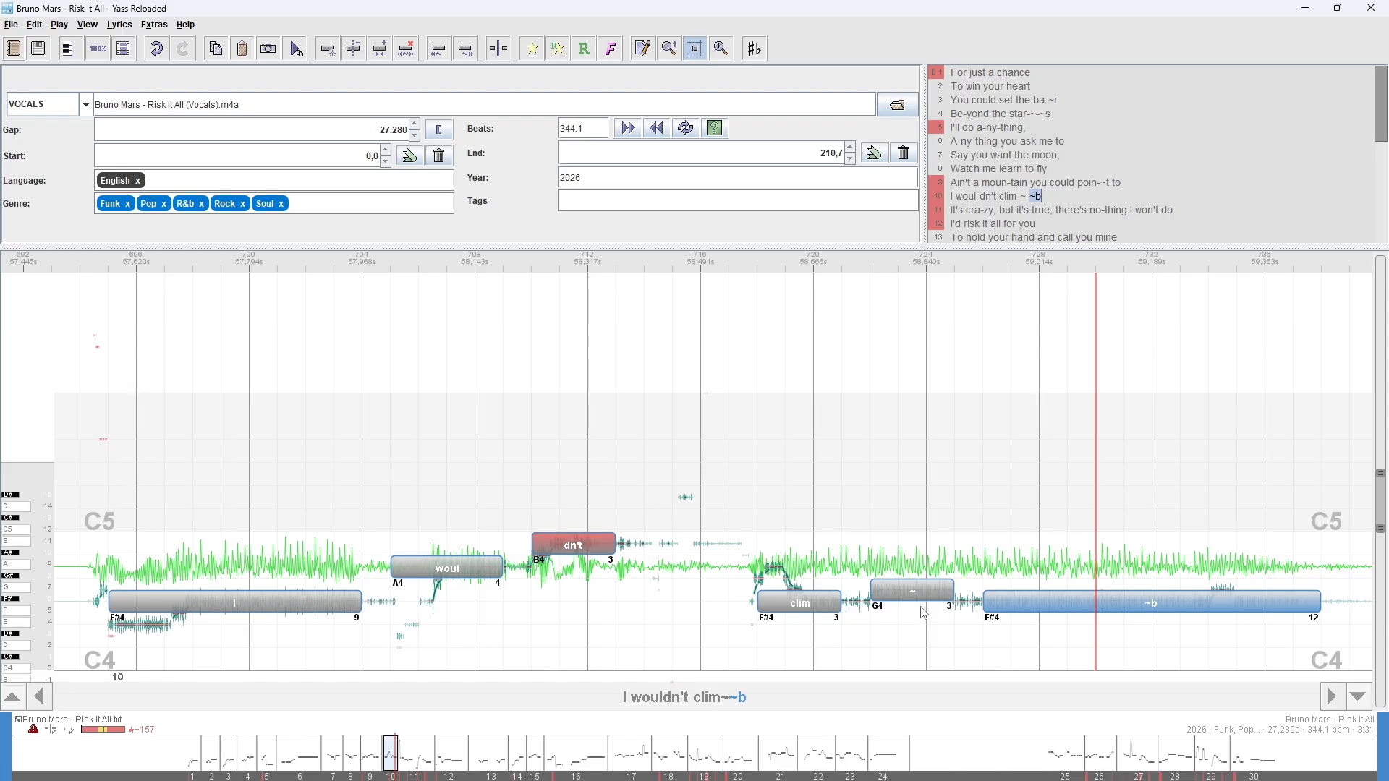
# Try shifting the letter "m" across the three notes of "clim~~b" so that they read "cli~~mb".
pyautogui.moveTo(724, 529); pyautogui.dragTo(1357, 641)
pyautogui.hotkey('shift', 'w')
pyautogui.hotkey('shift', 'e')
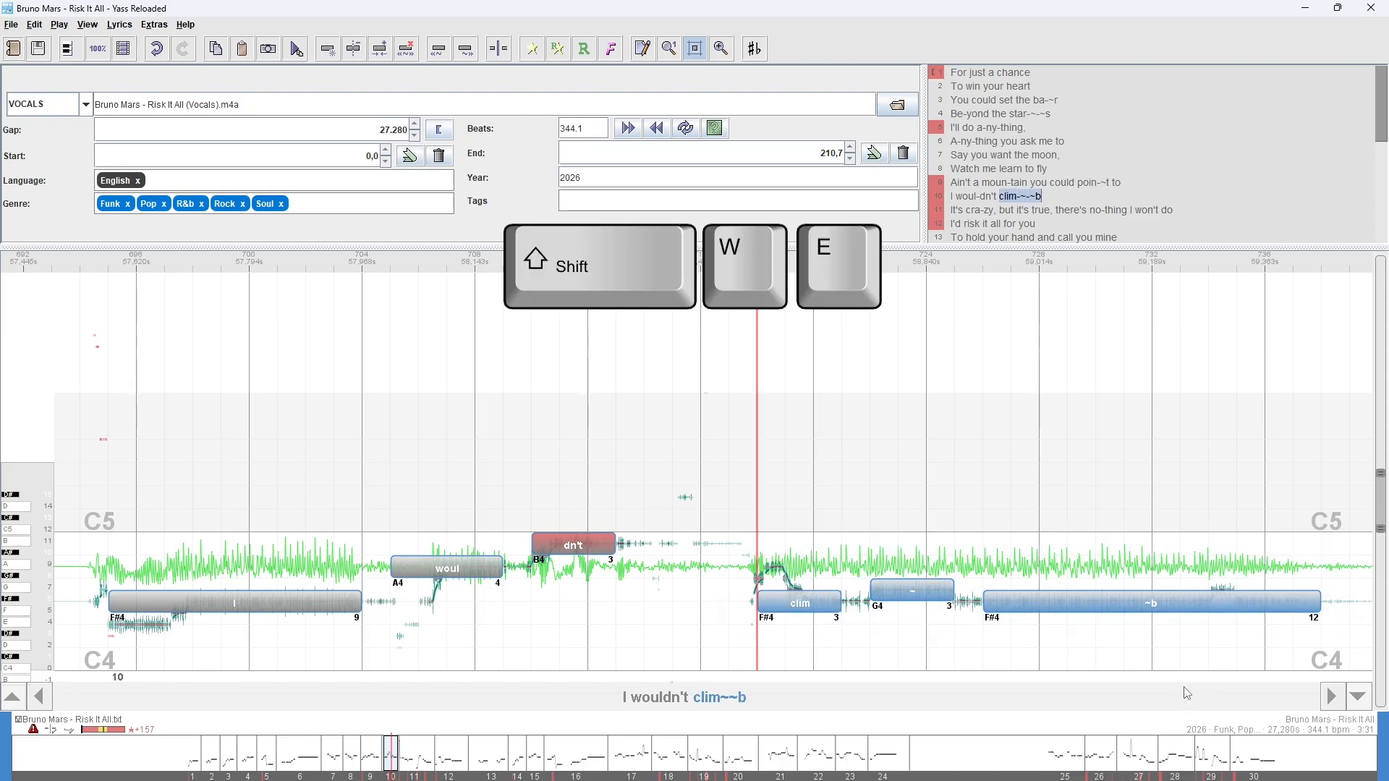
pyautogui.hotkey('shift', 'e')
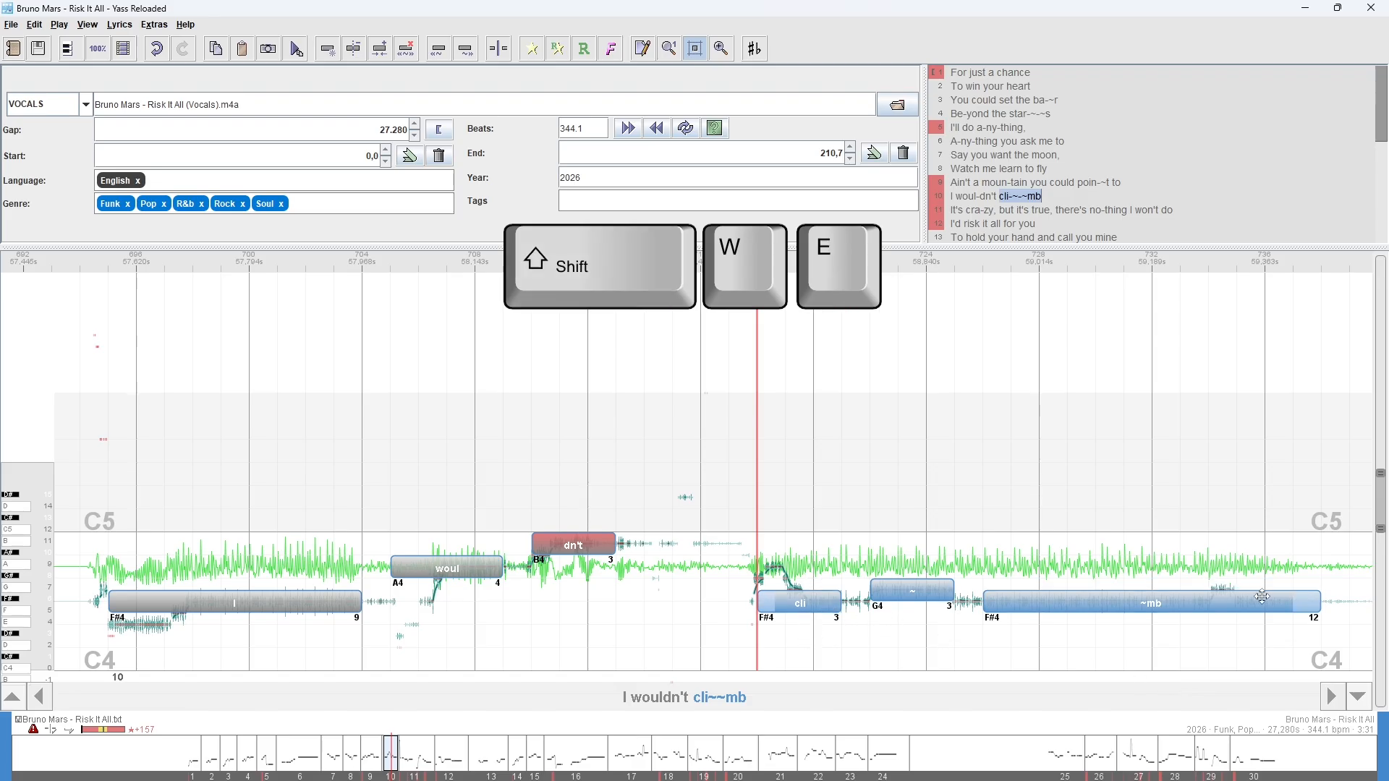
pyautogui.hotkey('shift', 'w')
pyautogui.click(1167, 653)
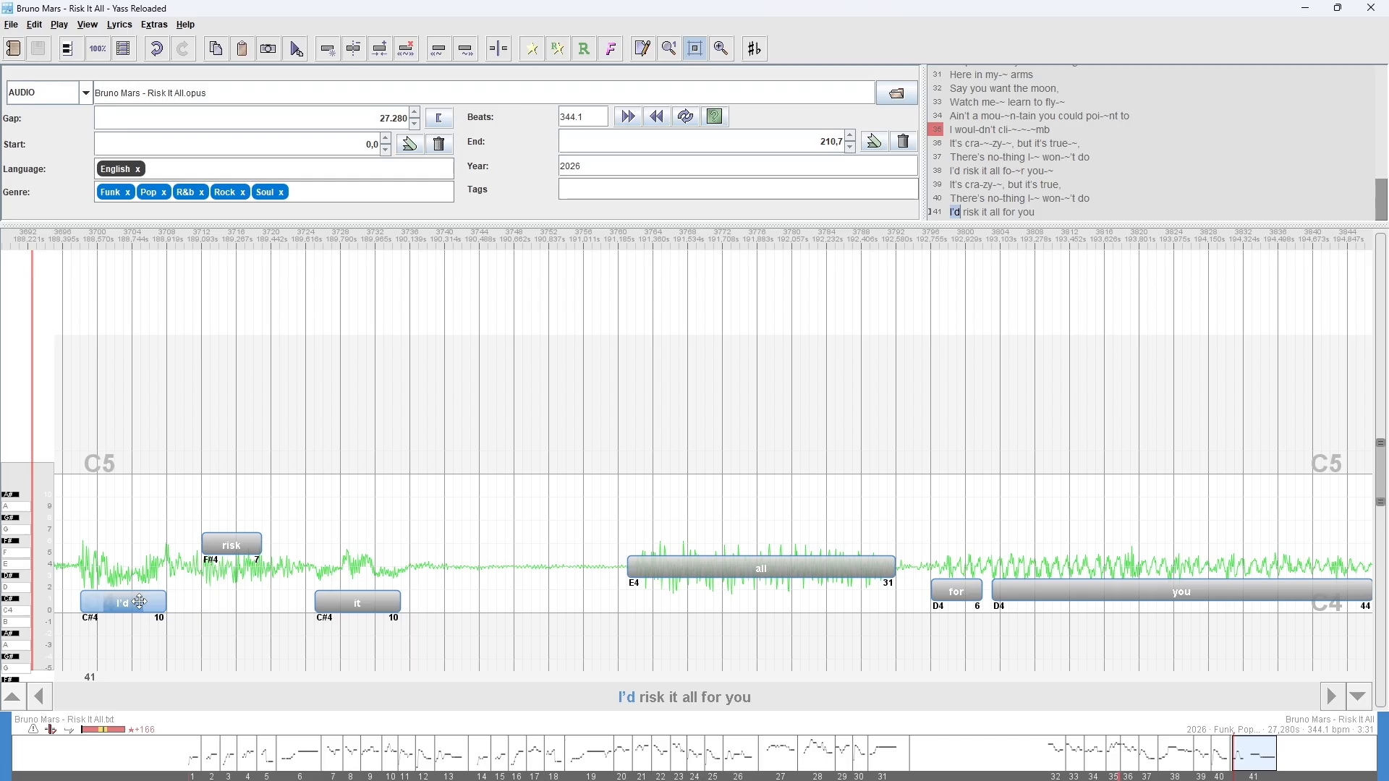
# Review the song's listed errors and apply the automatic correction to the short page break at "~mb" on page 35.
pyautogui.click(133, 734)
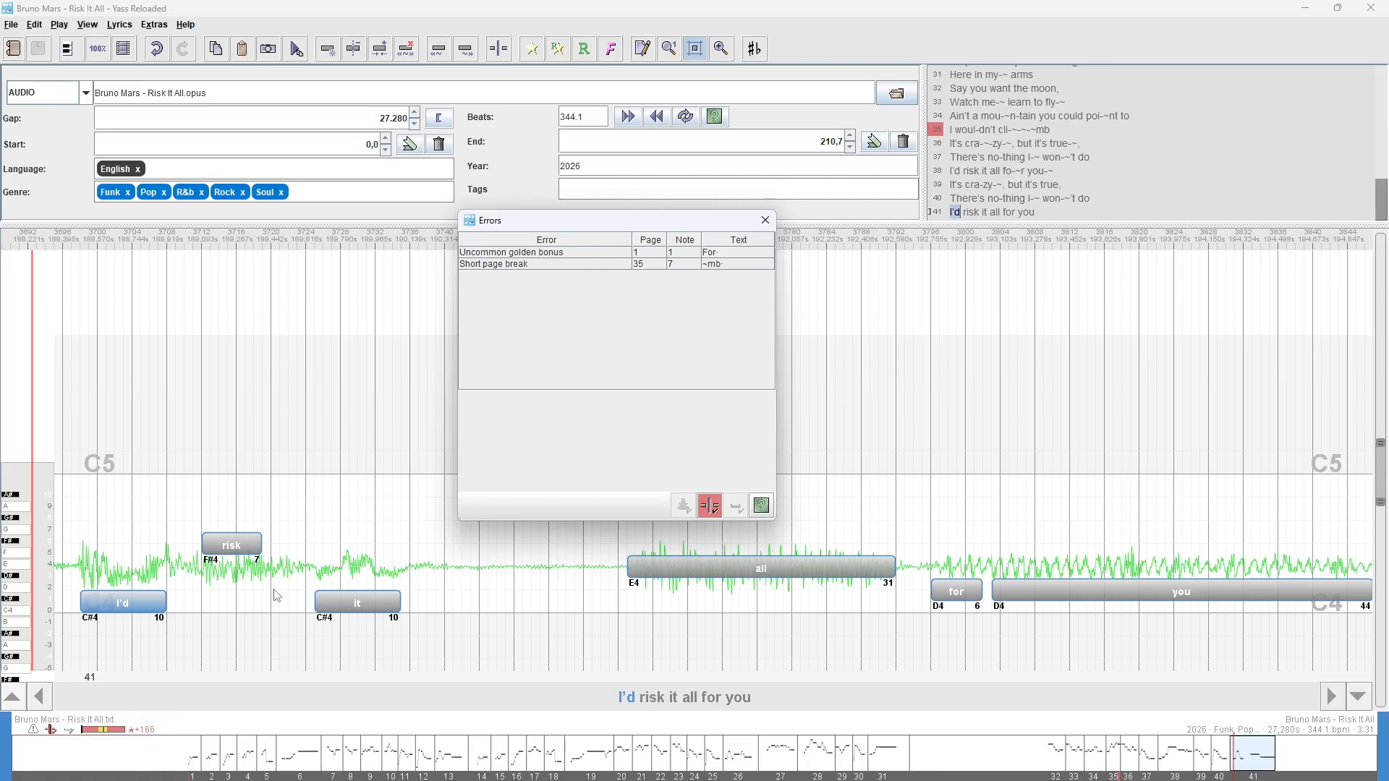
pyautogui.click(547, 252)
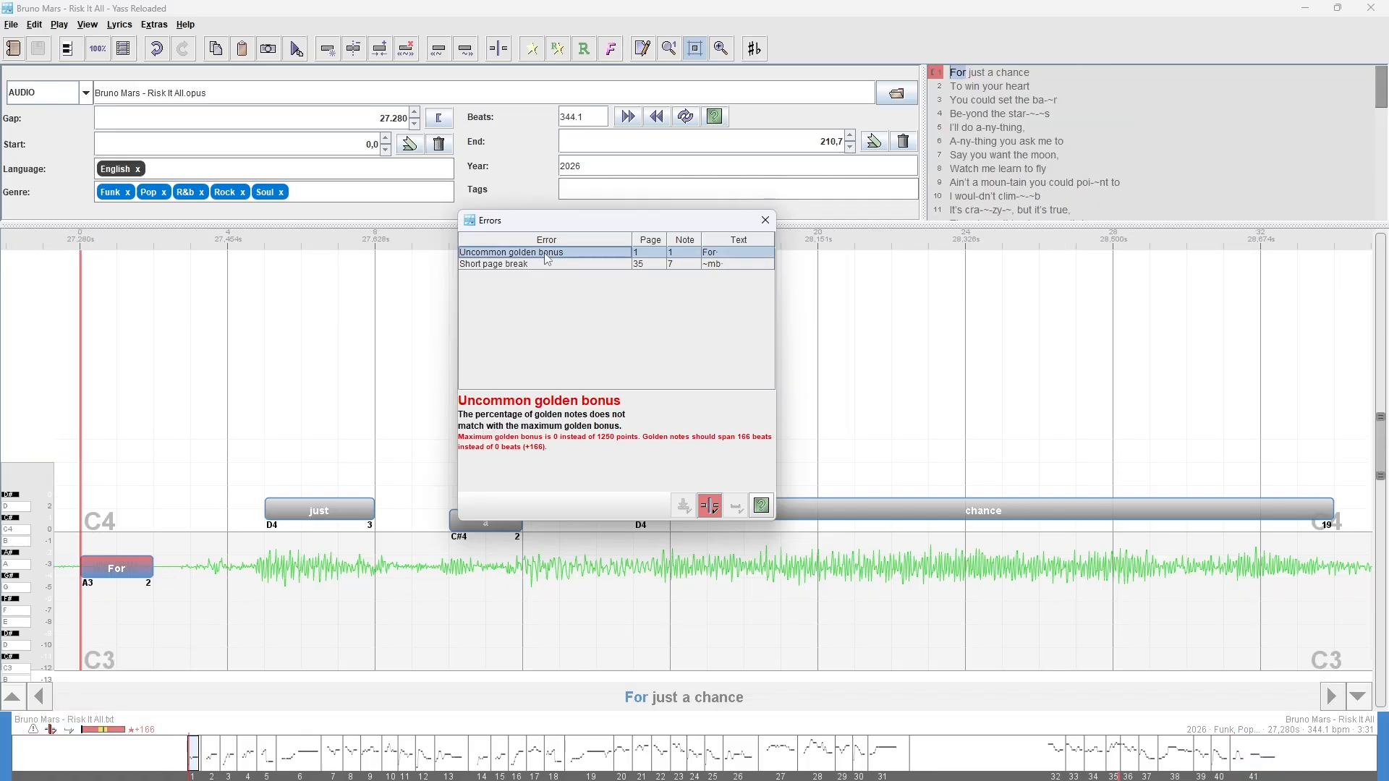
pyautogui.click(522, 263)
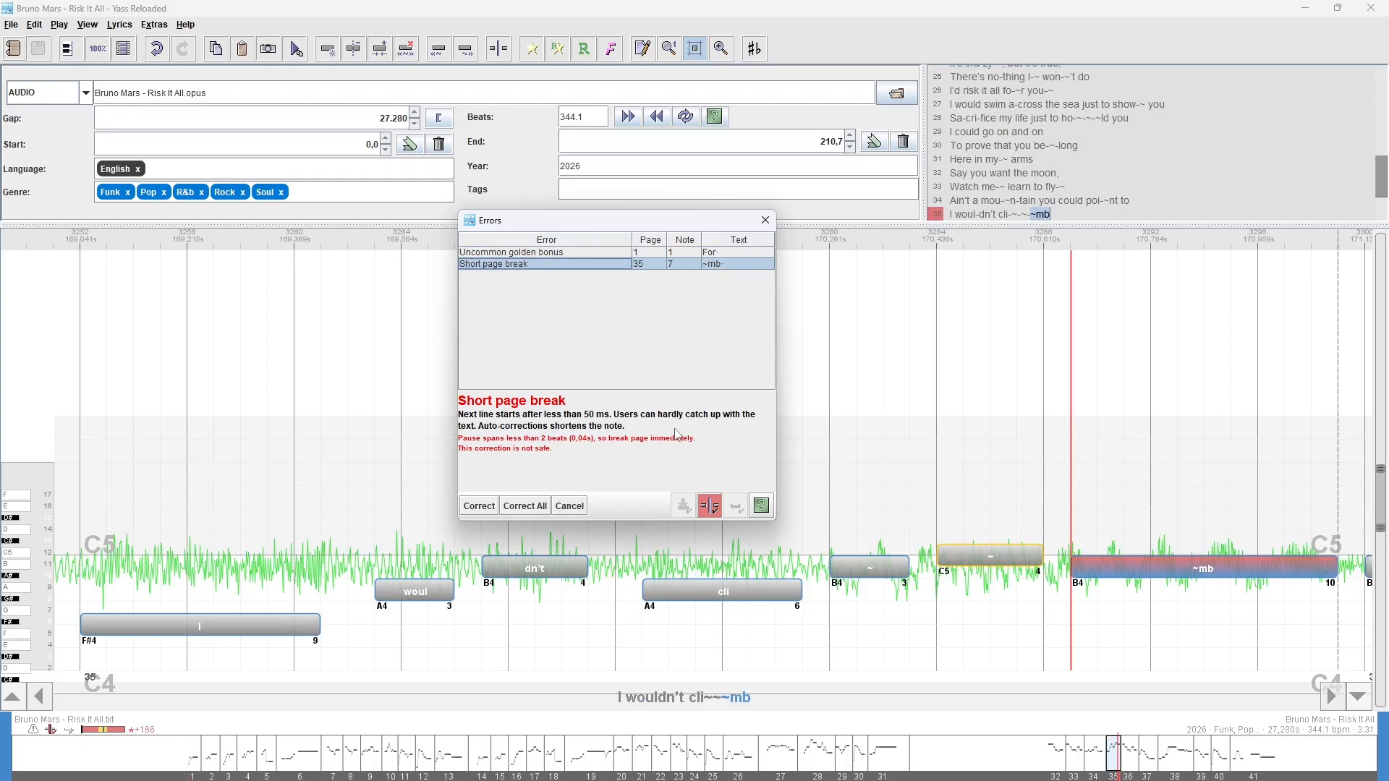
pyautogui.click(476, 505)
pyautogui.click(476, 513)
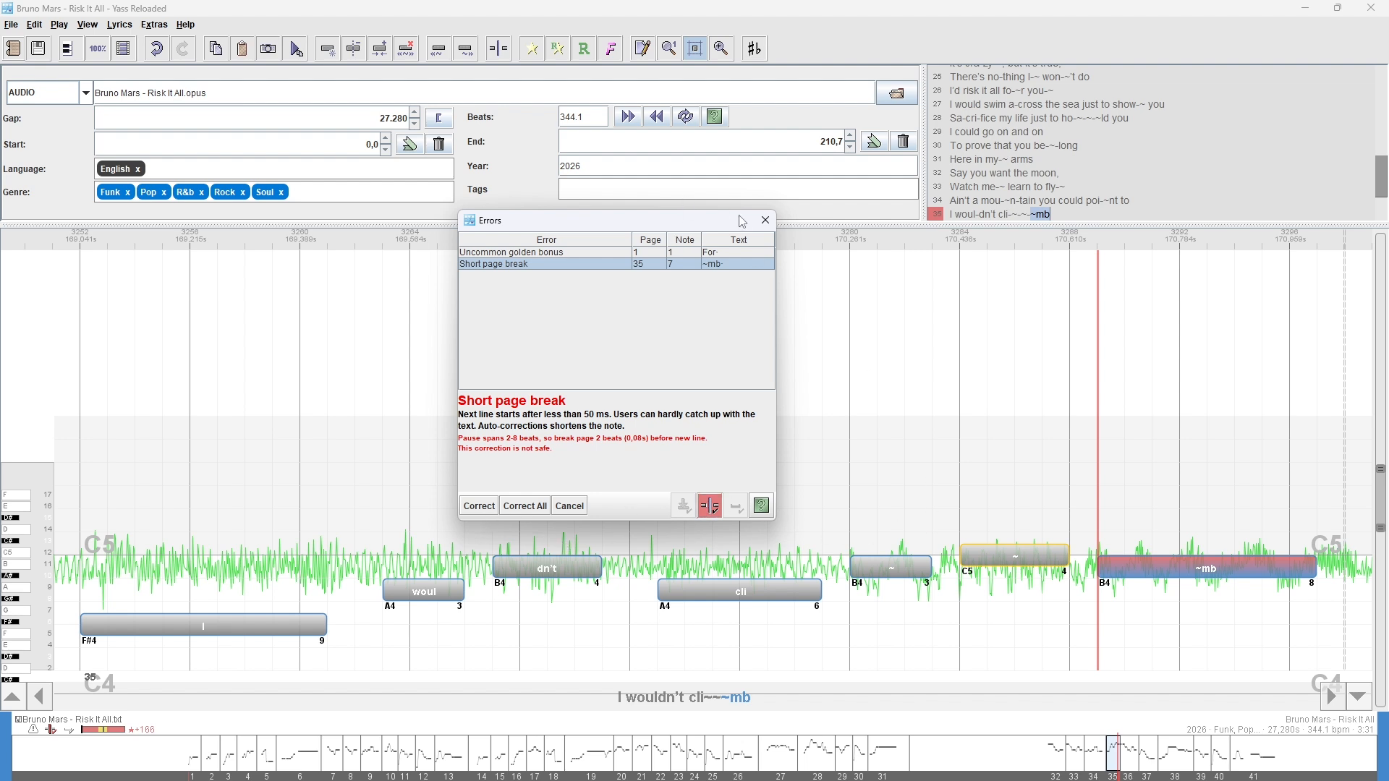
pyautogui.click(765, 220)
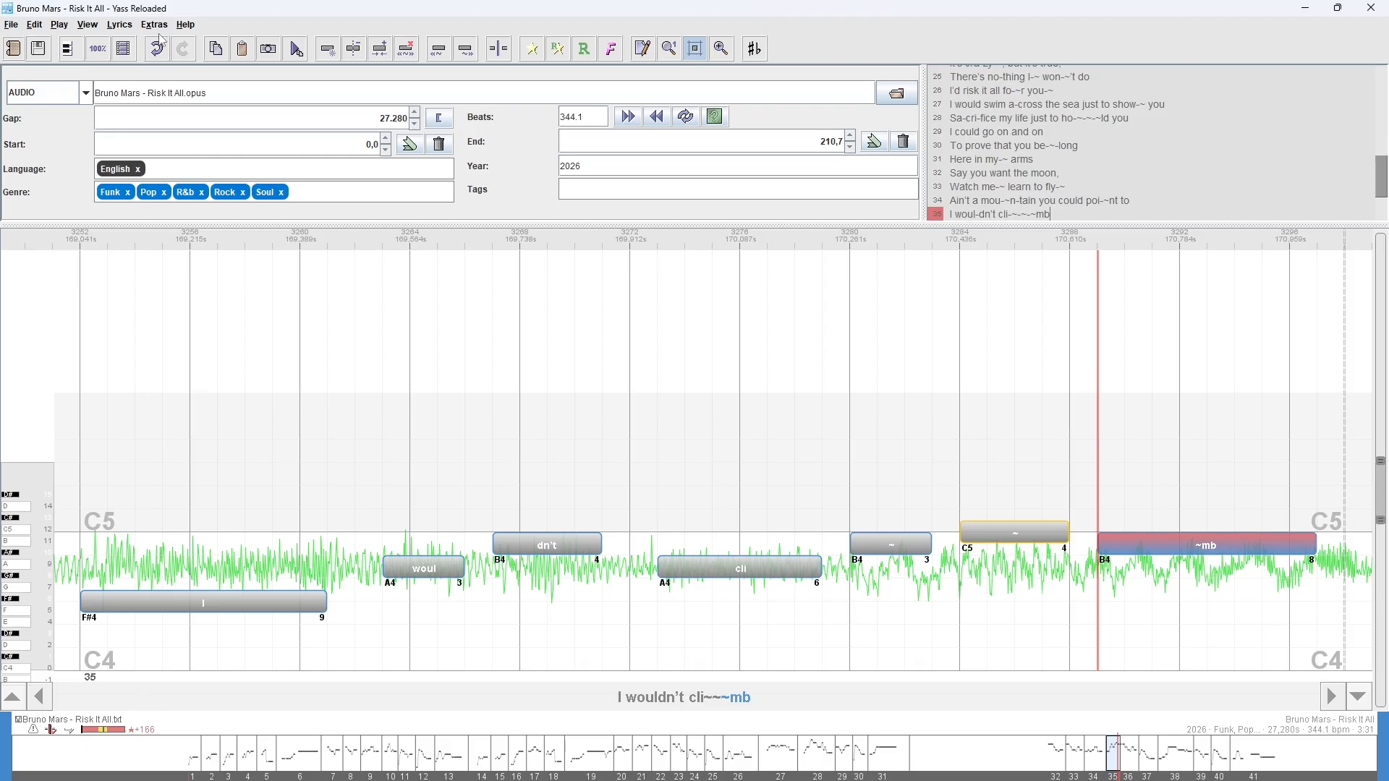
# Generate golden note suggestions for the song and review the suggested notes on pages 6, 19 and 31.
pyautogui.click(156, 26)
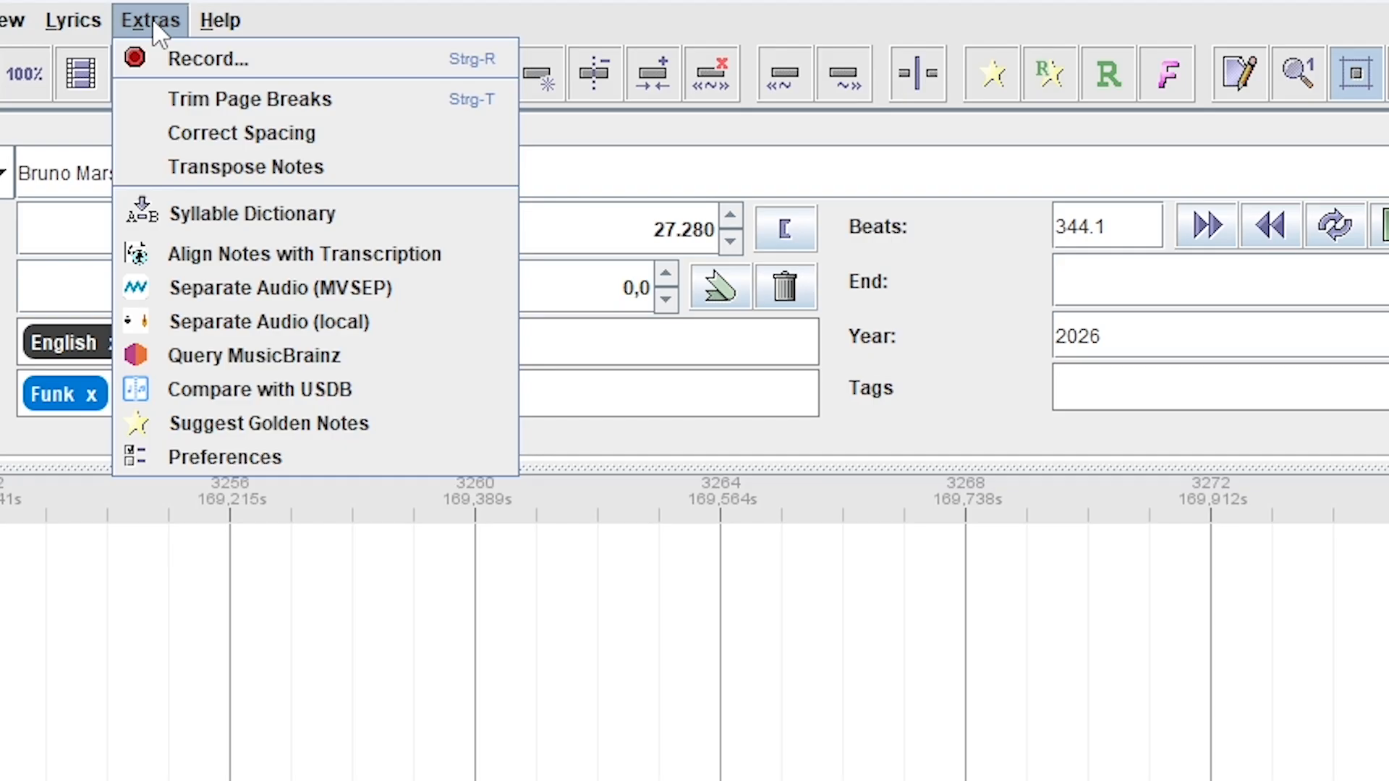
pyautogui.click(346, 423)
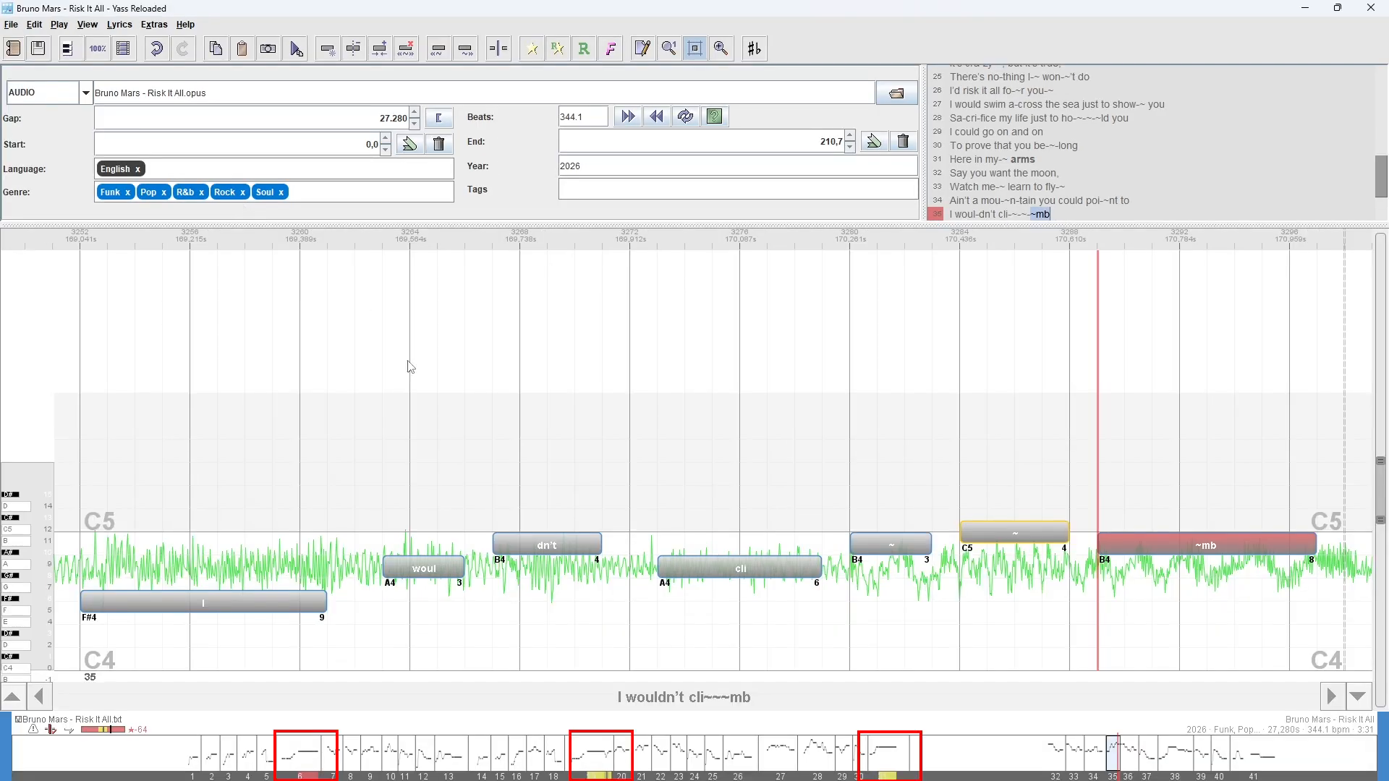
pyautogui.click(302, 770)
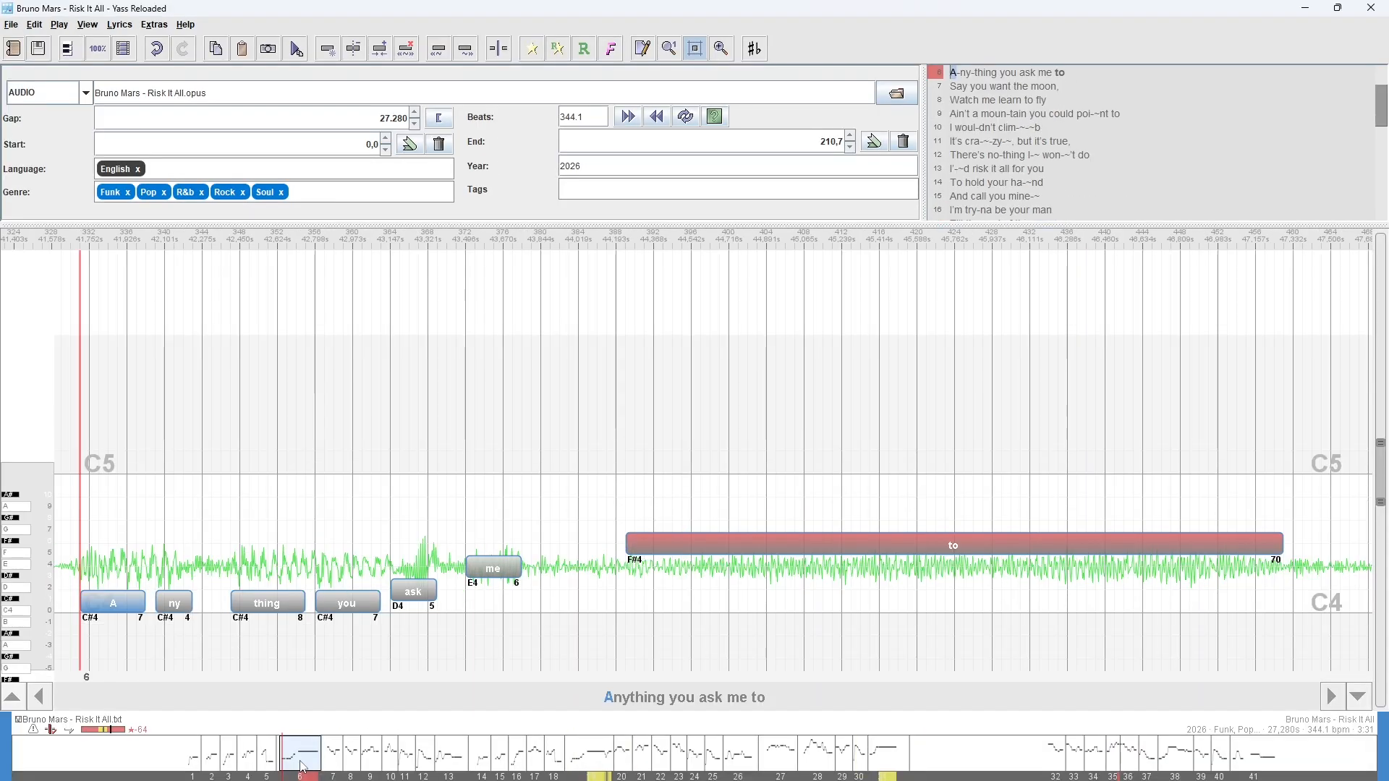
pyautogui.click(605, 748)
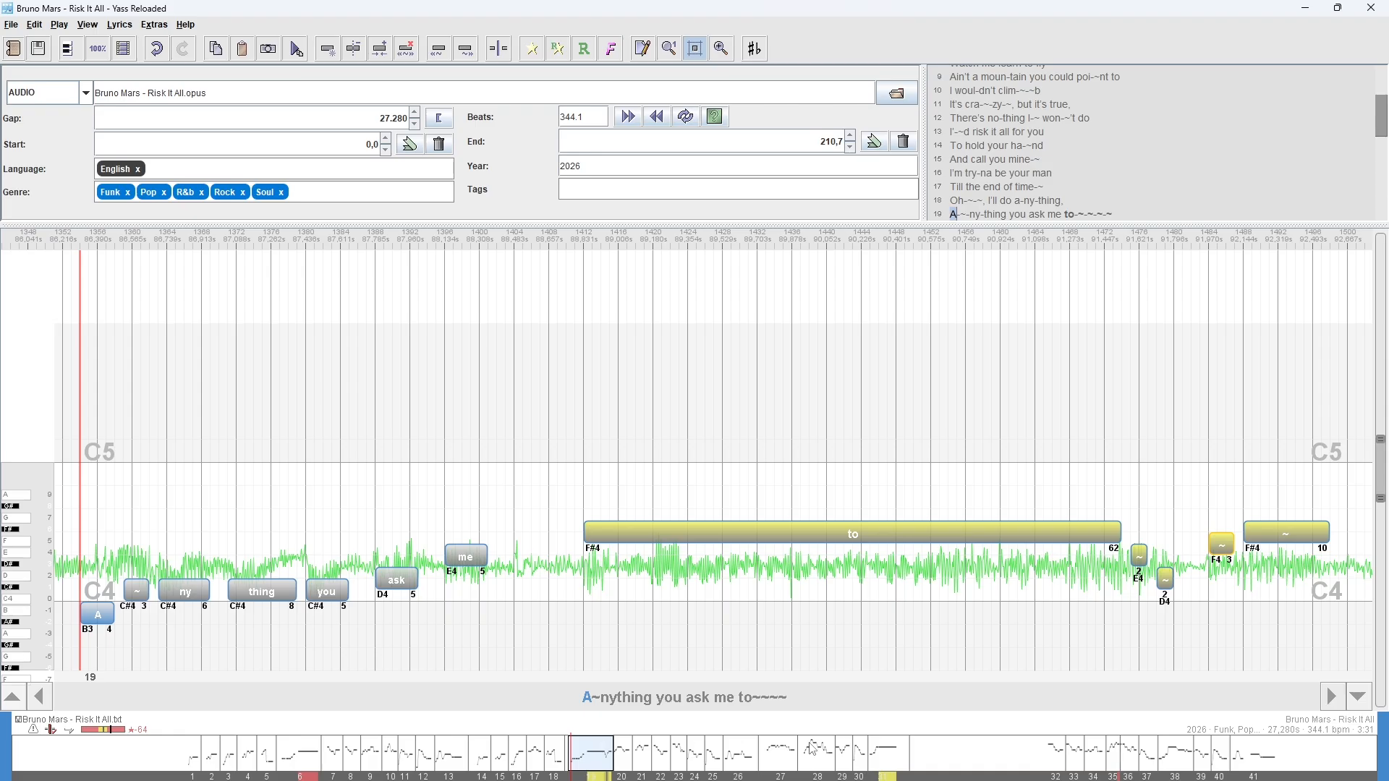
pyautogui.click(893, 761)
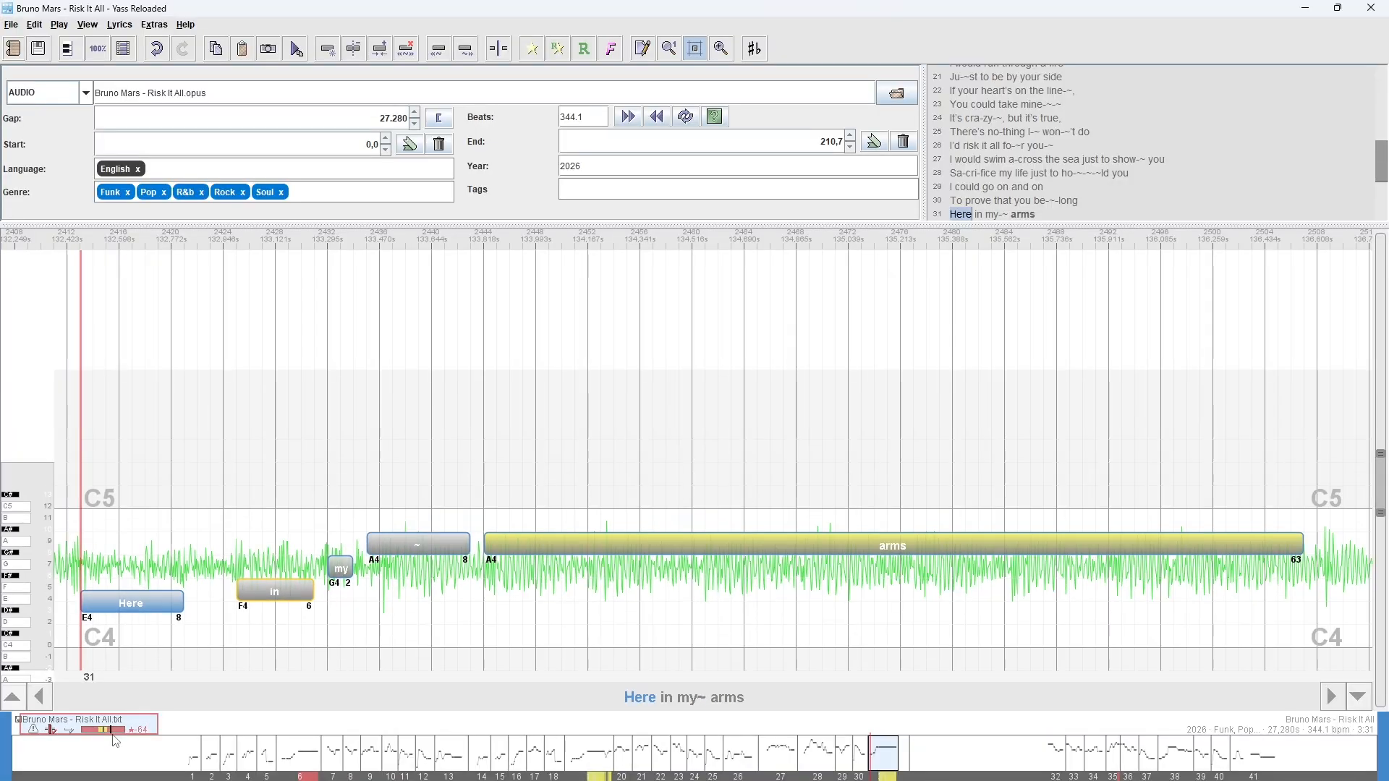
# Remove the golden marking from the note "arms" on page 31 and save the song.
pyautogui.click(882, 551)
pyautogui.press('g')
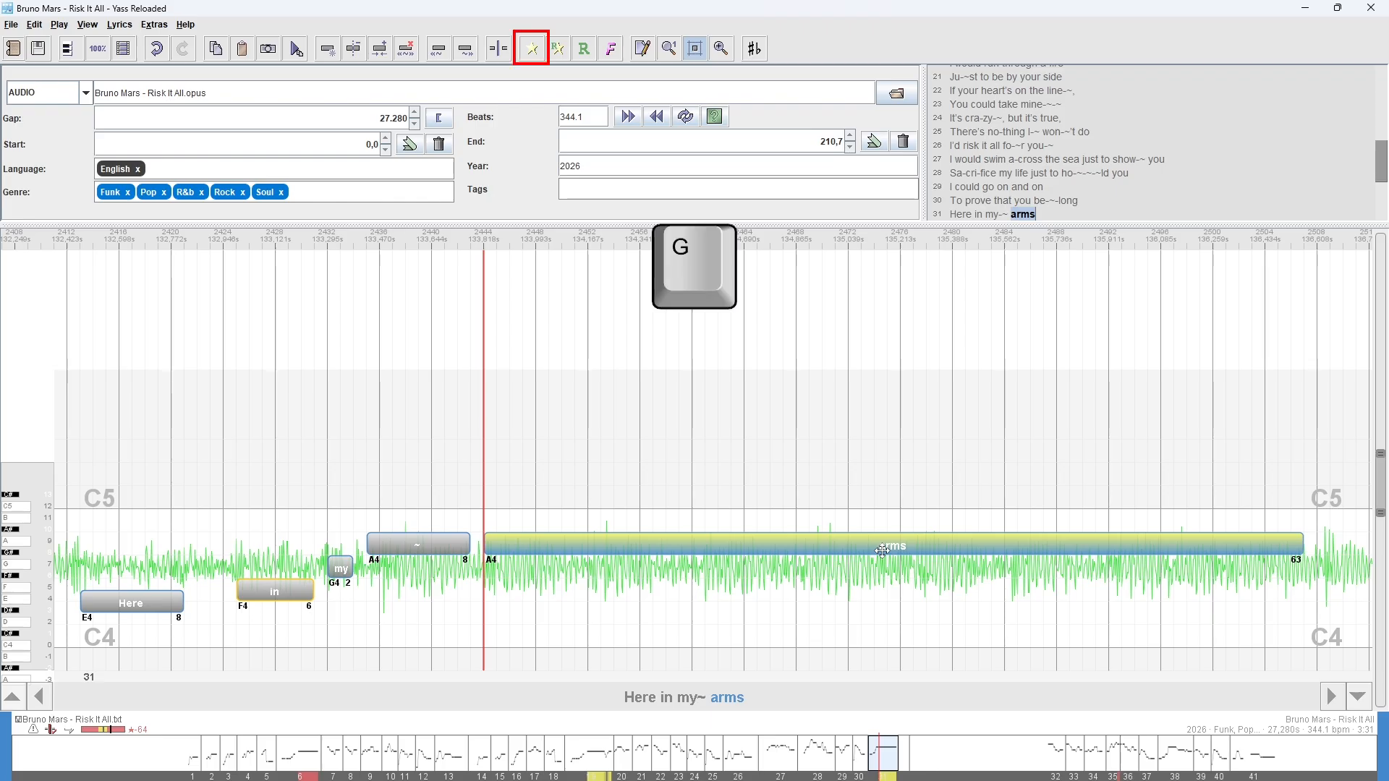
pyautogui.press('g')
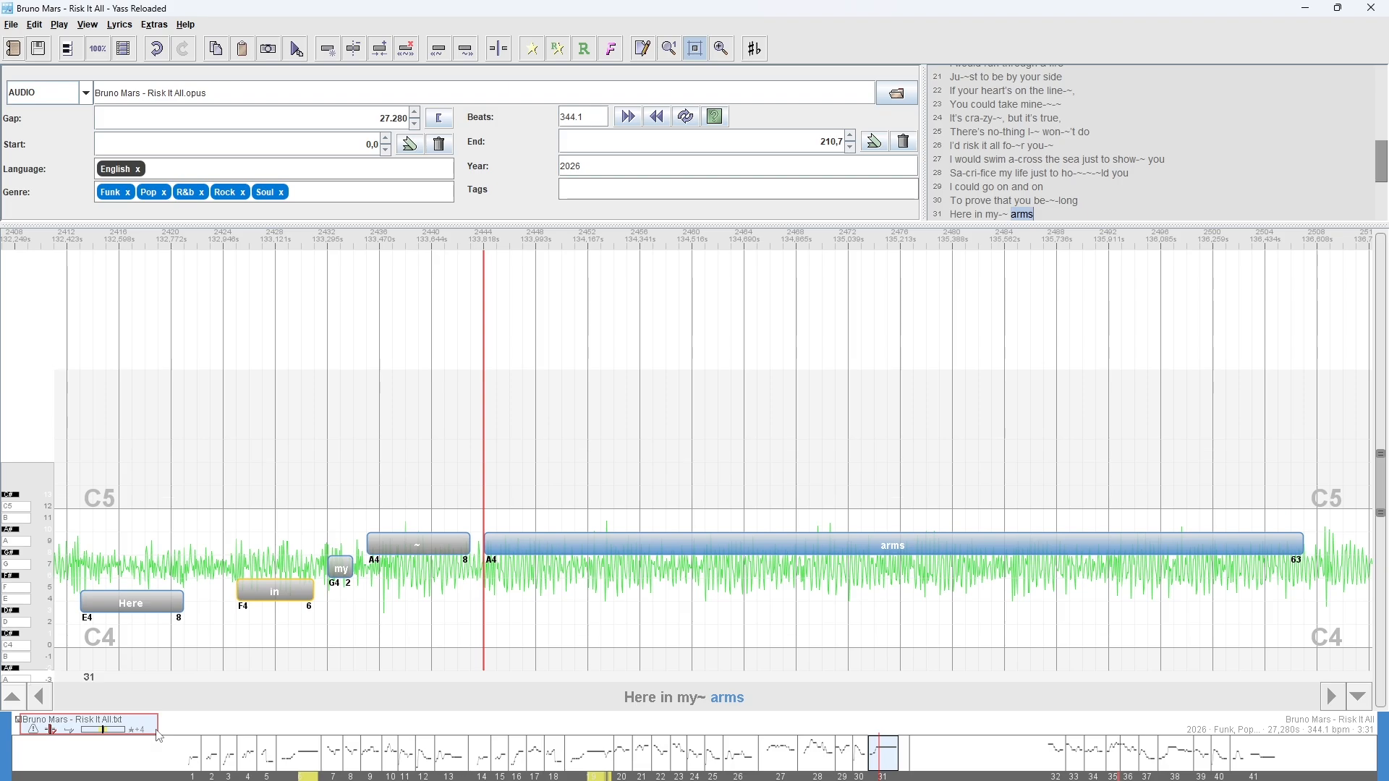
pyautogui.click(39, 51)
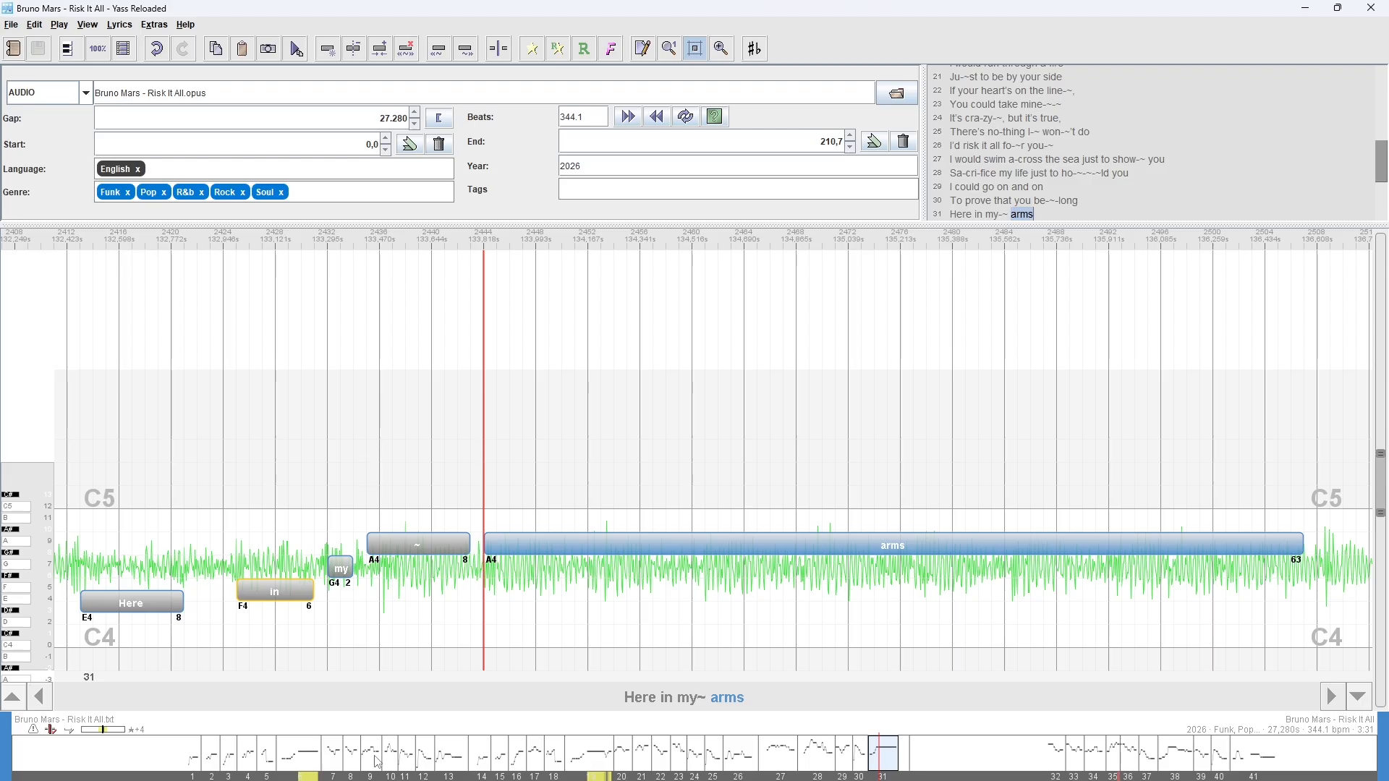
# Set the medley start at "For" in line 1 and the medley end at "you" in line 13.
pyautogui.click(208, 763)
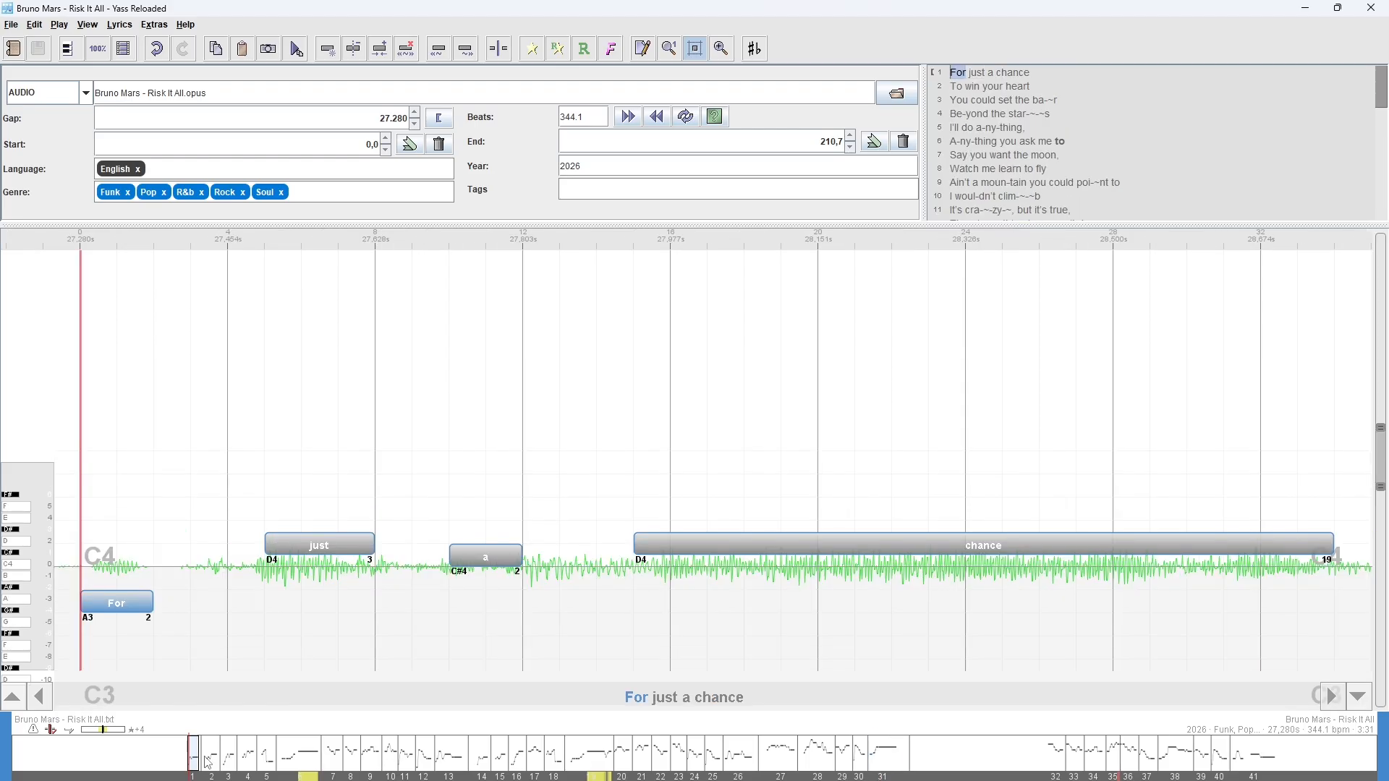
pyautogui.press('a')
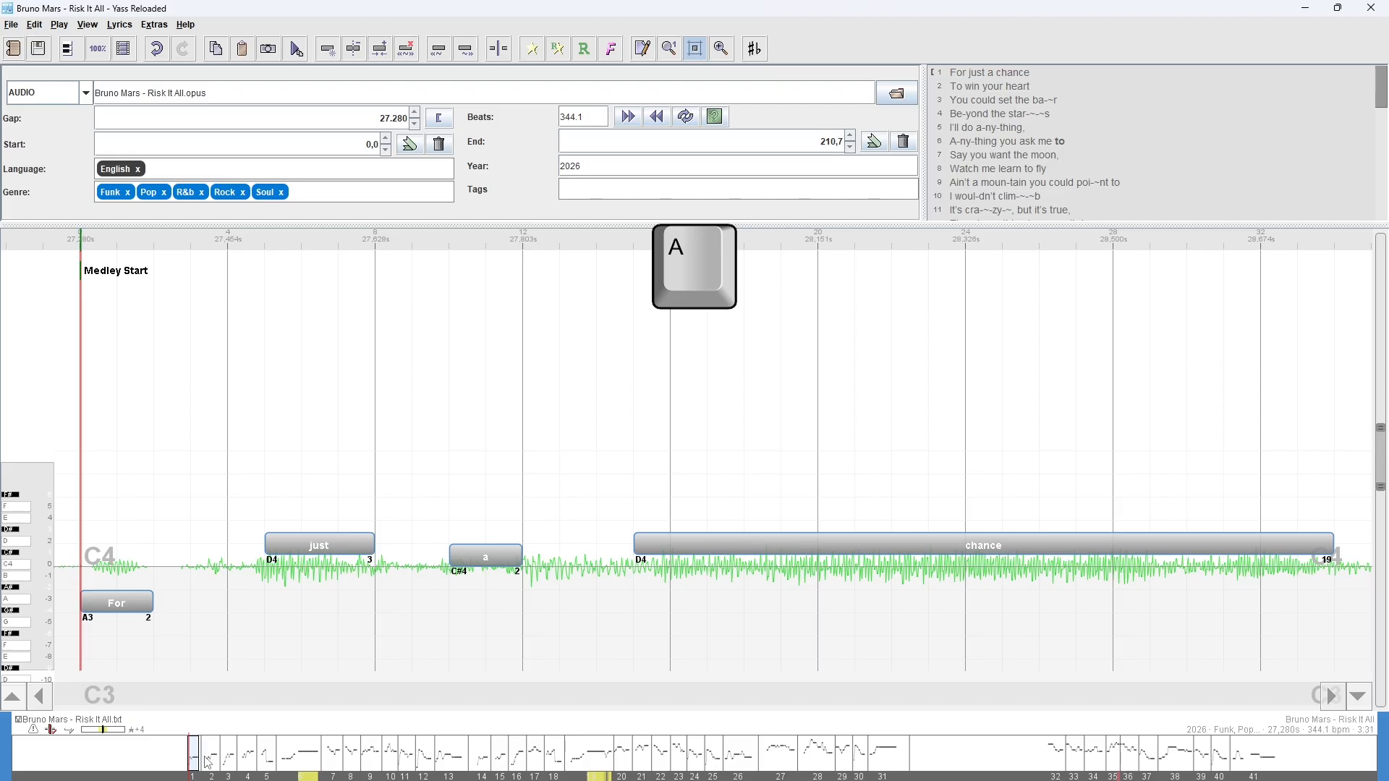
pyautogui.click(455, 752)
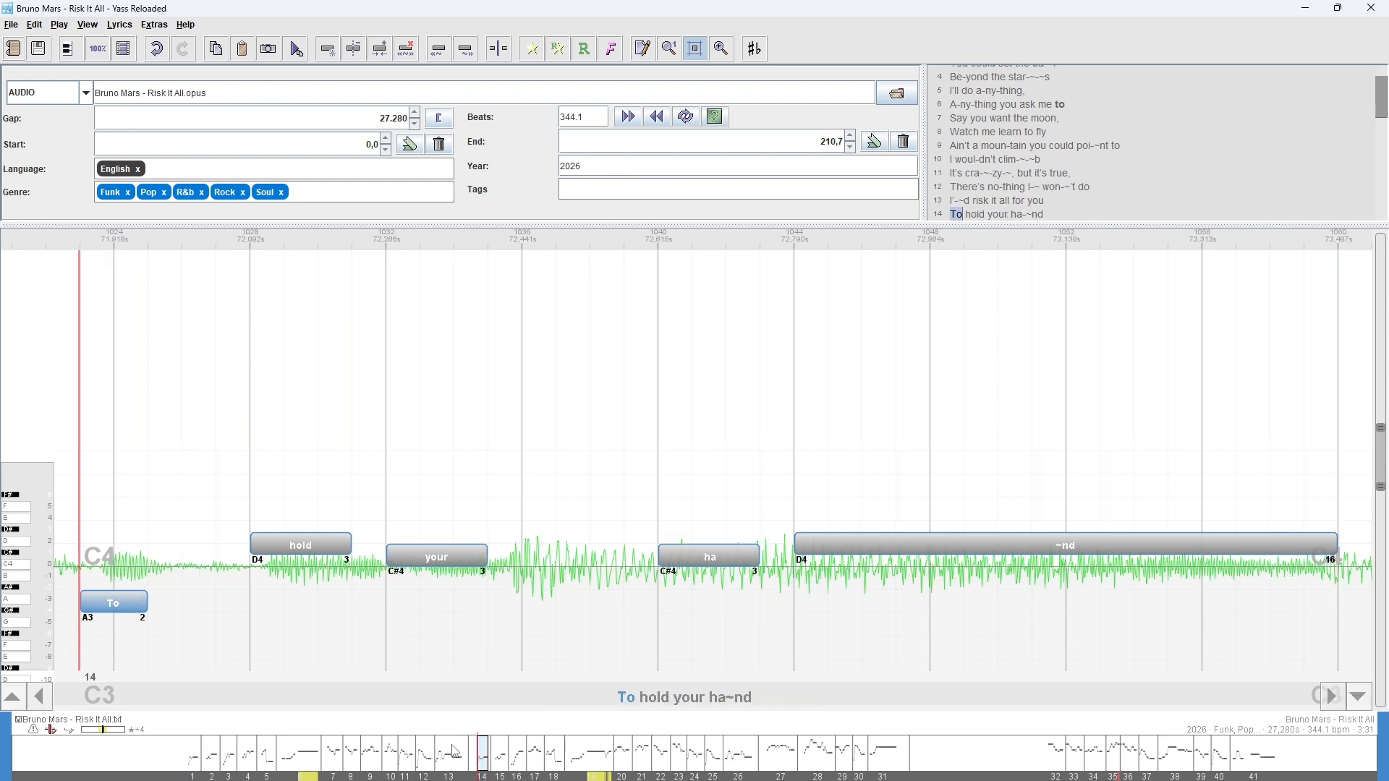
pyautogui.click(456, 752)
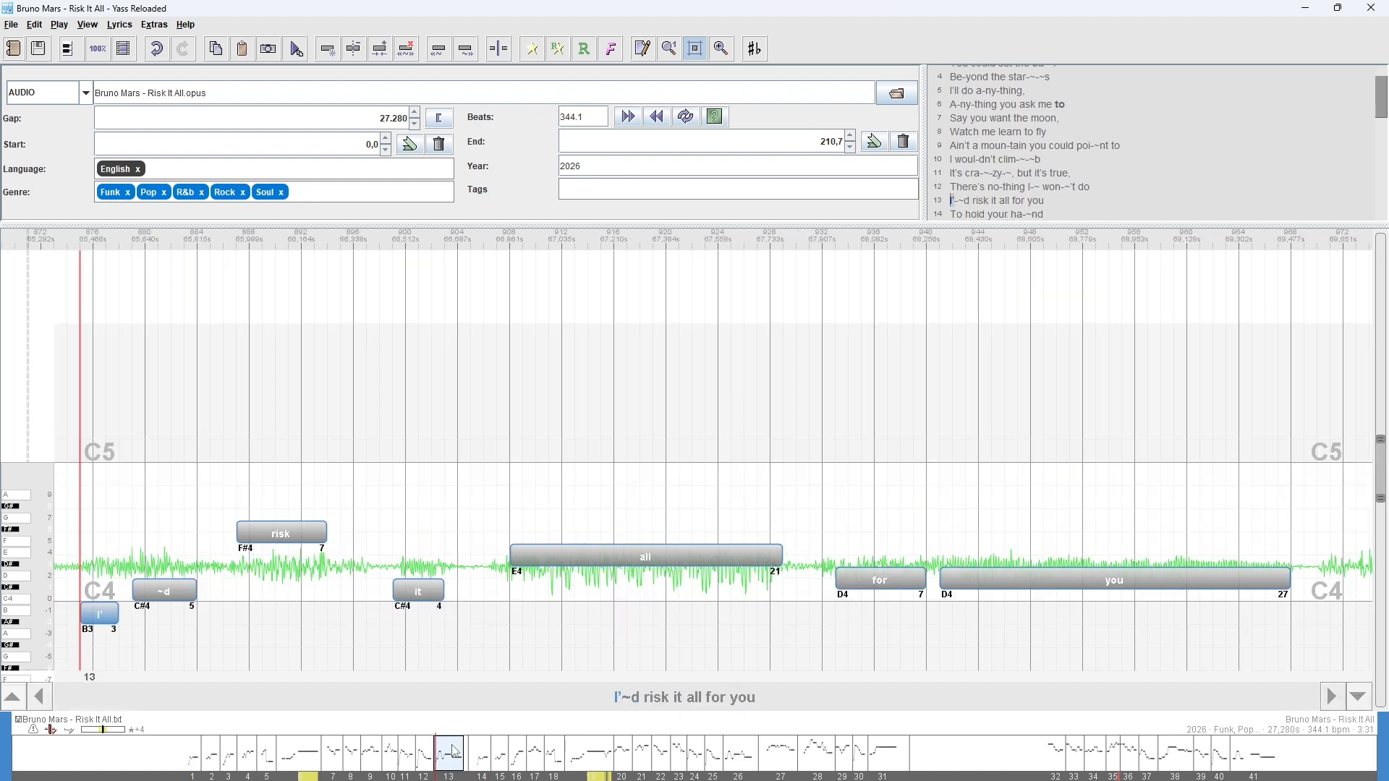
pyautogui.click(452, 745)
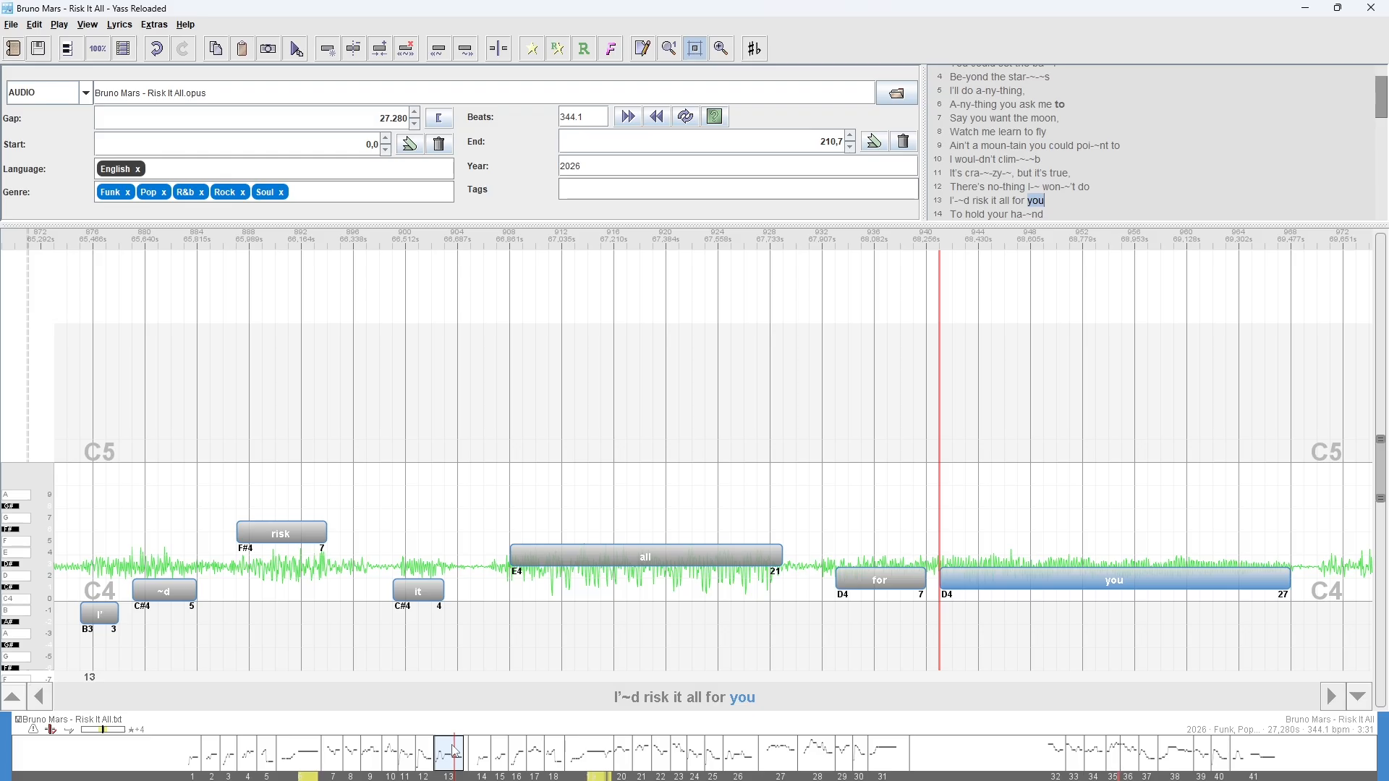
pyautogui.press('p')
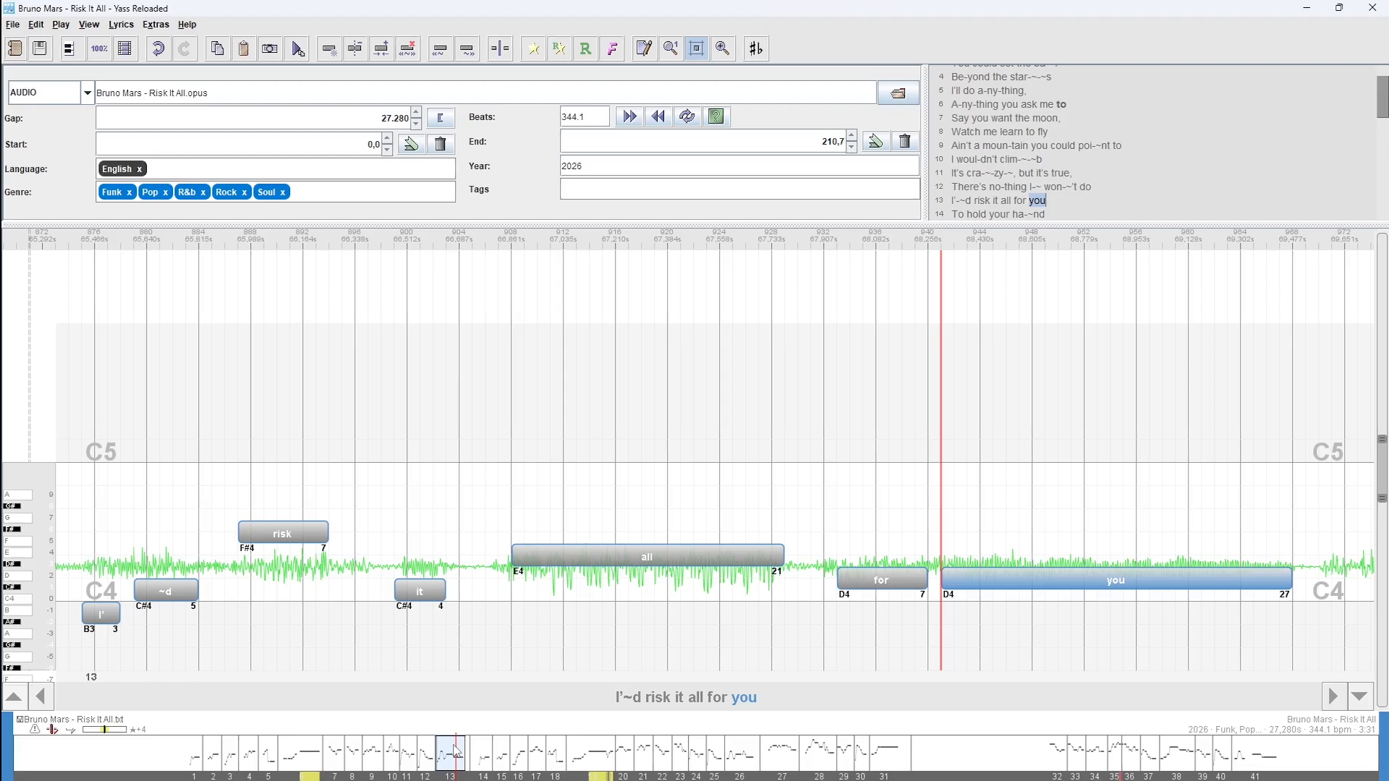
pyautogui.hotkey('shift', 'a')
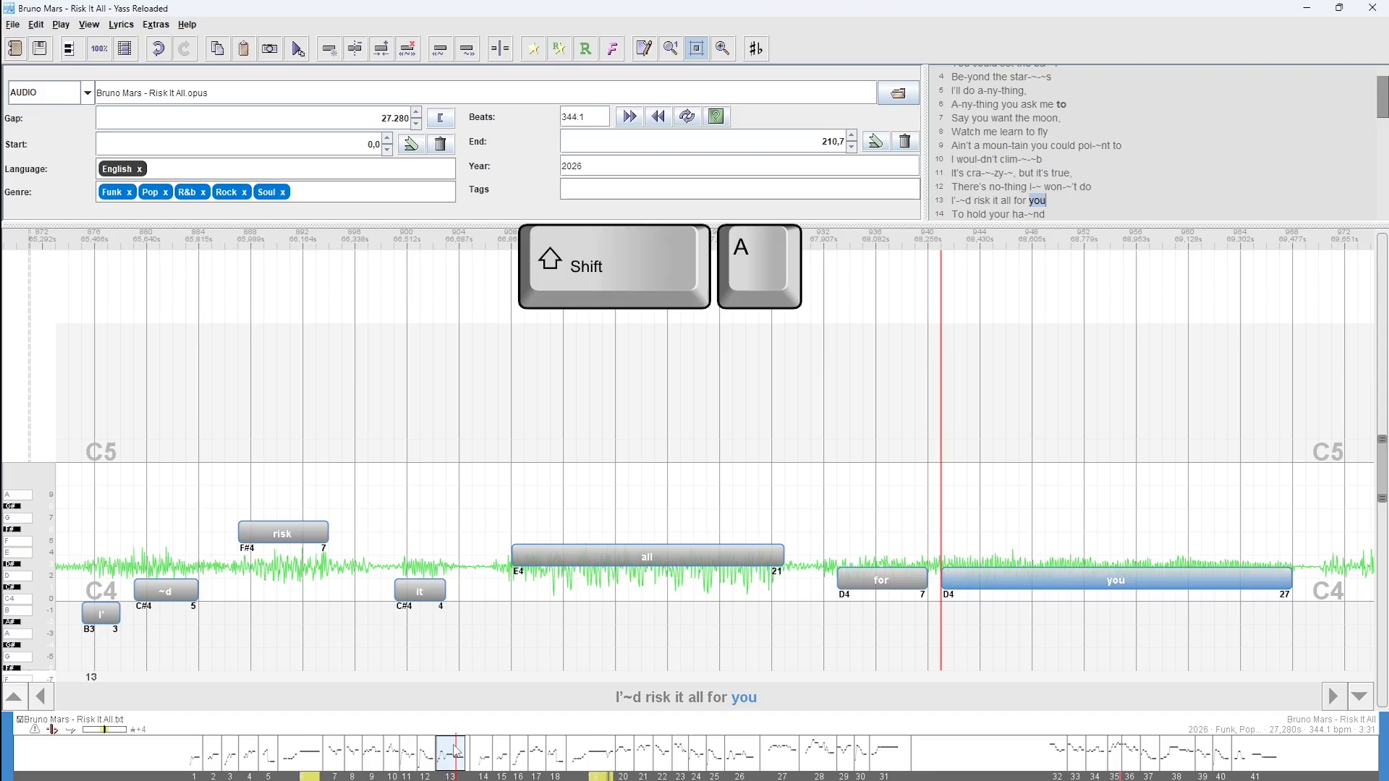
pyautogui.hotkey('shift', 'a')
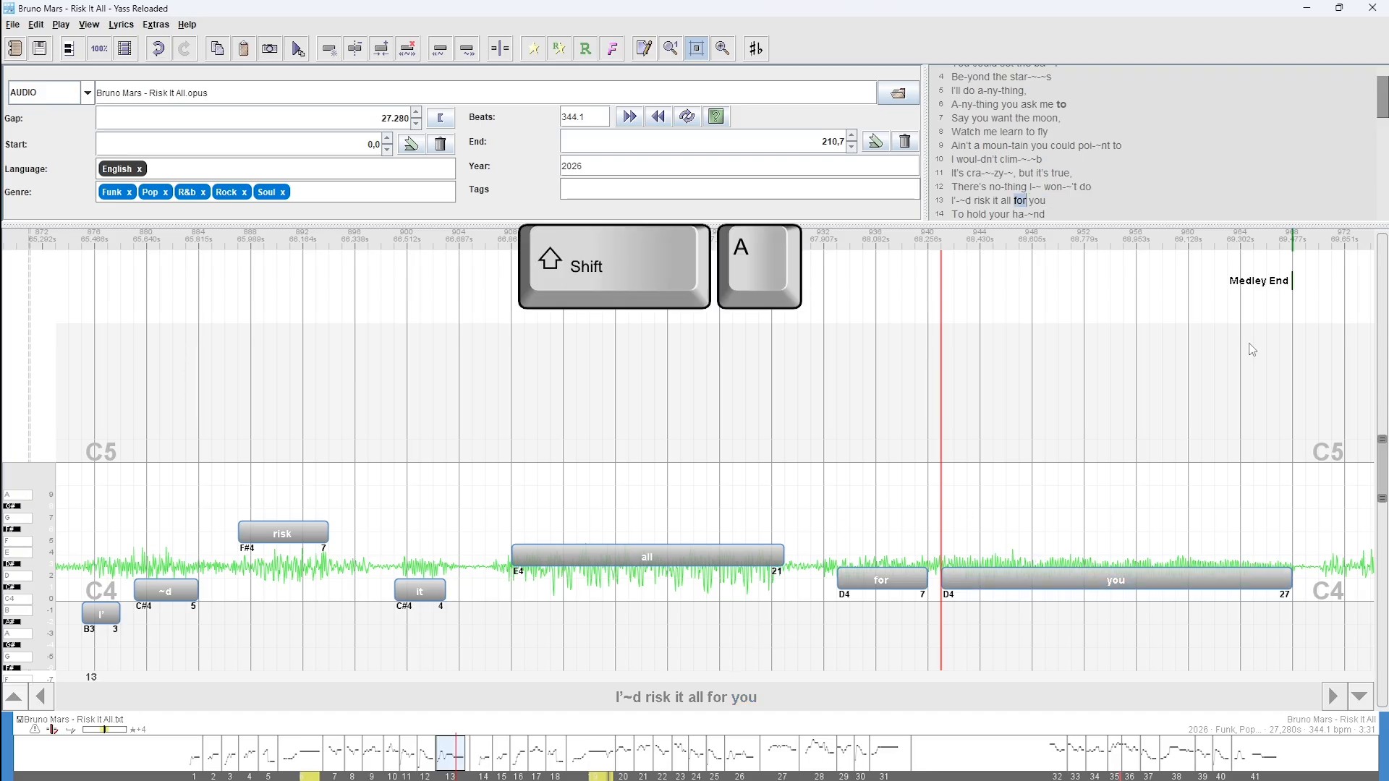
# Set the preview start at the note "Say" in line 7 and save the song.
pyautogui.click(345, 757)
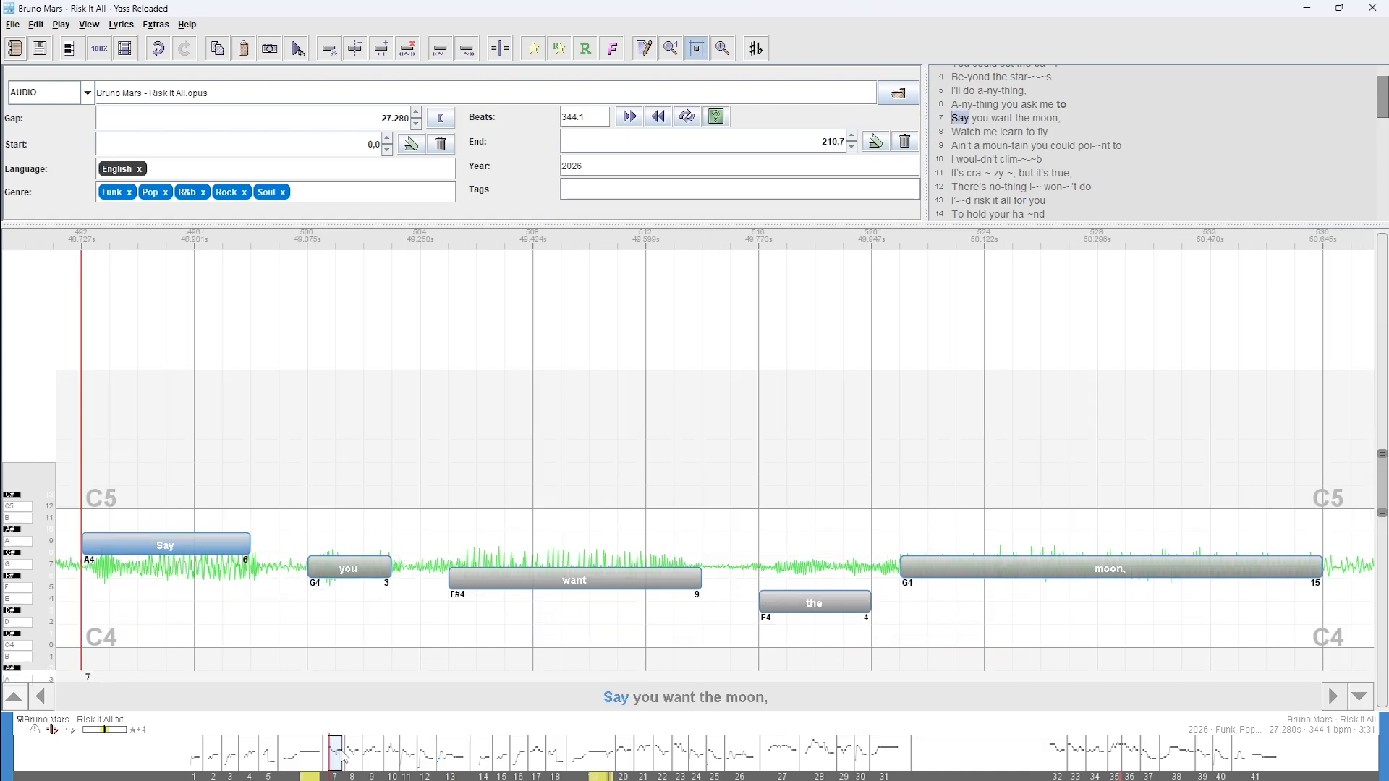
pyautogui.scroll(-1, 342, 751)
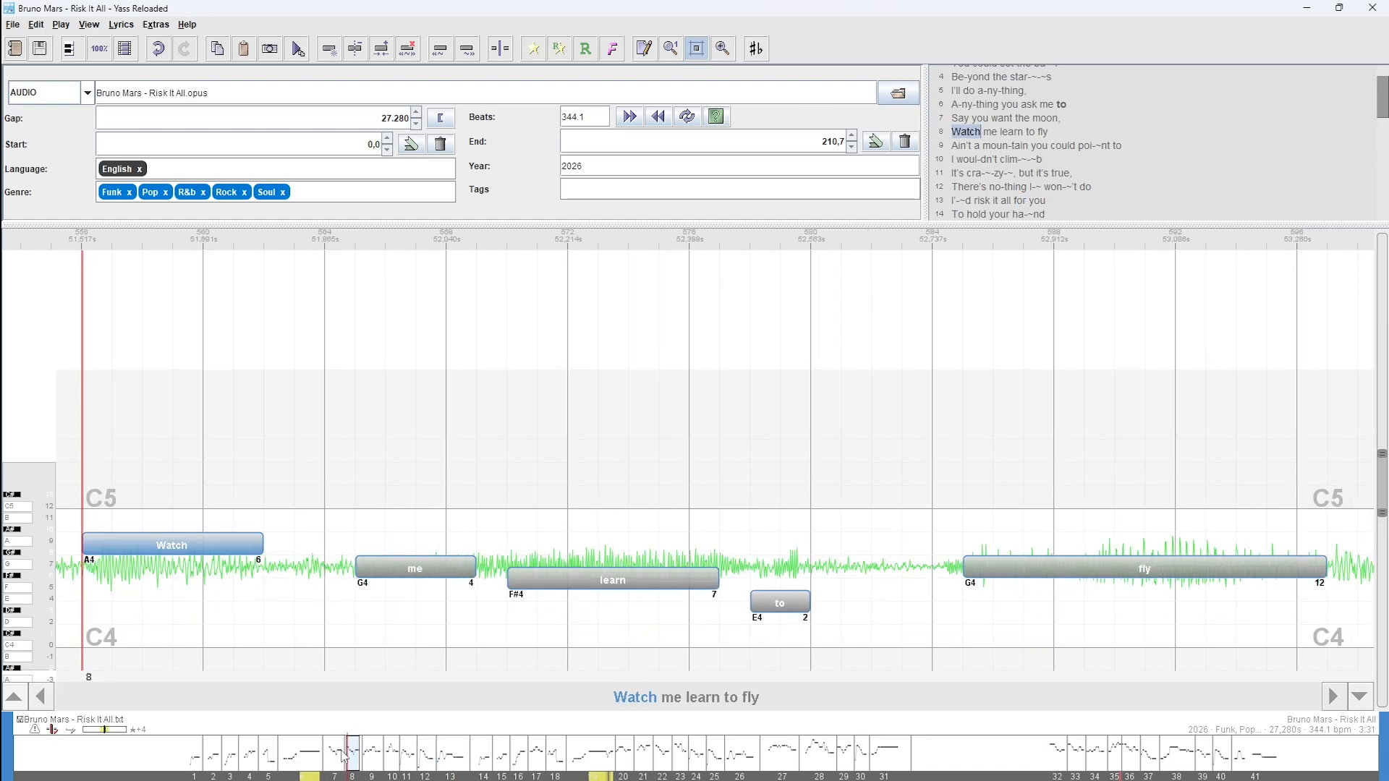
pyautogui.scroll(-1, 345, 756)
pyautogui.scroll(2, 345, 756)
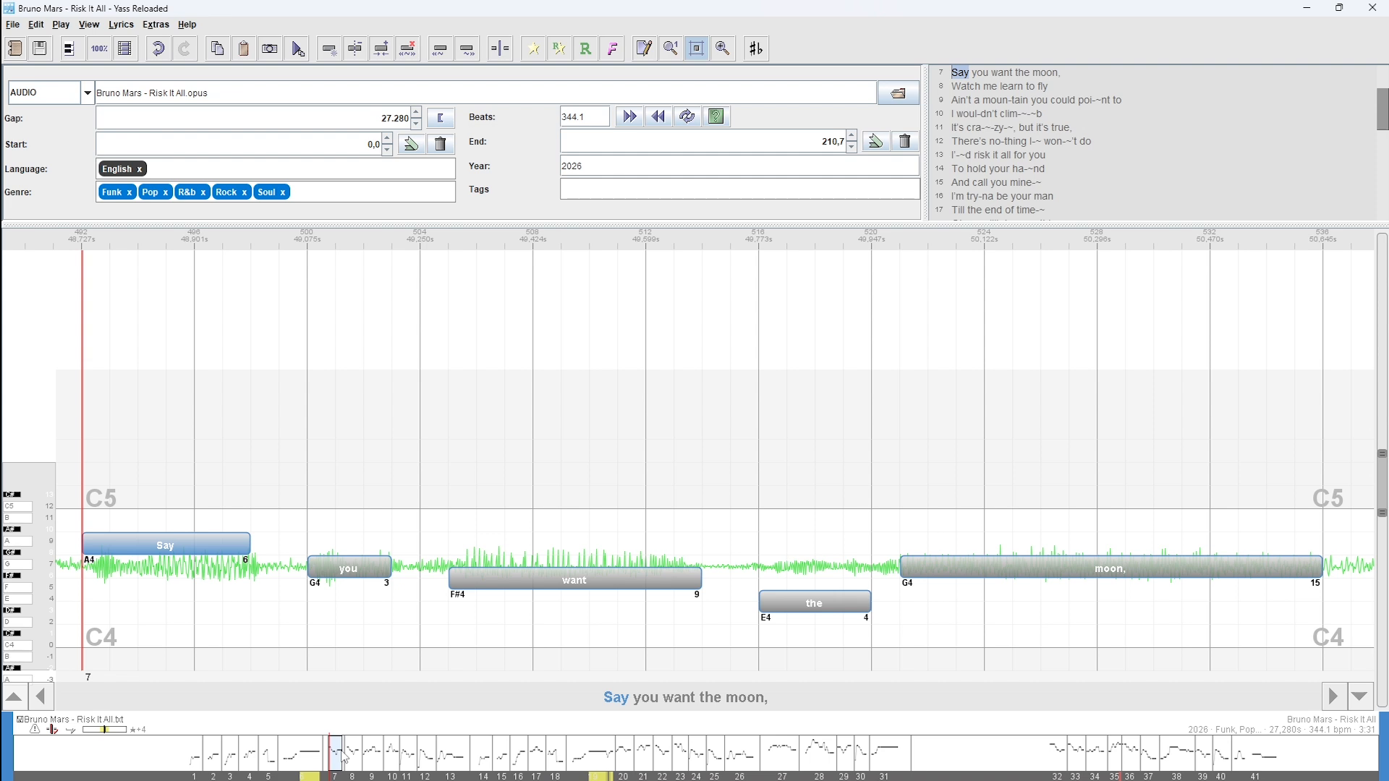
pyautogui.hotkey('shift', 'i')
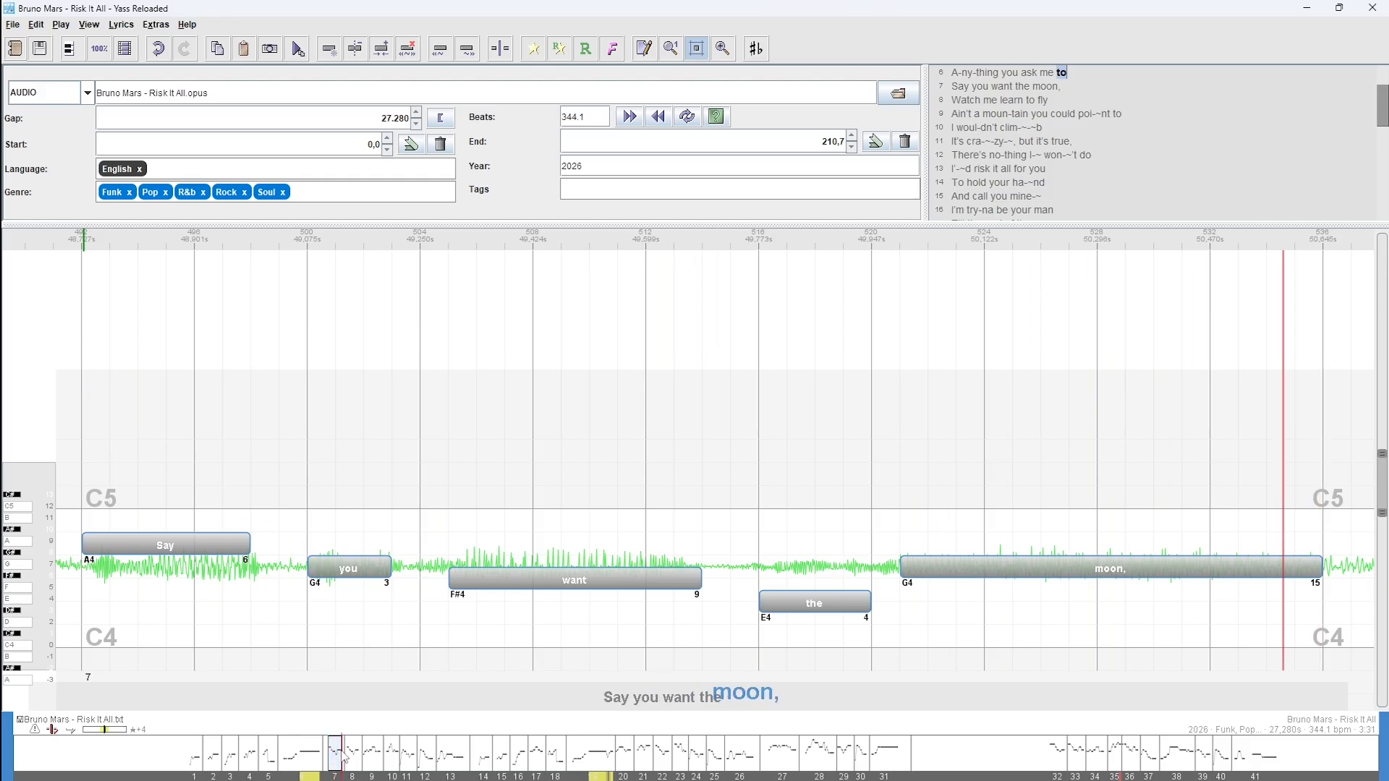
pyautogui.click(42, 49)
# Return to the song library and look for a cover for "Risk It All" on fanart.tv.
pyautogui.click(14, 49)
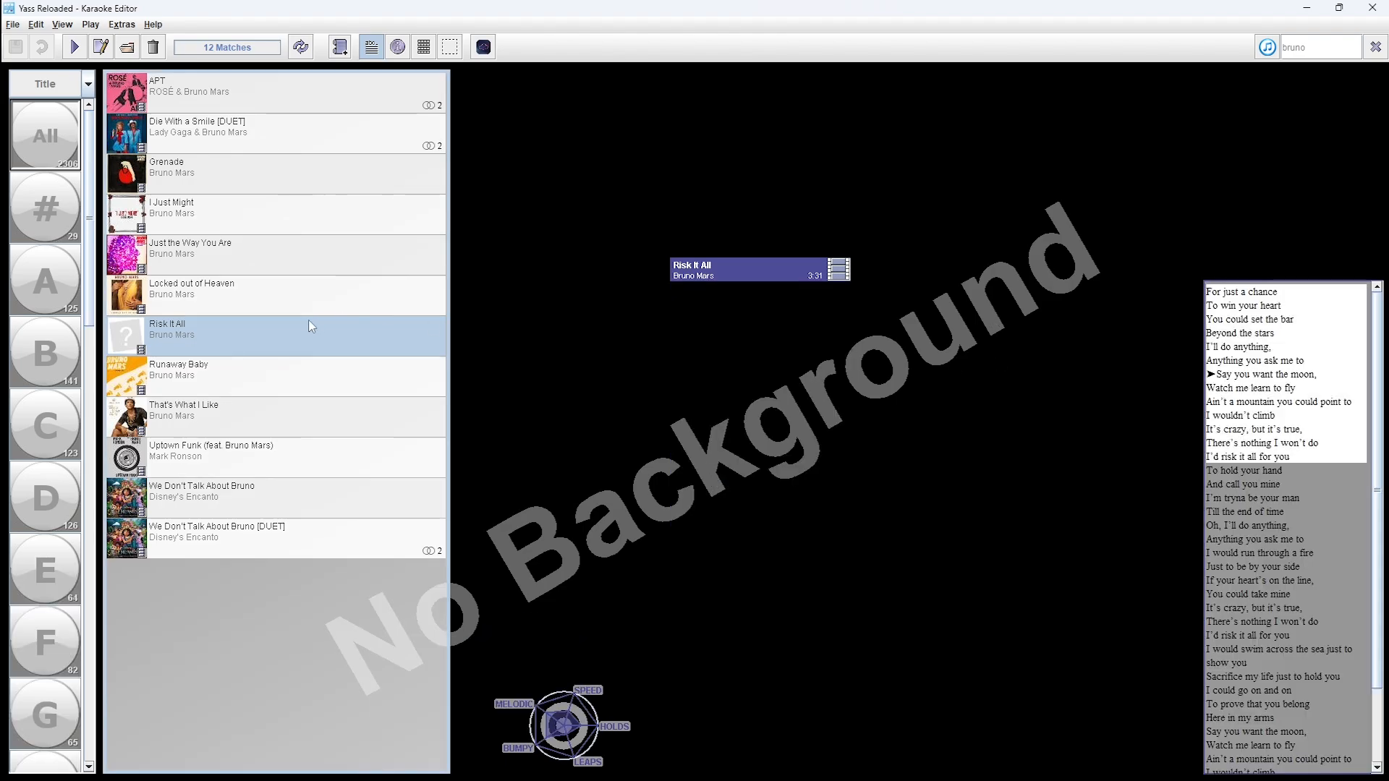
pyautogui.click(121, 24)
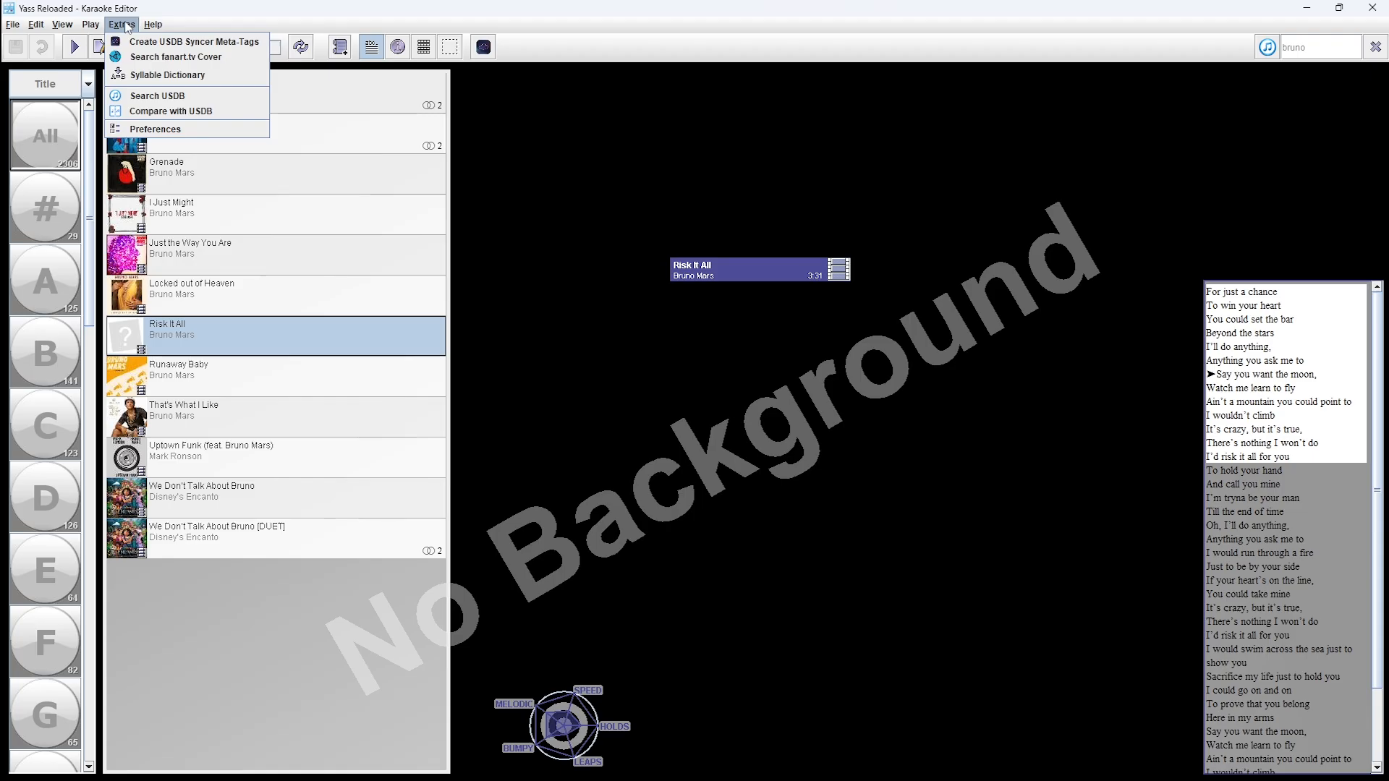
pyautogui.click(150, 62)
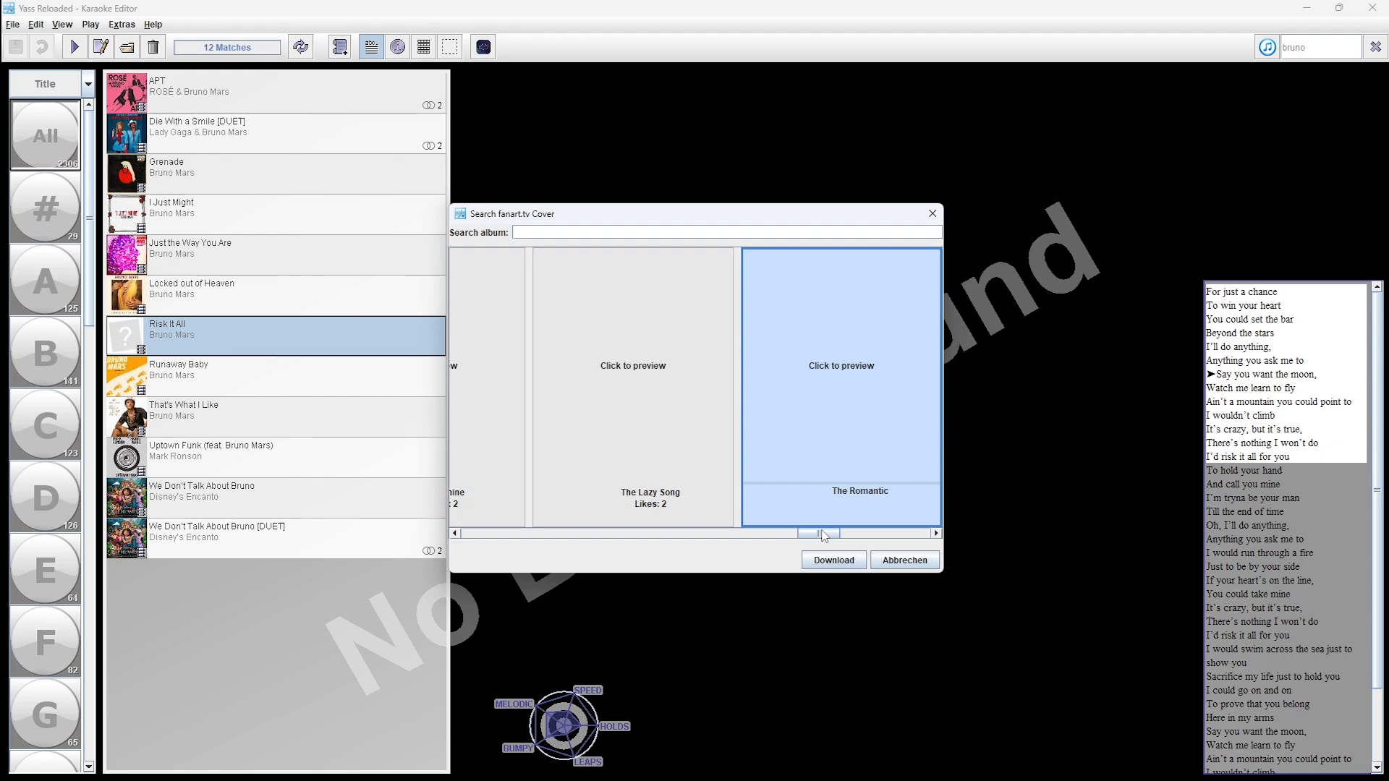
# Switch to the browser and search Google Images for "risk it all bruno mars cover", limited to large images.
pyautogui.write('ris')
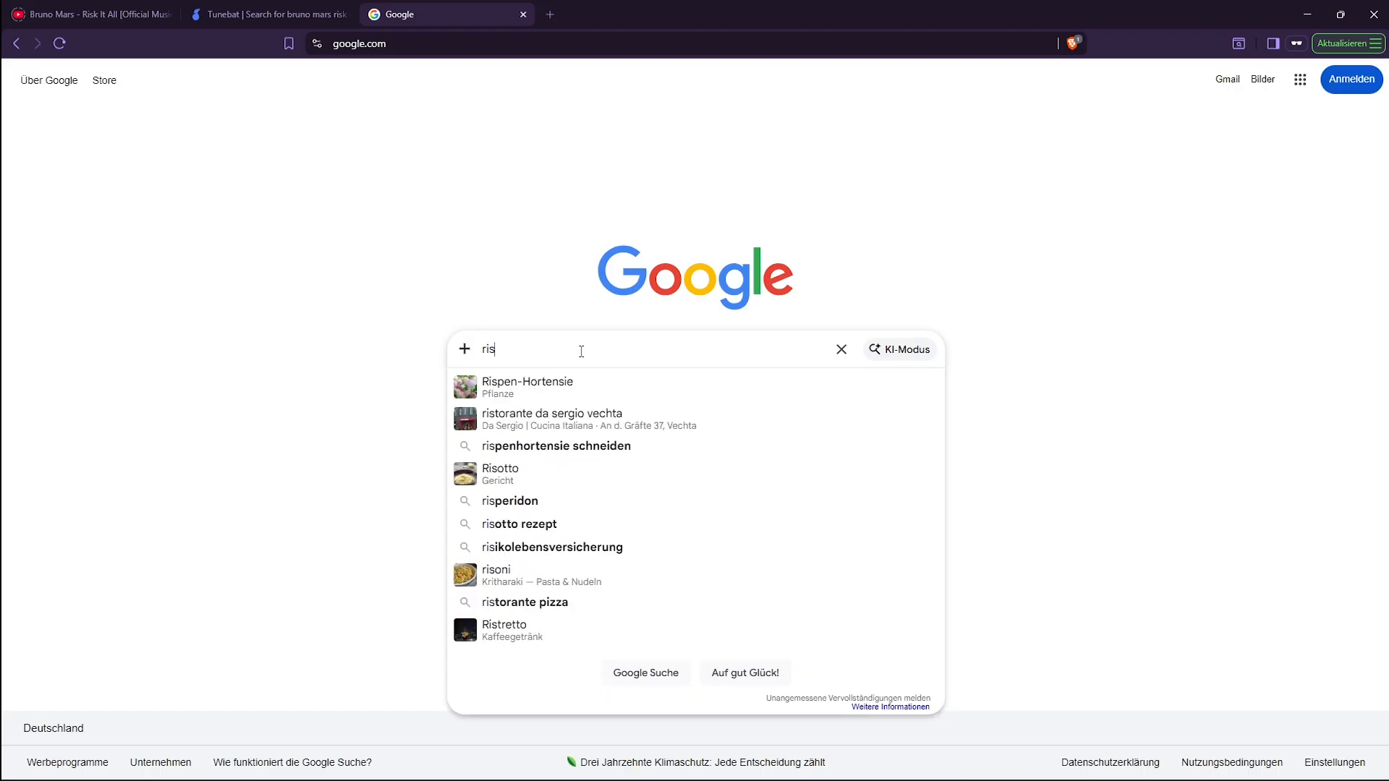
pyautogui.write('k it all')
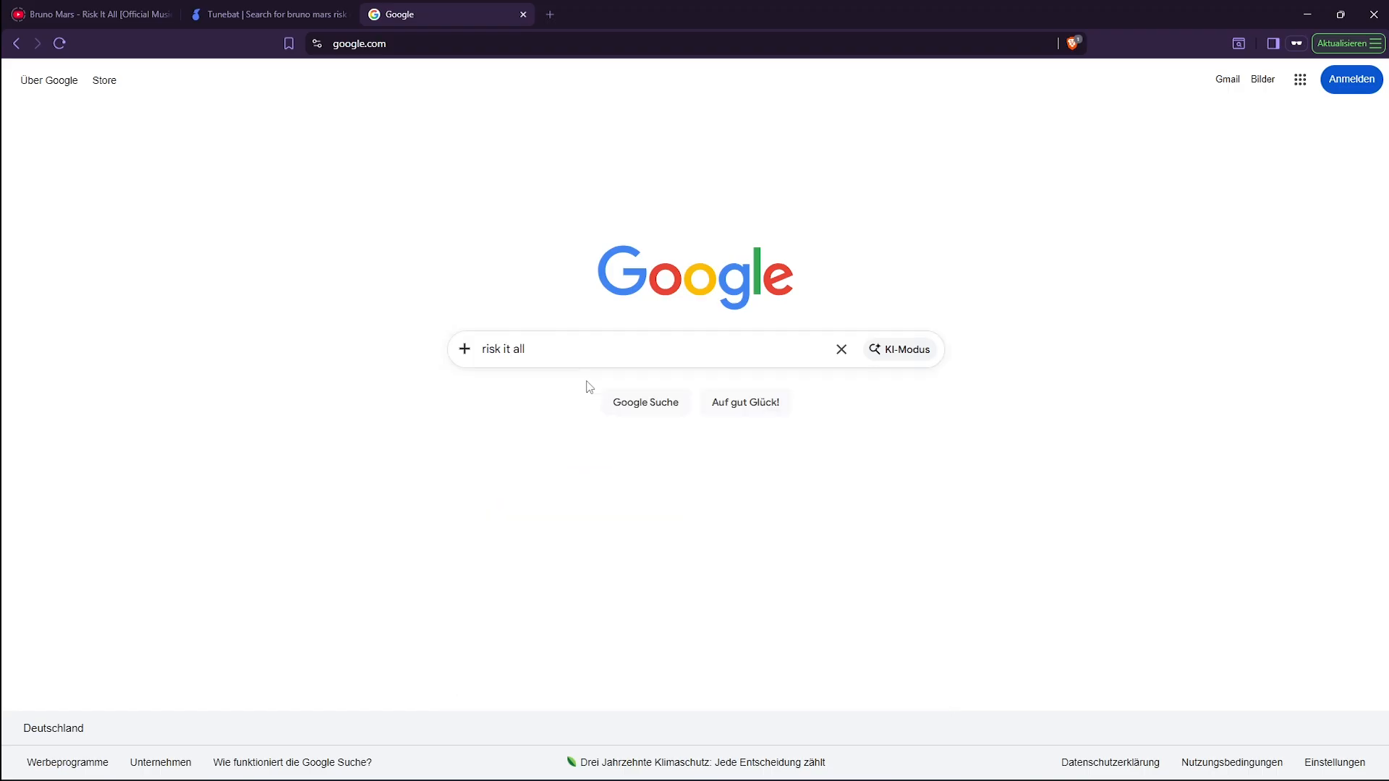
pyautogui.click(329, 143)
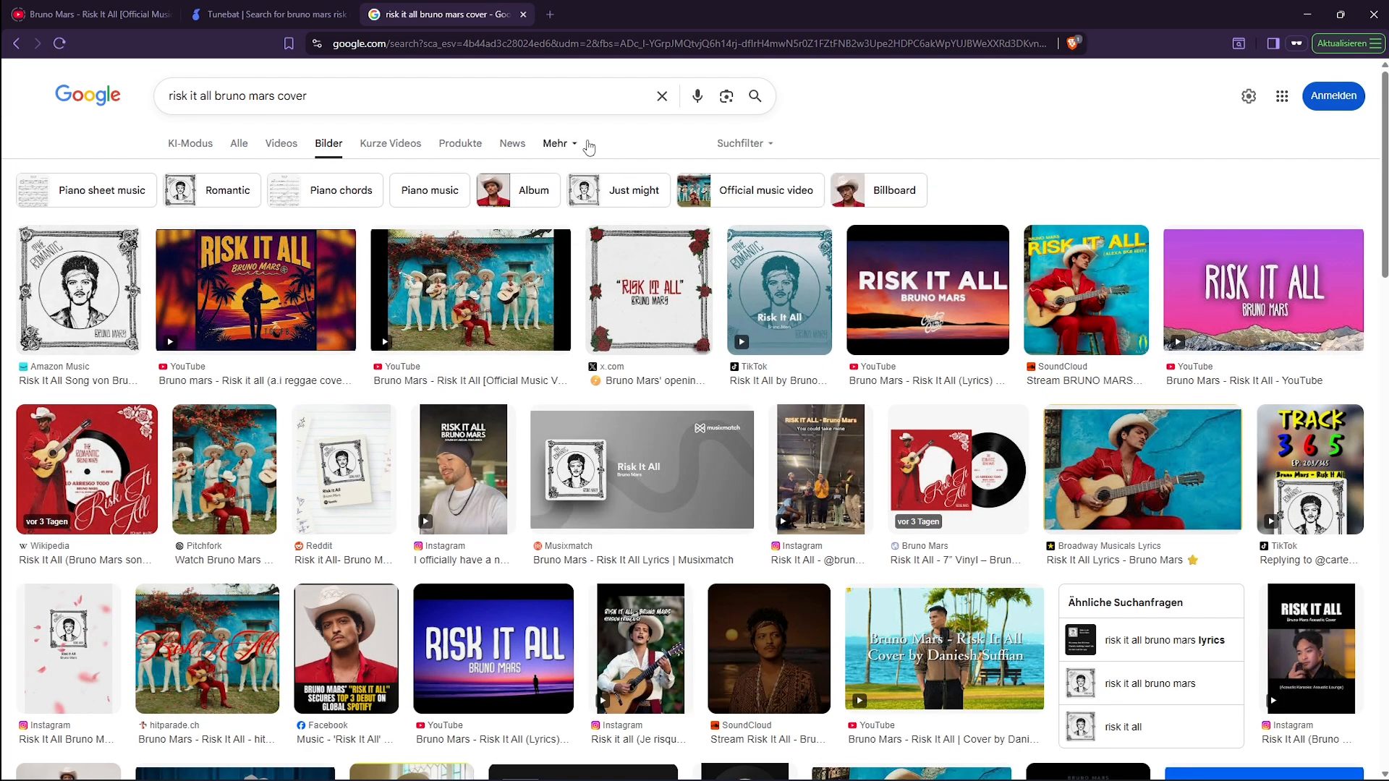
pyautogui.click(743, 143)
pyautogui.moveTo(769, 174)
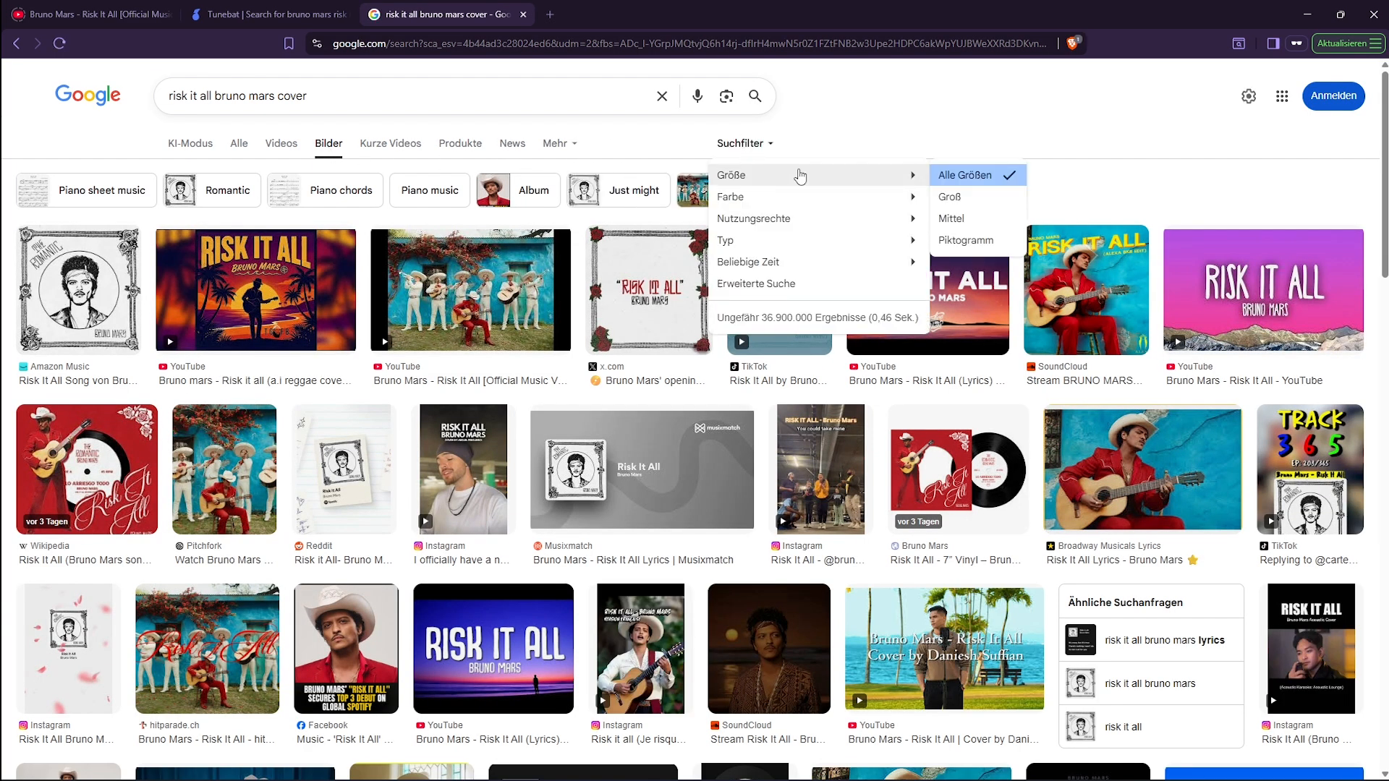
pyautogui.click(949, 197)
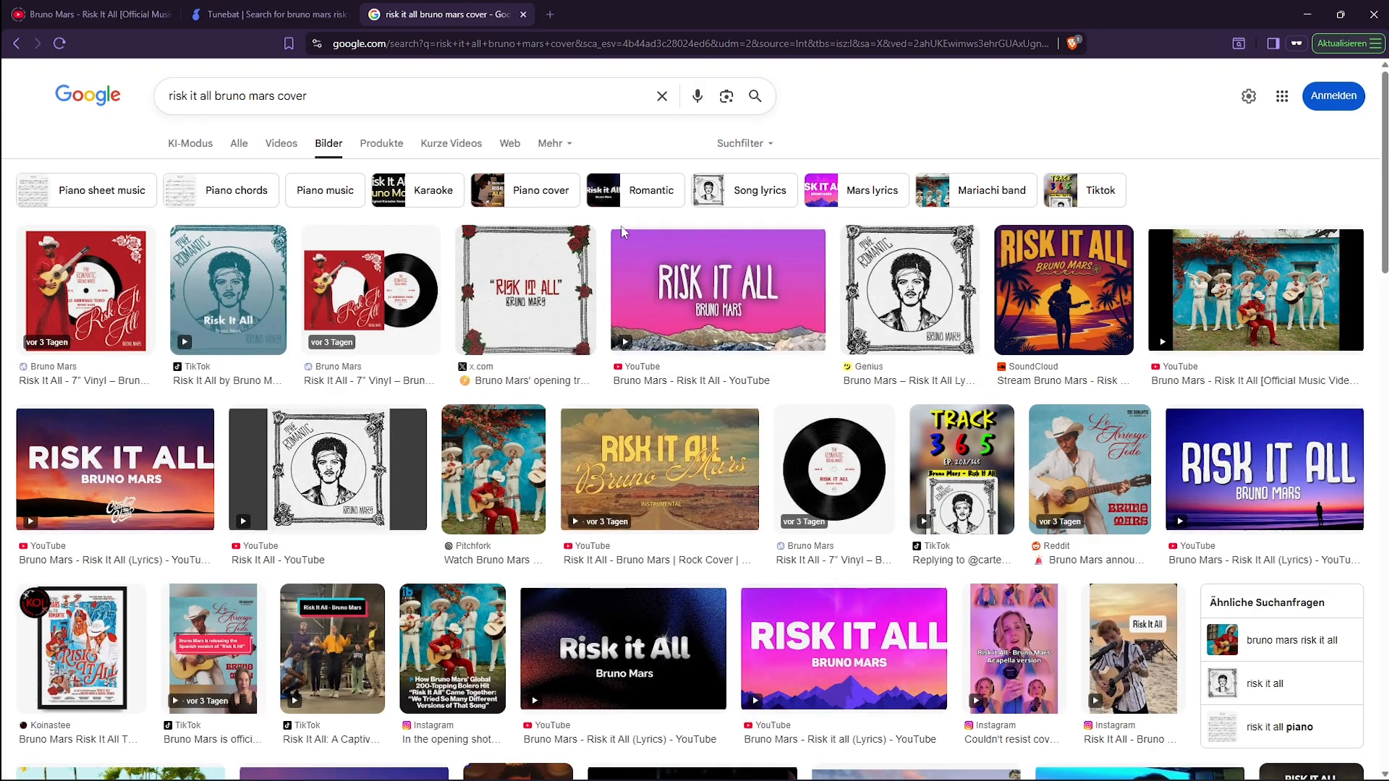
# Open the red "Risk It All" 7" vinyl cover image in its own browser tab and copy its web address.
pyautogui.click(112, 280)
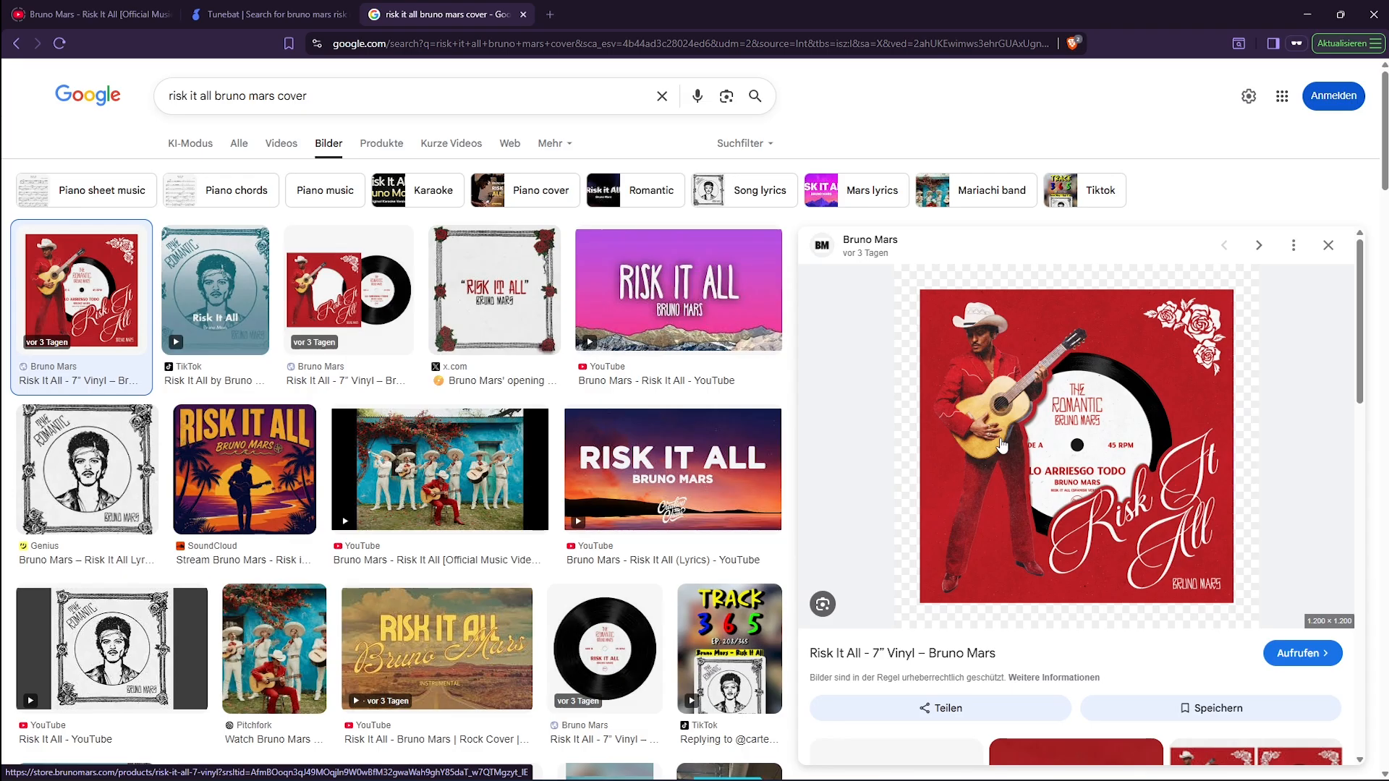
pyautogui.middleClick(1001, 445)
pyautogui.scroll(-1, 1002, 445)
pyautogui.rightClick(1107, 377)
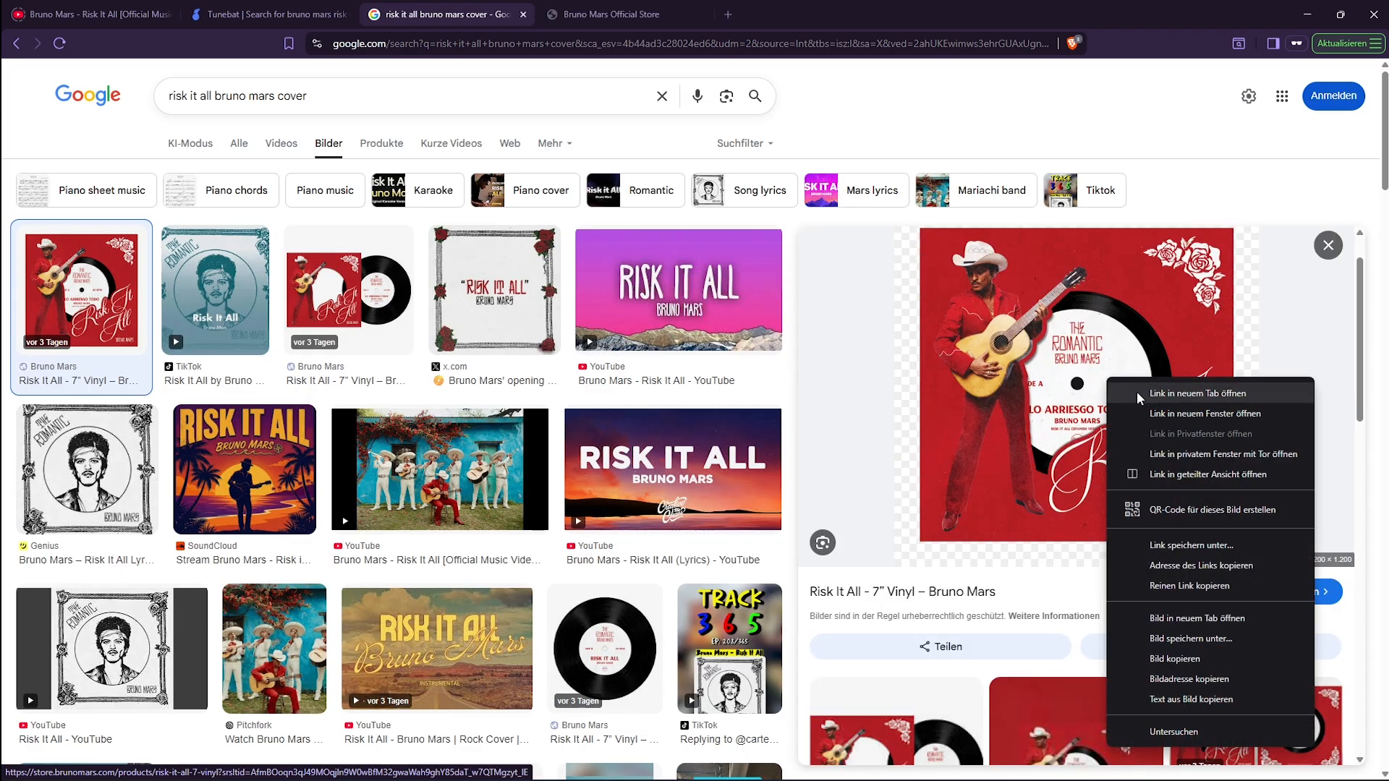
pyautogui.click(1212, 624)
pyautogui.click(810, 14)
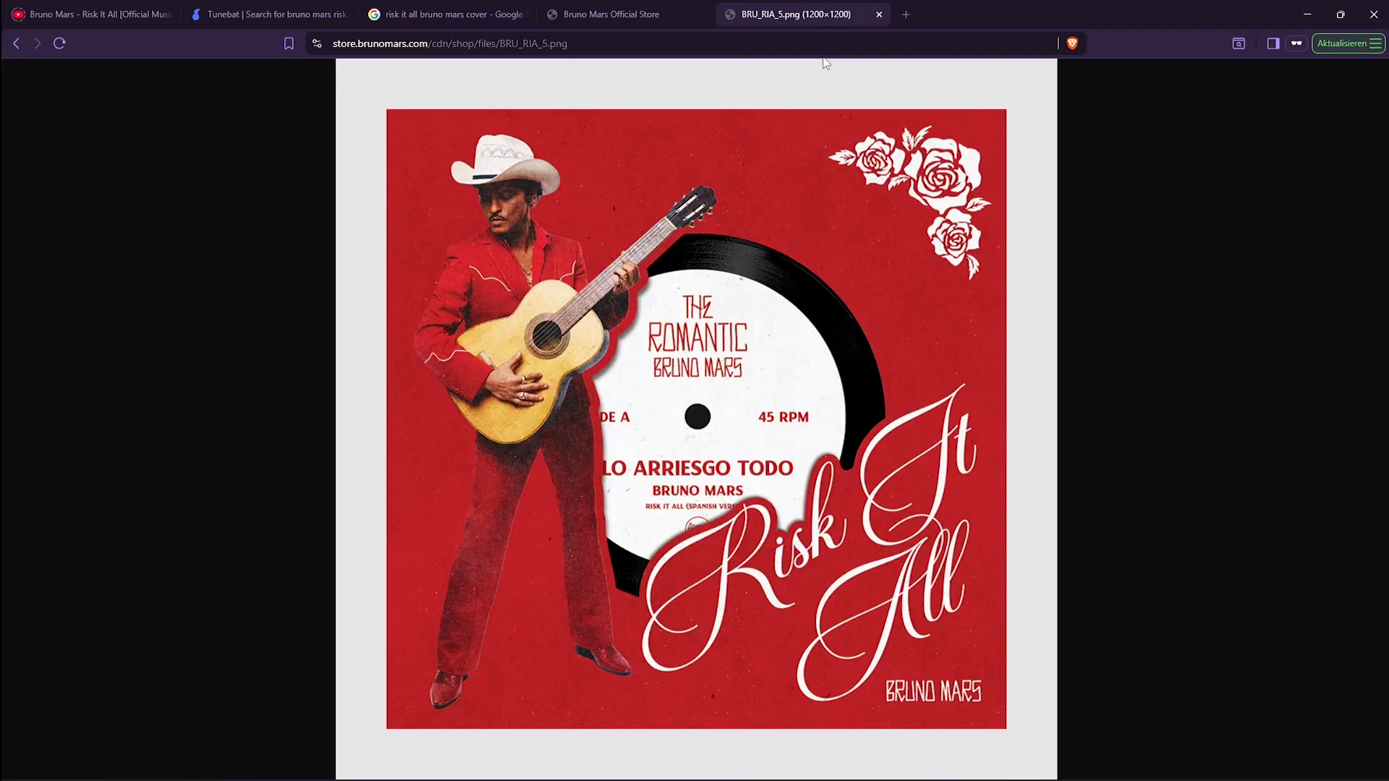
pyautogui.click(731, 41)
pyautogui.hotkey('ctrl', 'c')
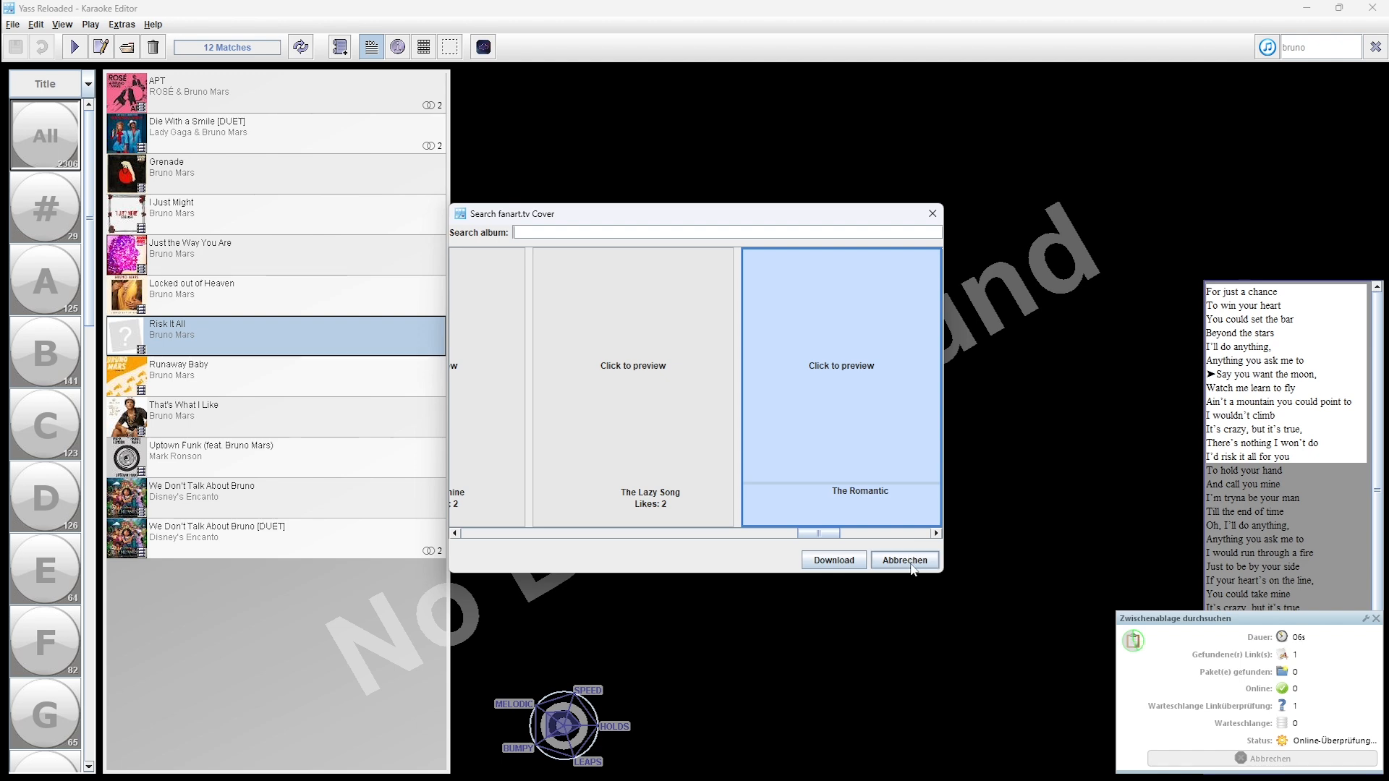
pyautogui.click(910, 566)
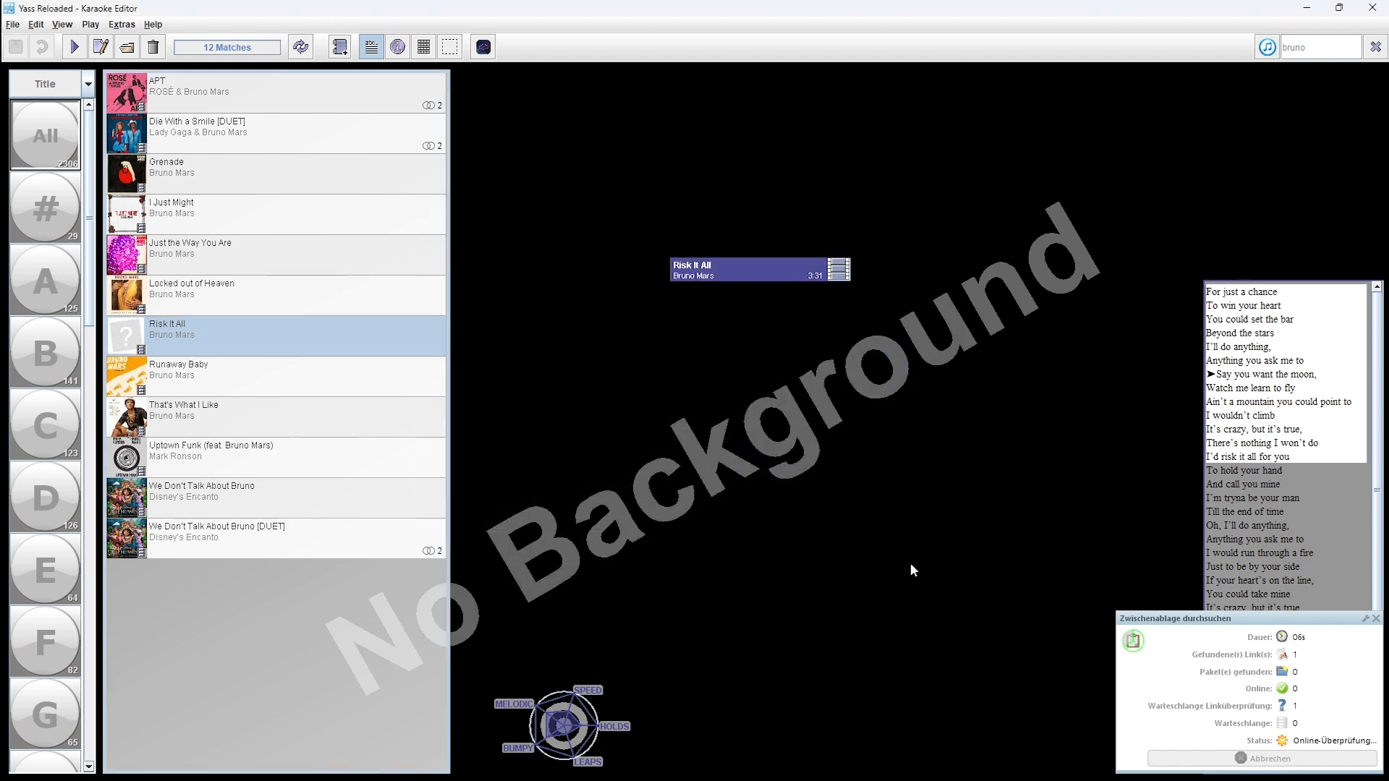
pyautogui.click(483, 47)
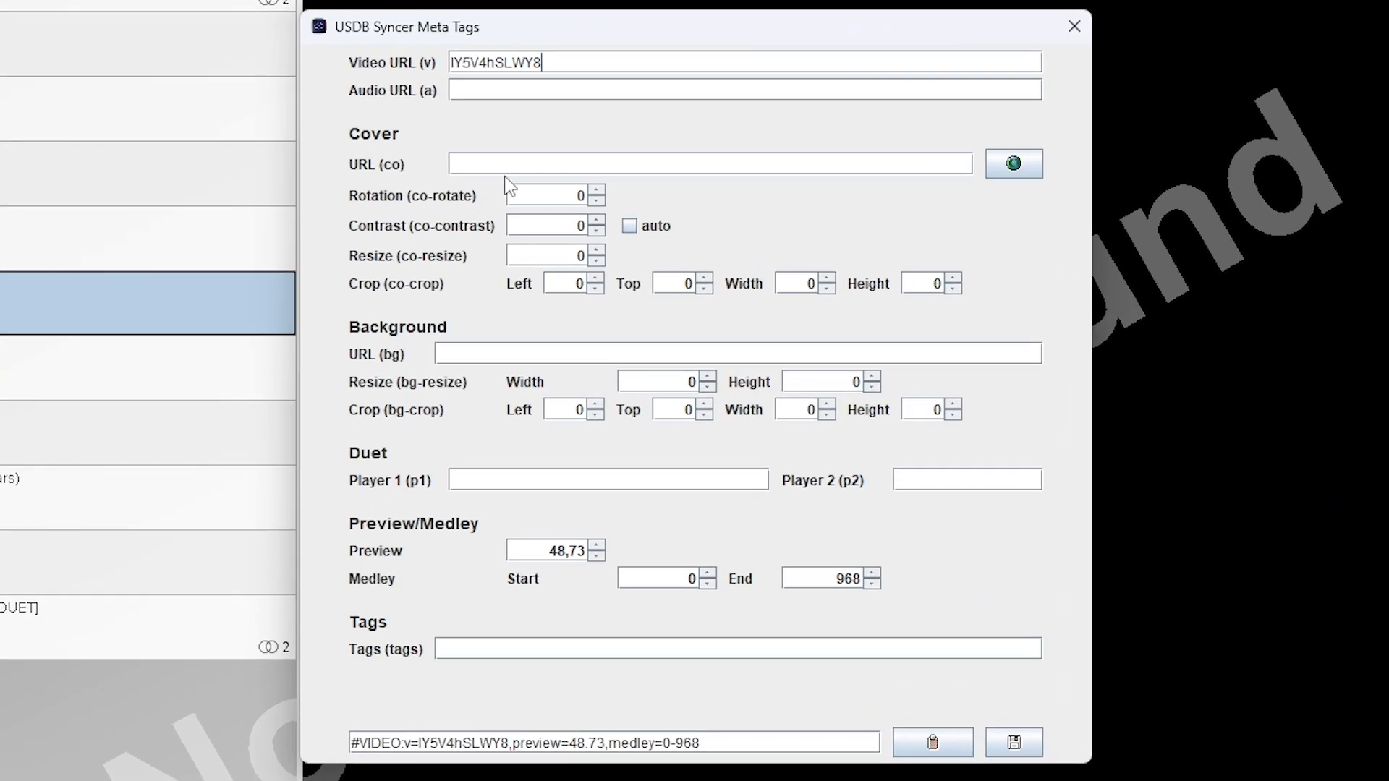
pyautogui.click(491, 159)
pyautogui.hotkey('ctrl', 'v')
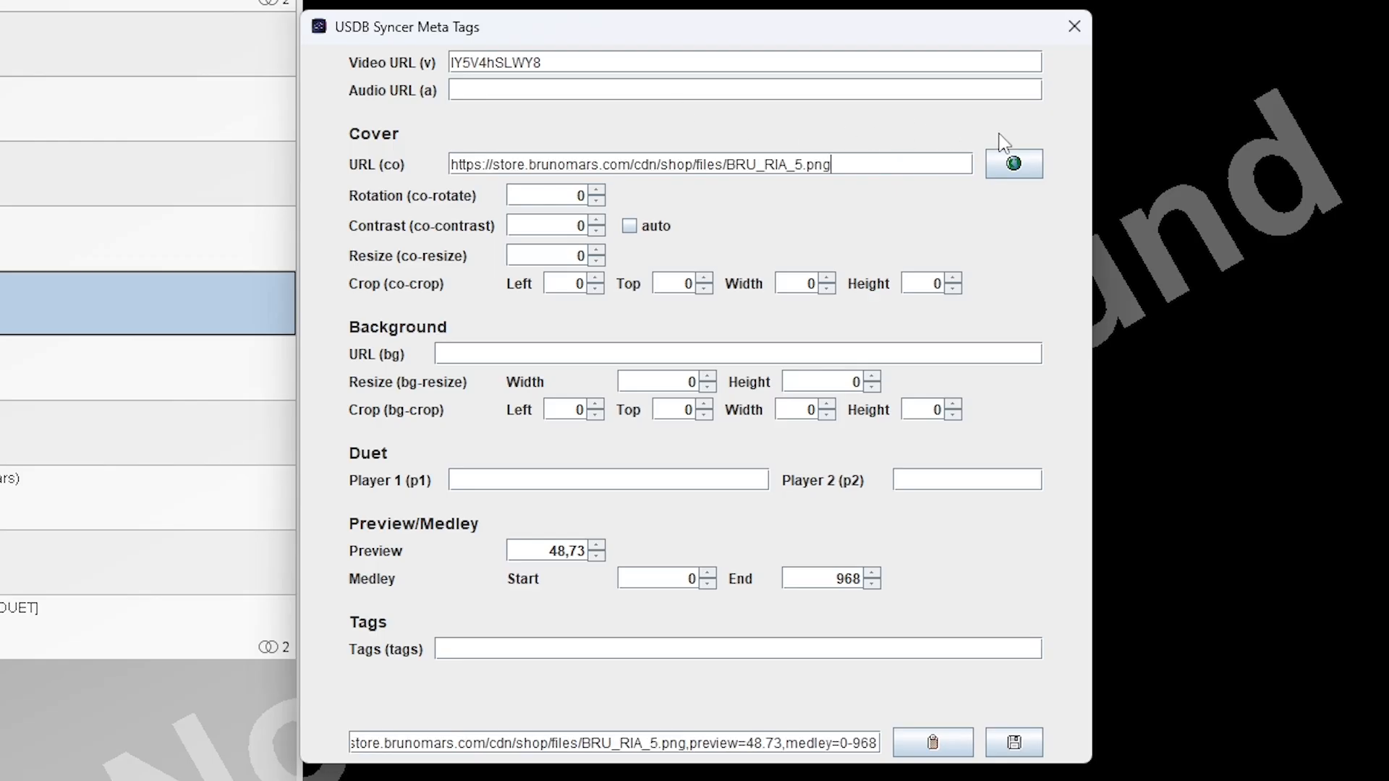
pyautogui.click(1020, 165)
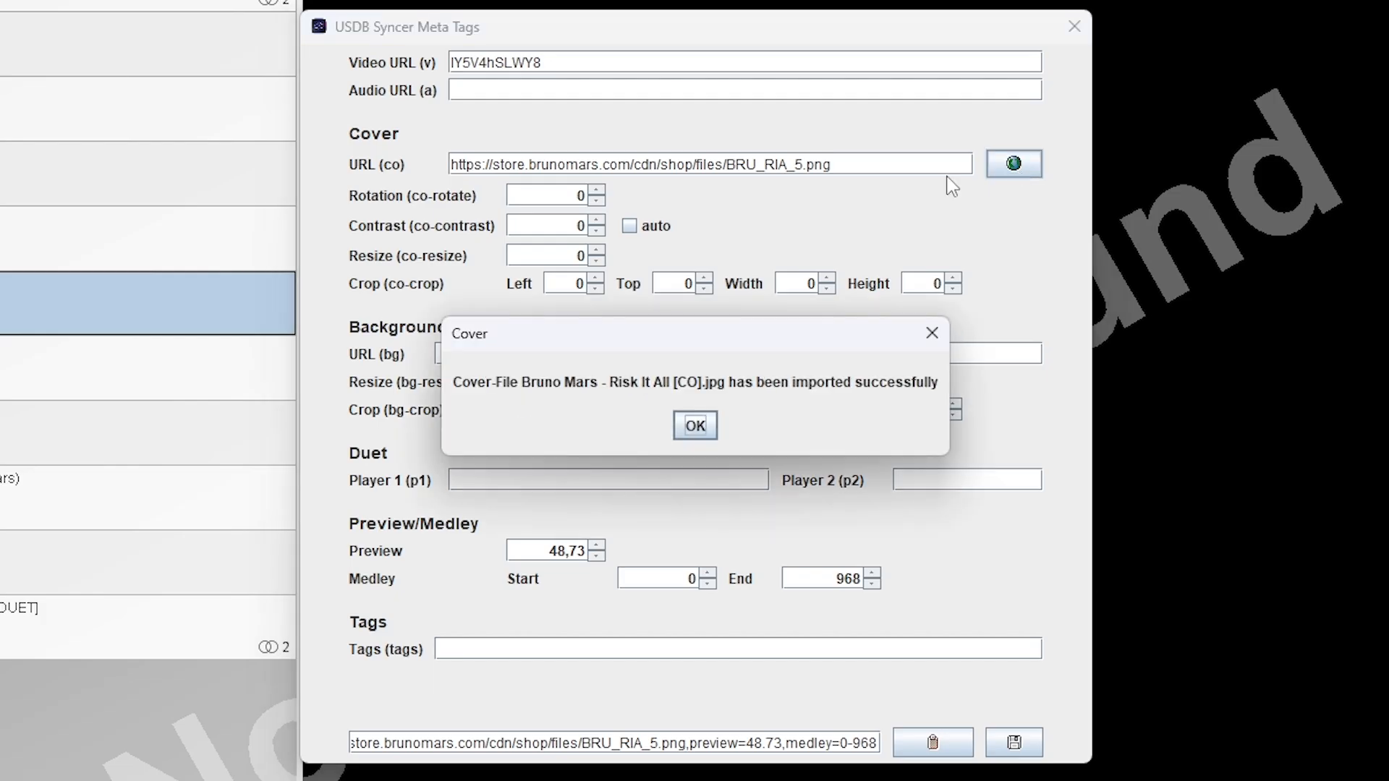
pyautogui.click(714, 424)
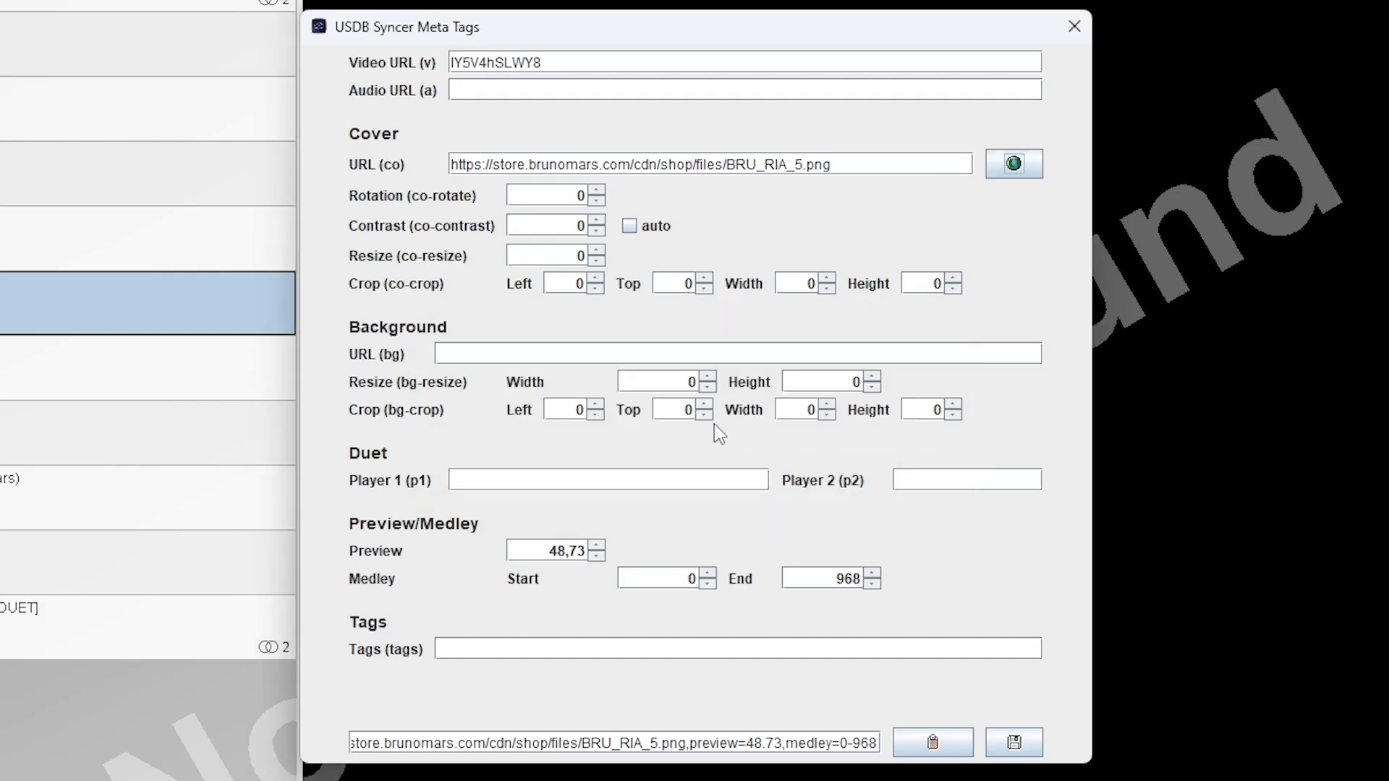
pyautogui.click(1013, 743)
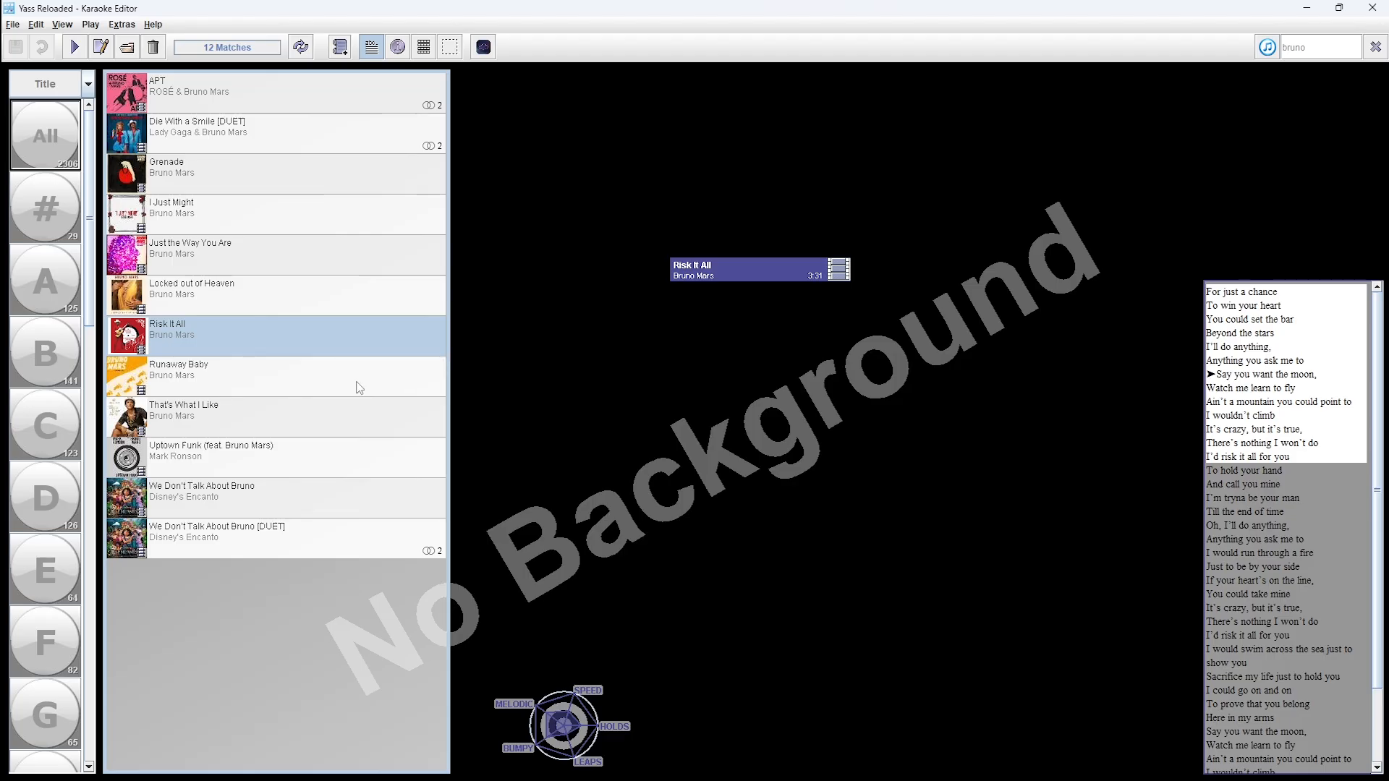
# Reopen the song's USDB Syncer meta tags, restoring the video from the COMMENT tag, and close them after checking.
pyautogui.click(483, 47)
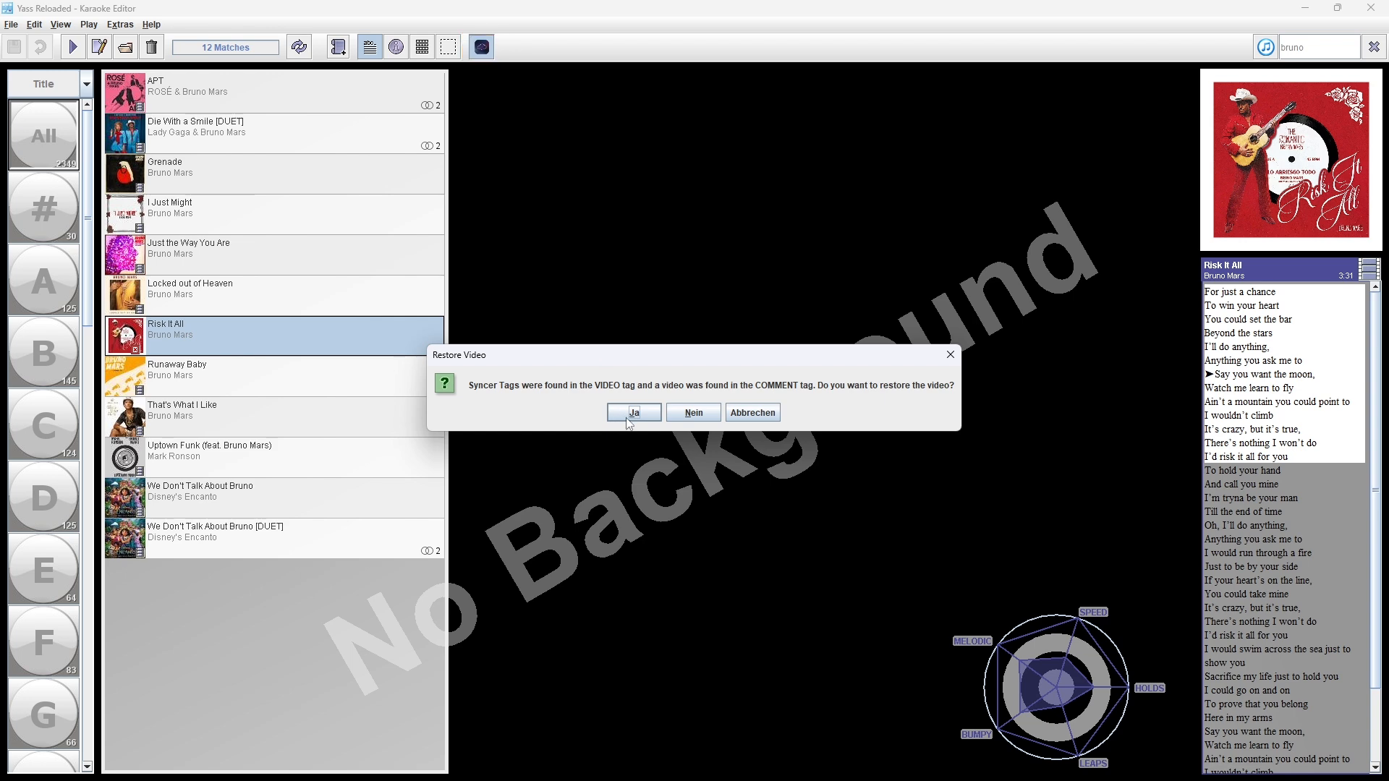
pyautogui.click(633, 413)
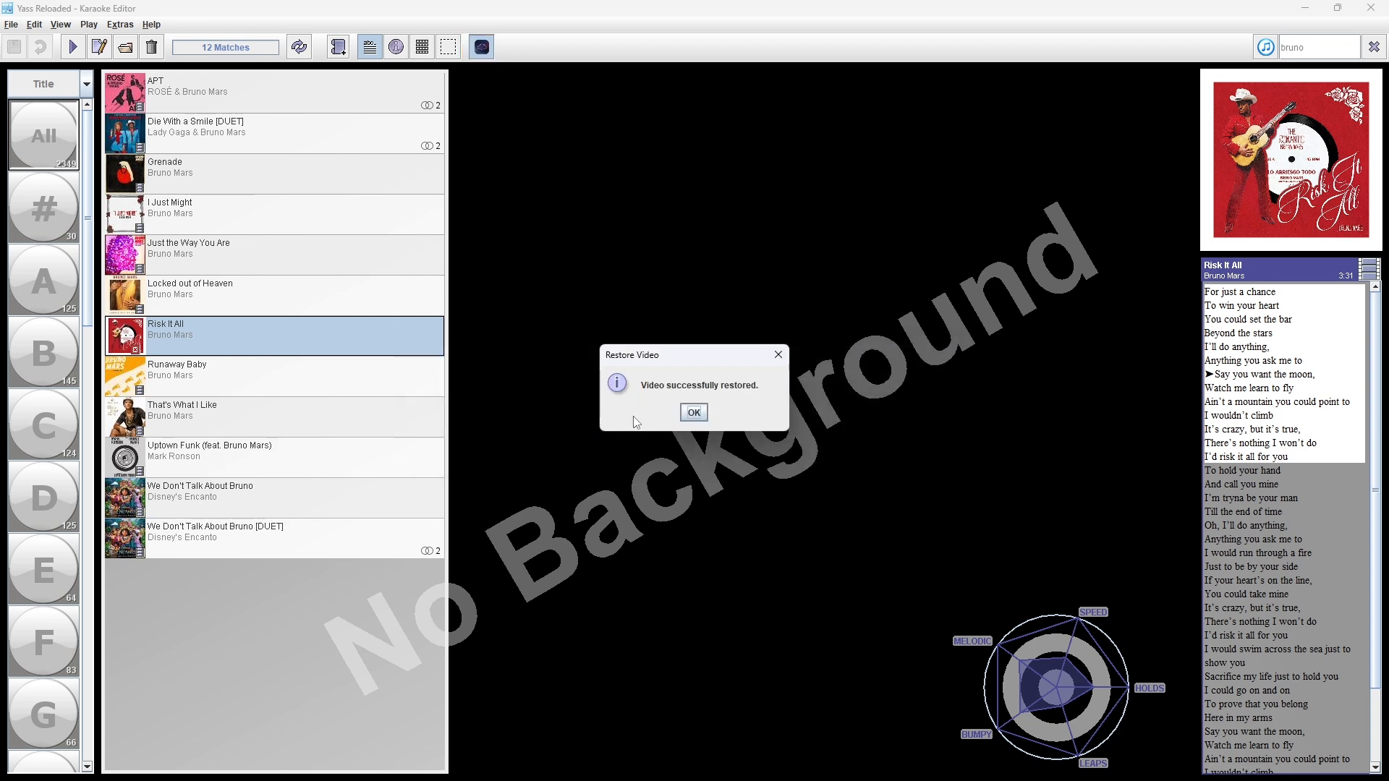
pyautogui.click(693, 413)
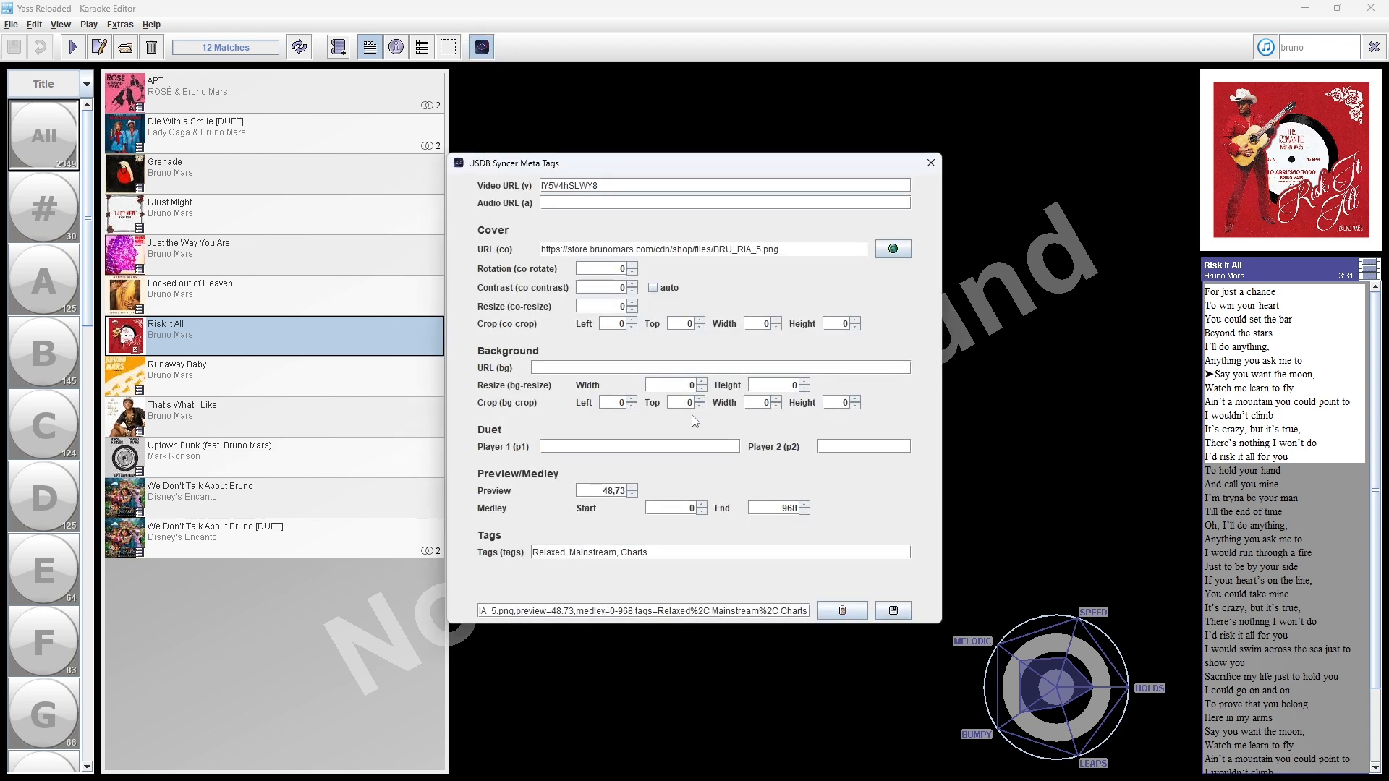
pyautogui.click(931, 163)
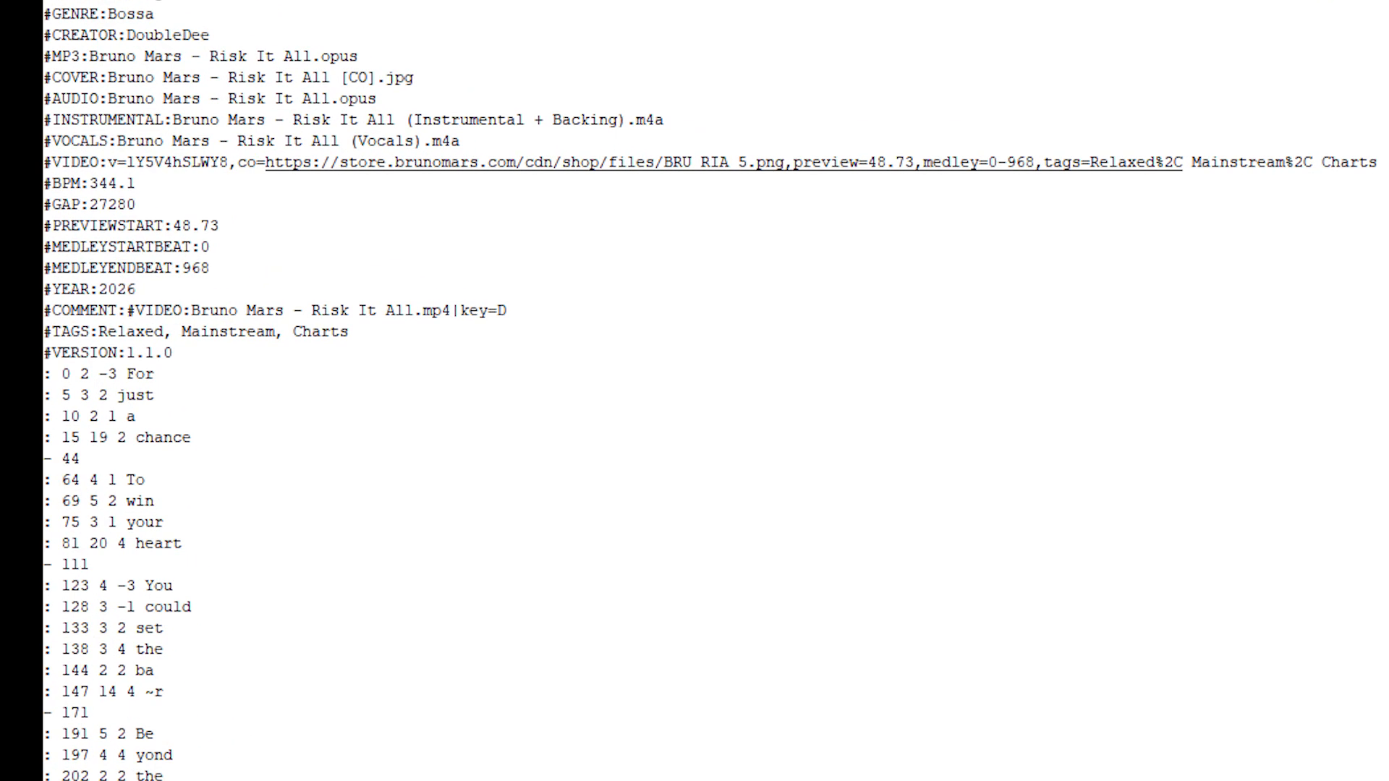